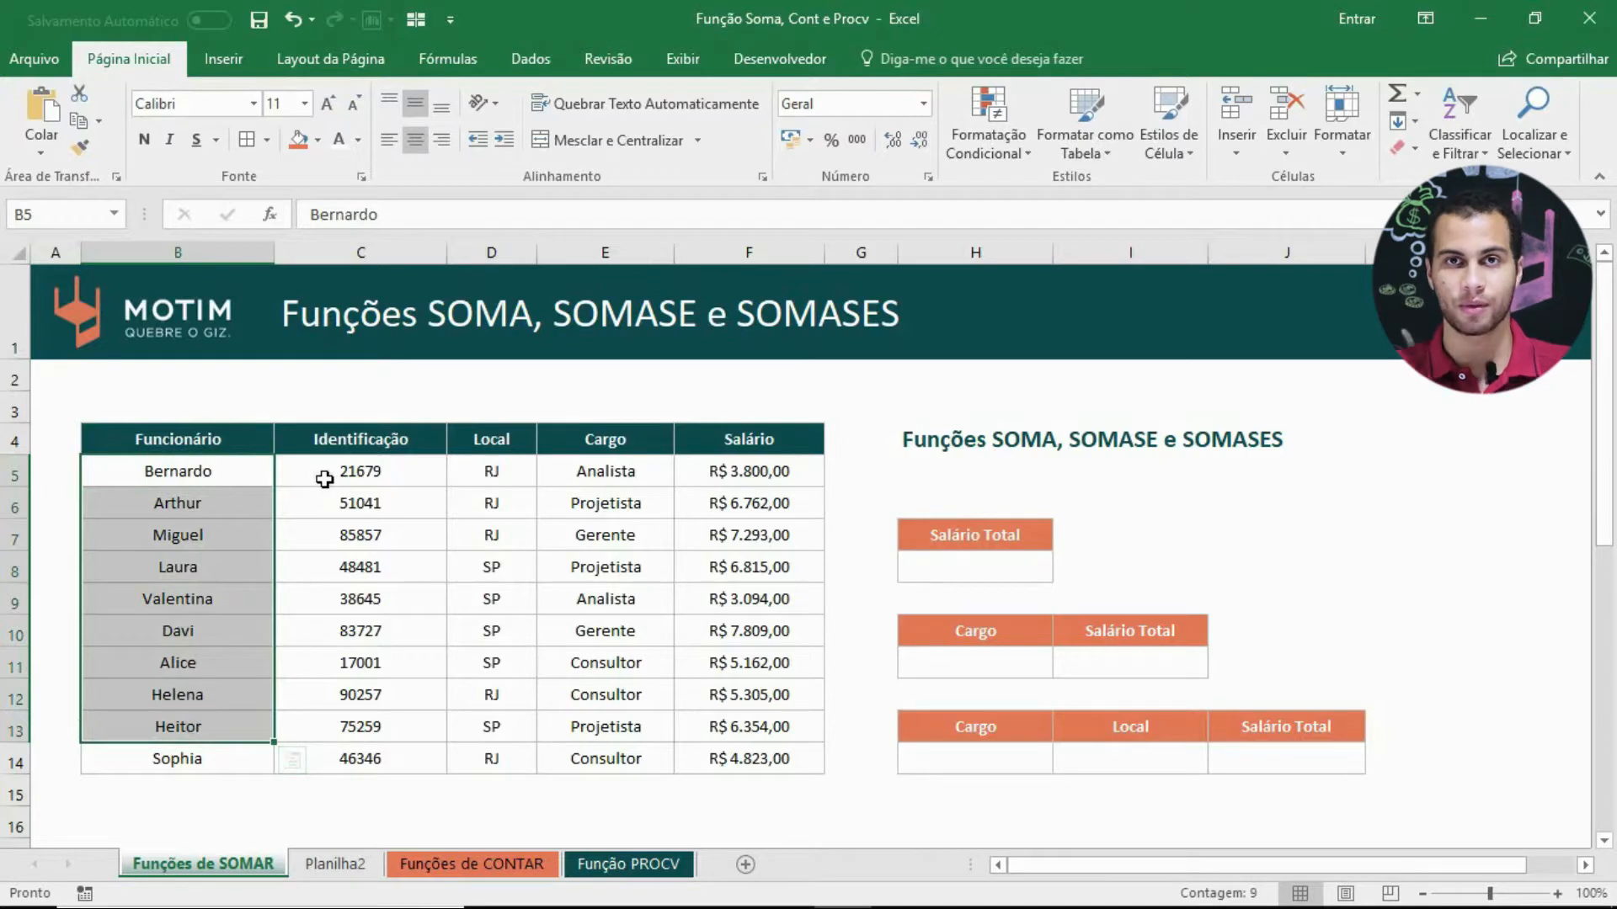
Step: Examine the employee table's Local, Cargo and Salário columns and the empty Salário Total cell H8
drag(476, 441, 486, 647)
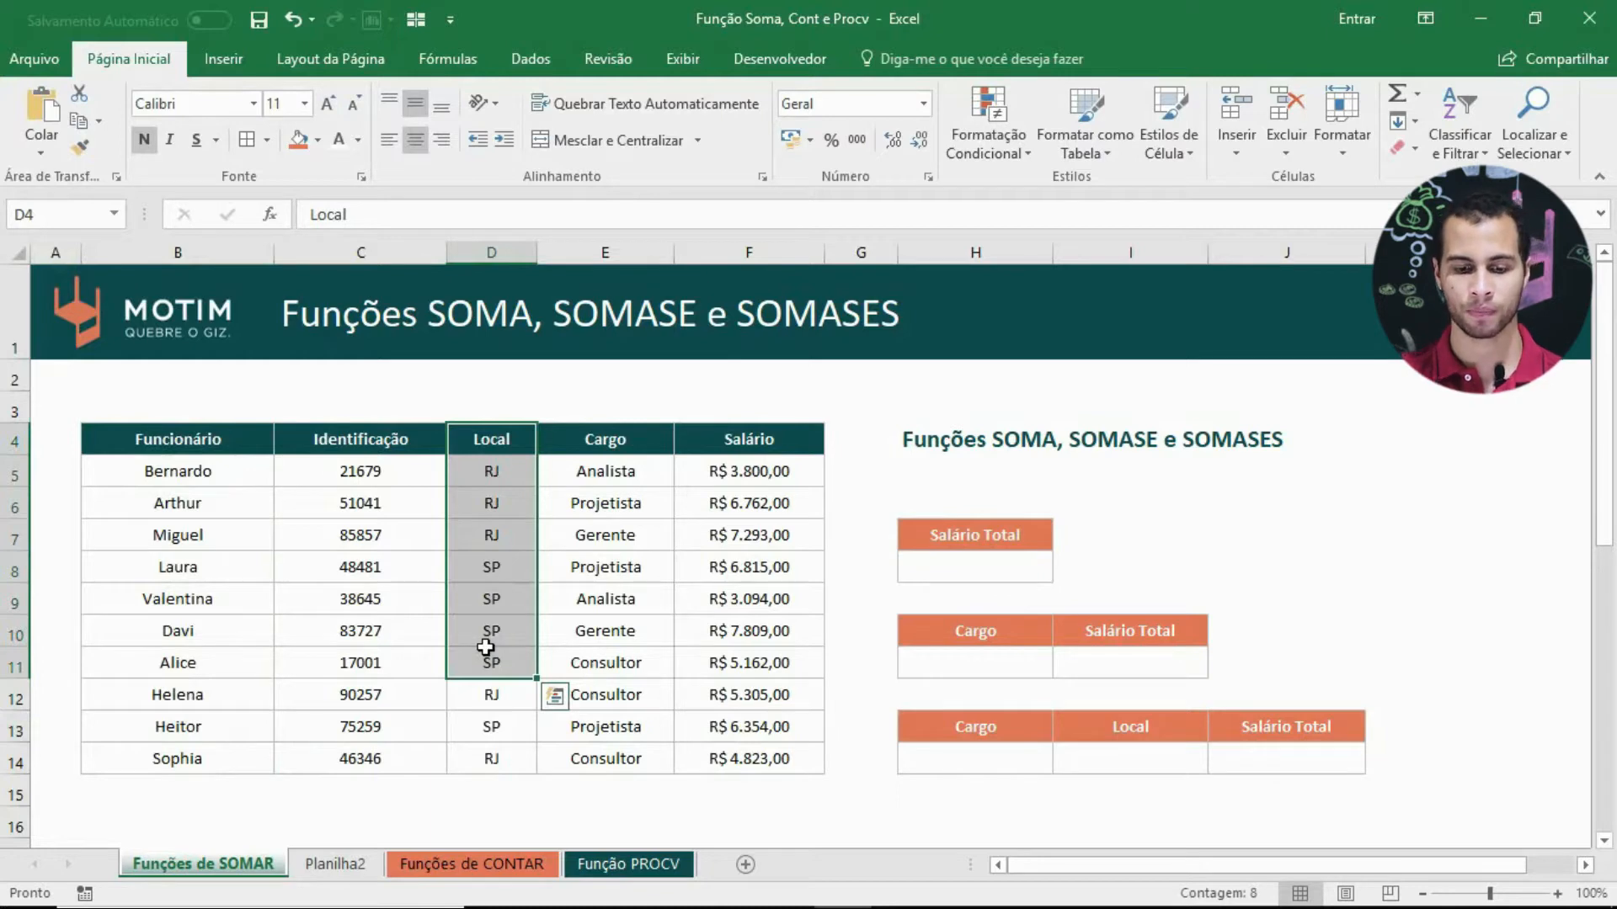
drag(615, 468, 627, 539)
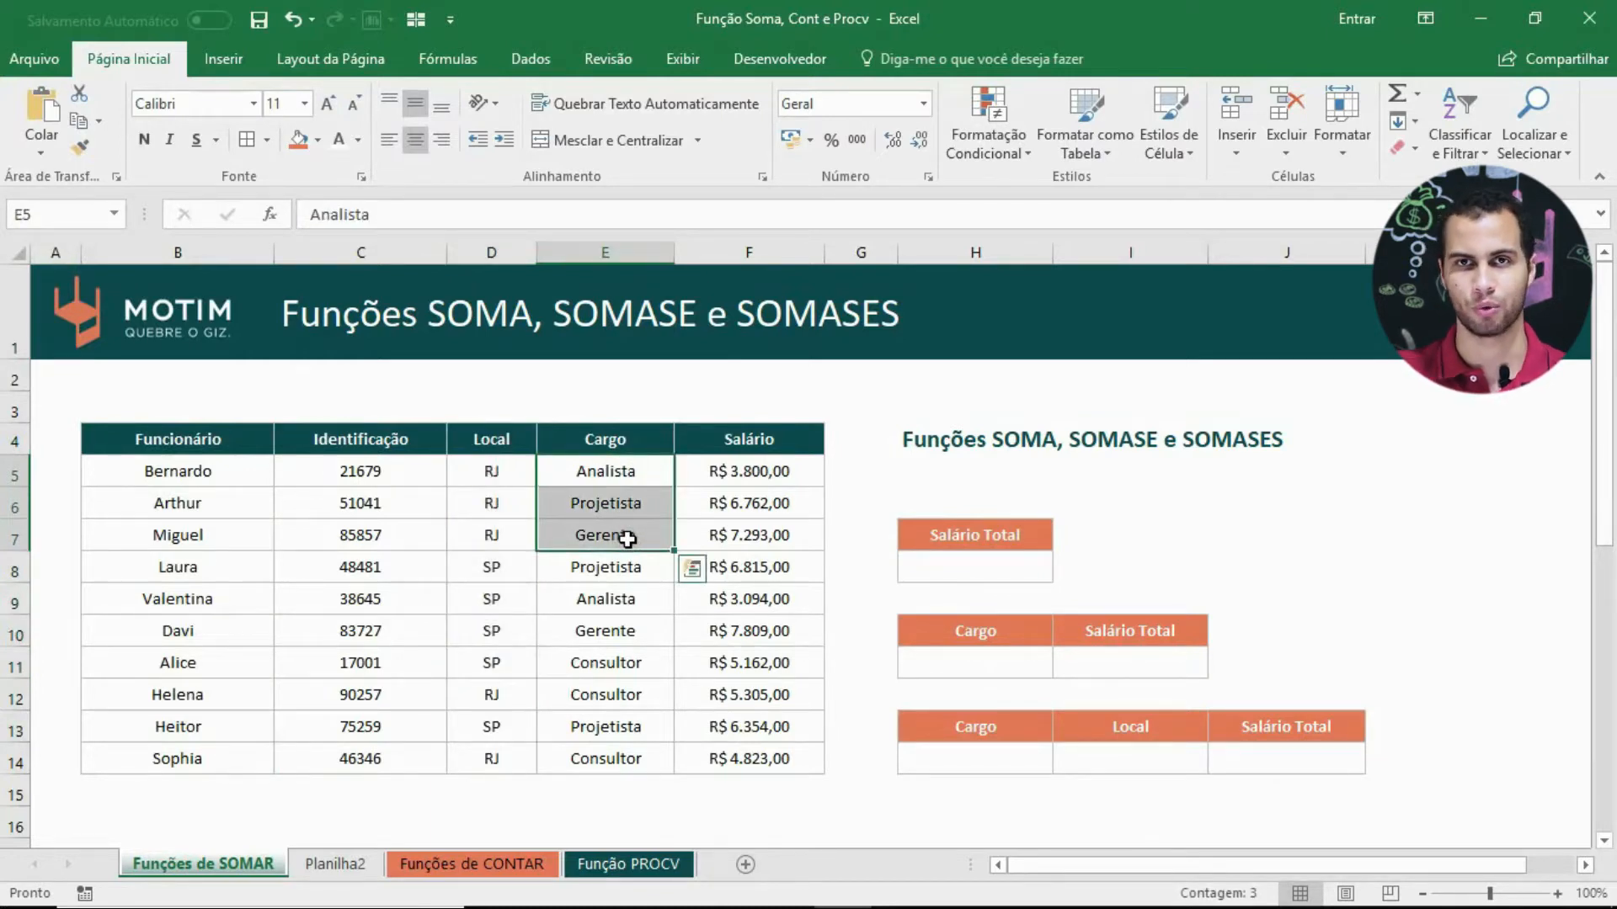
drag(720, 474, 749, 542)
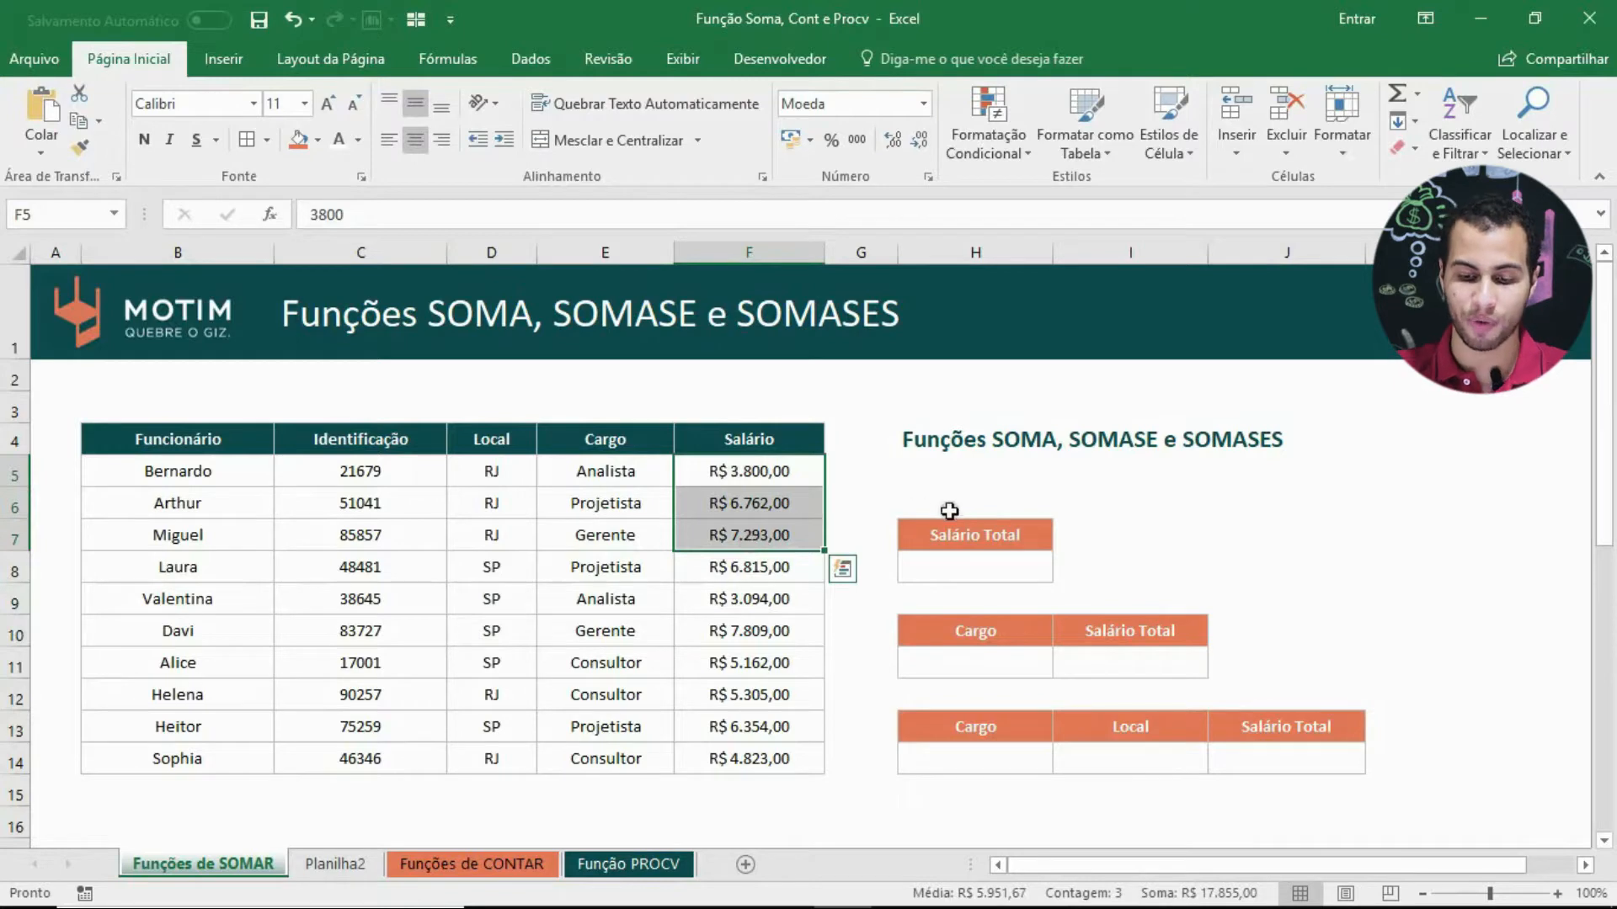
click(992, 566)
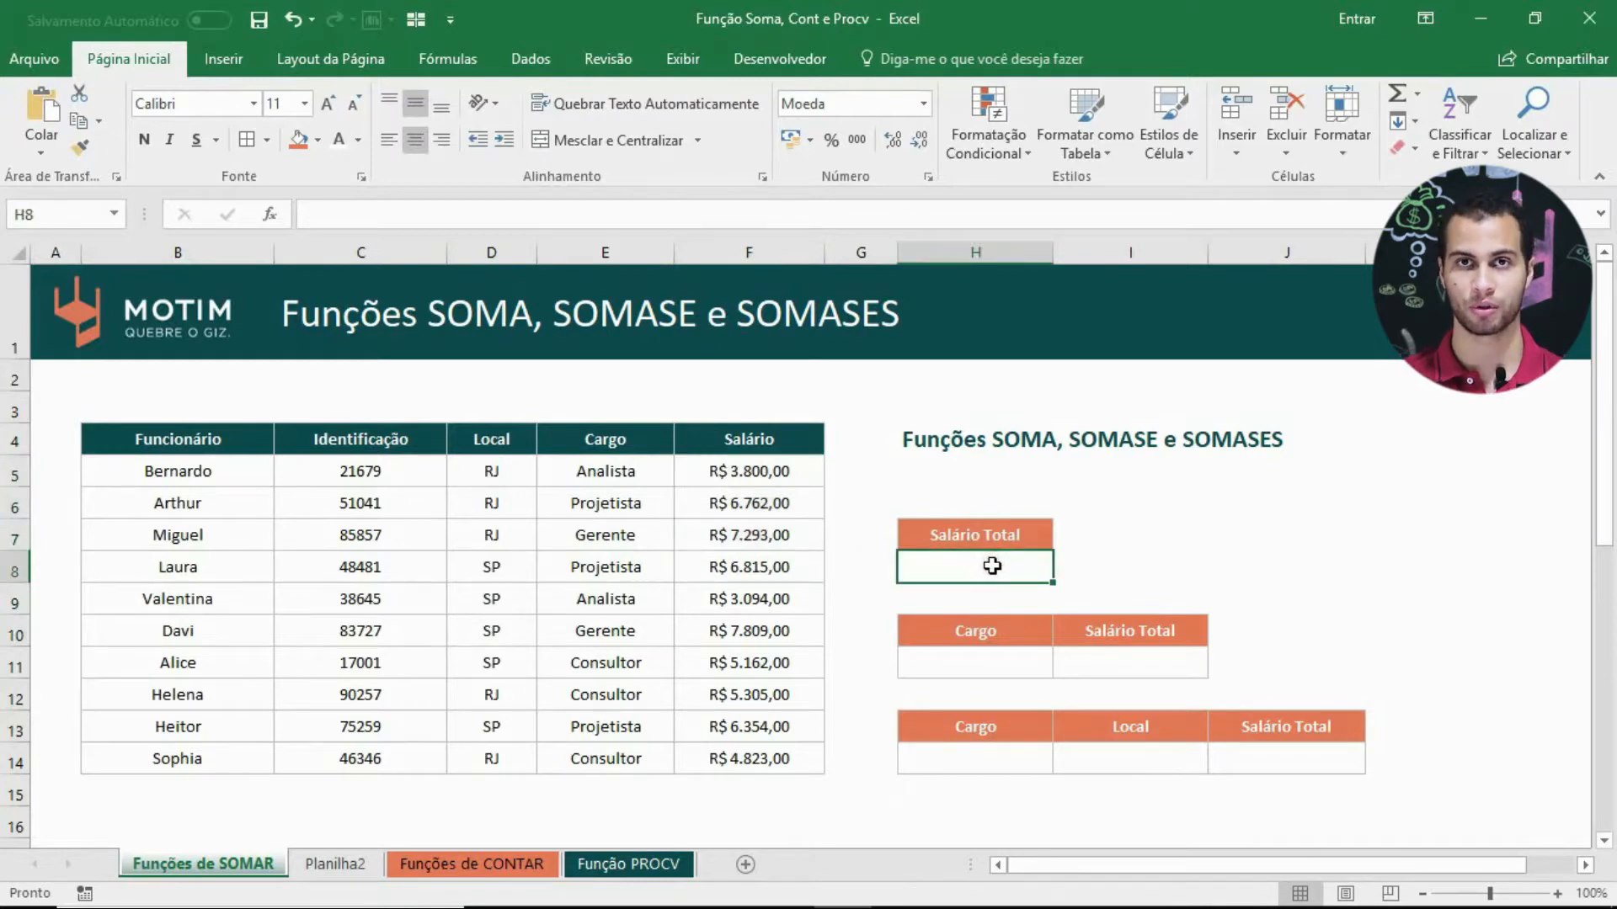
click(768, 547)
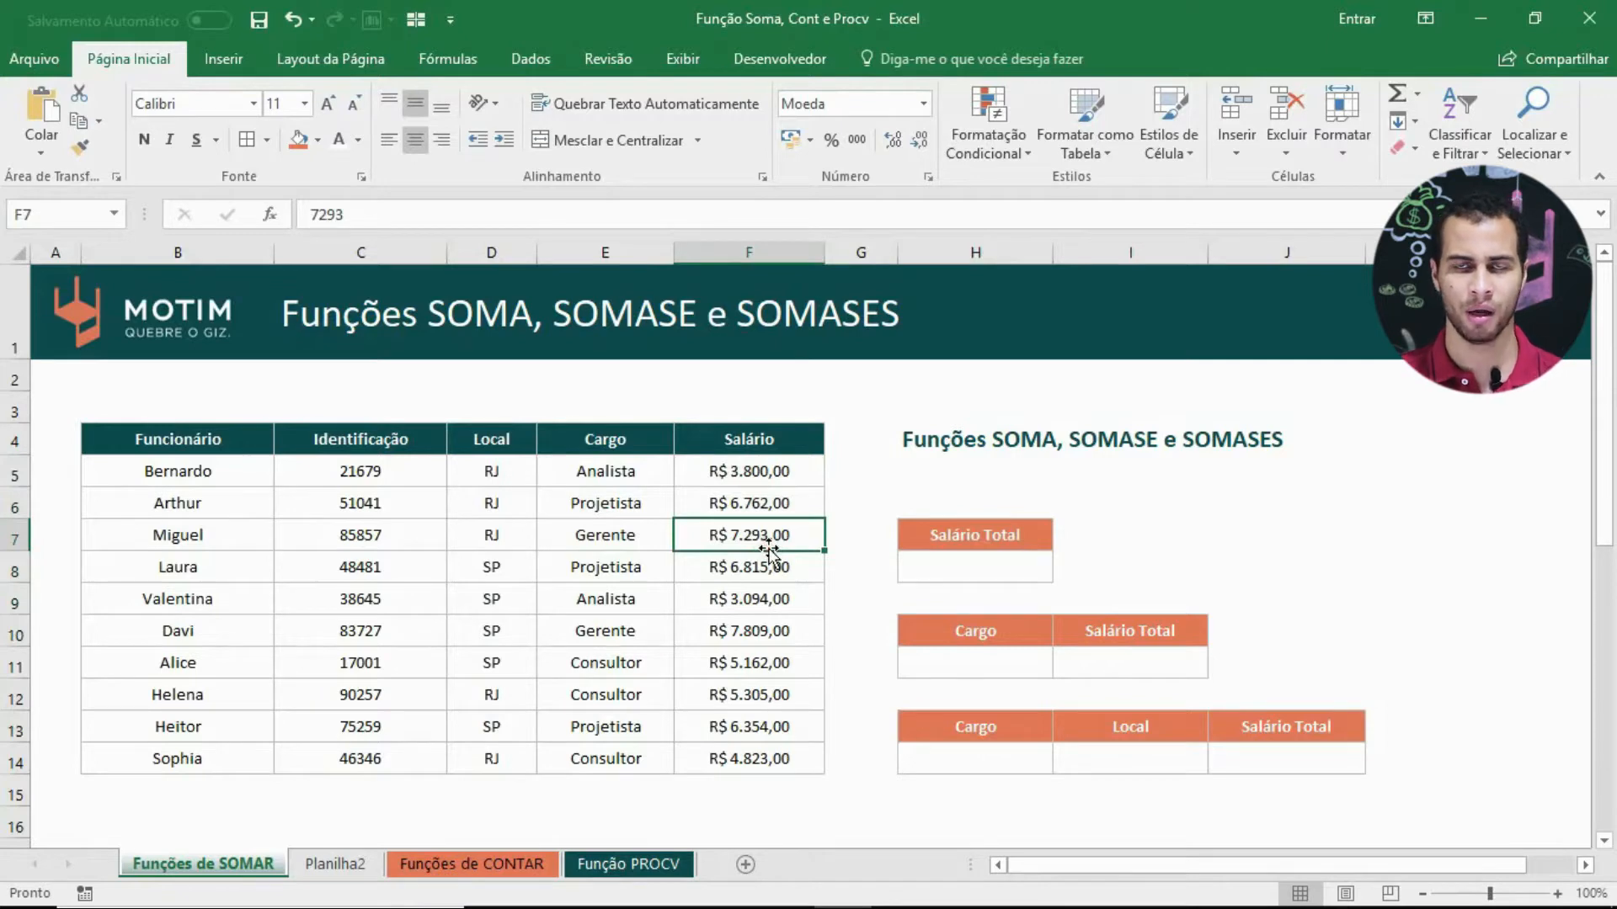
click(990, 561)
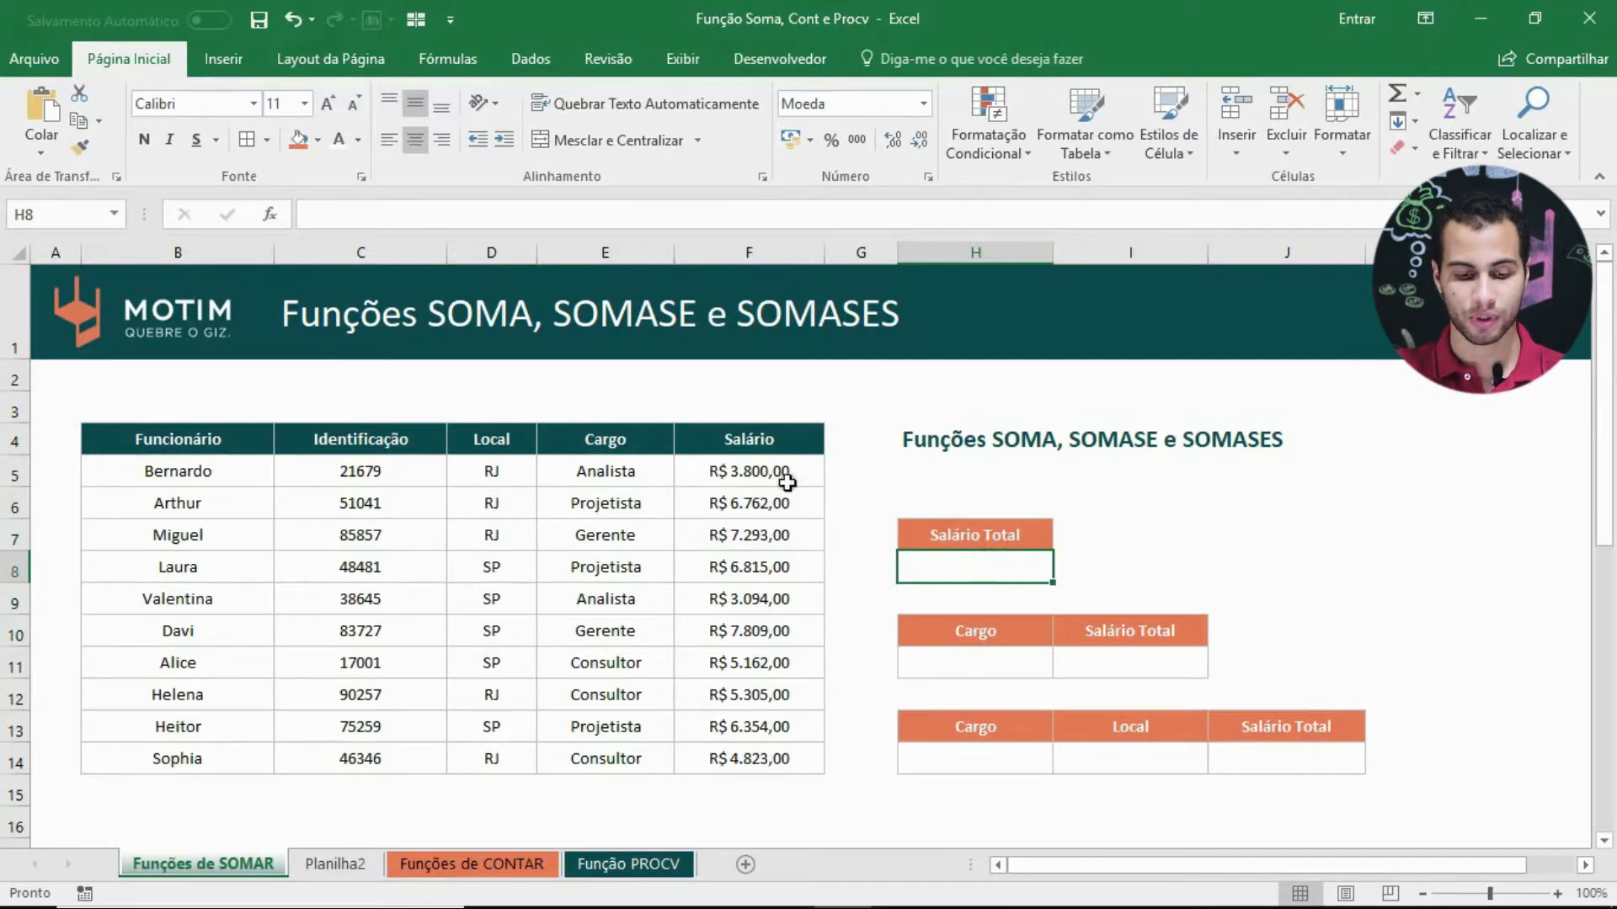
click(764, 468)
click(216, 536)
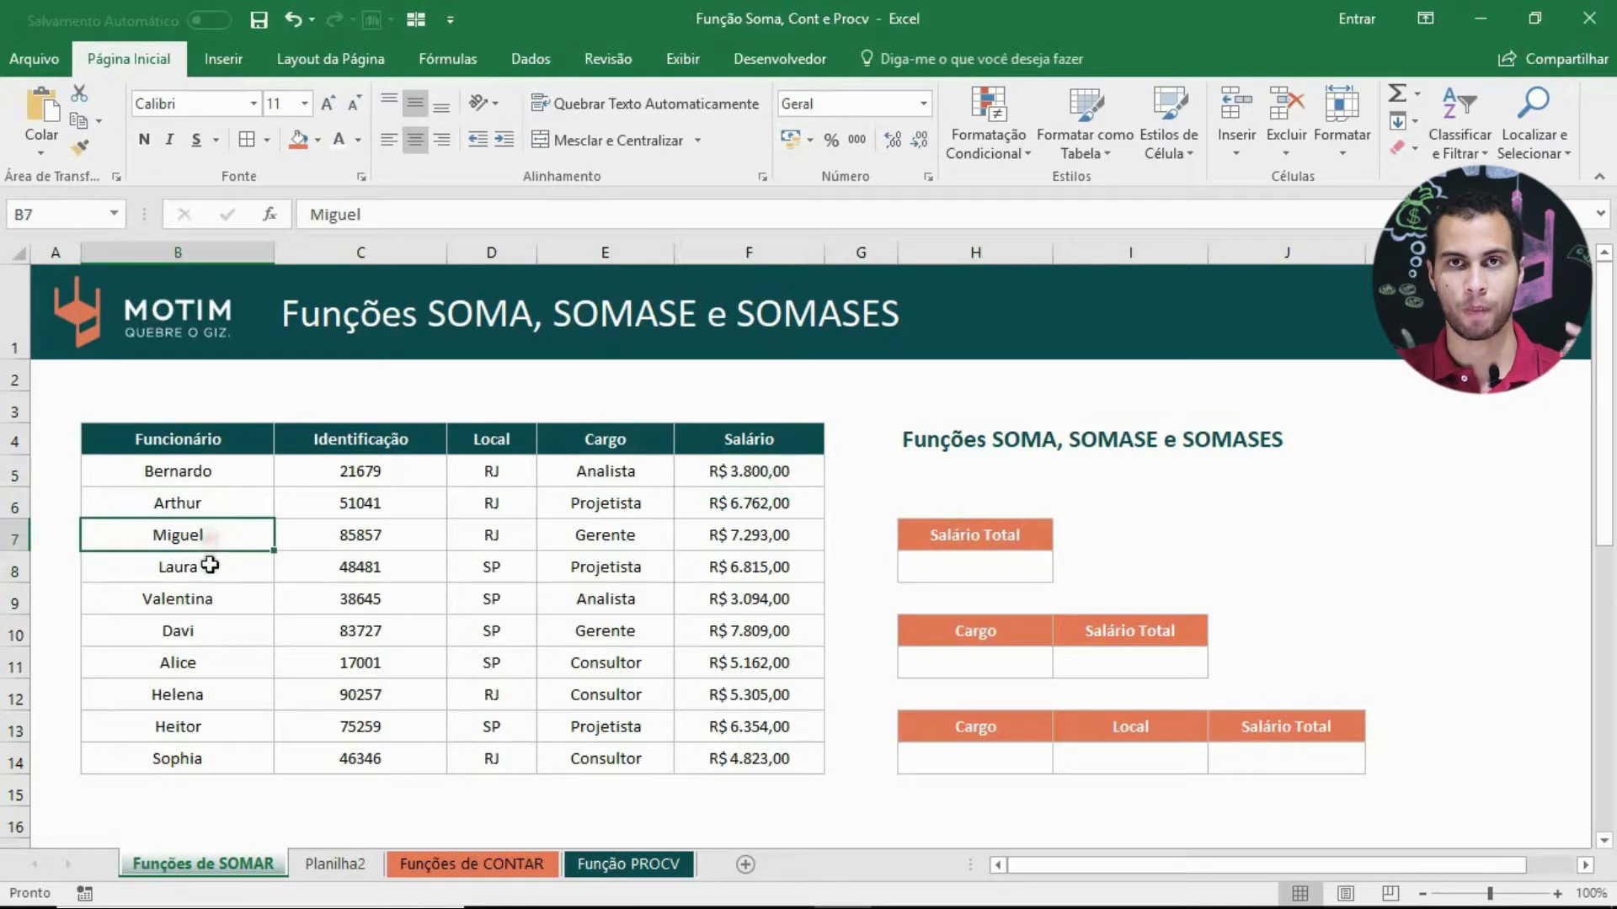
click(210, 569)
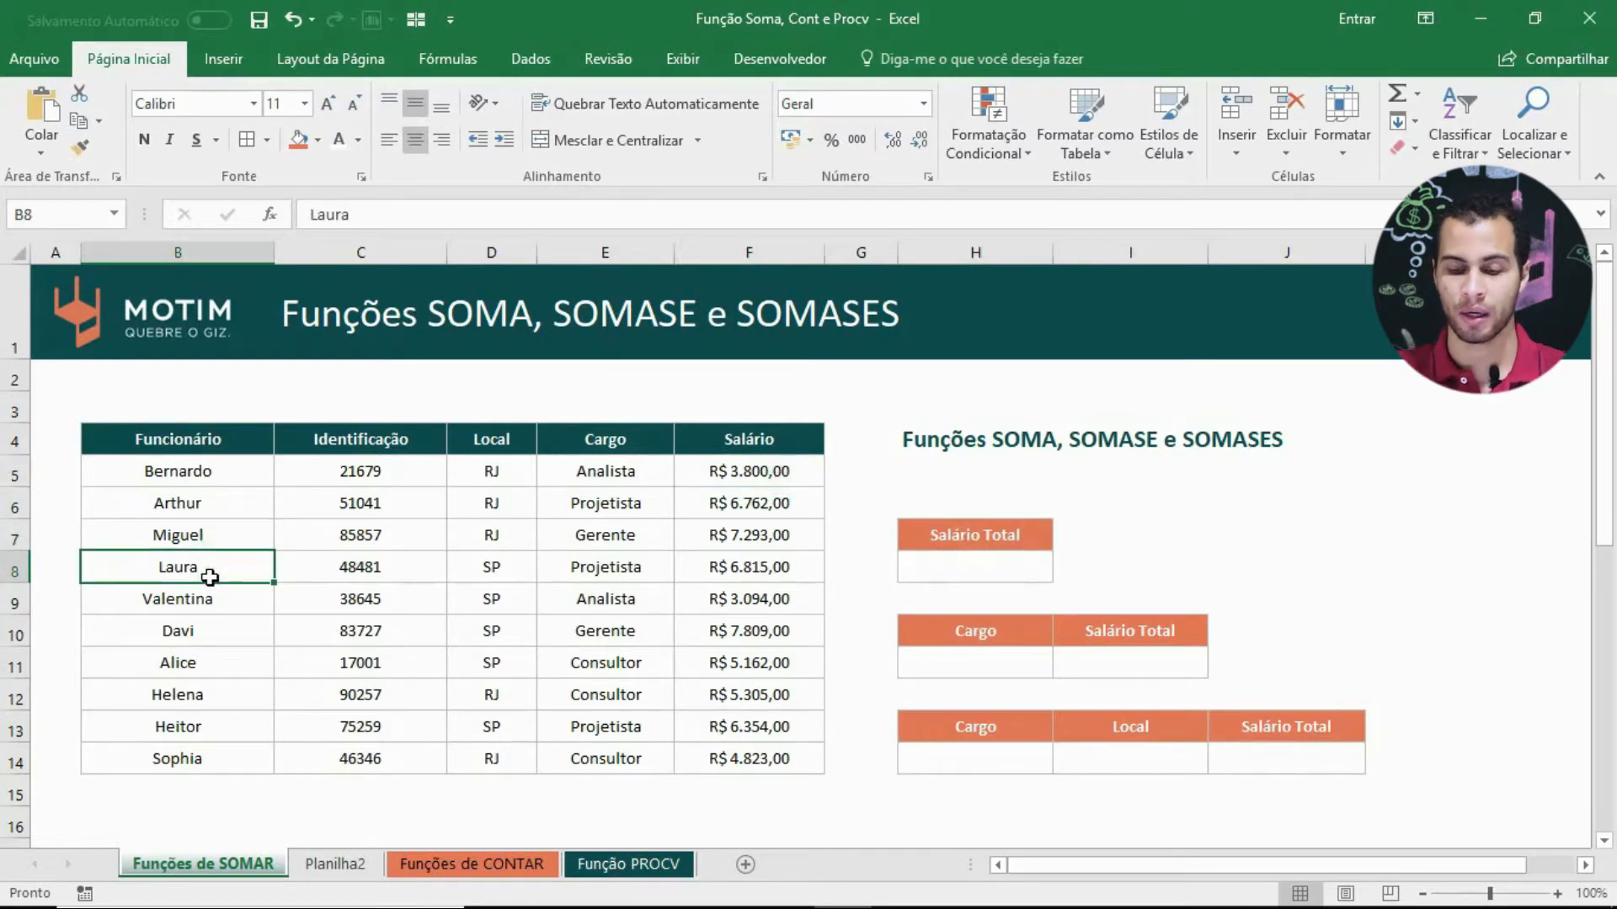
click(965, 566)
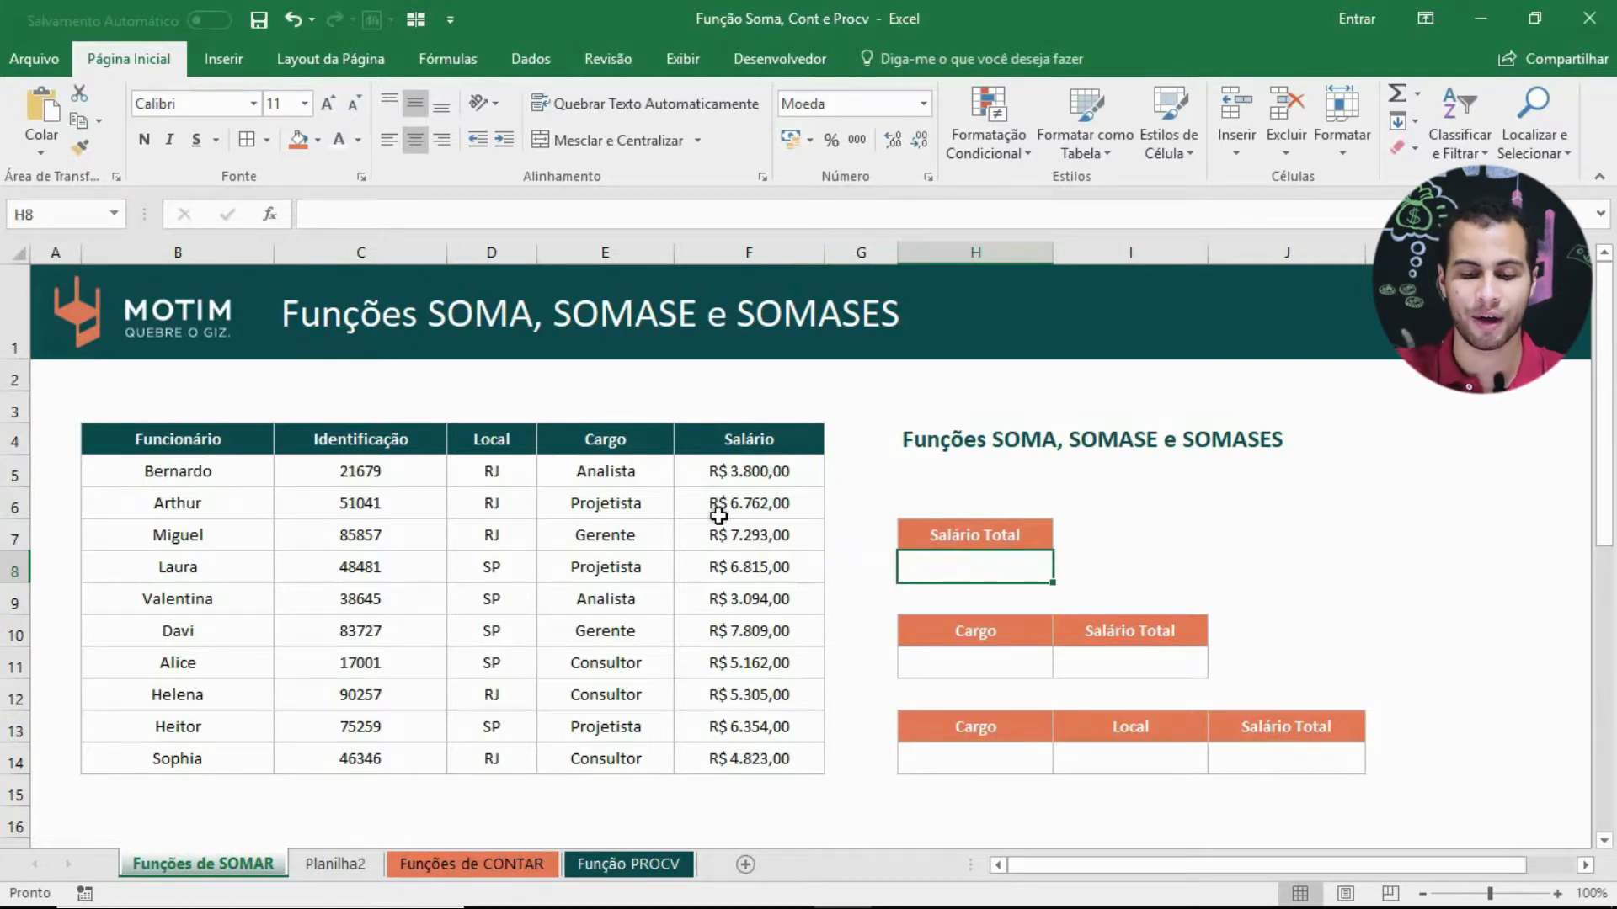
drag(734, 472, 773, 765)
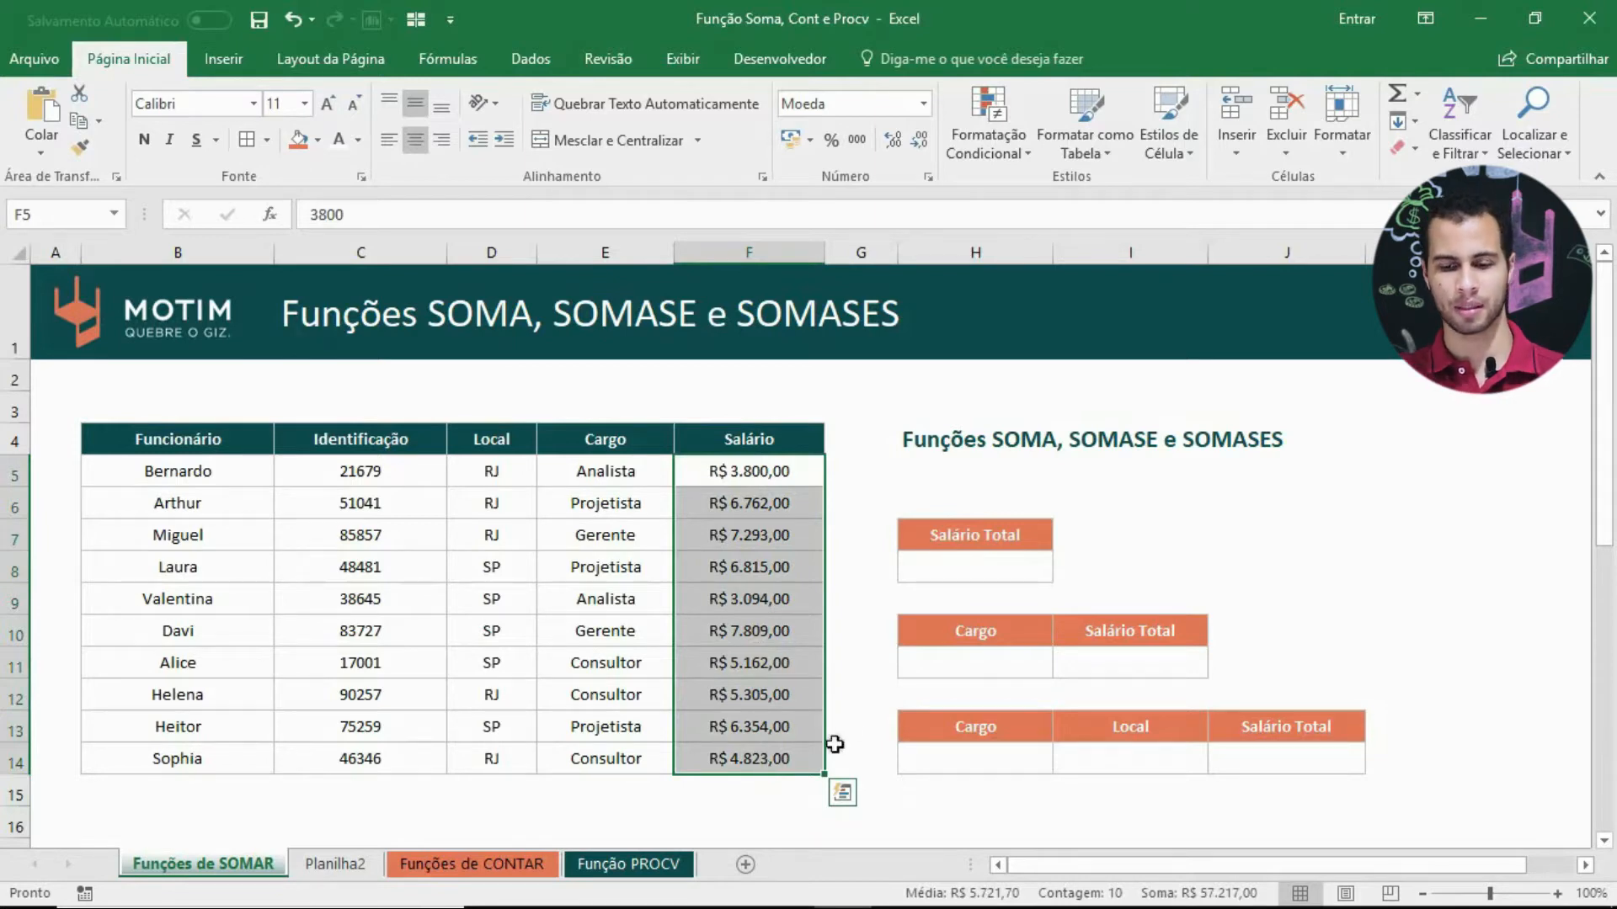
click(981, 564)
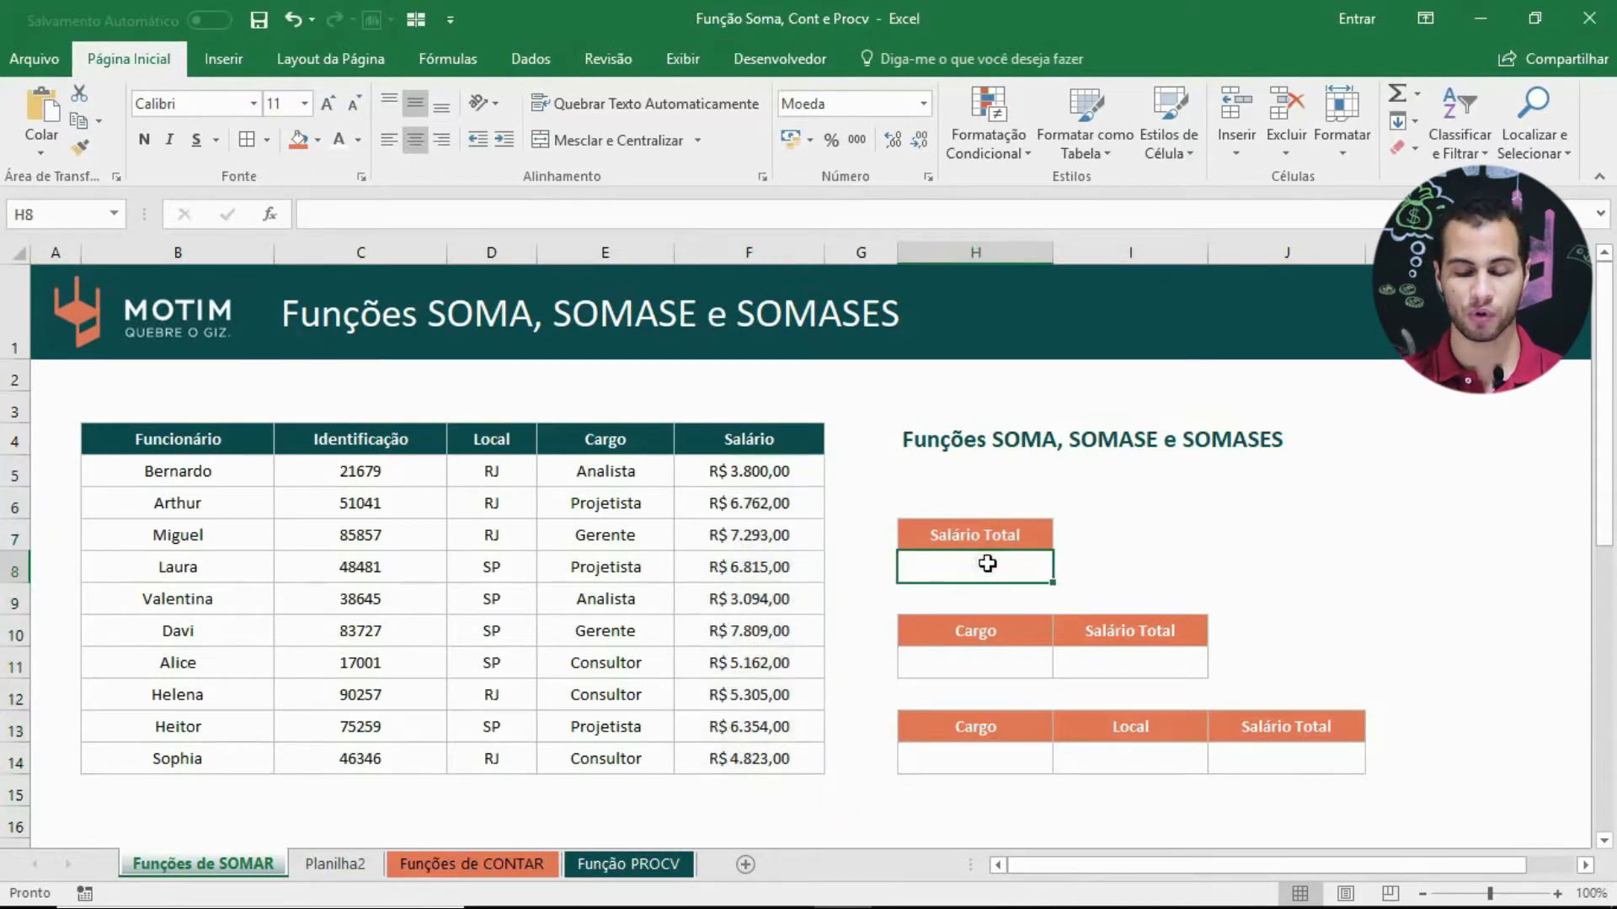
text(=)
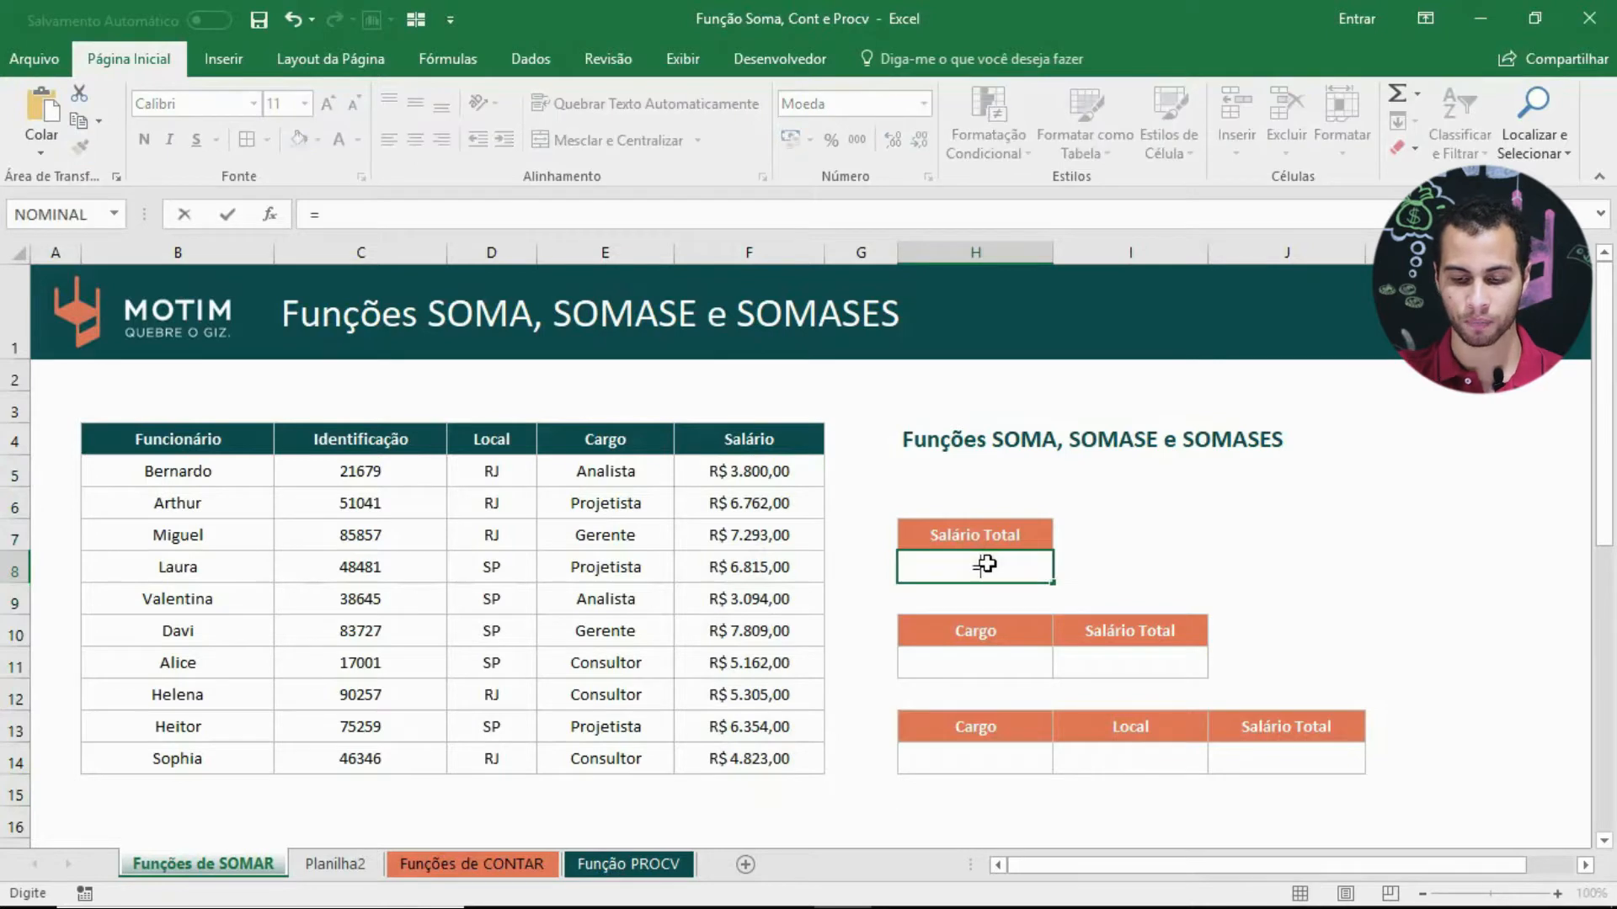
key(Escape)
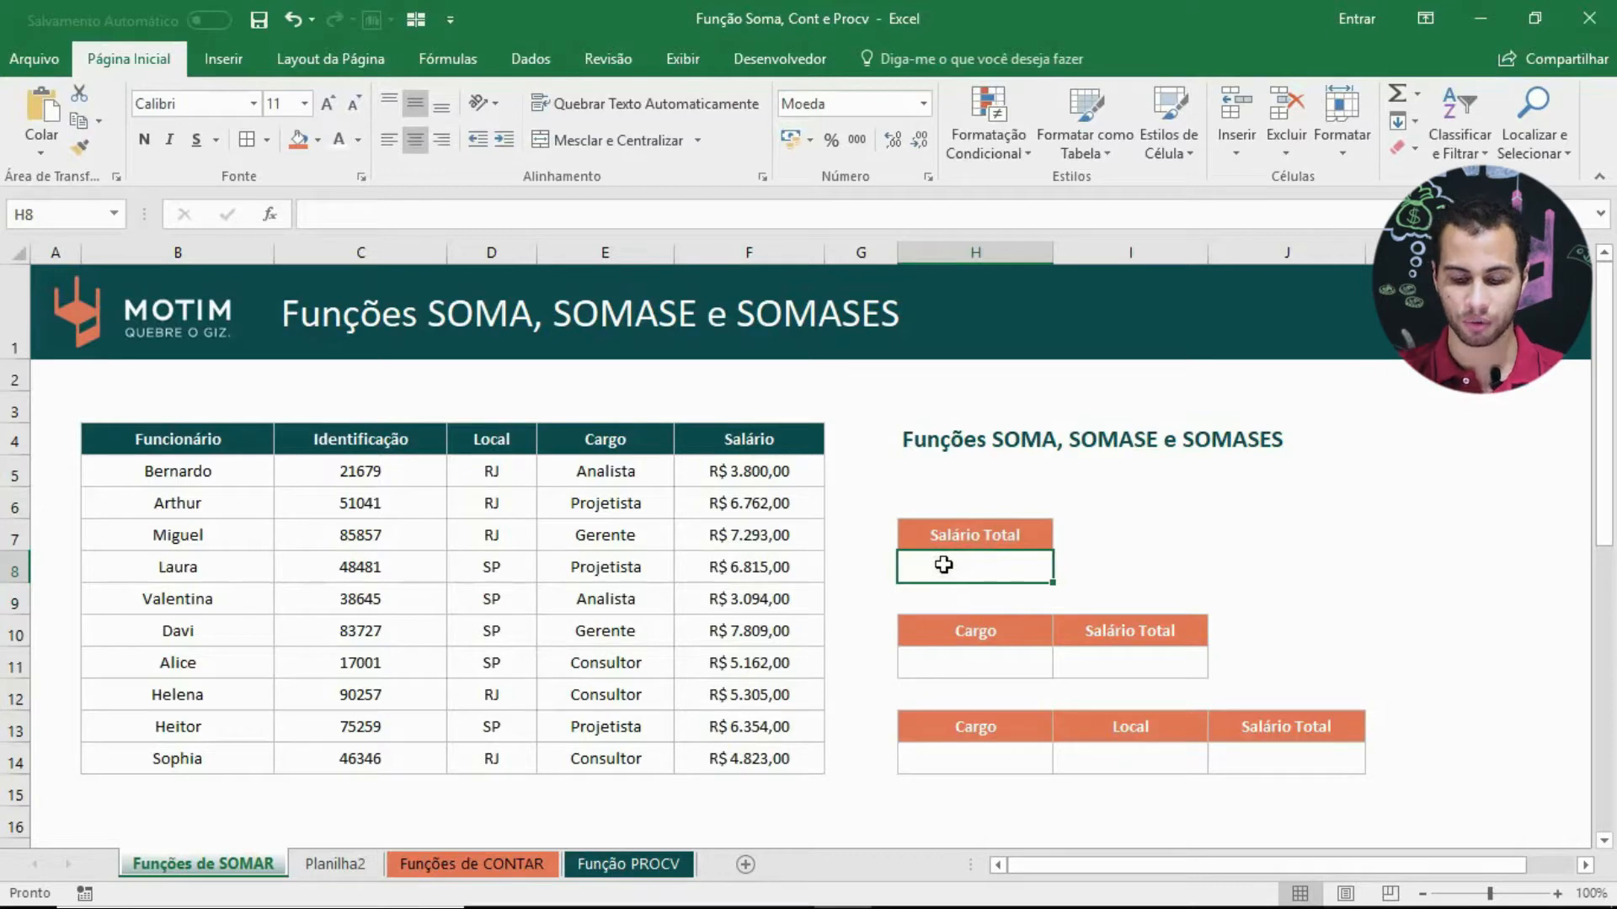
text(=so)
key(Tab)
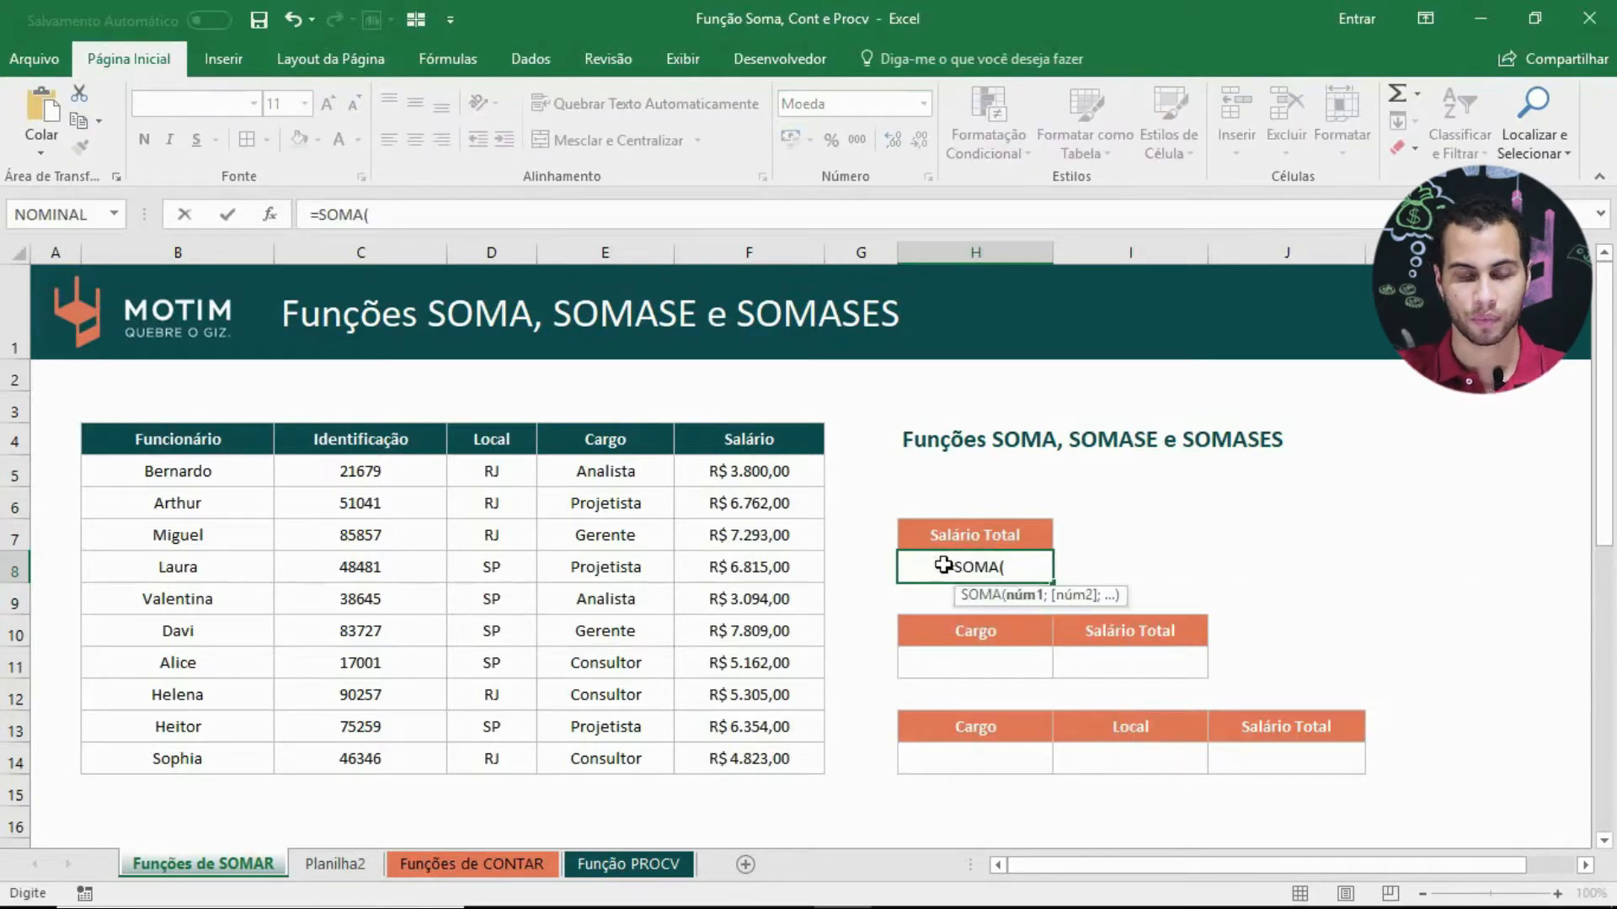
key(BackSpace)
key(BackSpace)
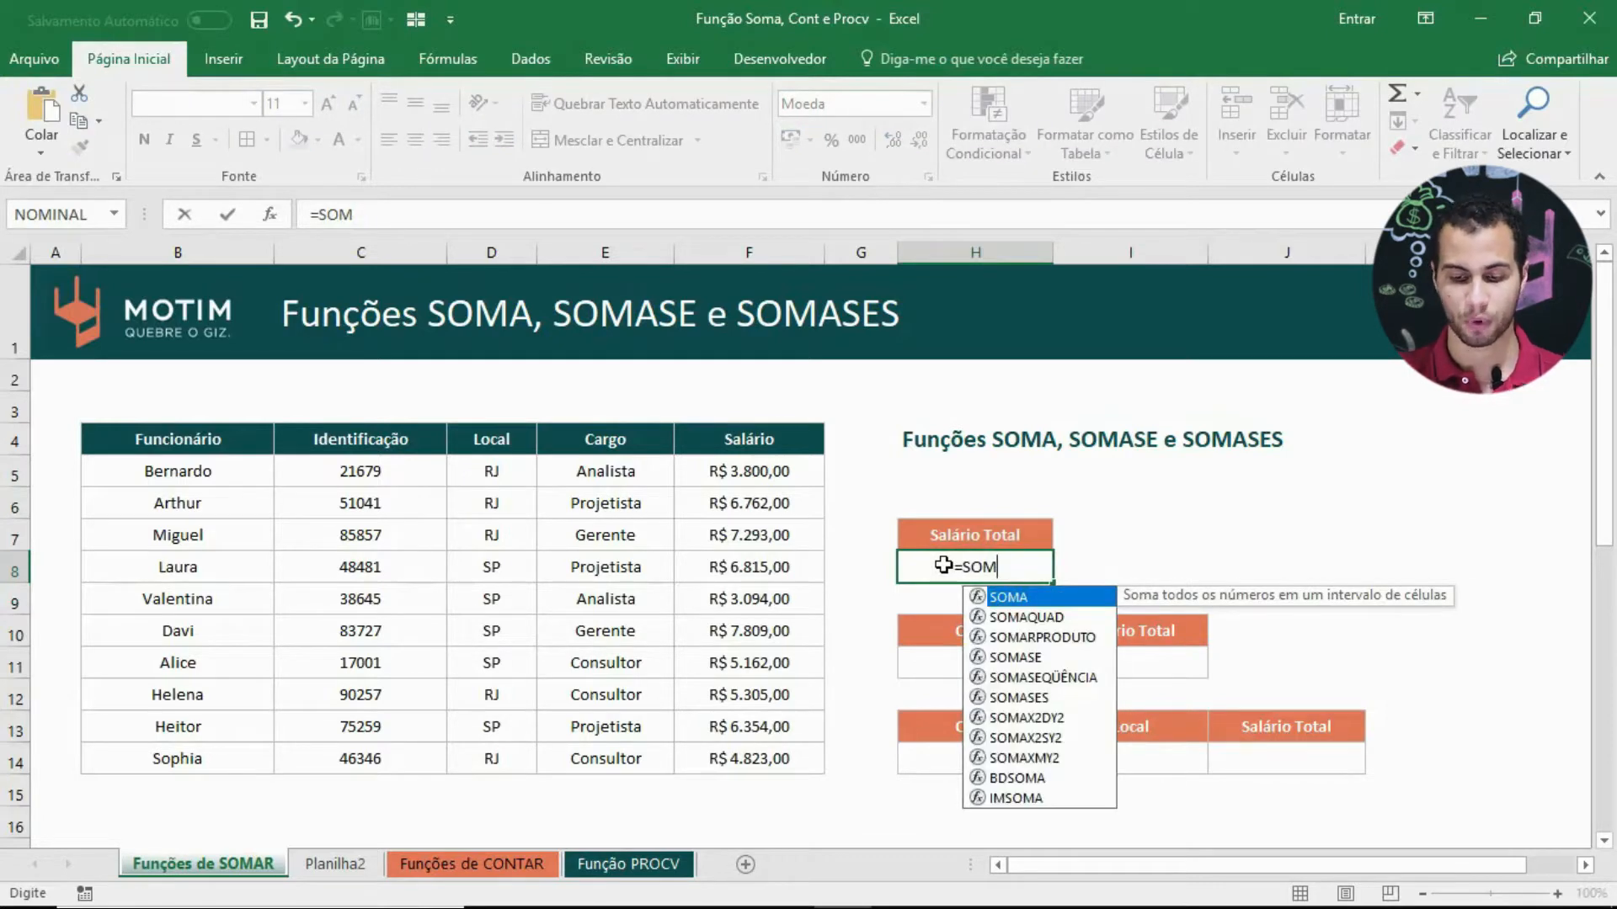
key(Down)
key(Down)
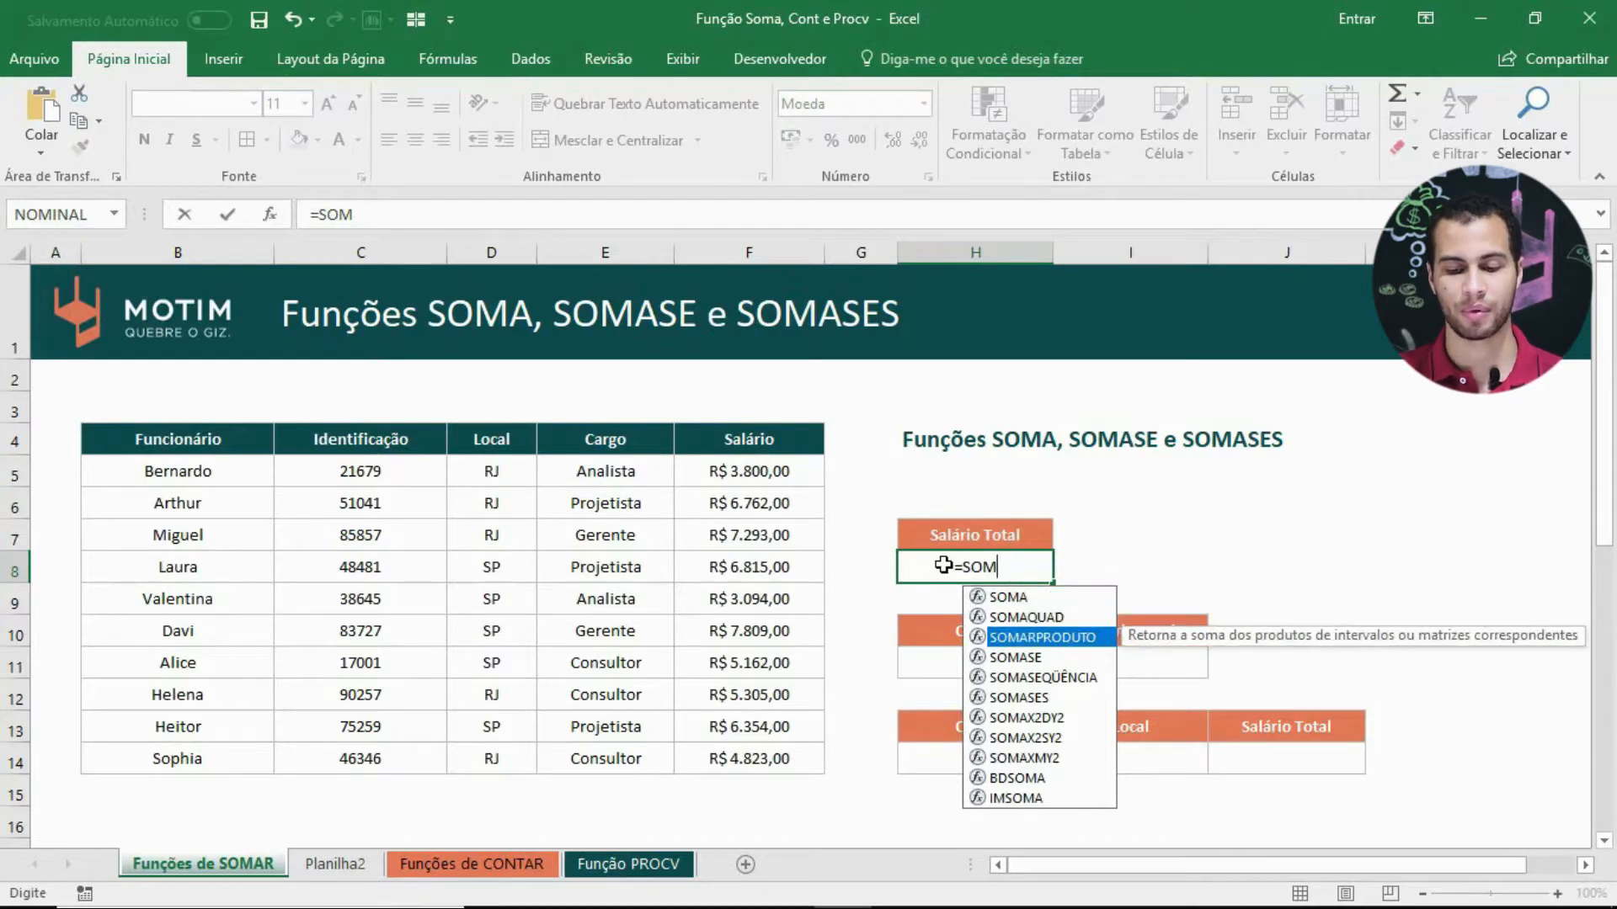
key(Up)
key(Up)
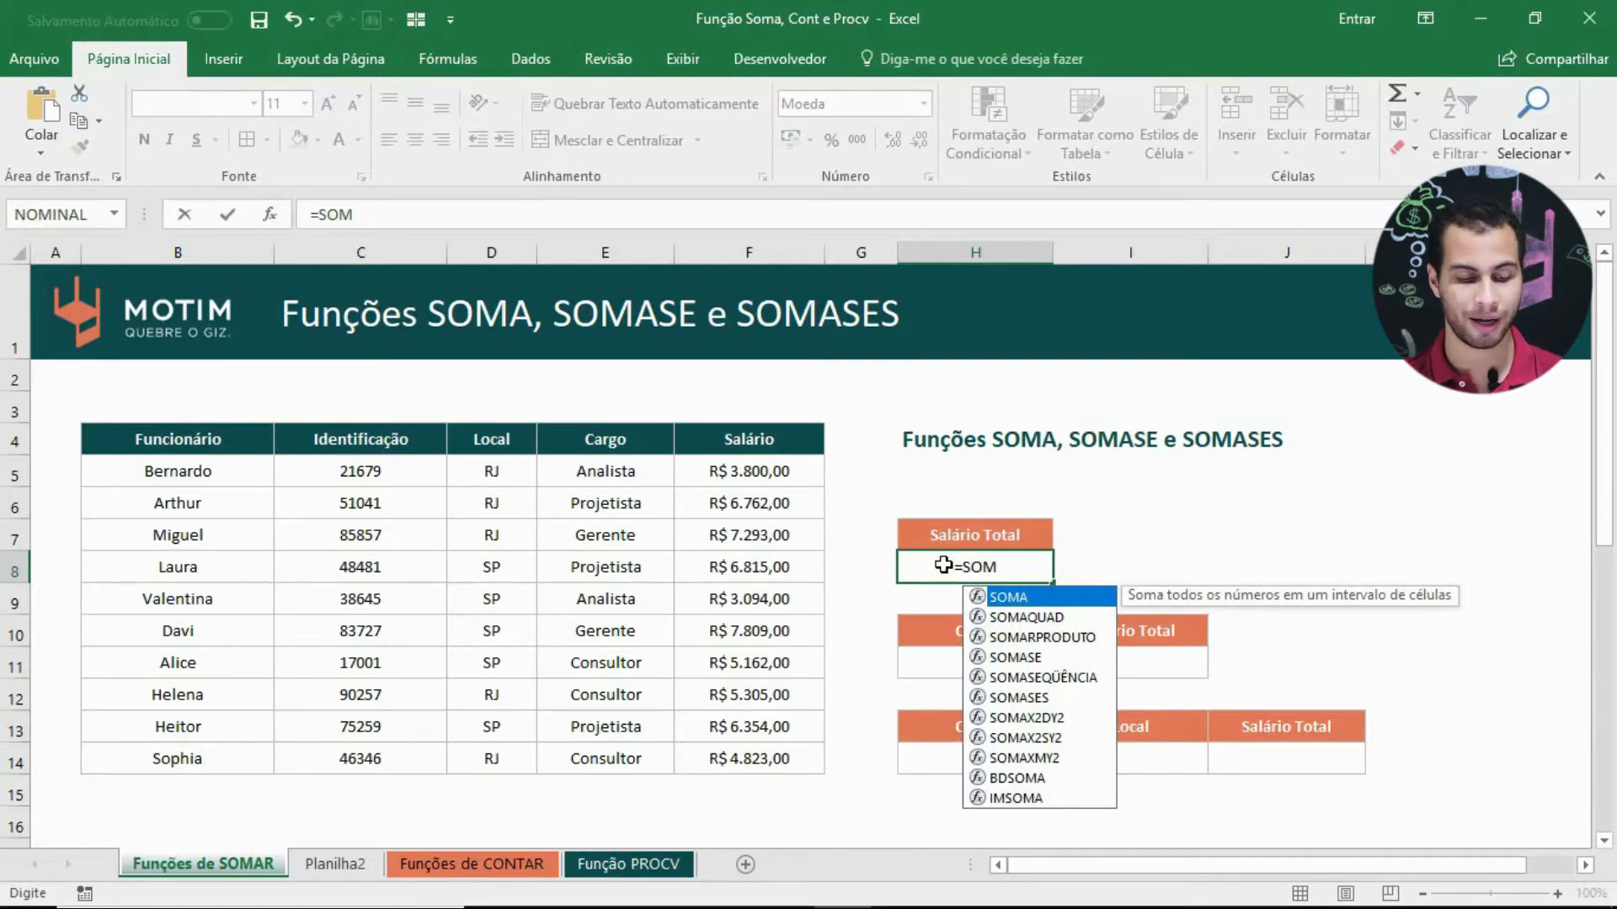
key(Tab)
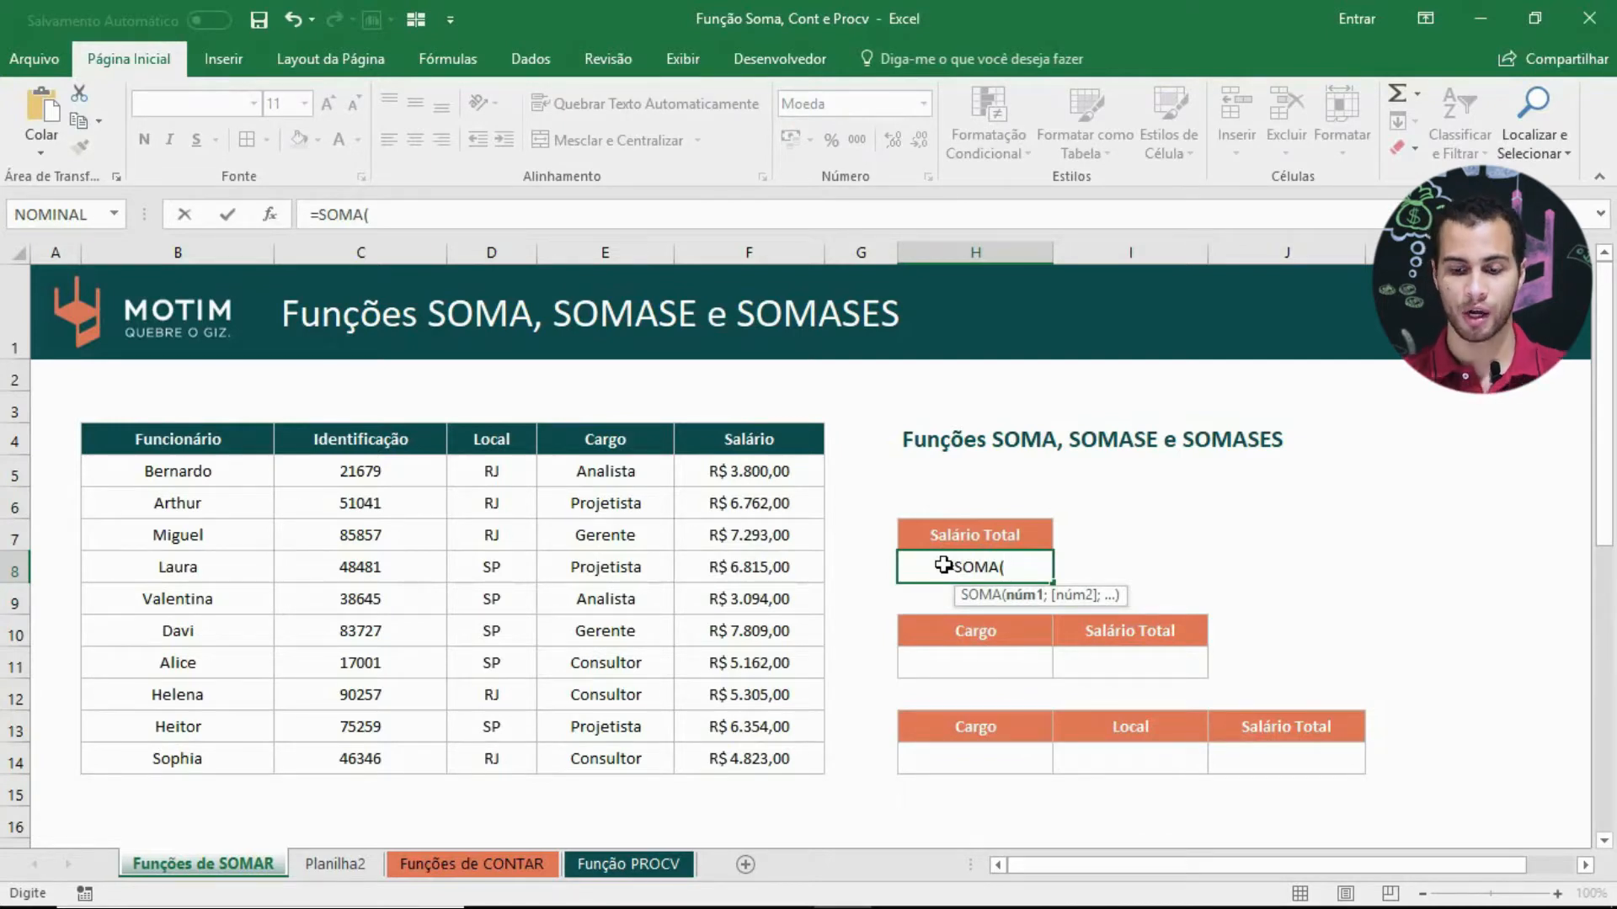
key(Escape)
Step: Enter the note SUM in cell I7, beside the first Salário Total heading
key(Right)
key(Up)
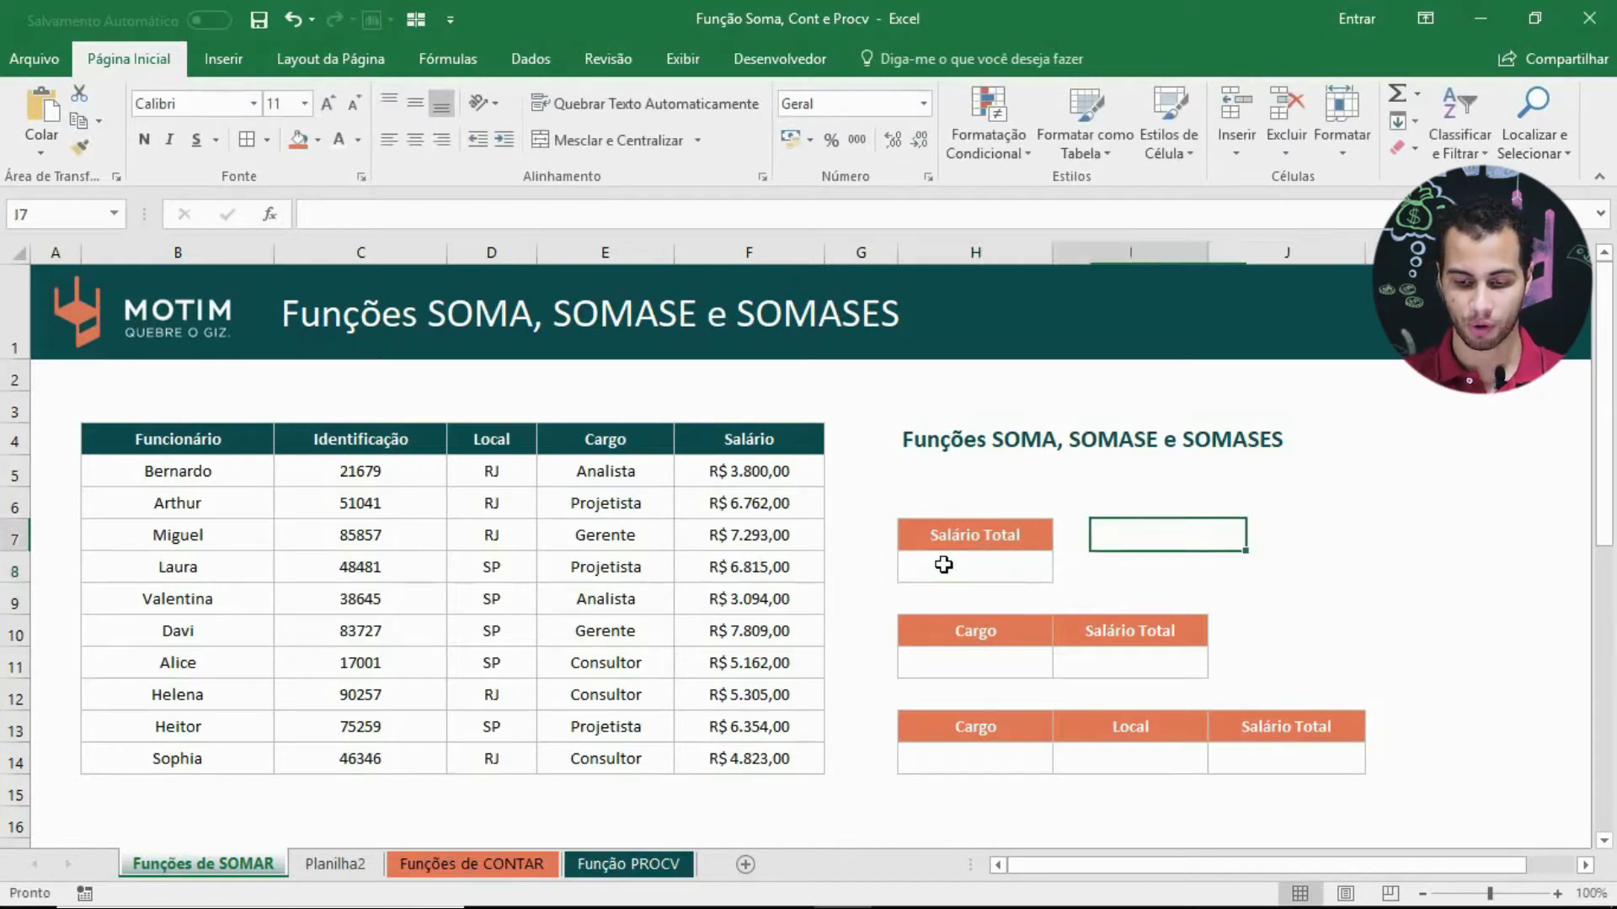
key(Caps_Lock)
text(SUM)
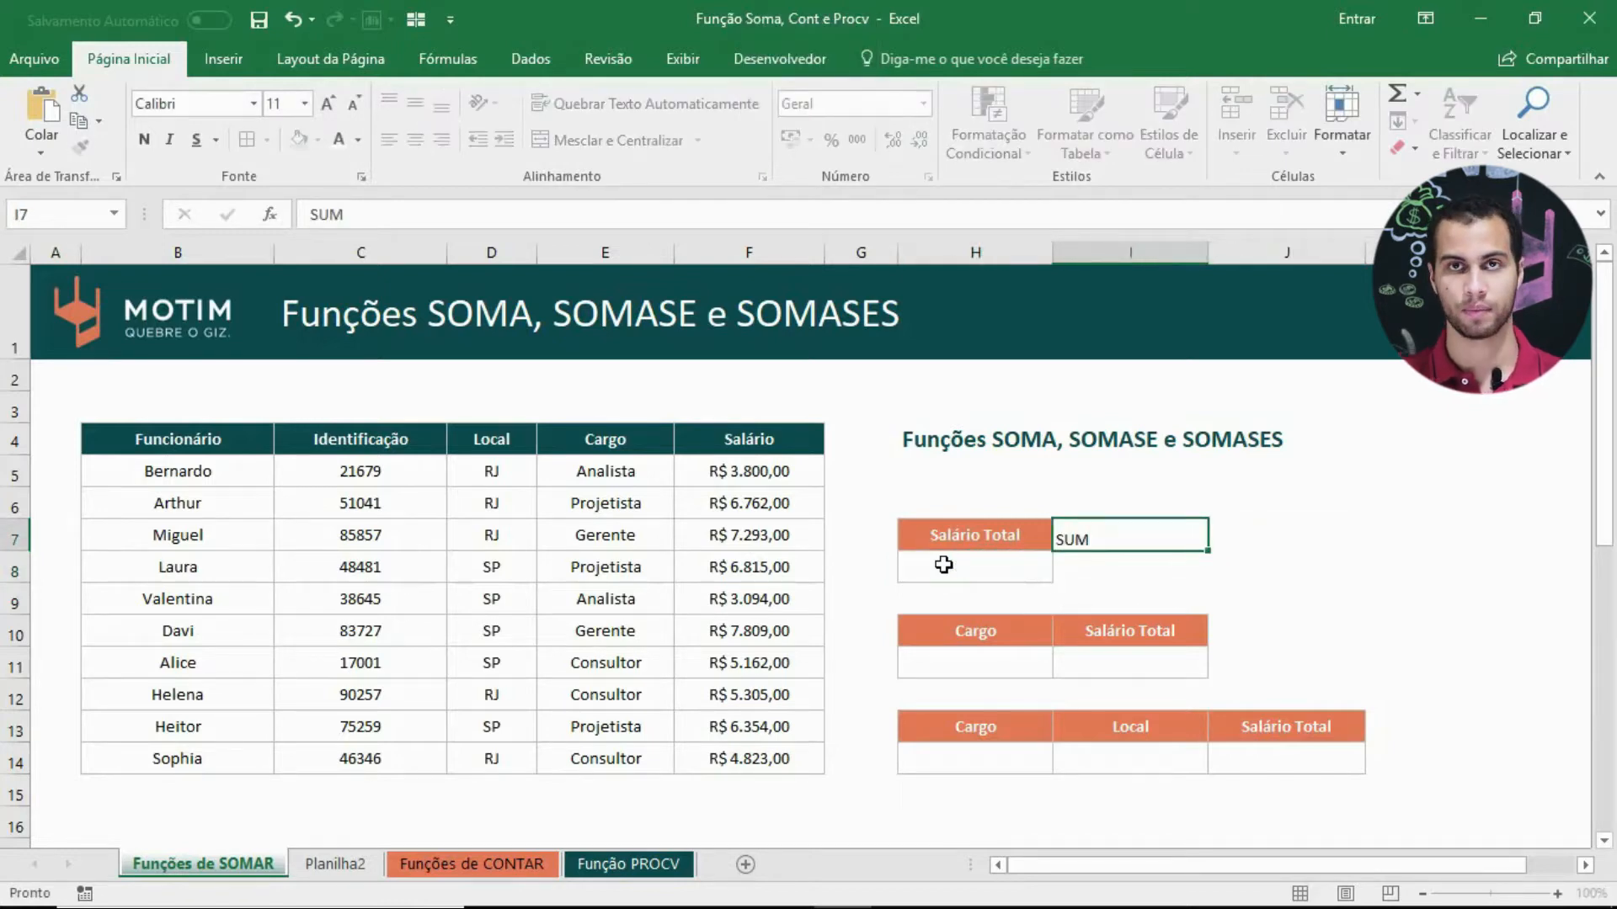
key(Return)
Step: Total all salaries in H8 with =SOMA(F5:F14) and check the result against the sum of the selected salary range
click(943, 565)
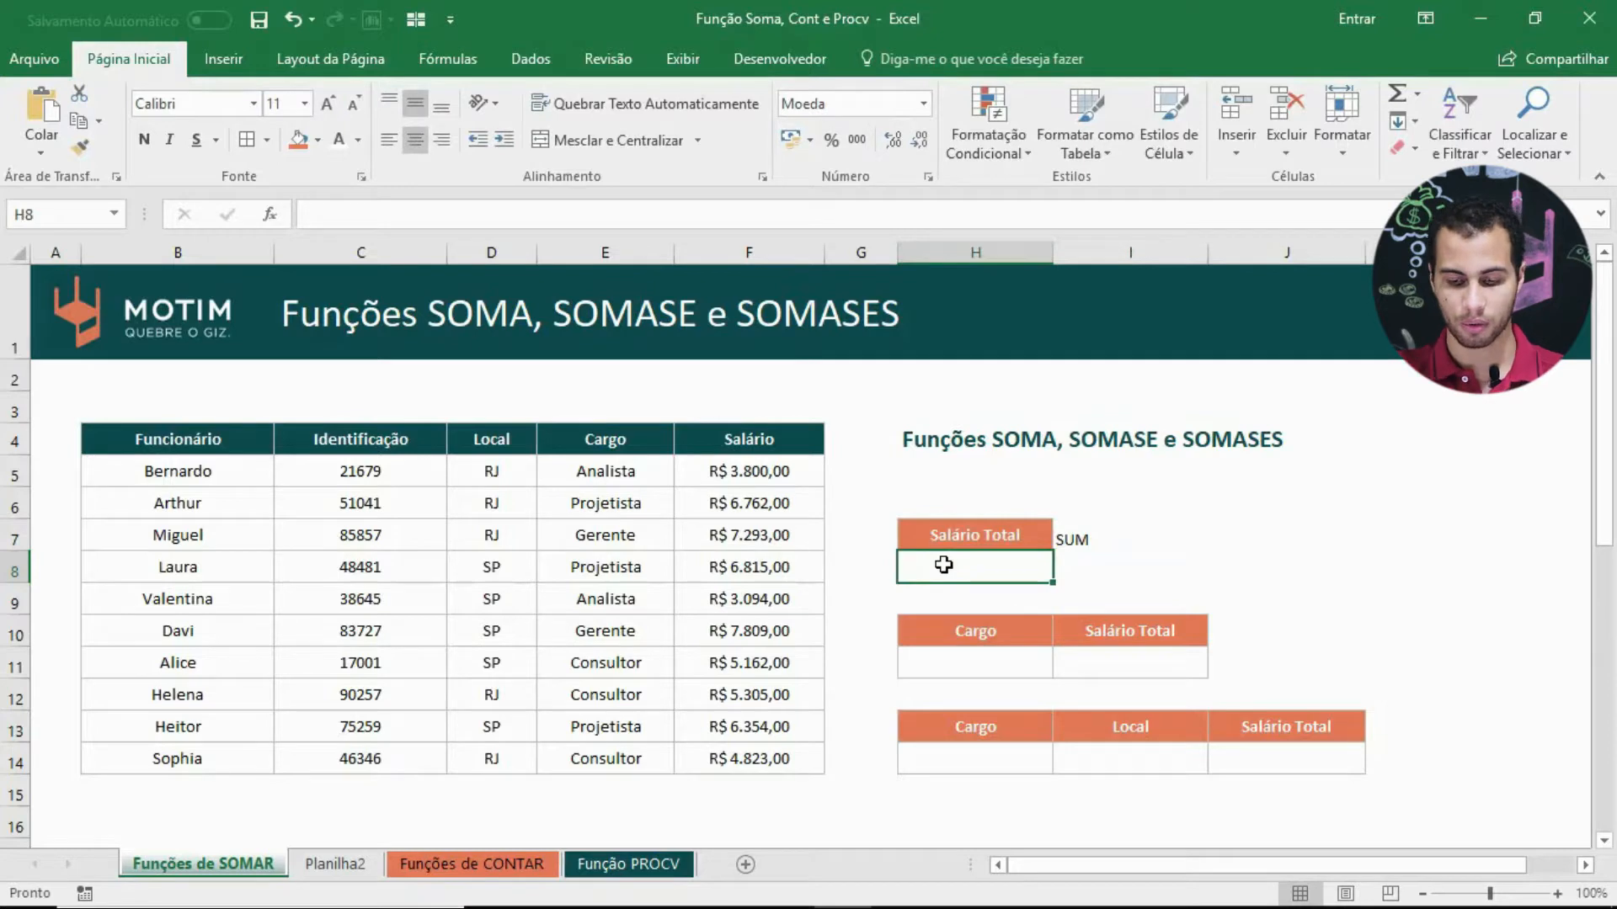
text(=SOMA()
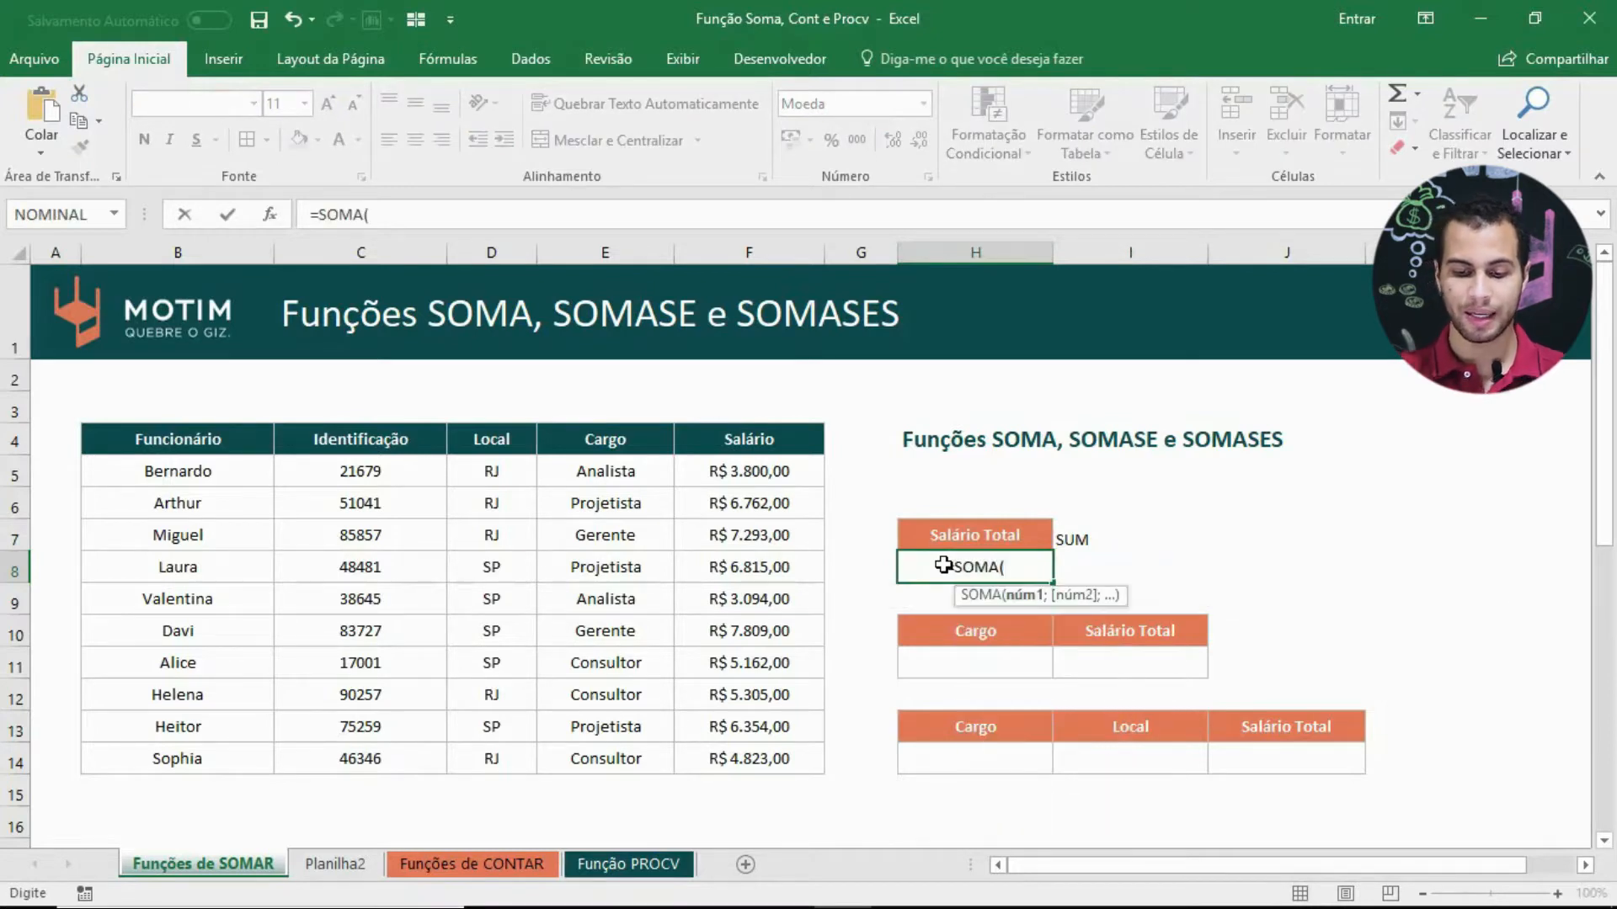
drag(766, 474, 778, 758)
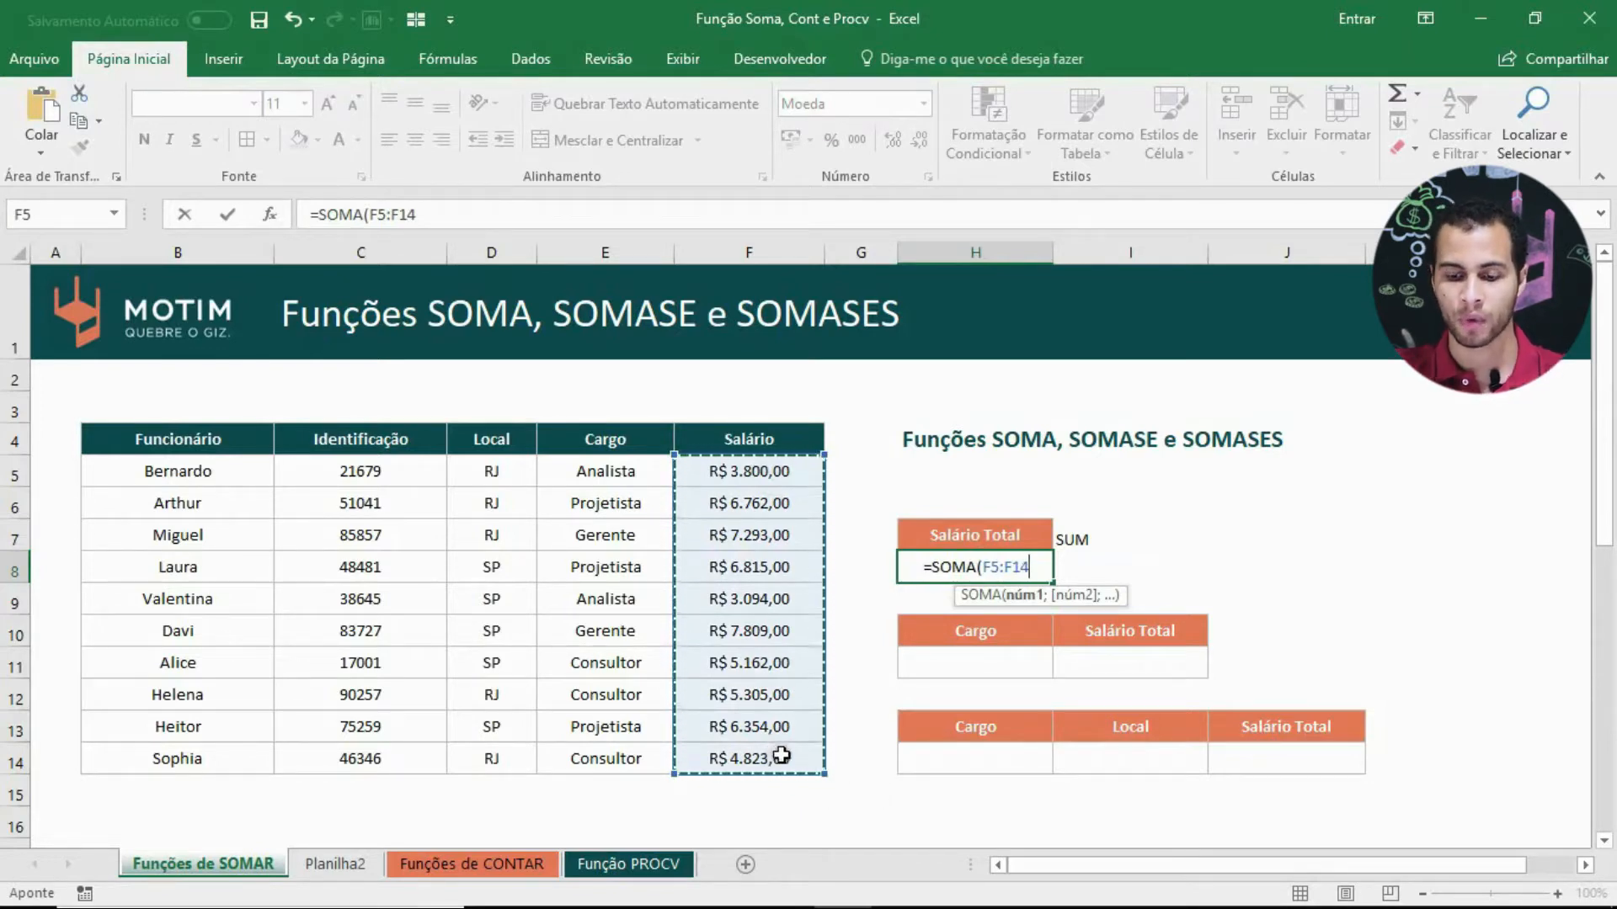
text())
key(Return)
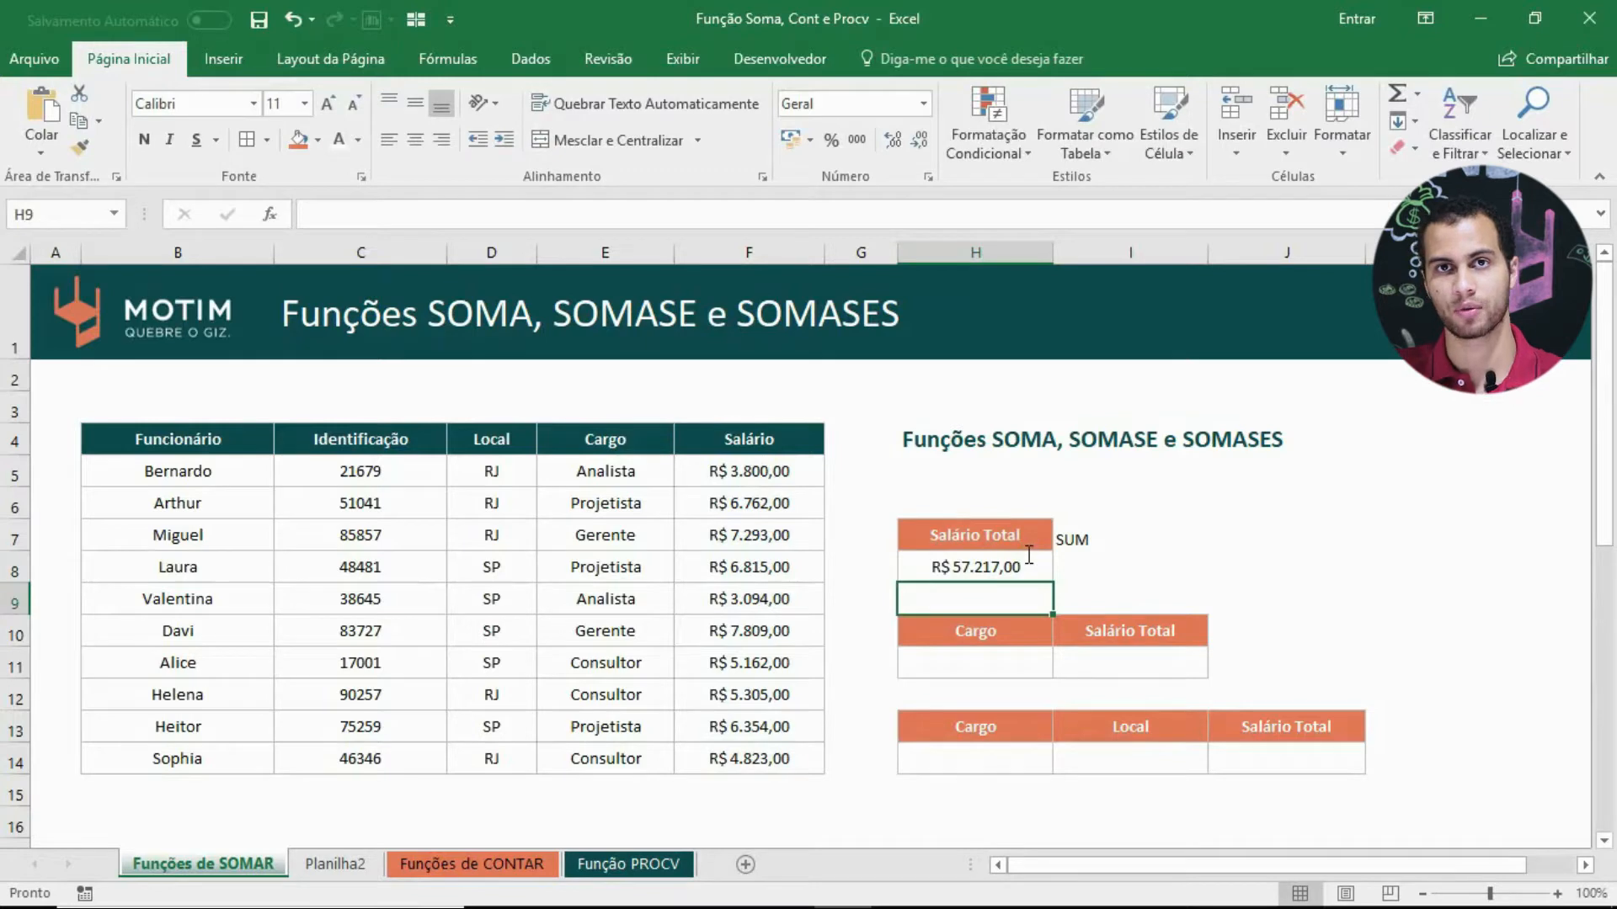
click(1031, 558)
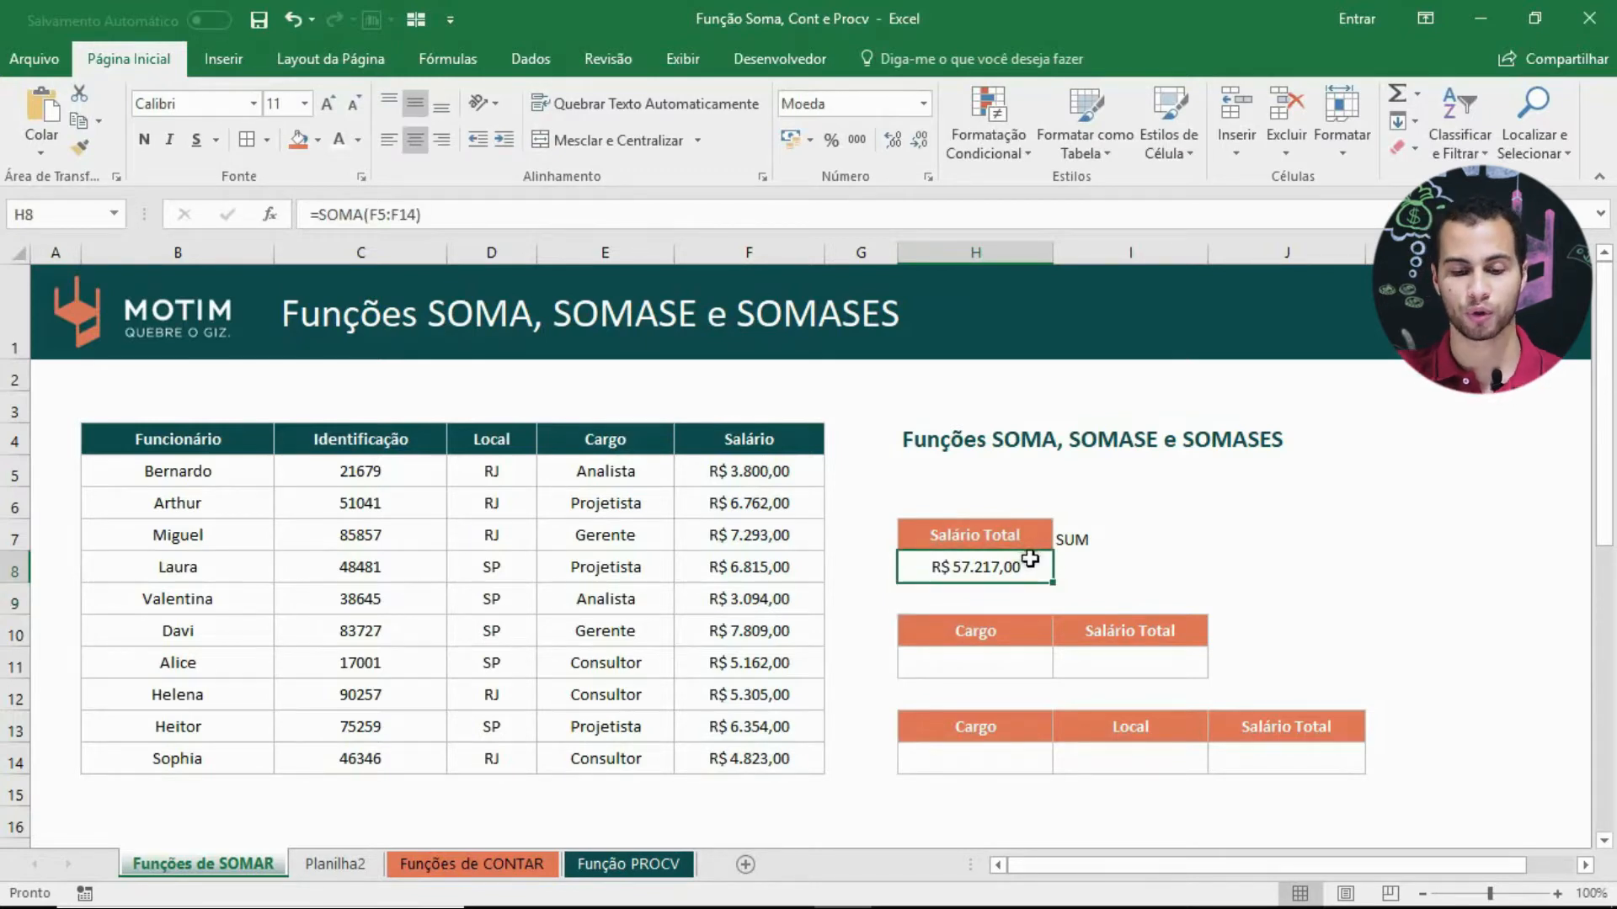
click(814, 480)
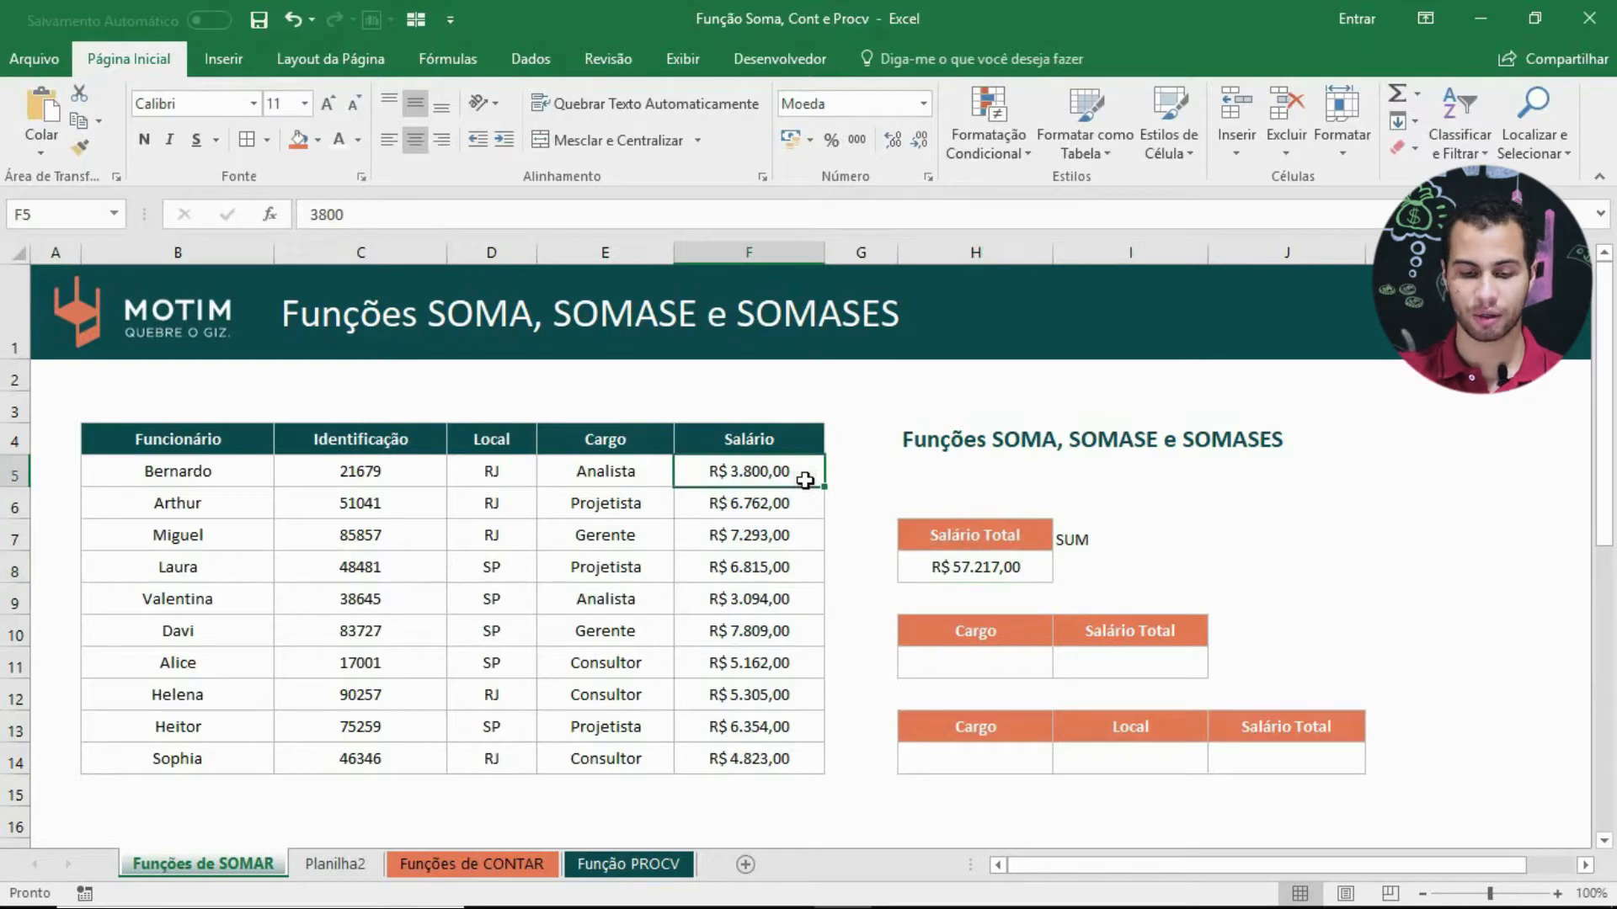
drag(806, 480, 765, 758)
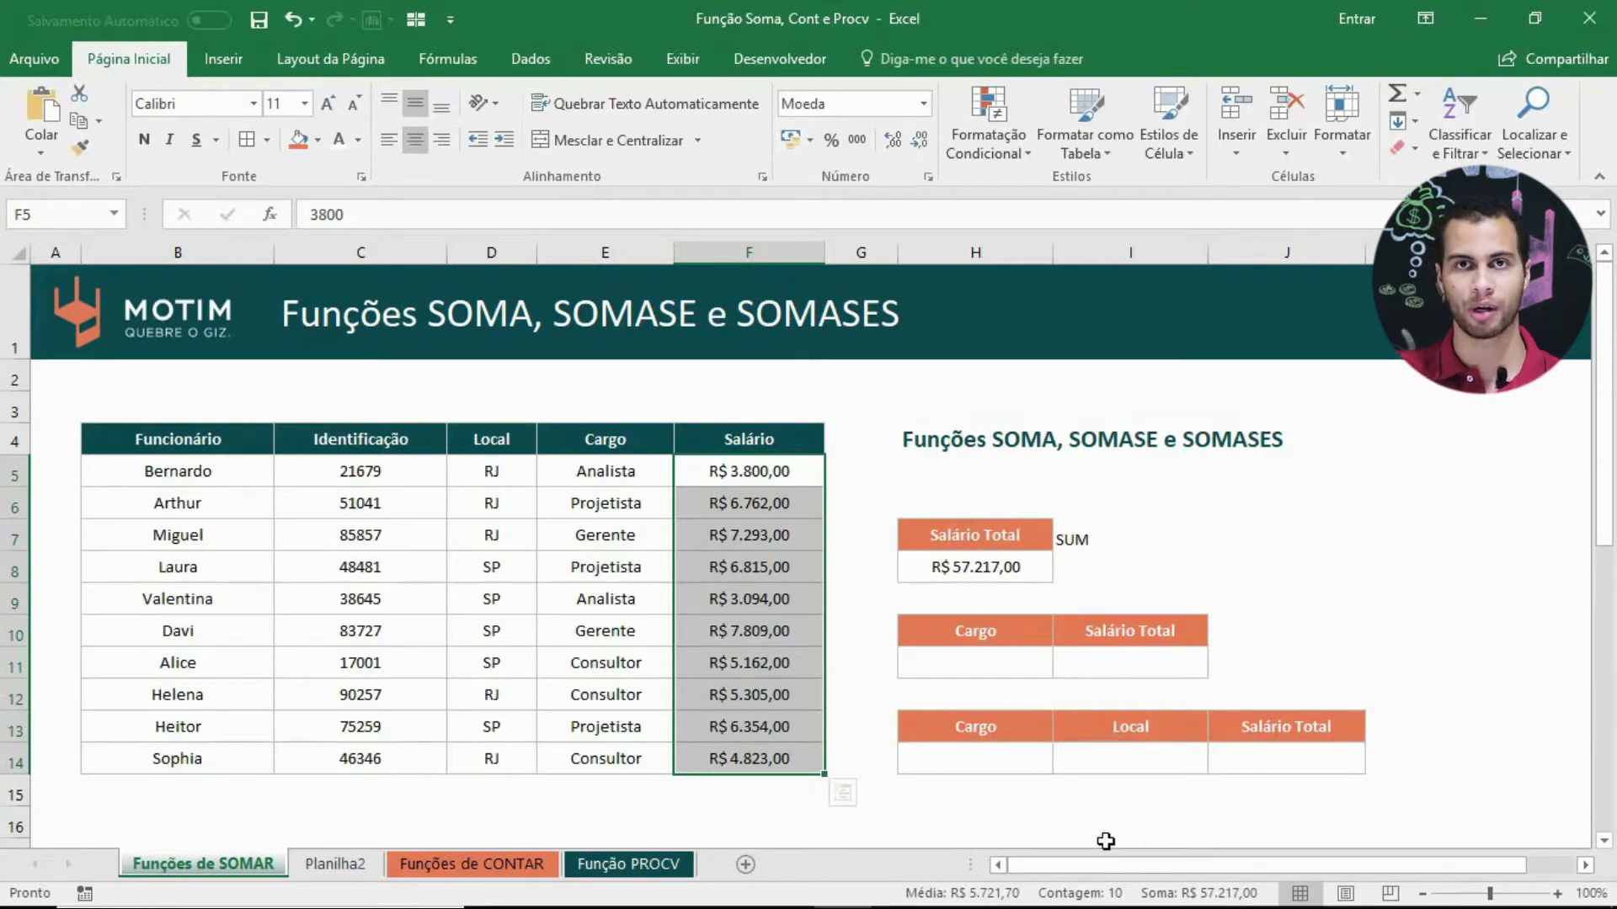
Step: Enter Analista as the Cargo criterion in H11 and select the adjacent Salário Total cell I11
click(1021, 676)
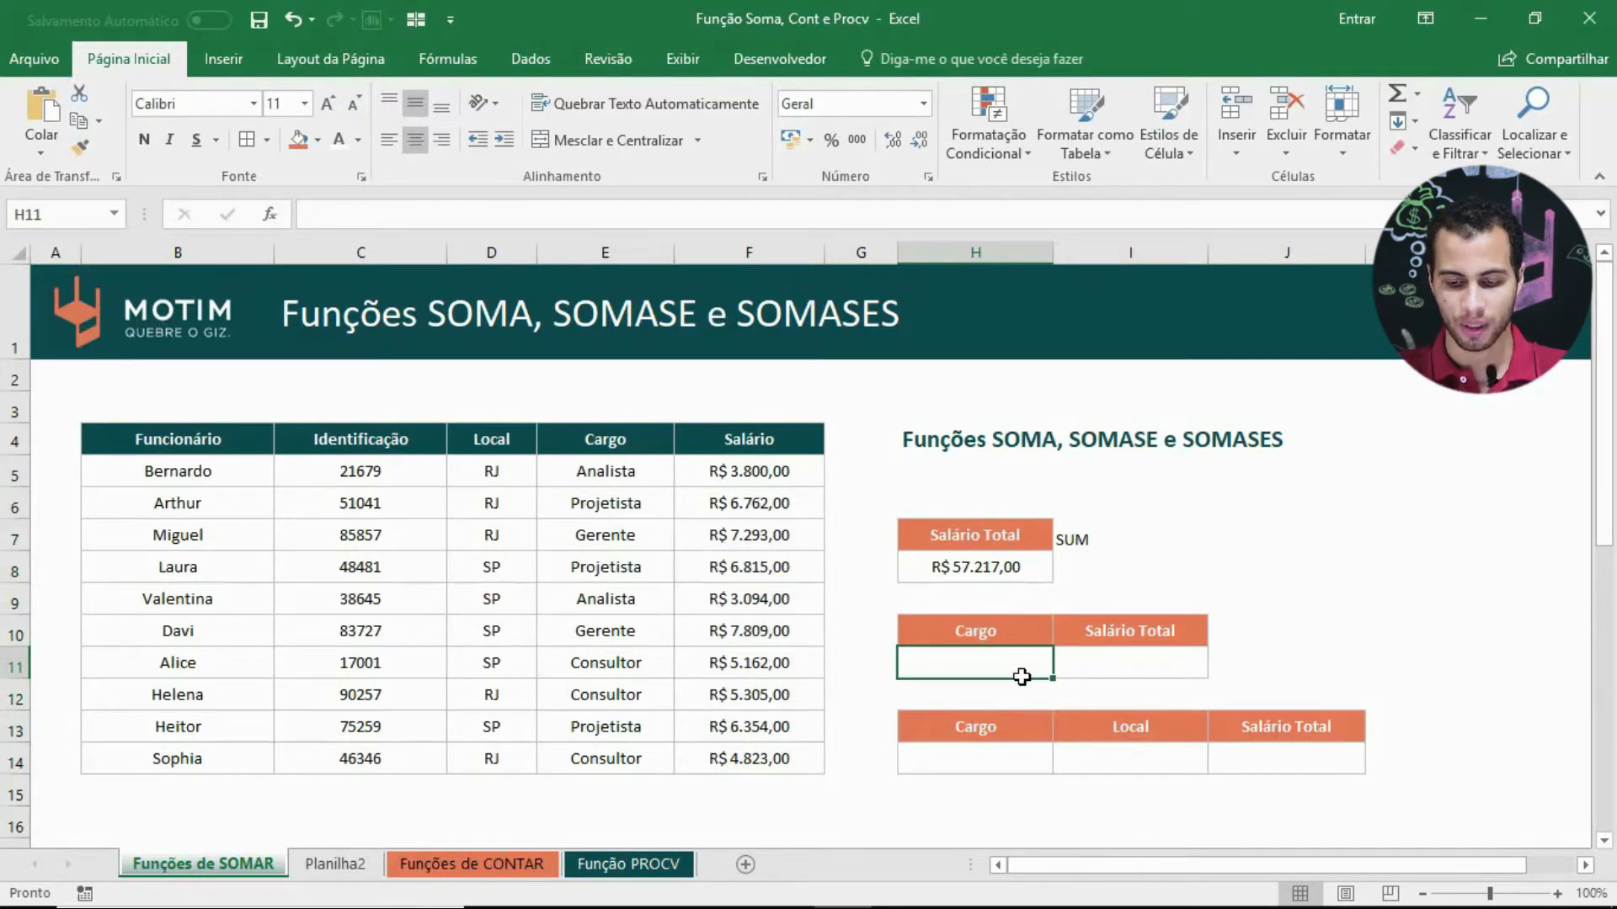
text(aNALISTA)
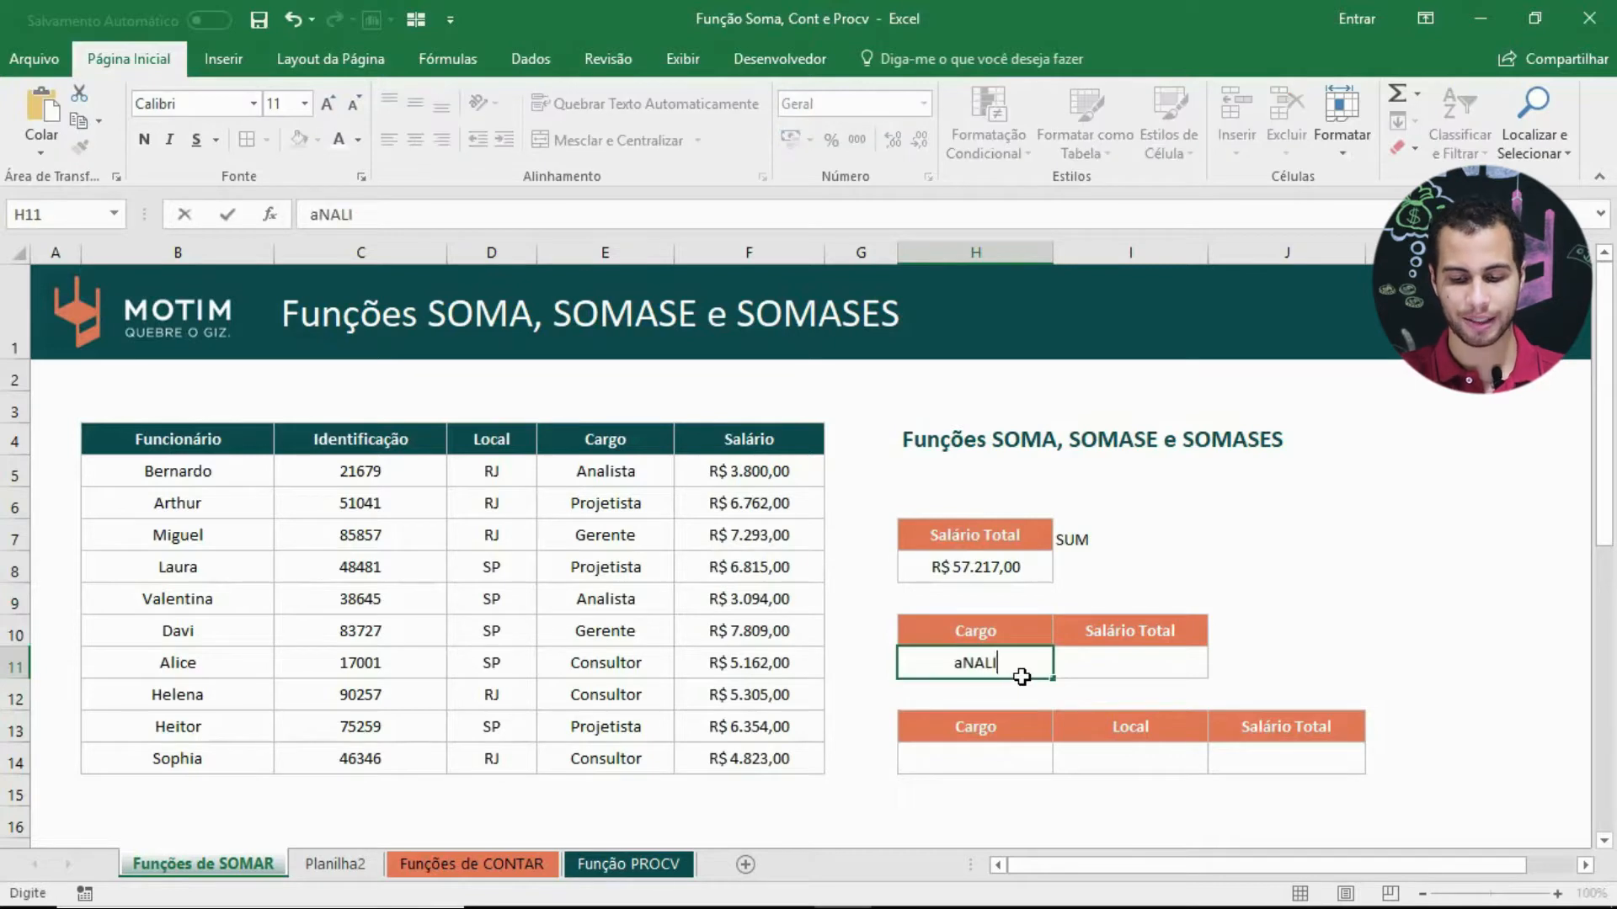
key(Return)
key(Right)
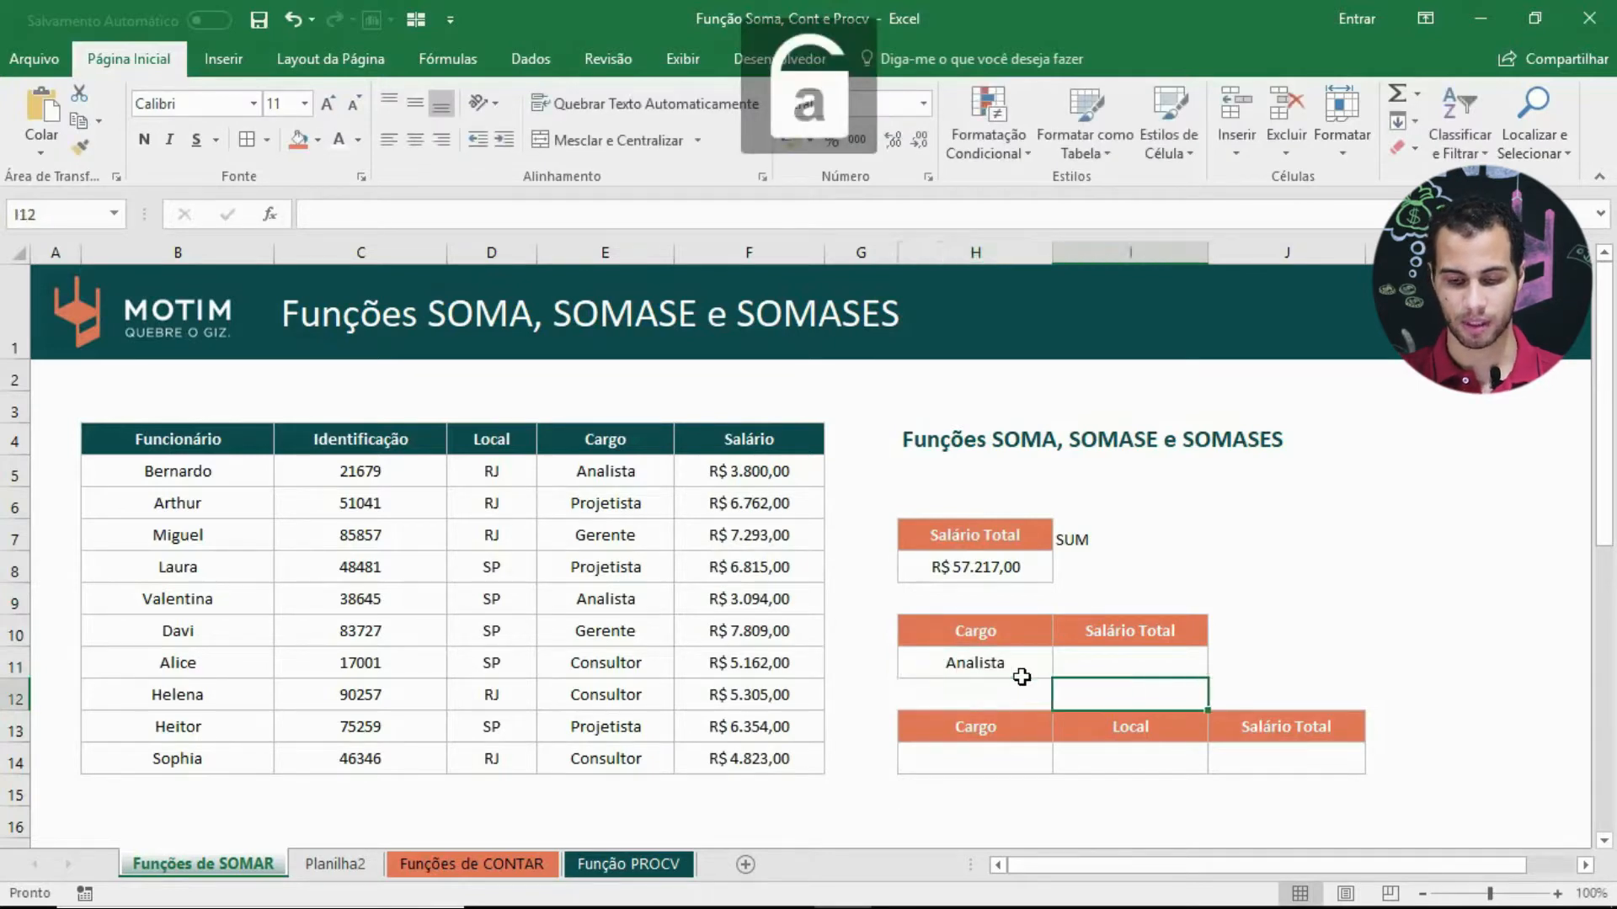
key(Up)
text(d)
key(BackSpace)
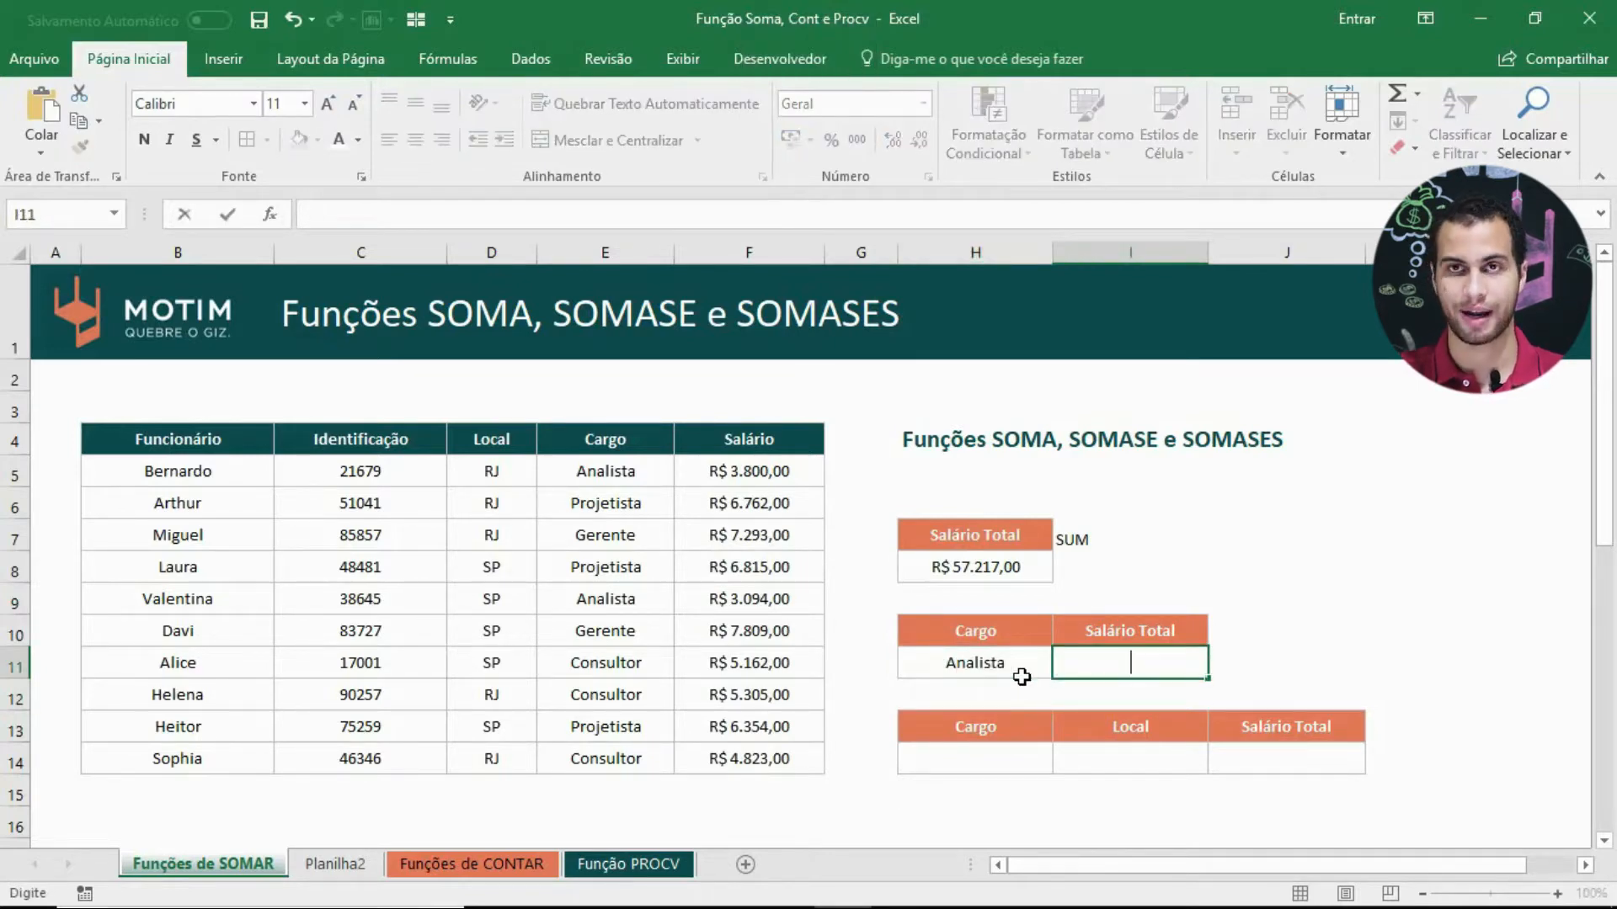
key(Escape)
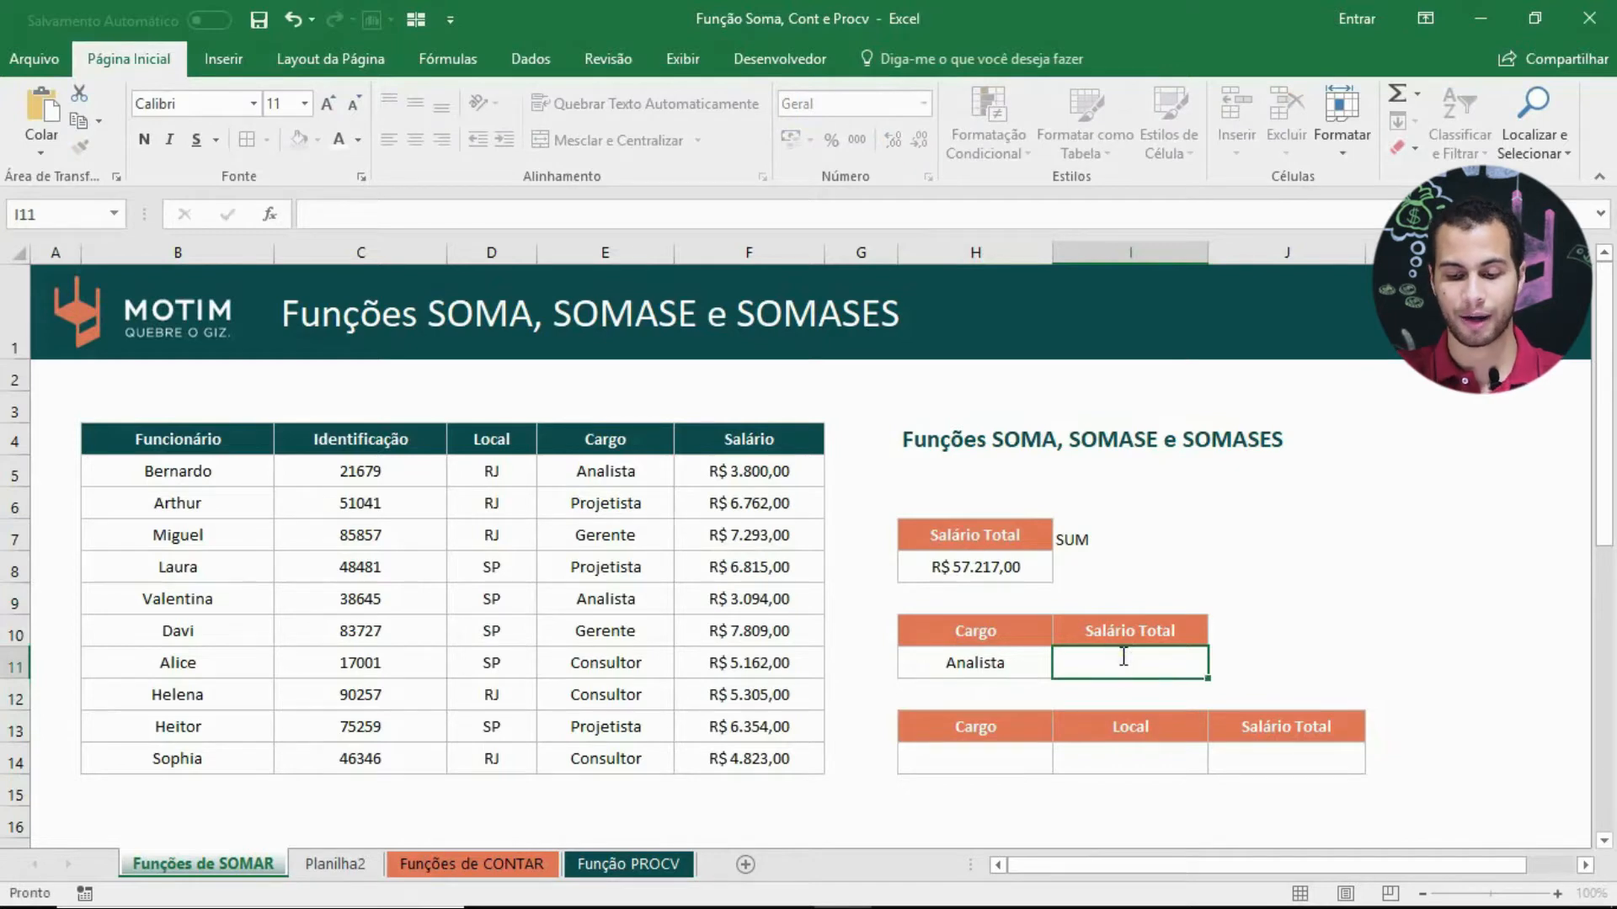
Step: Examine the Salário range F5:F14 and the Cargo range E5:E14 needed for the conditional sum
drag(787, 466, 765, 755)
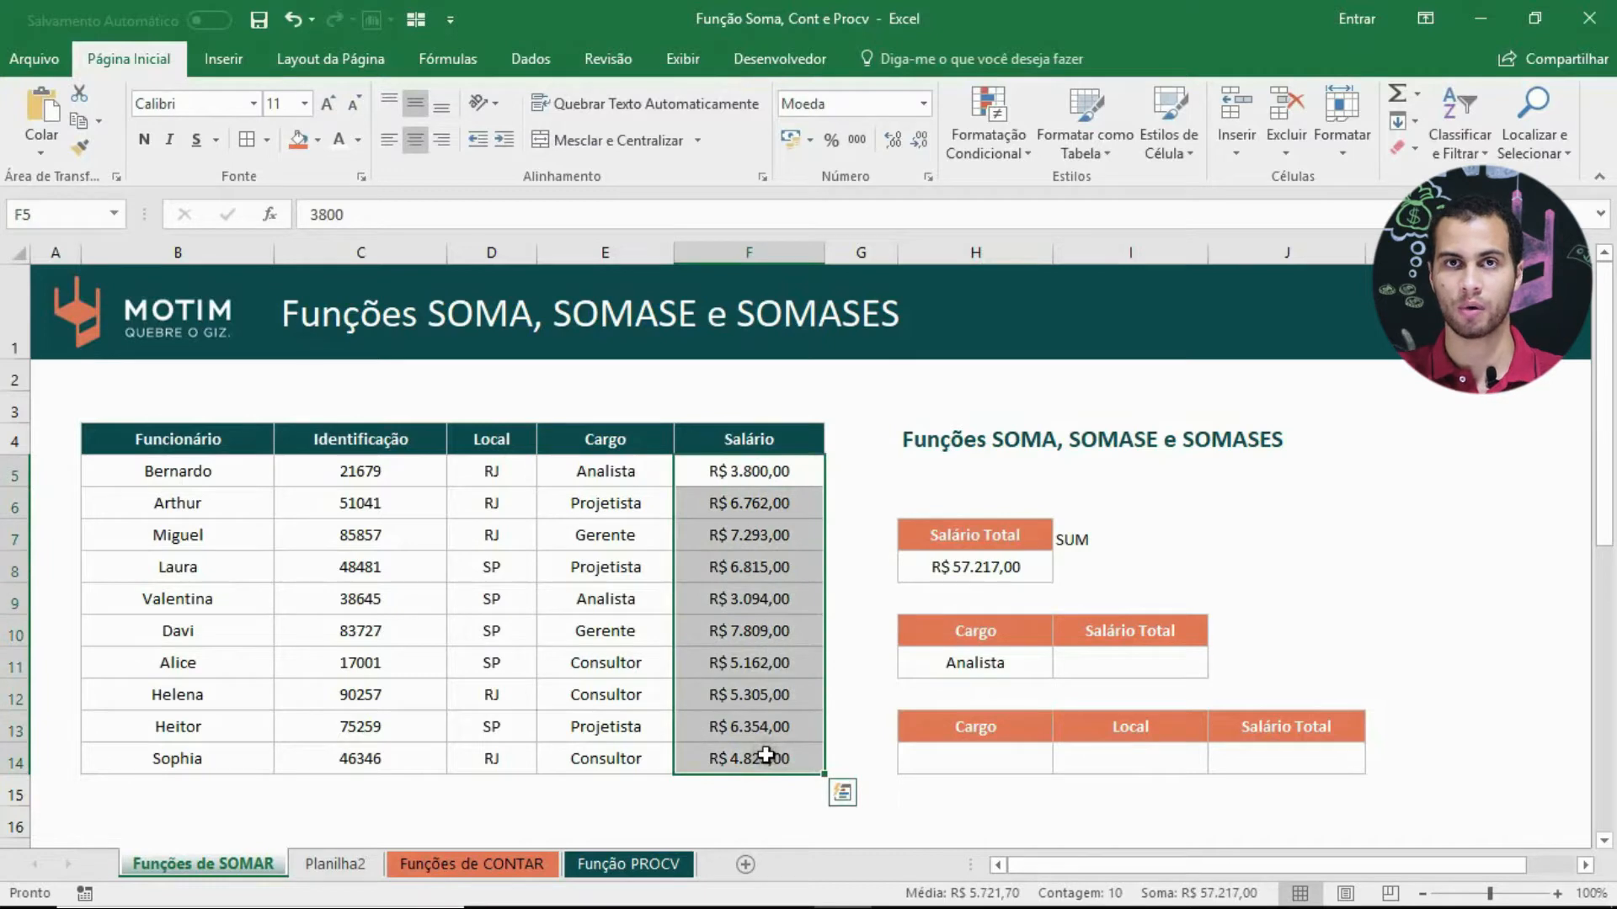
drag(646, 466, 674, 761)
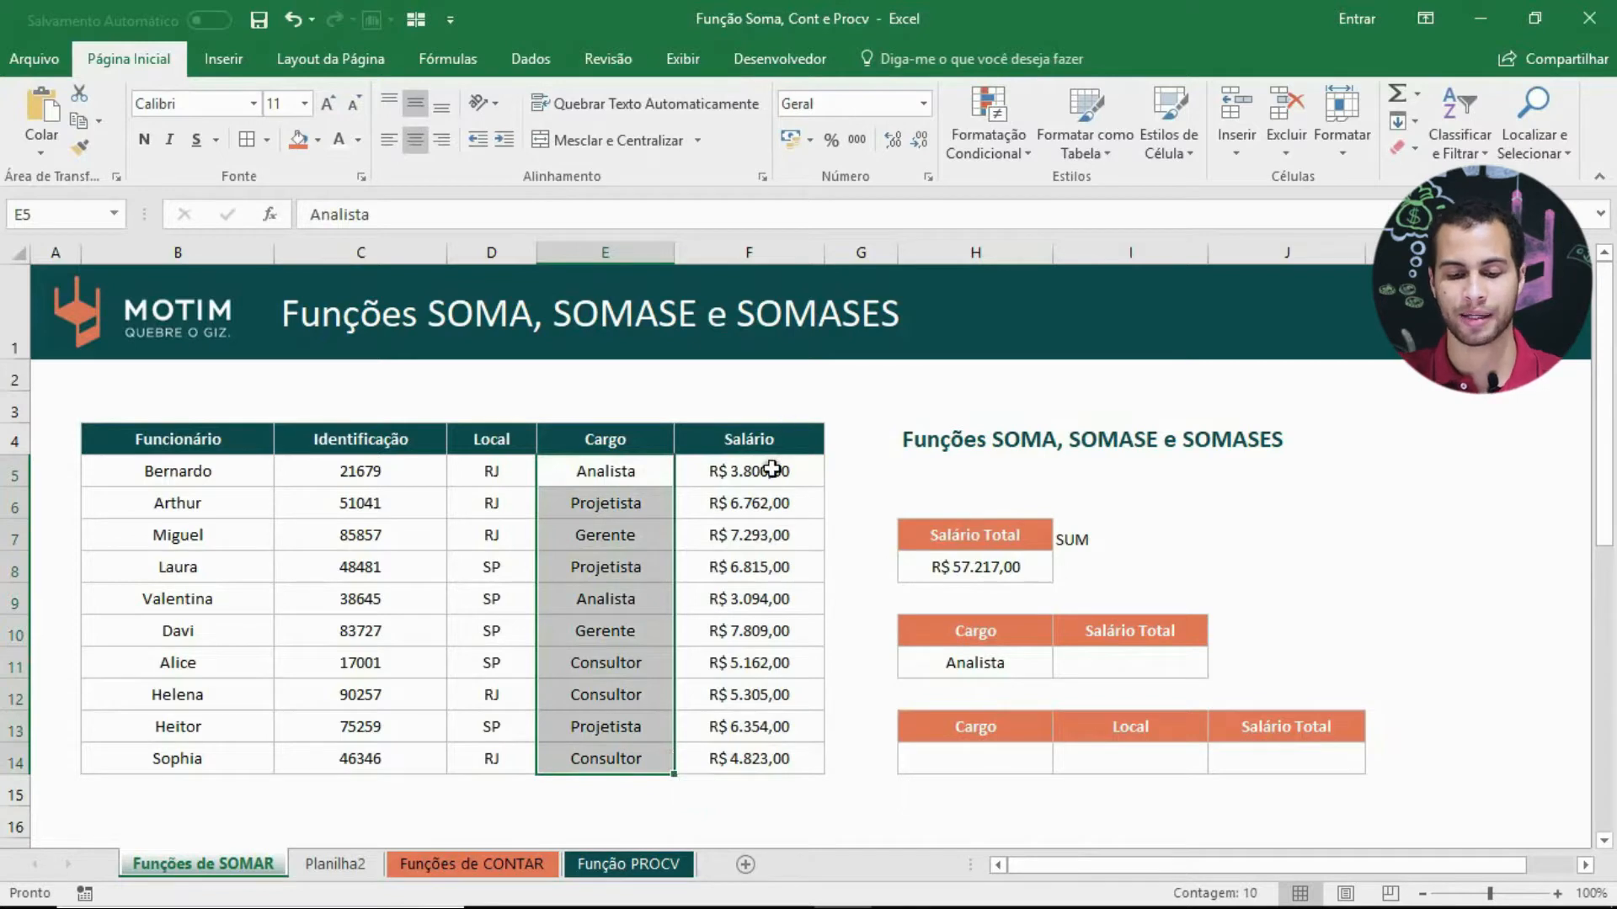
drag(769, 468, 765, 756)
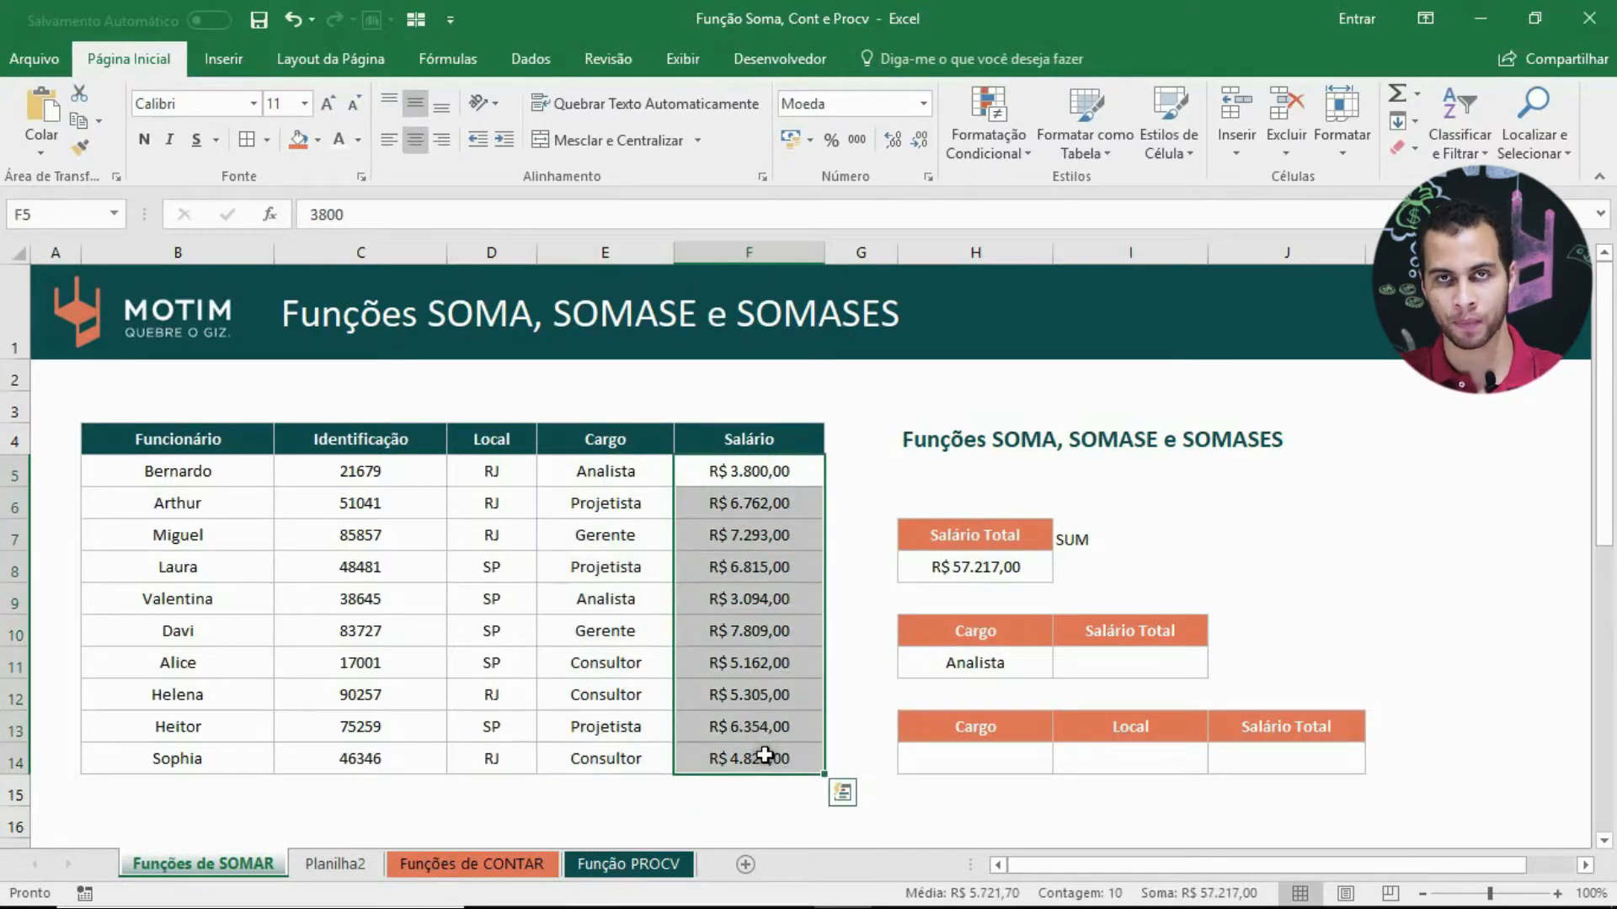
Step: Start a SOMASE formula in I11 with the Cargo cells E5:E14 as the criteria range
drag(619, 469, 632, 756)
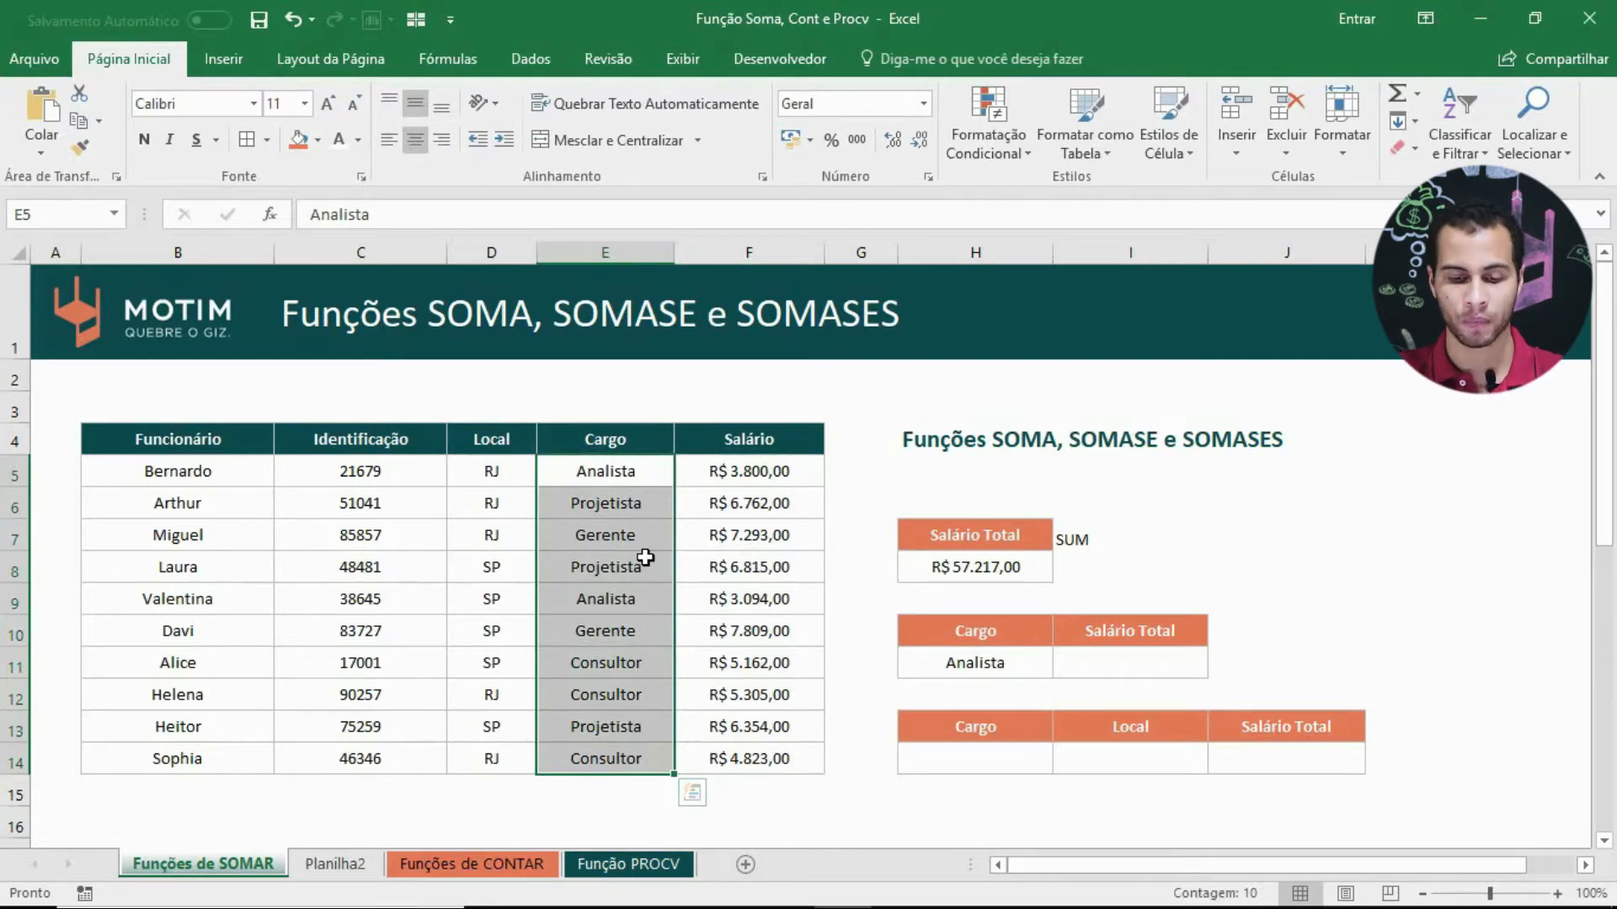
drag(796, 468, 790, 760)
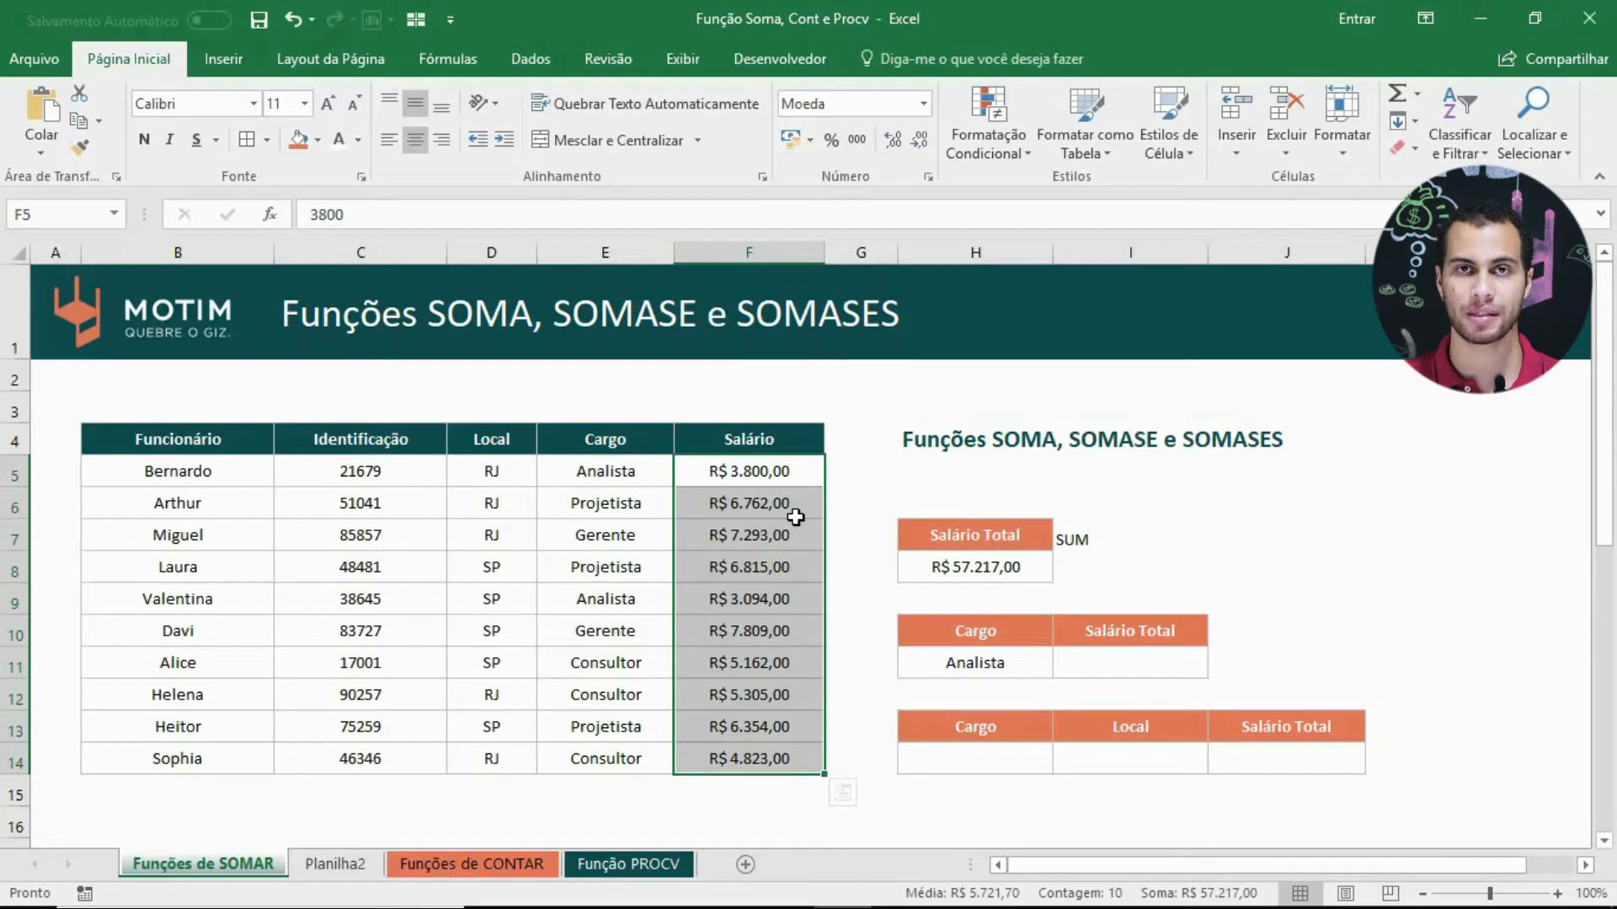
click(1142, 656)
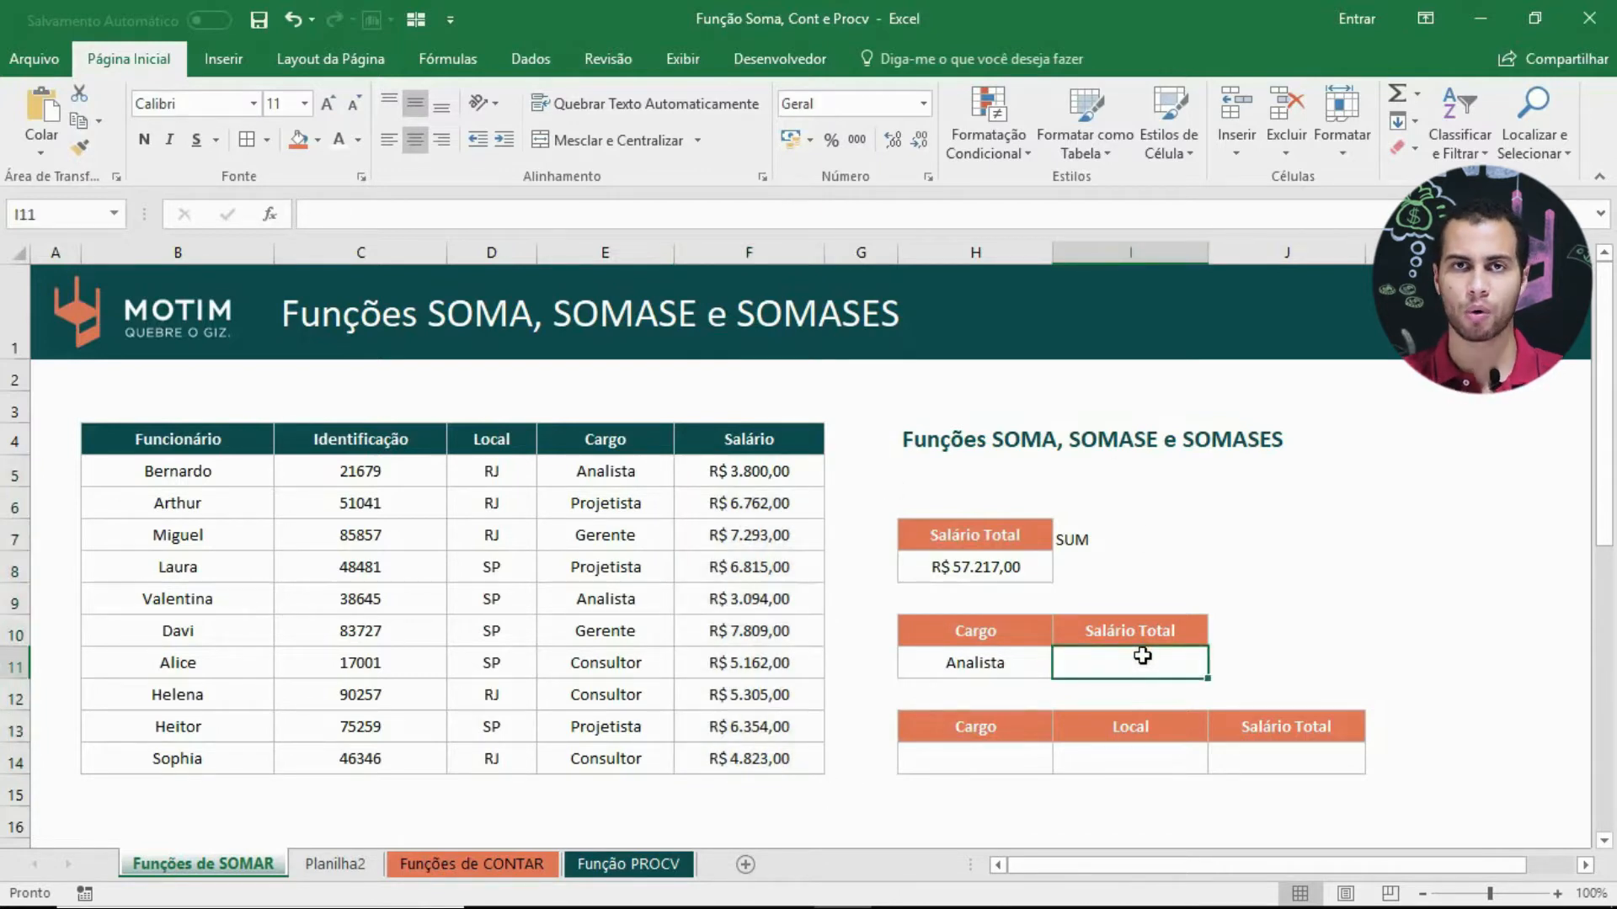
text(=somase)
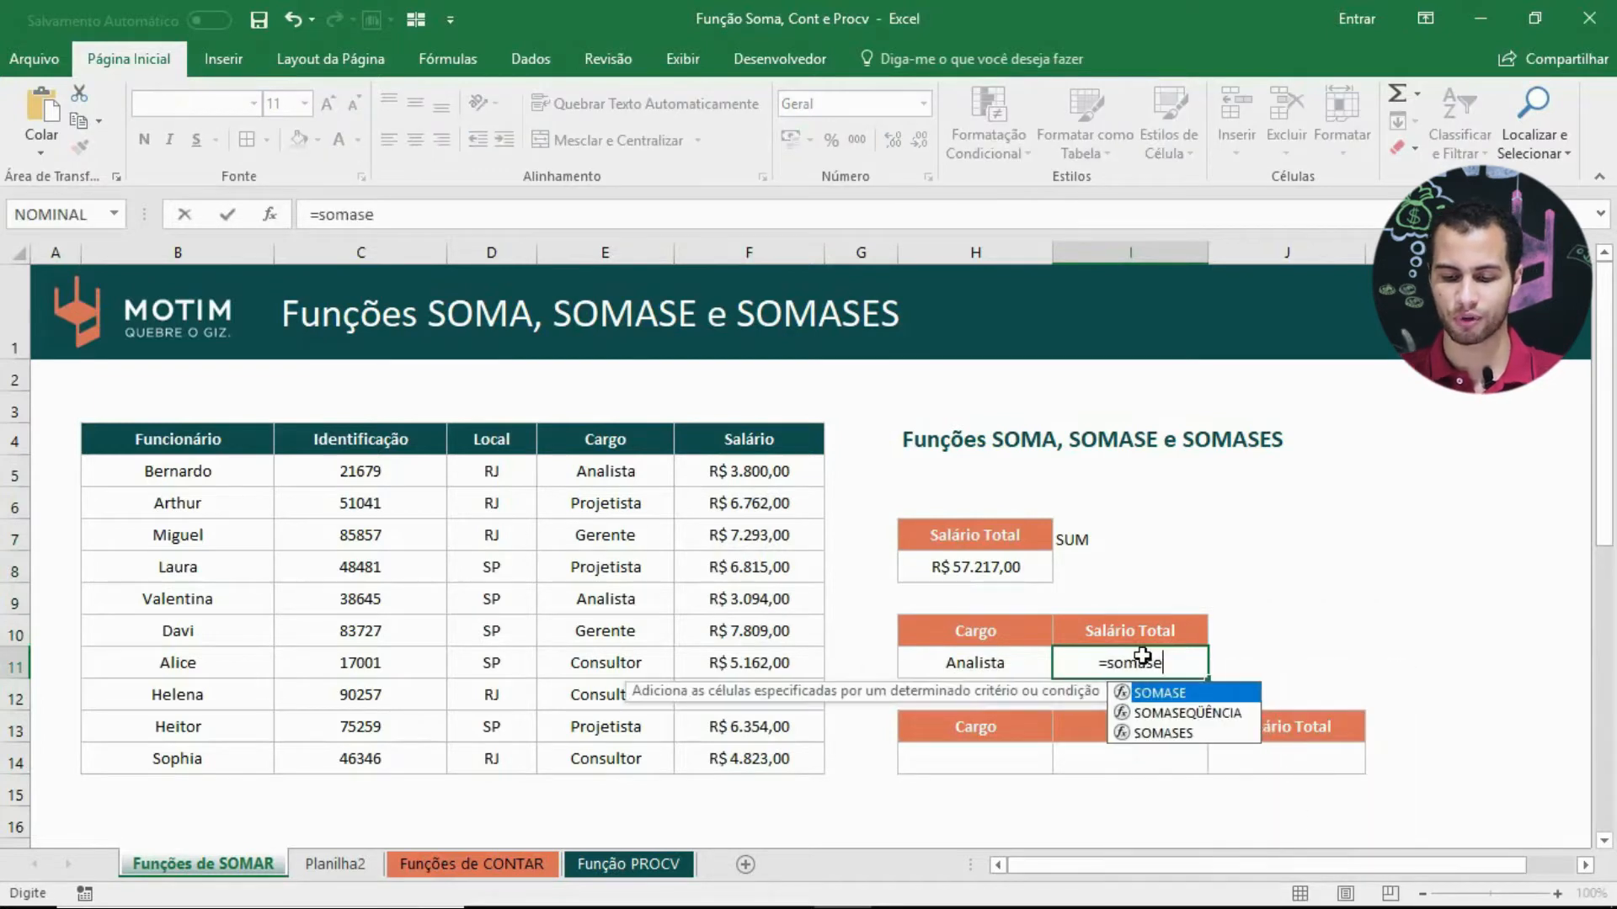
key(Tab)
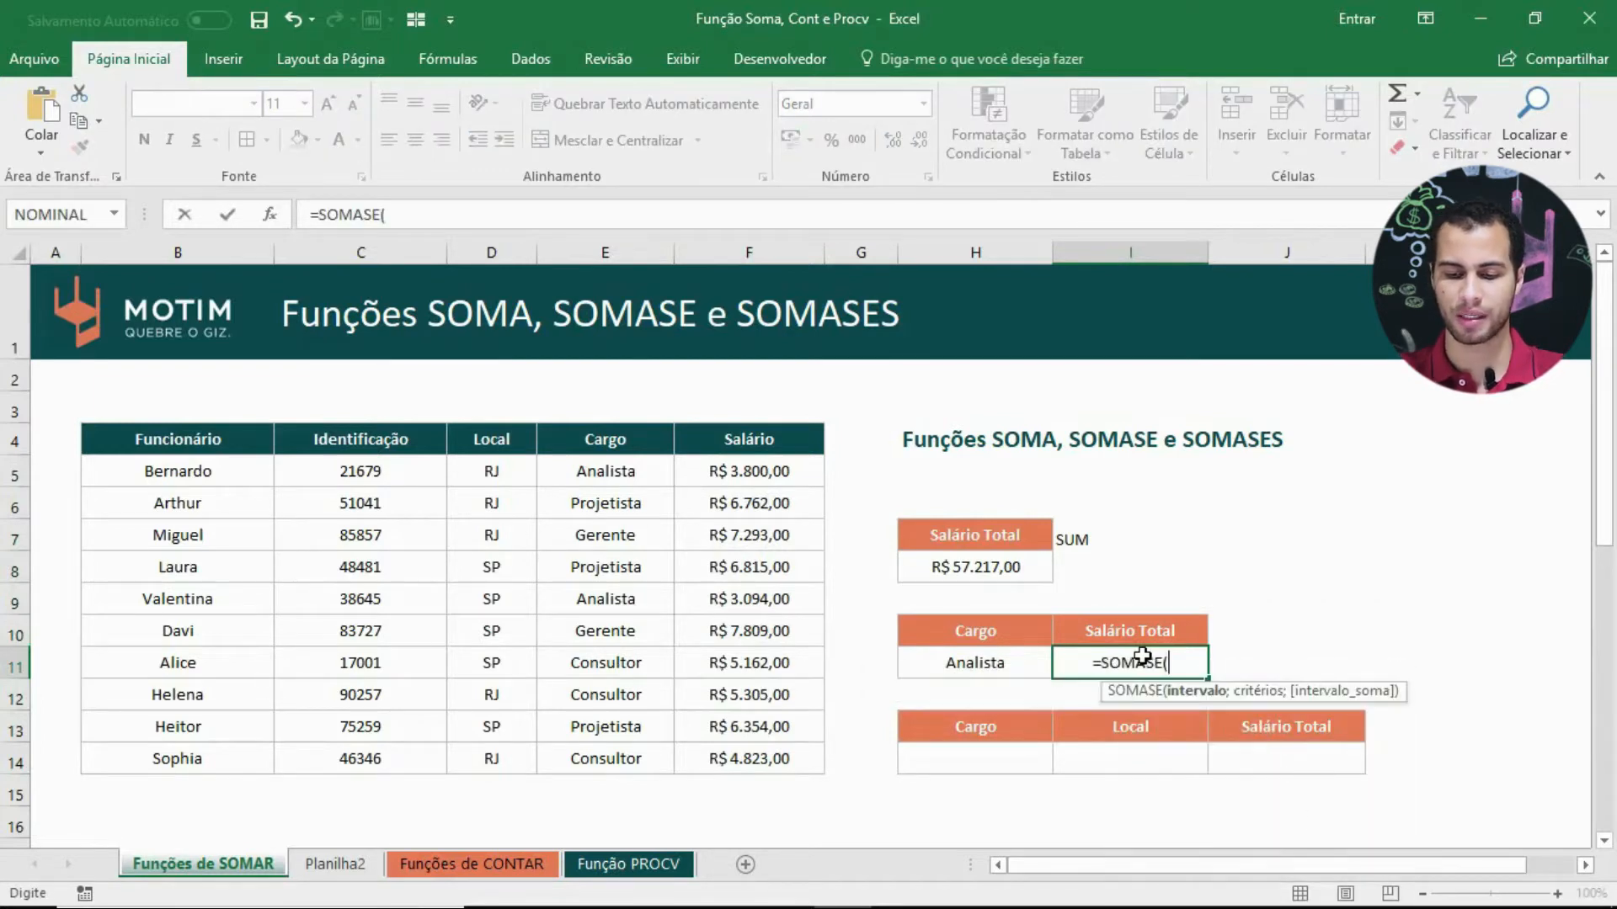
key(BackSpace)
key(BackSpace)
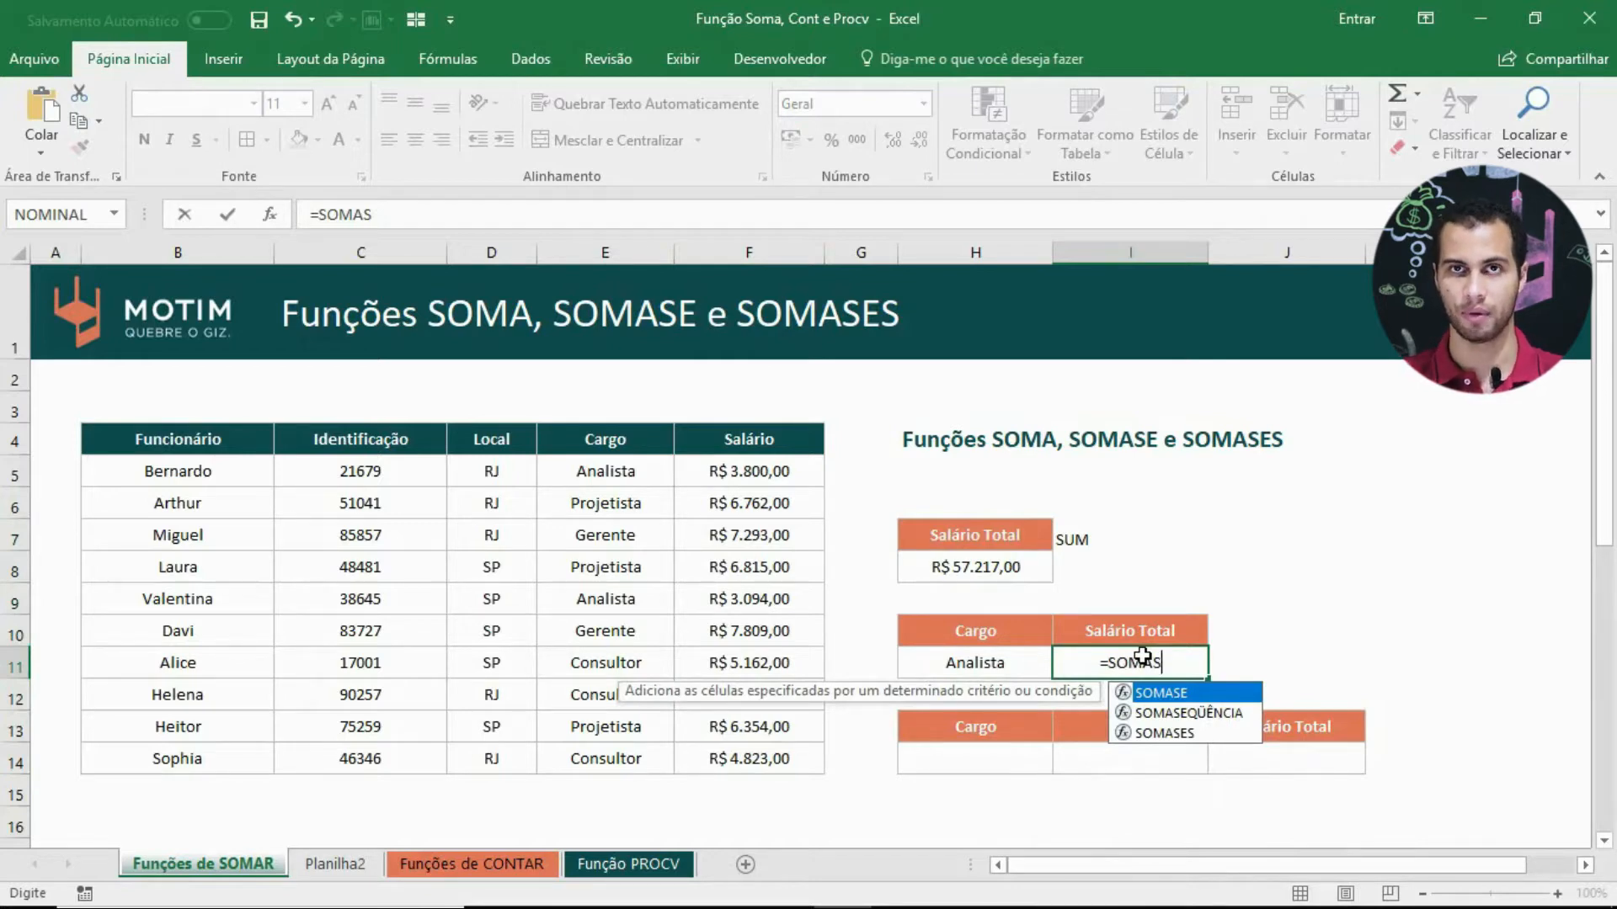
key(Tab)
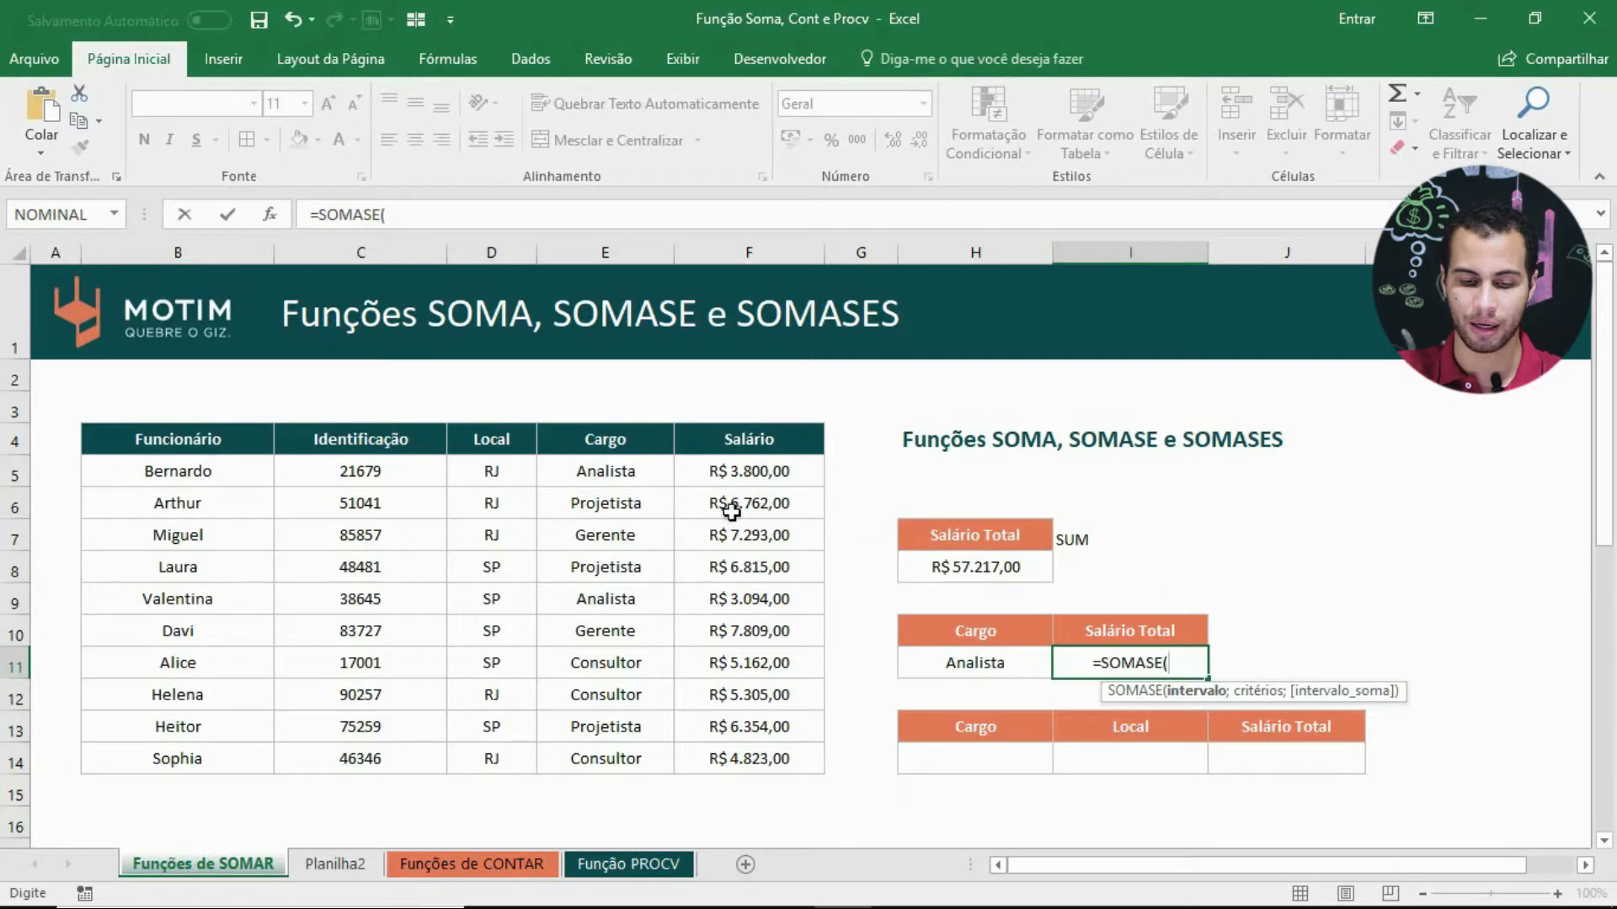
drag(640, 470, 631, 752)
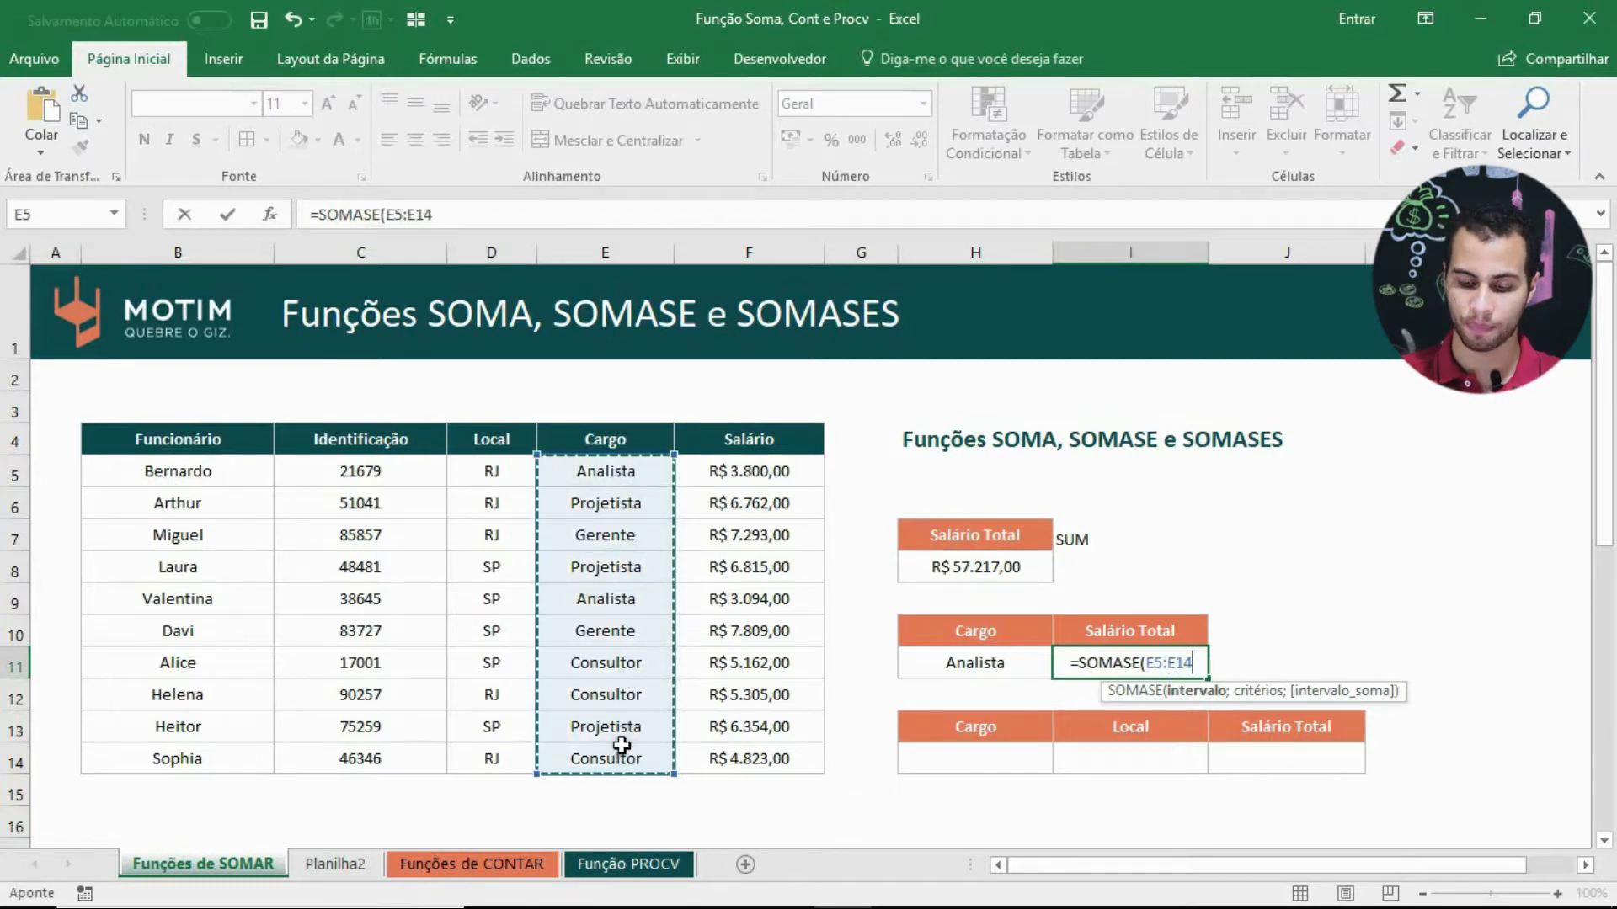
text(;)
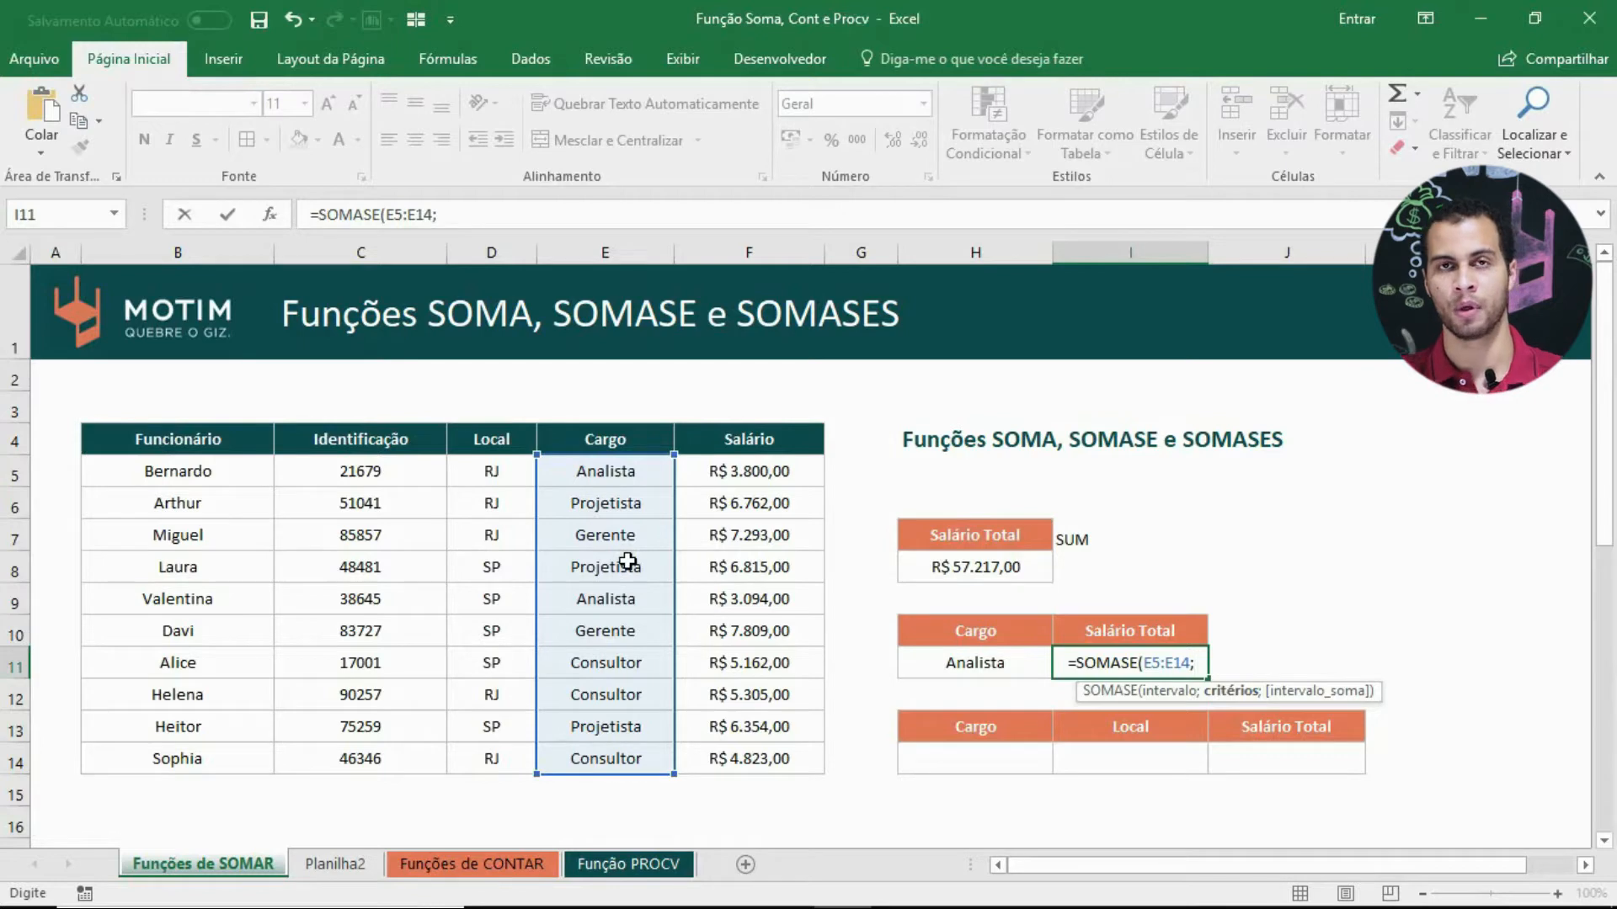
Step: Try the literal text "Analista" as the SOMASE criterion in I11 and remove it again
text("Anal)
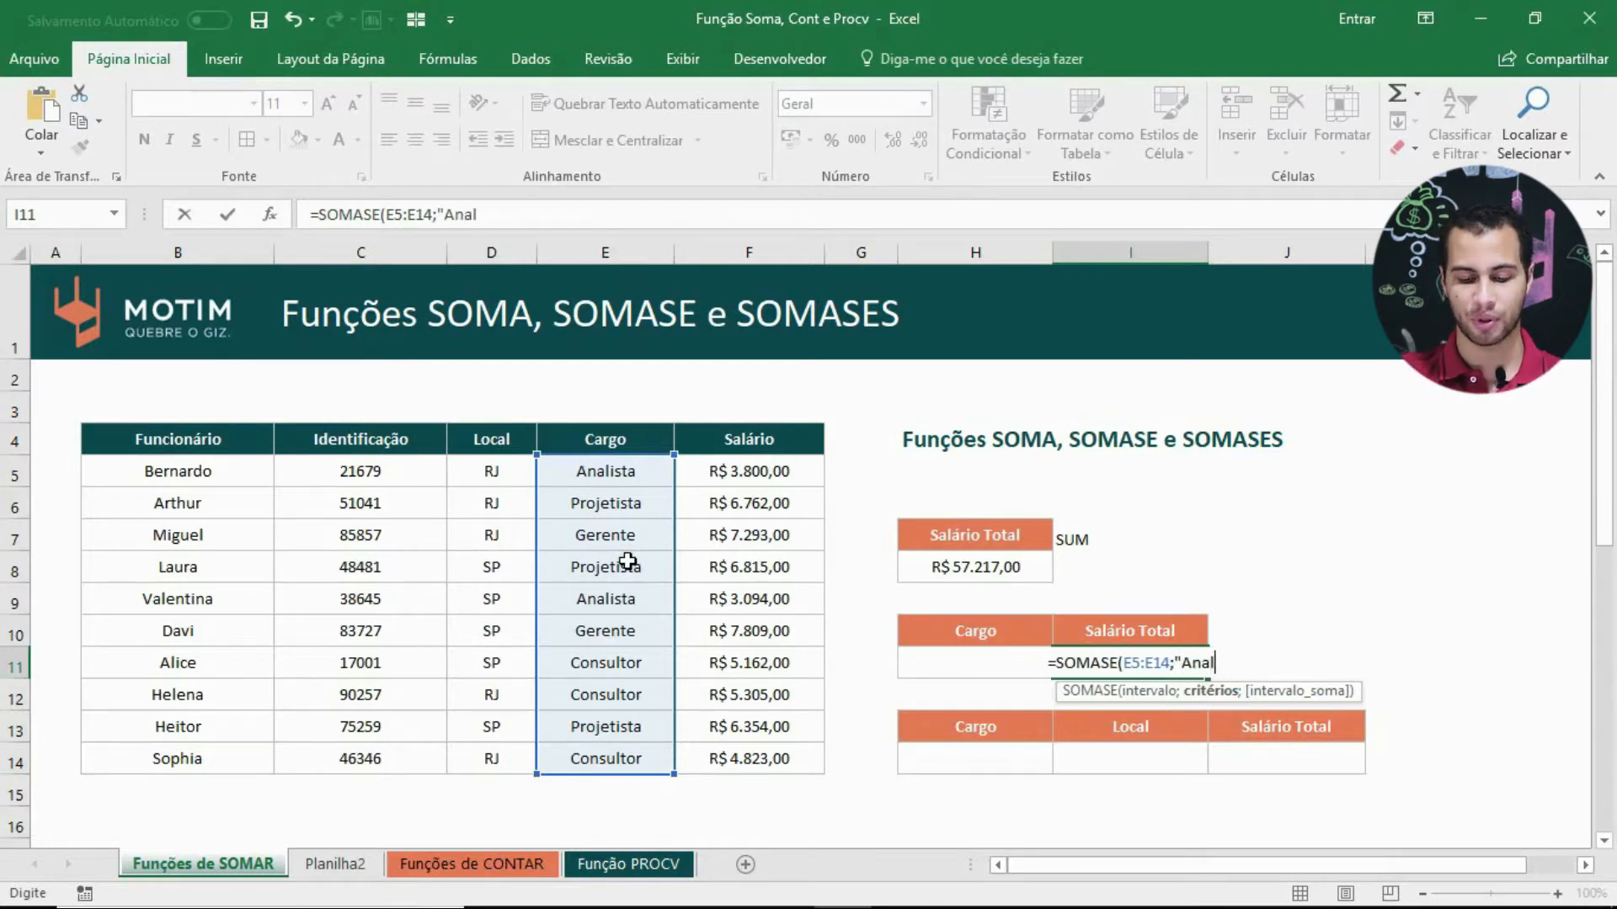
text(ista")
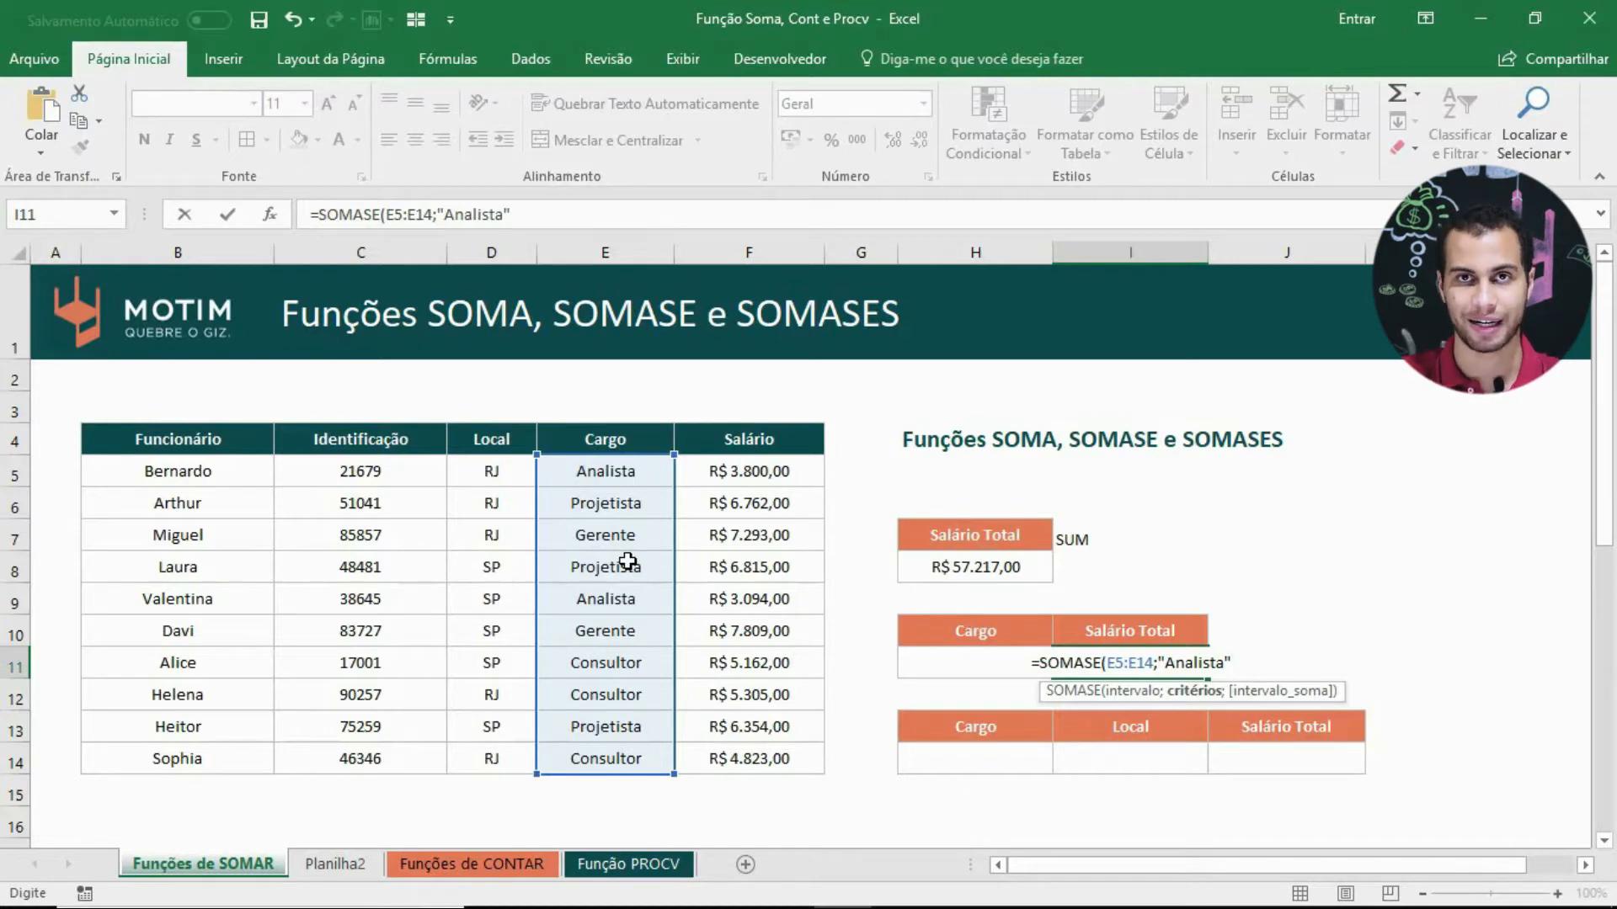
key(BackSpace)
key(BackSpace)
key(BackSpace)
key(BackSpace)
key(BackSpace)
key(BackSpace)
key(BackSpace)
key(BackSpace)
key(BackSpace)
key(BackSpace)
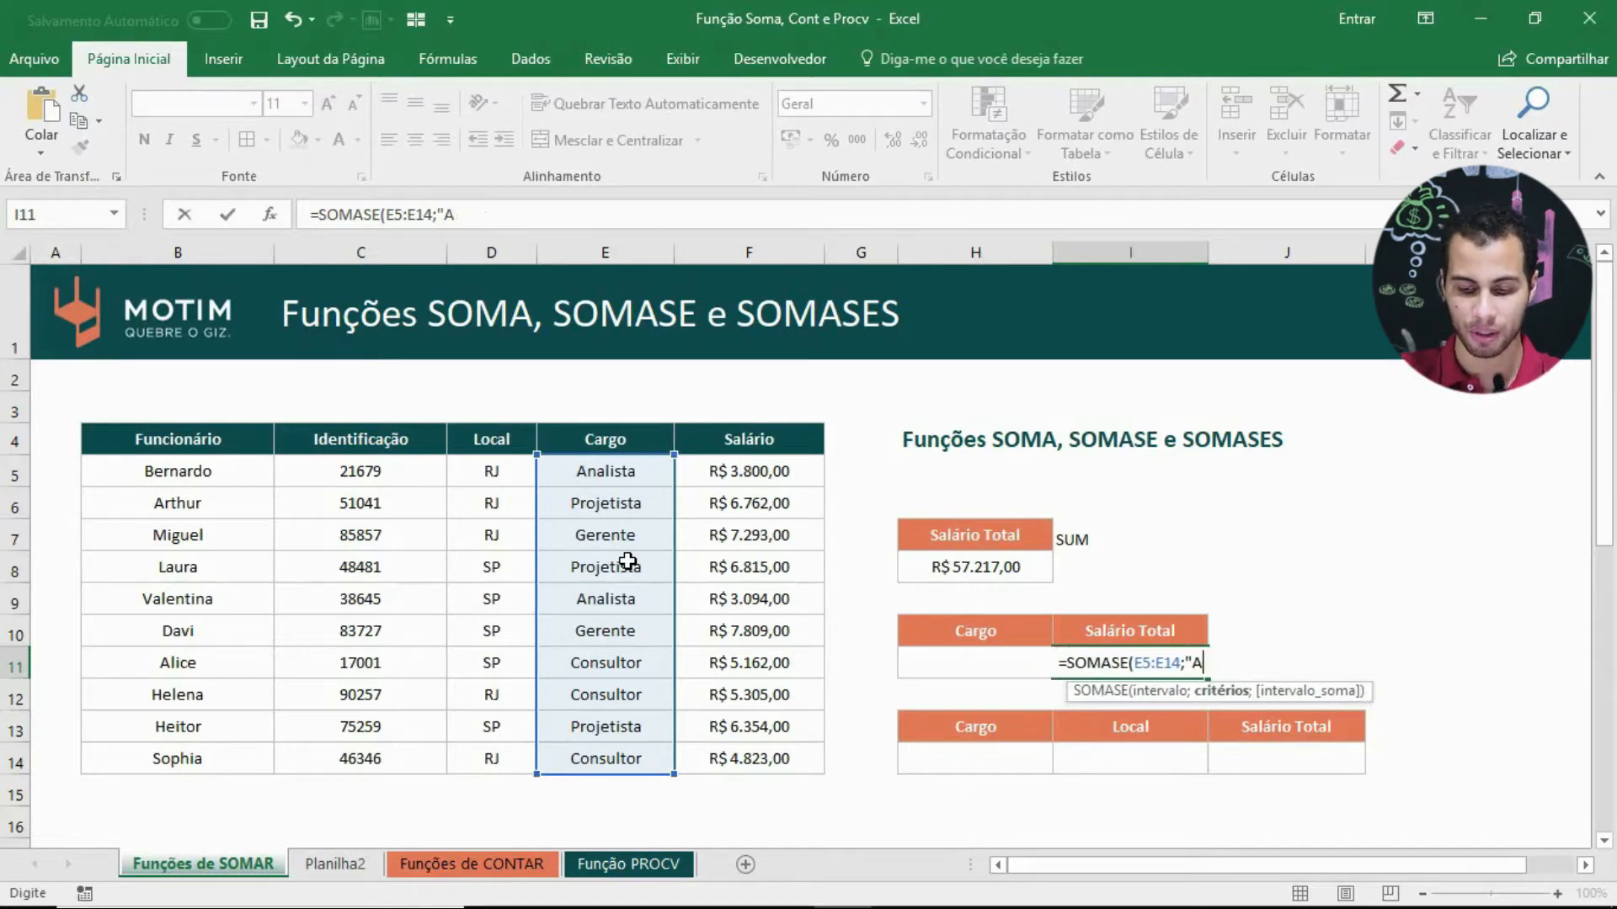
key(BackSpace)
text(;)
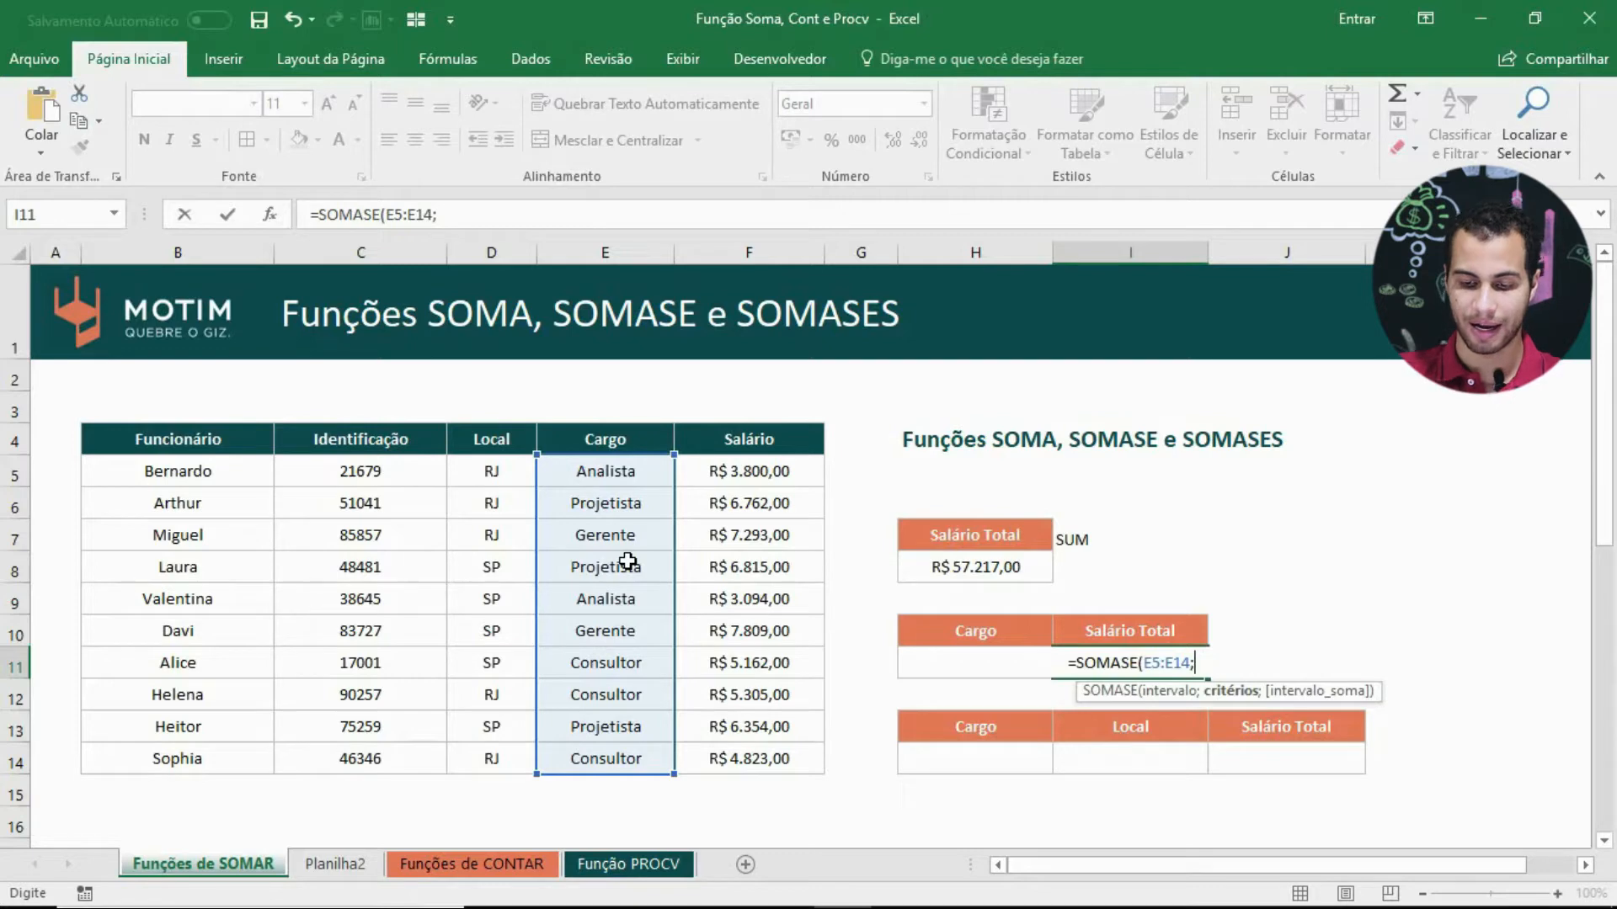
Step: Complete the formula in I11 as =SOMASE(E5:E14;H11;F5:F14), with H11 as criterion and the Salário cells as sum range
click(921, 635)
key(Down)
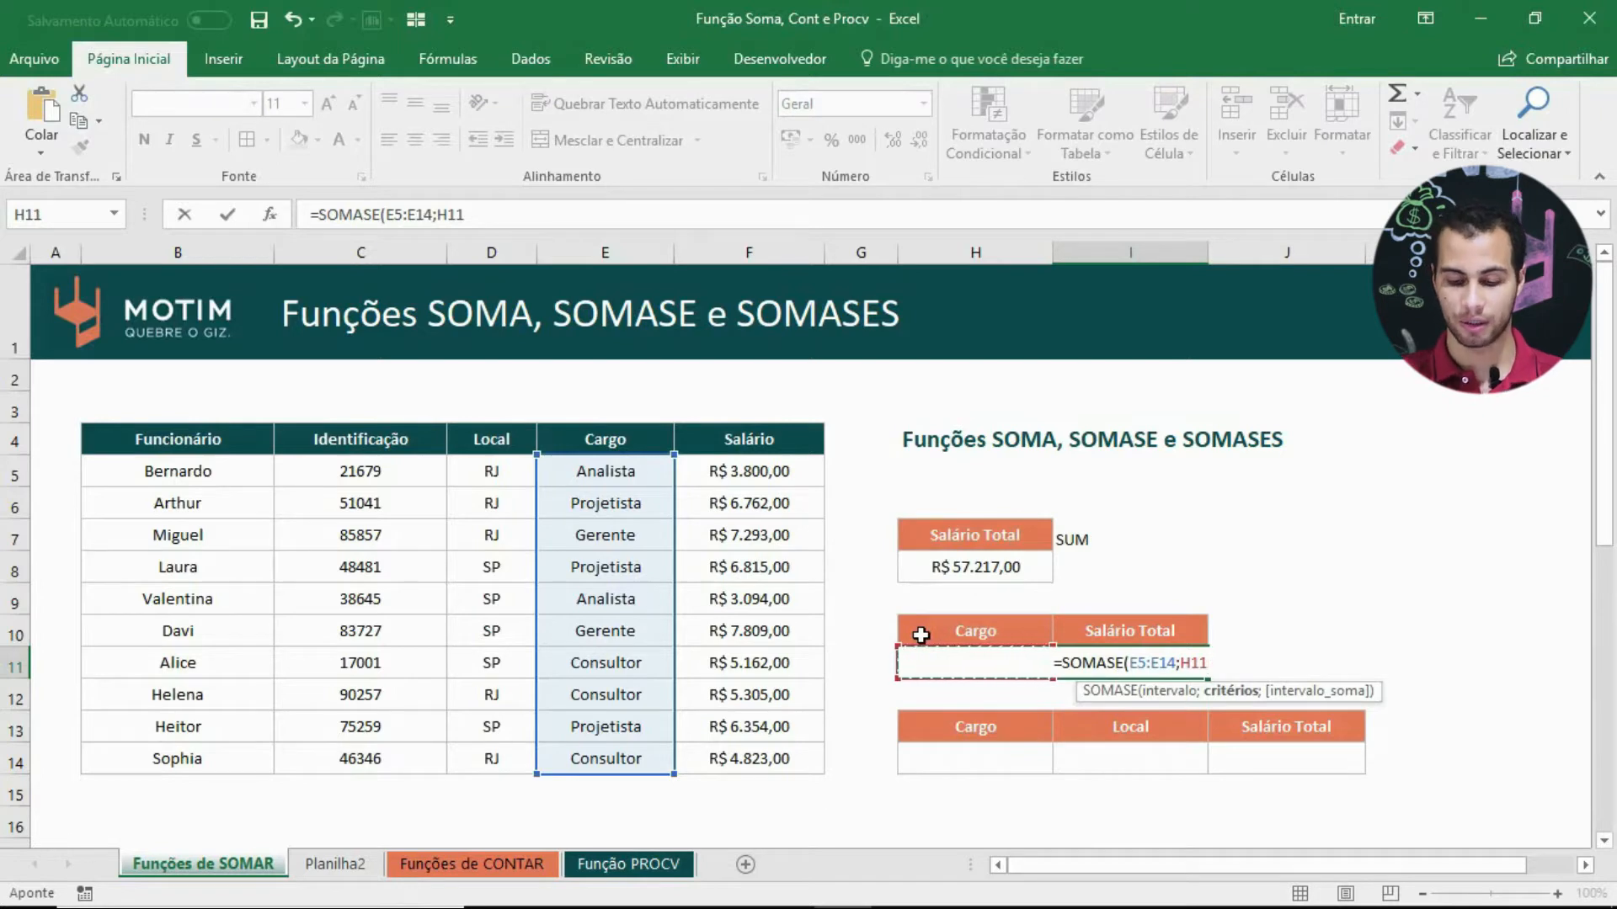
text(;)
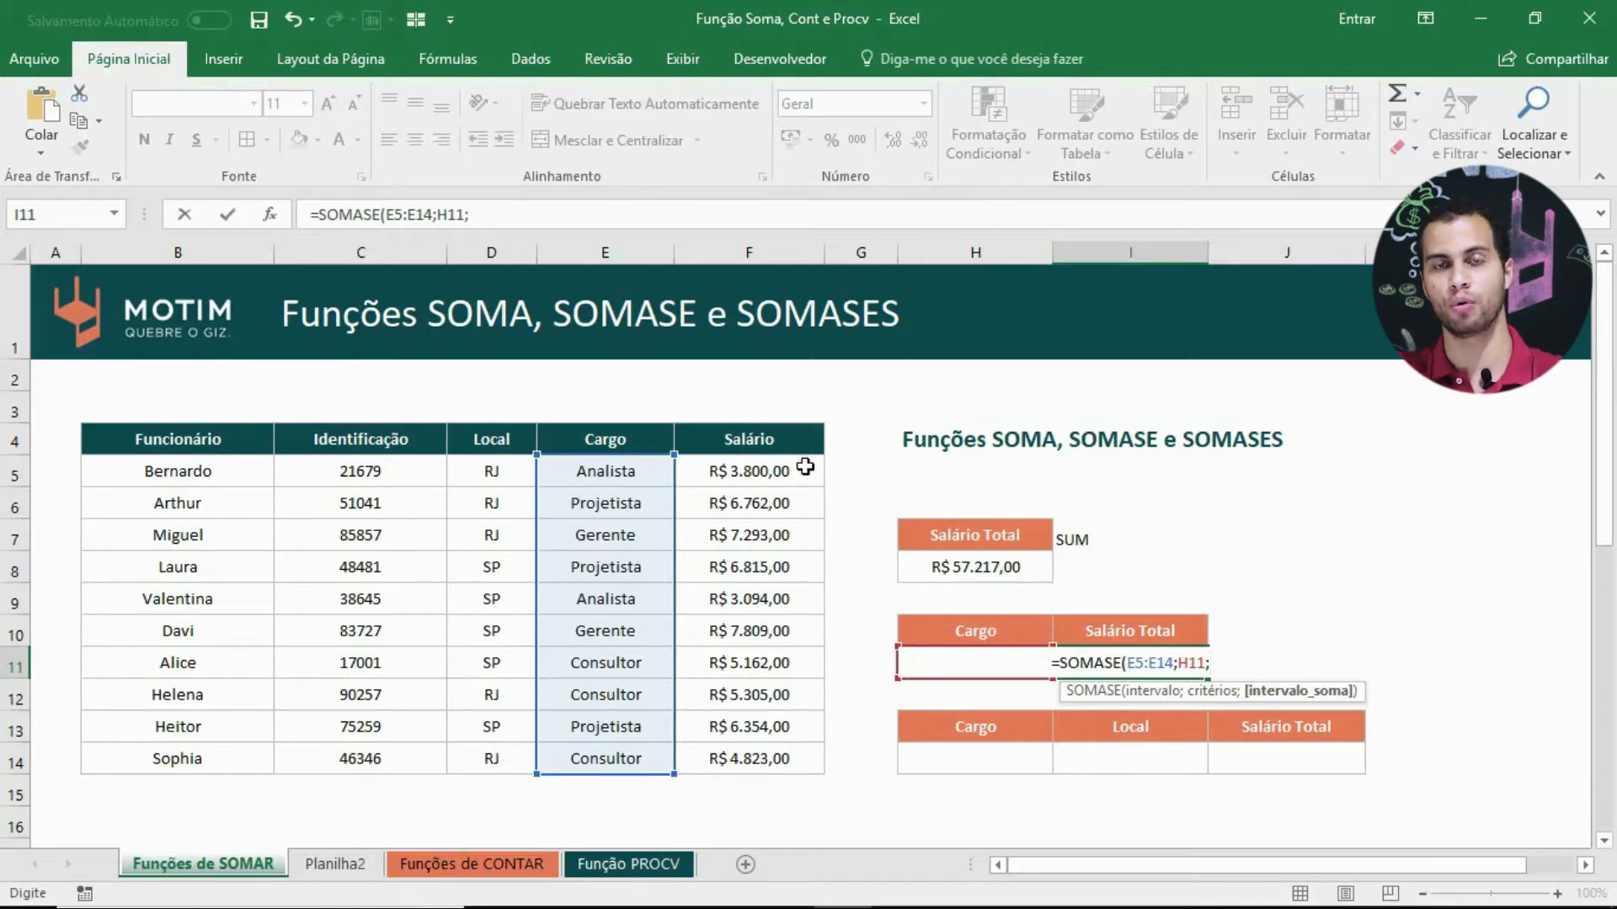
drag(788, 466, 774, 760)
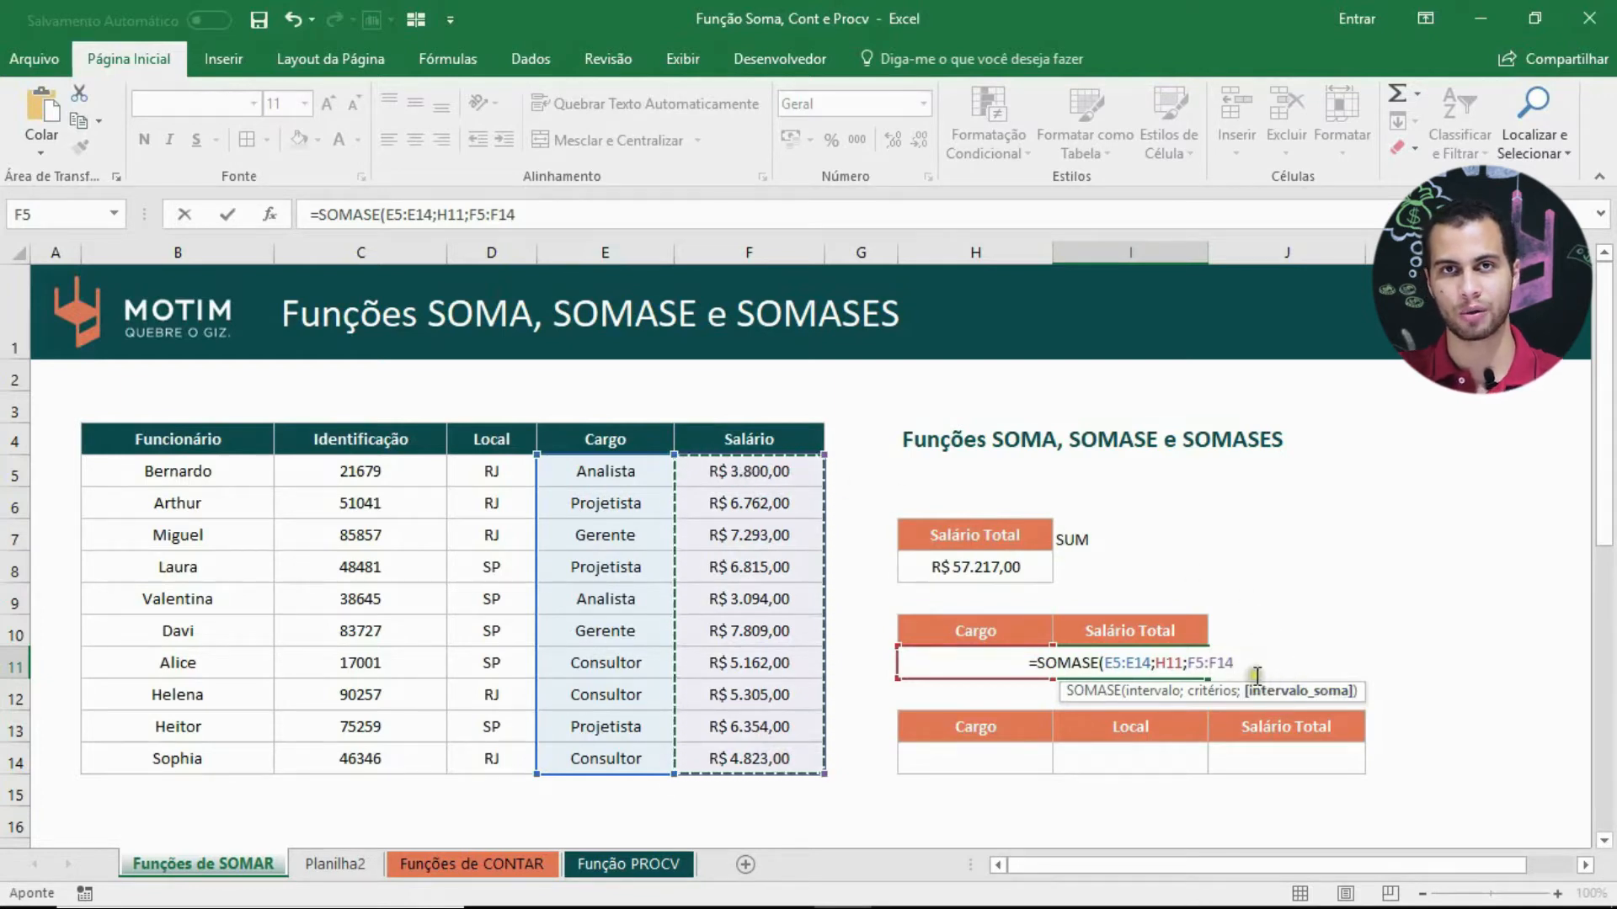
click(1138, 692)
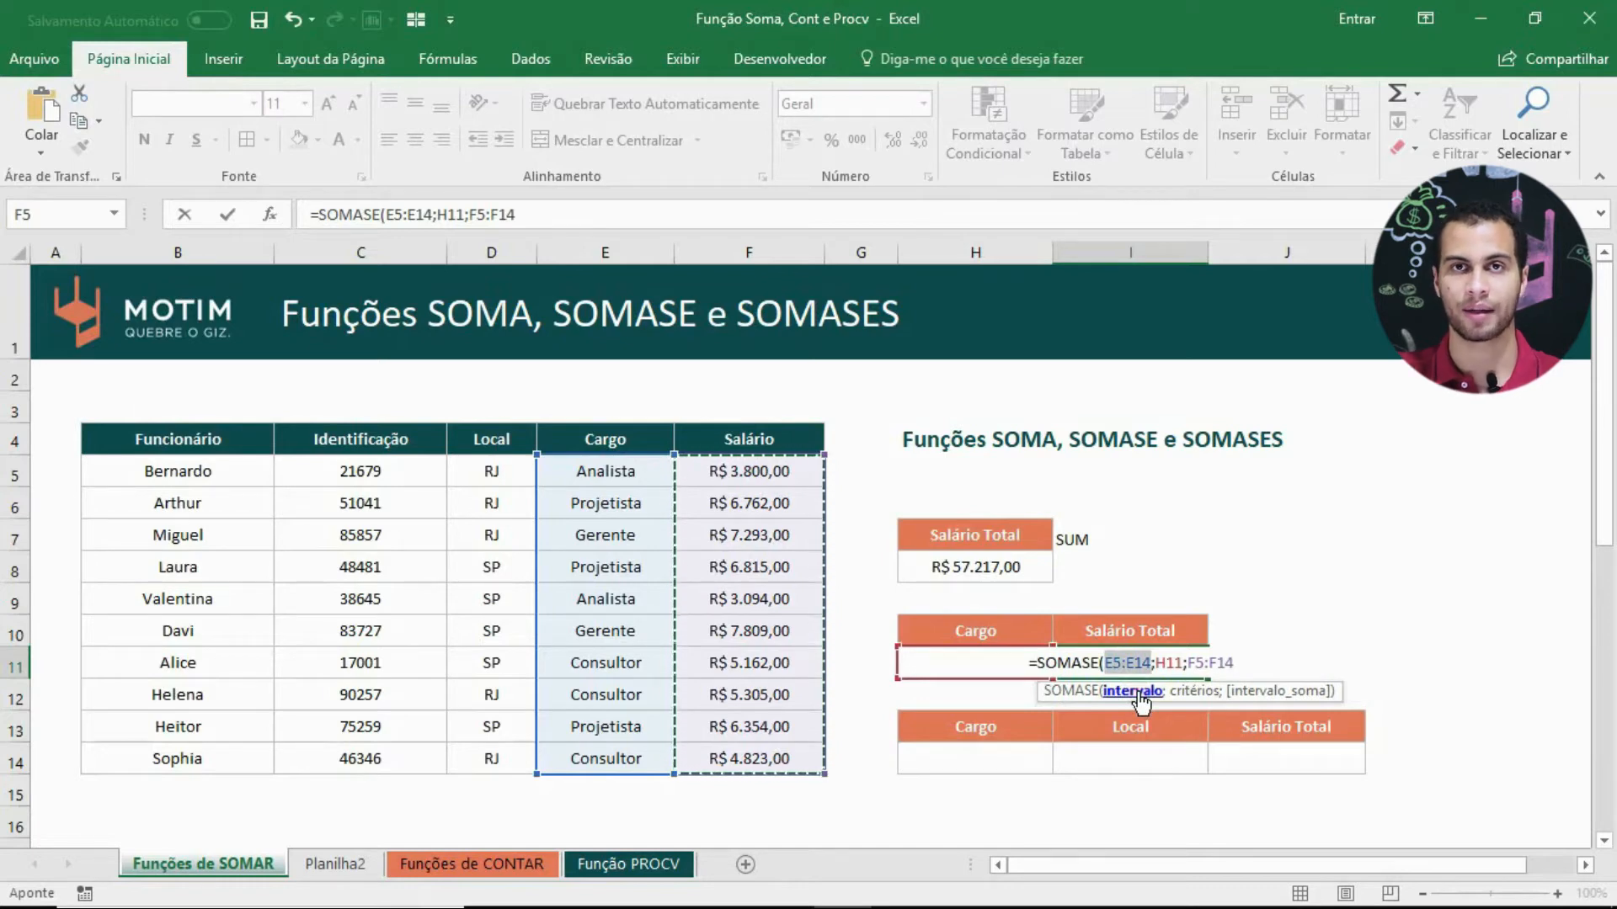
click(1260, 691)
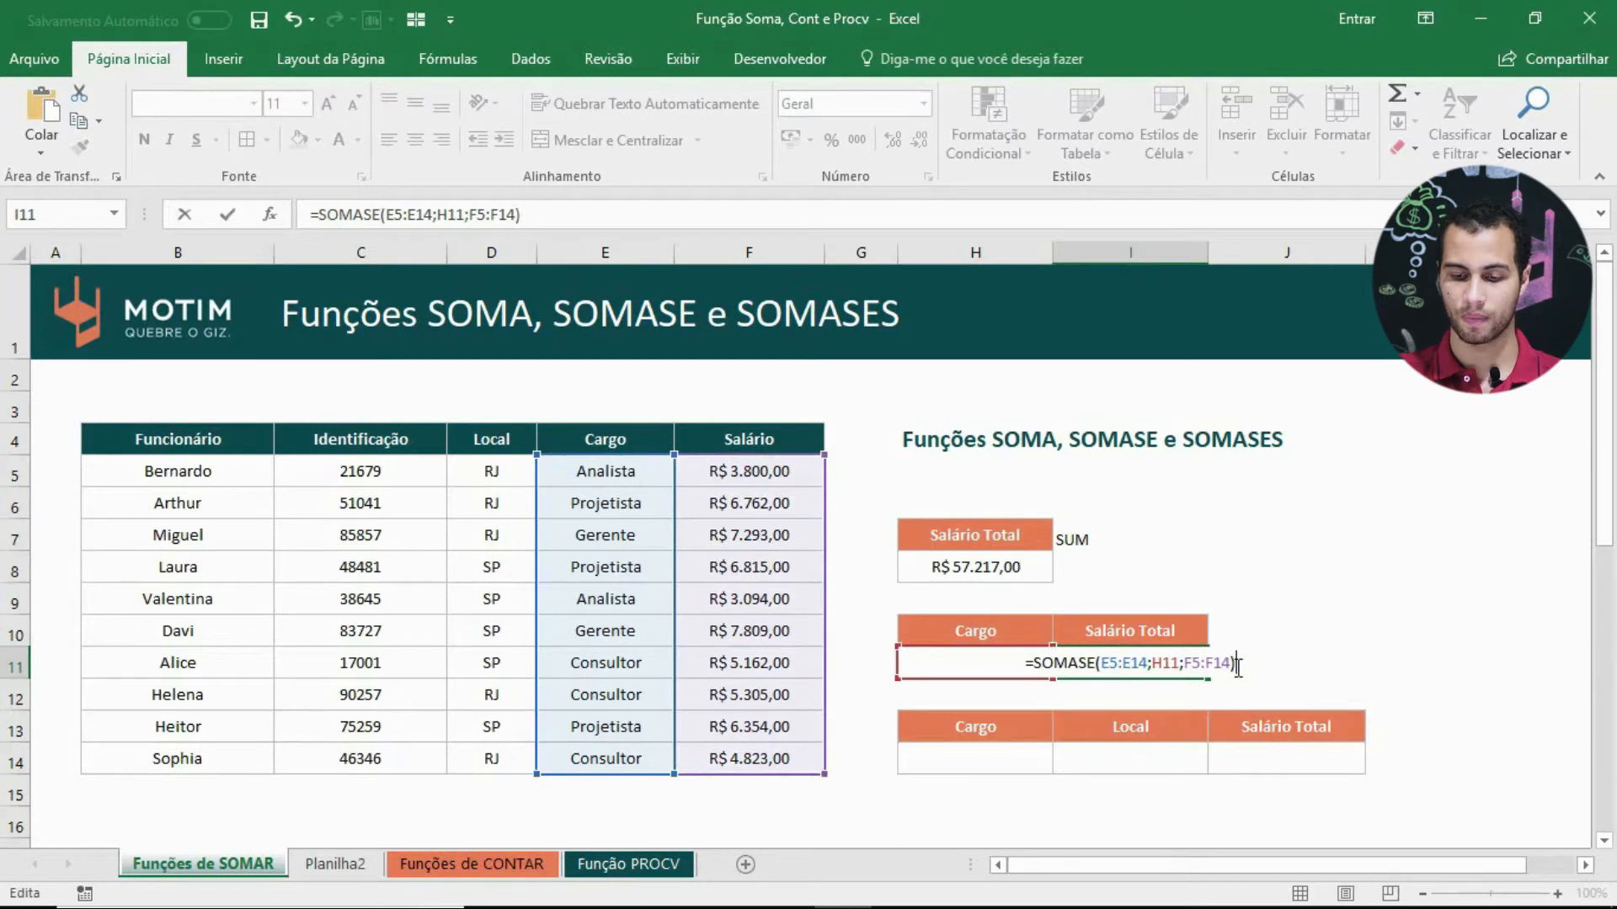
key(Return)
Step: Format the SOMASE result in I11 as currency (Moeda)
click(1102, 661)
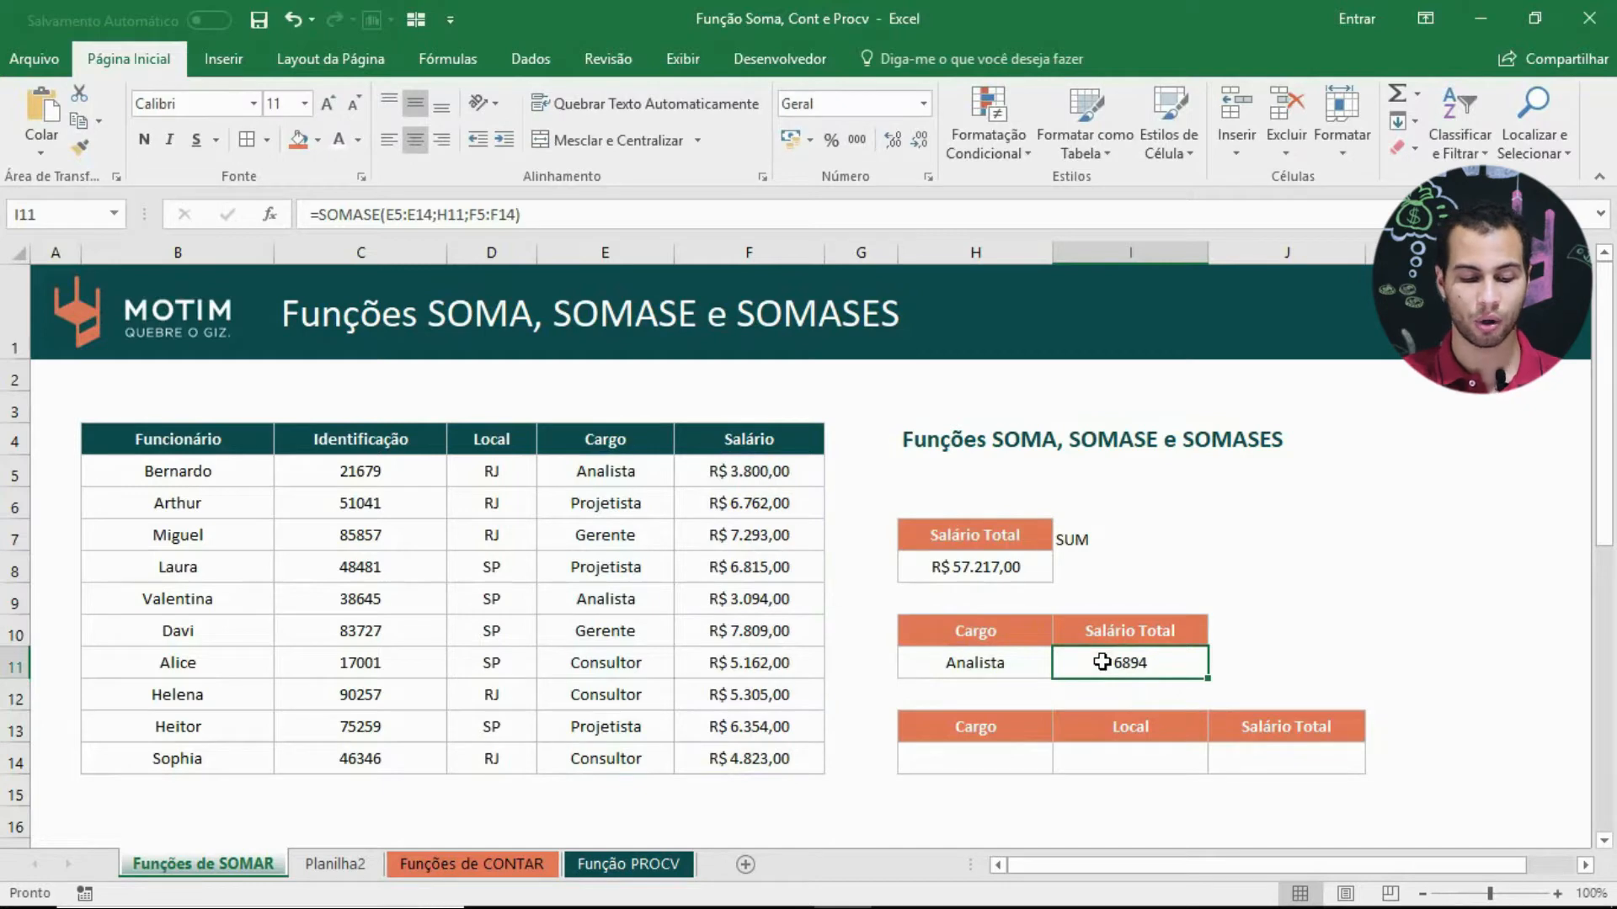
key(ctrl+shift+4)
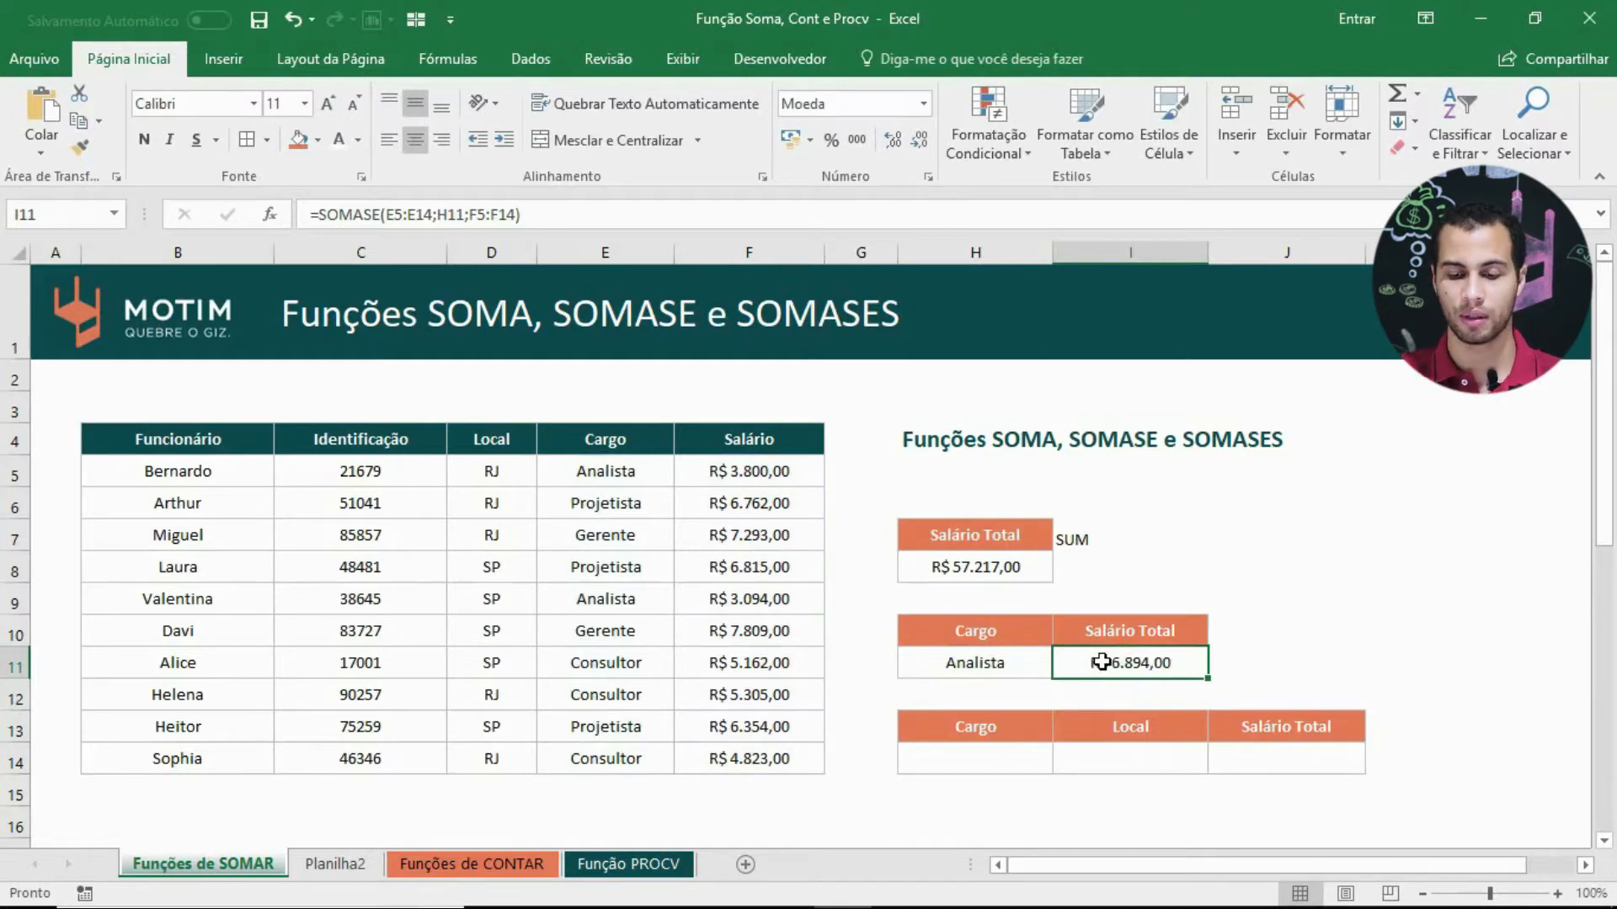
click(1234, 593)
click(1143, 664)
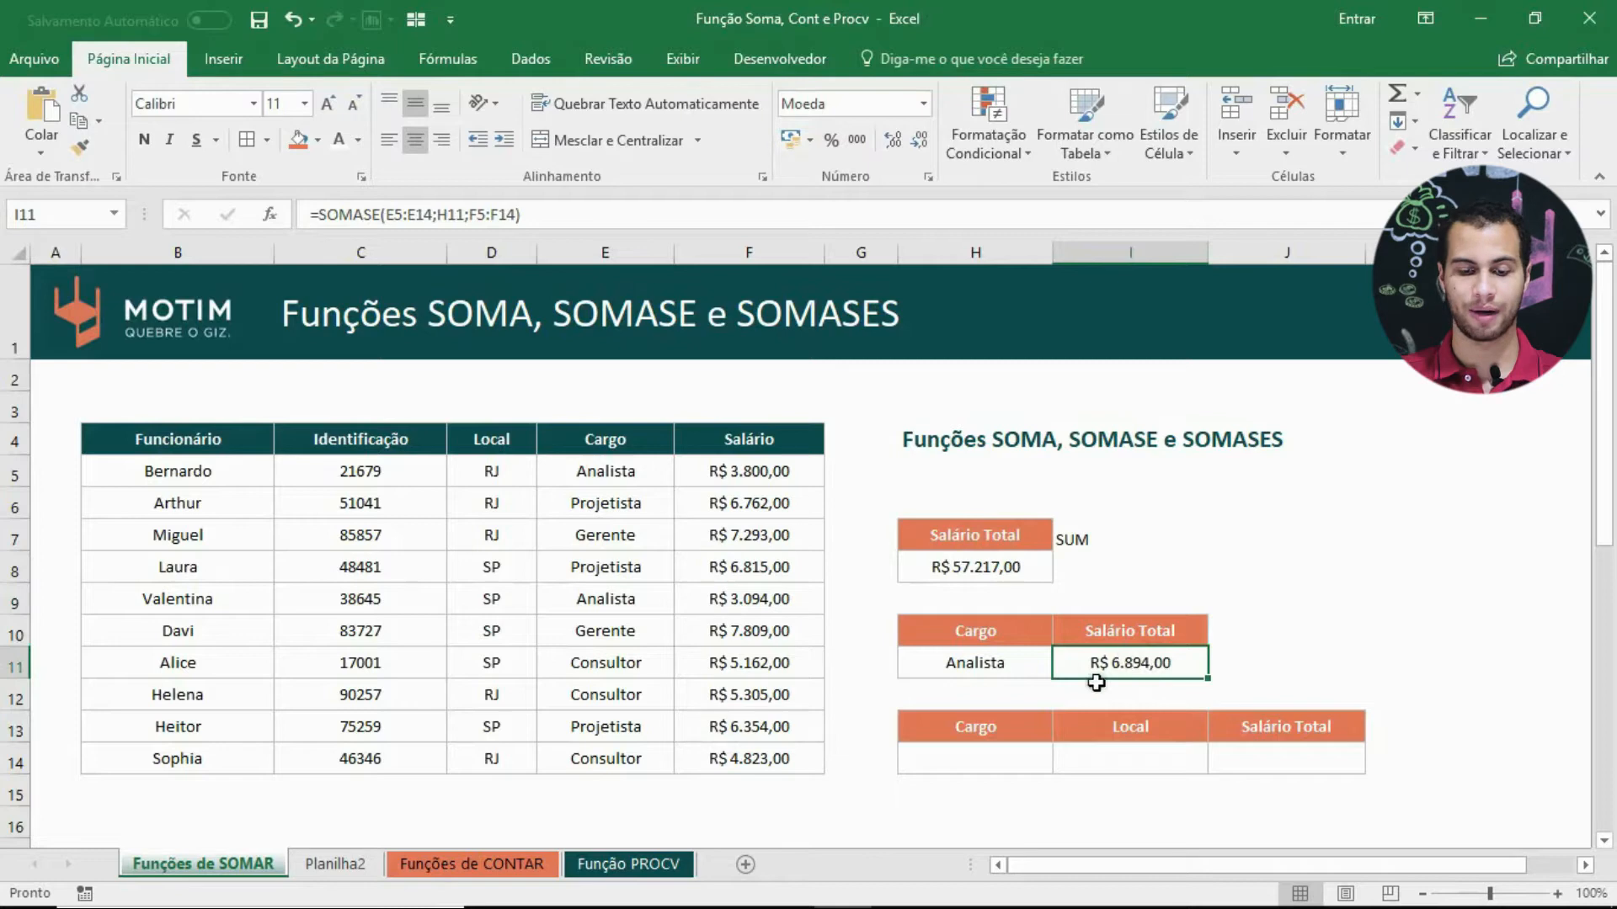
Step: Set the Cargo criterion in H11 to Gerente and check the total in I11
click(1004, 674)
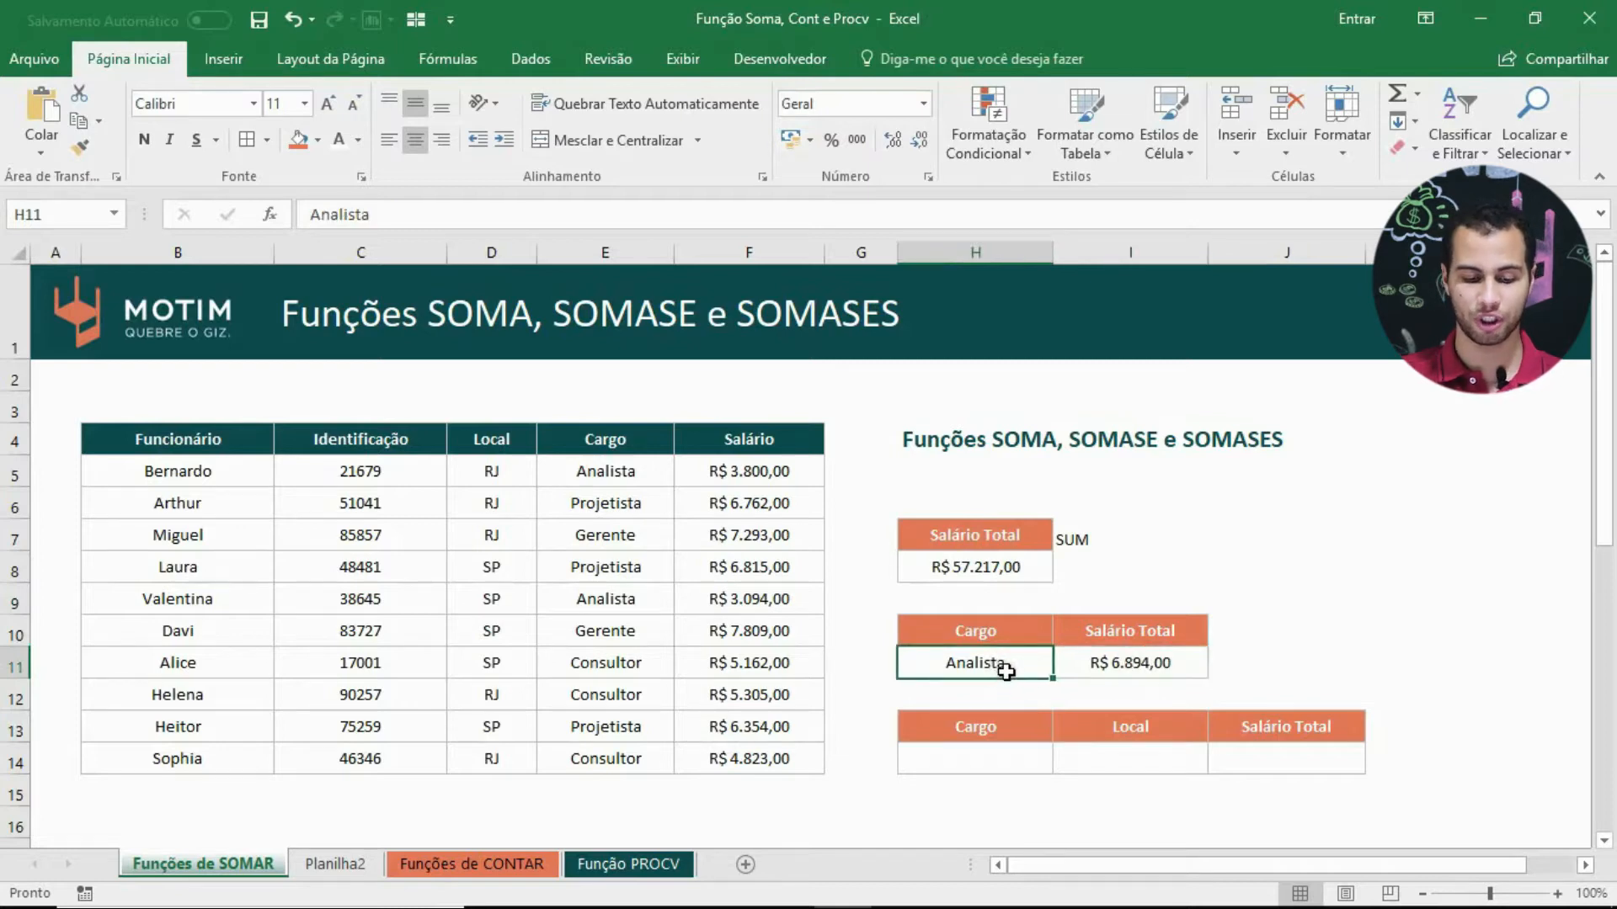
text(Gerente)
key(Return)
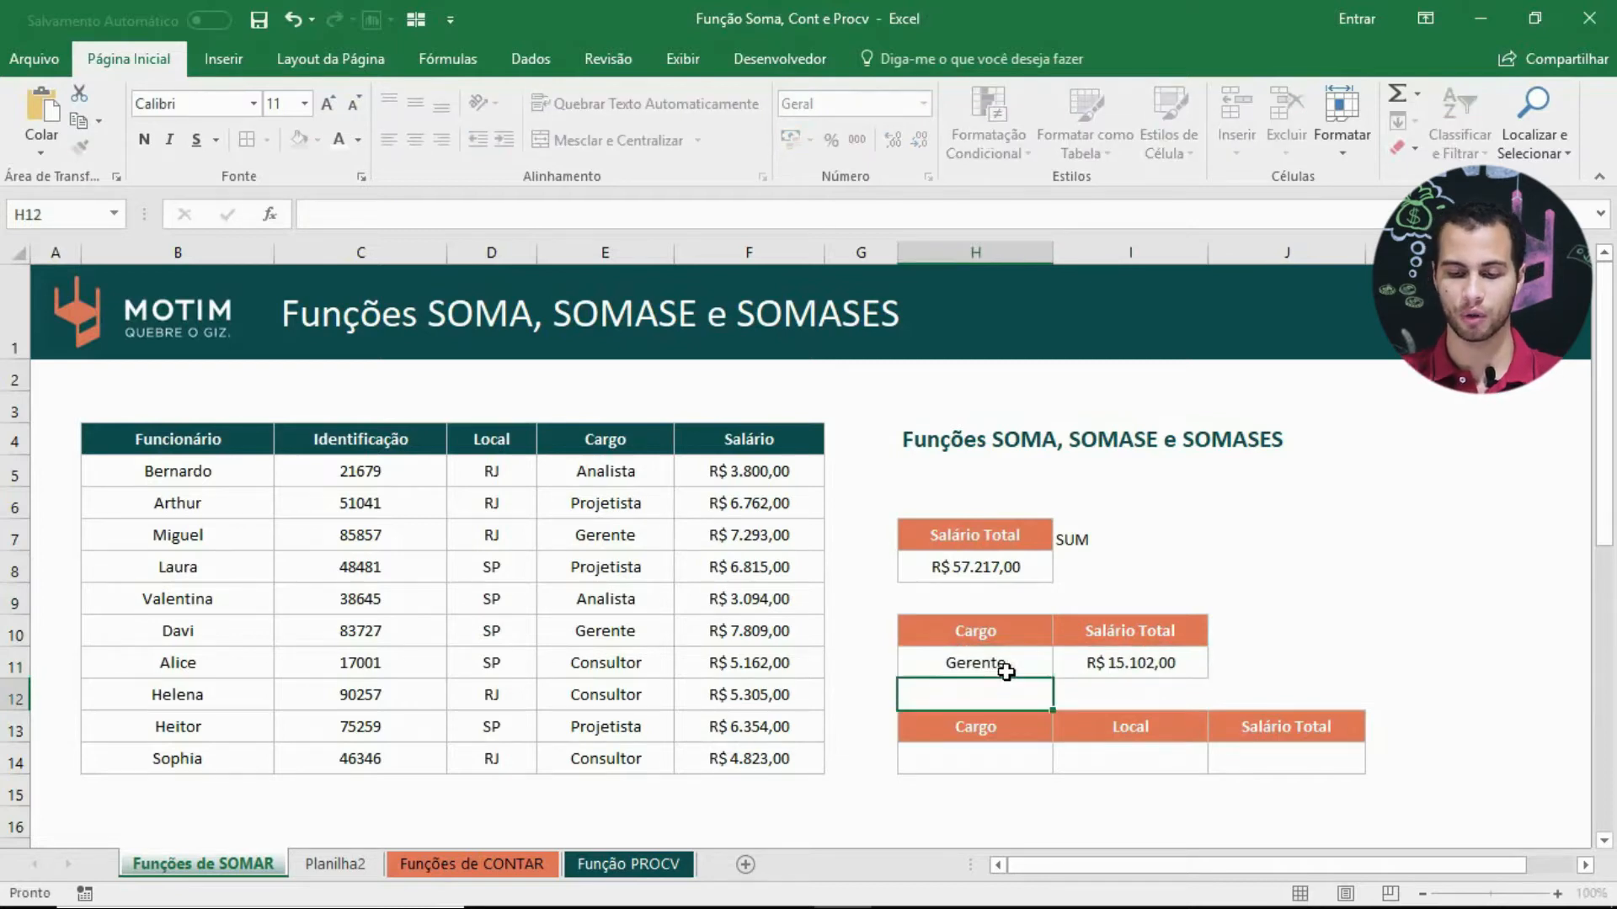
click(1172, 664)
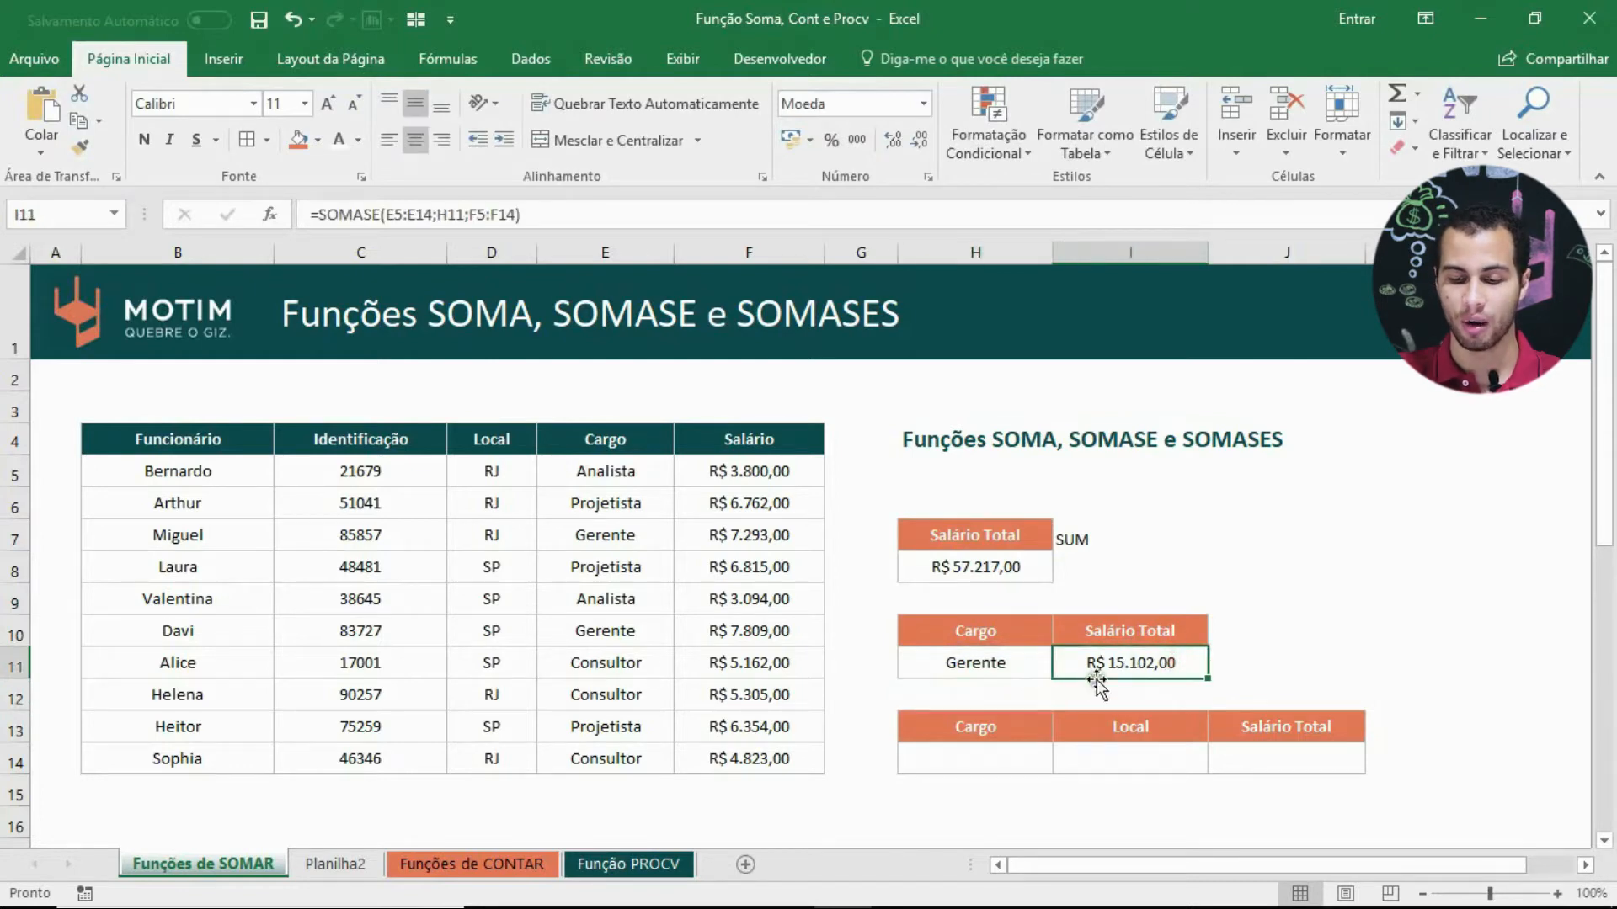
Step: Inspect the criterion argument of I11's SOMASE formula by evaluating H11 in place, and restore the cell reference
double_click(1132, 665)
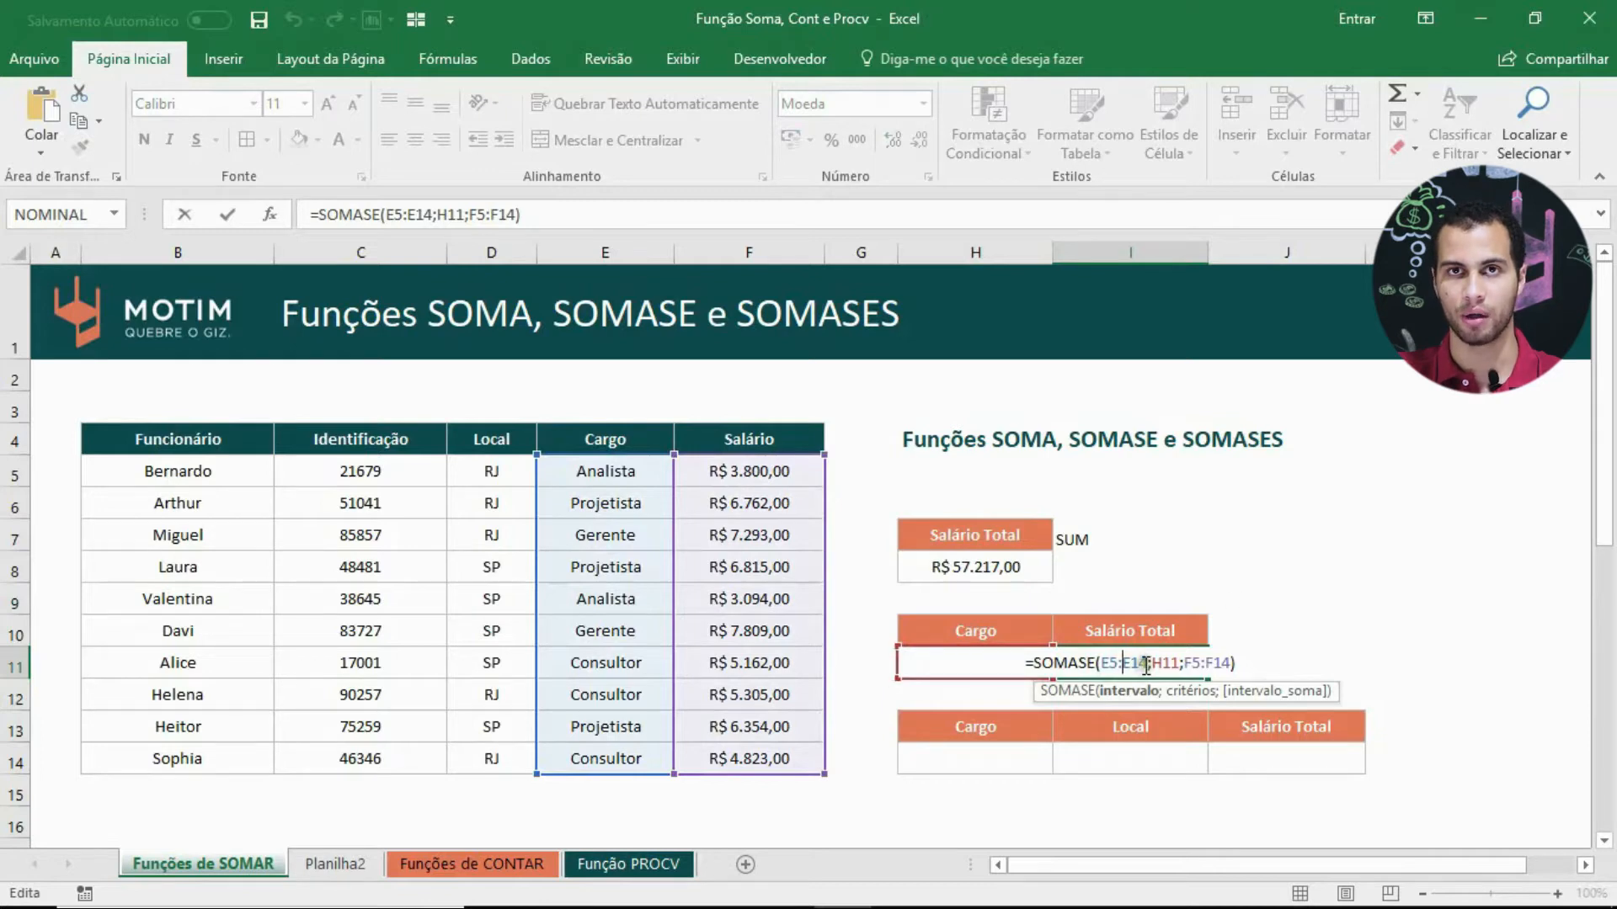
click(1175, 695)
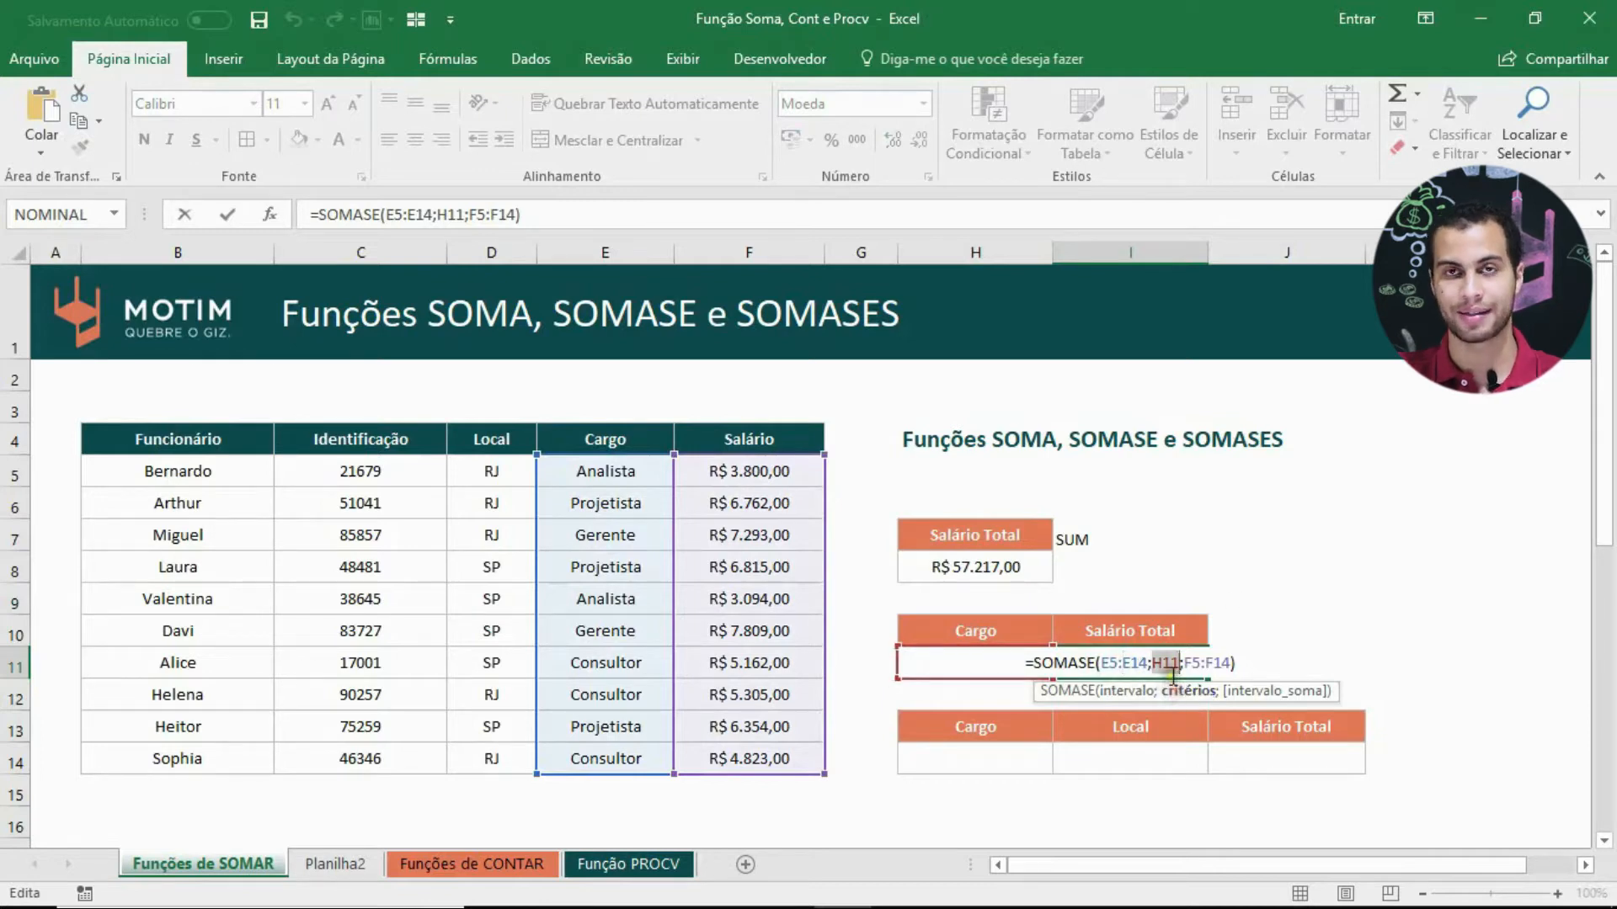
key(ctrl+Return)
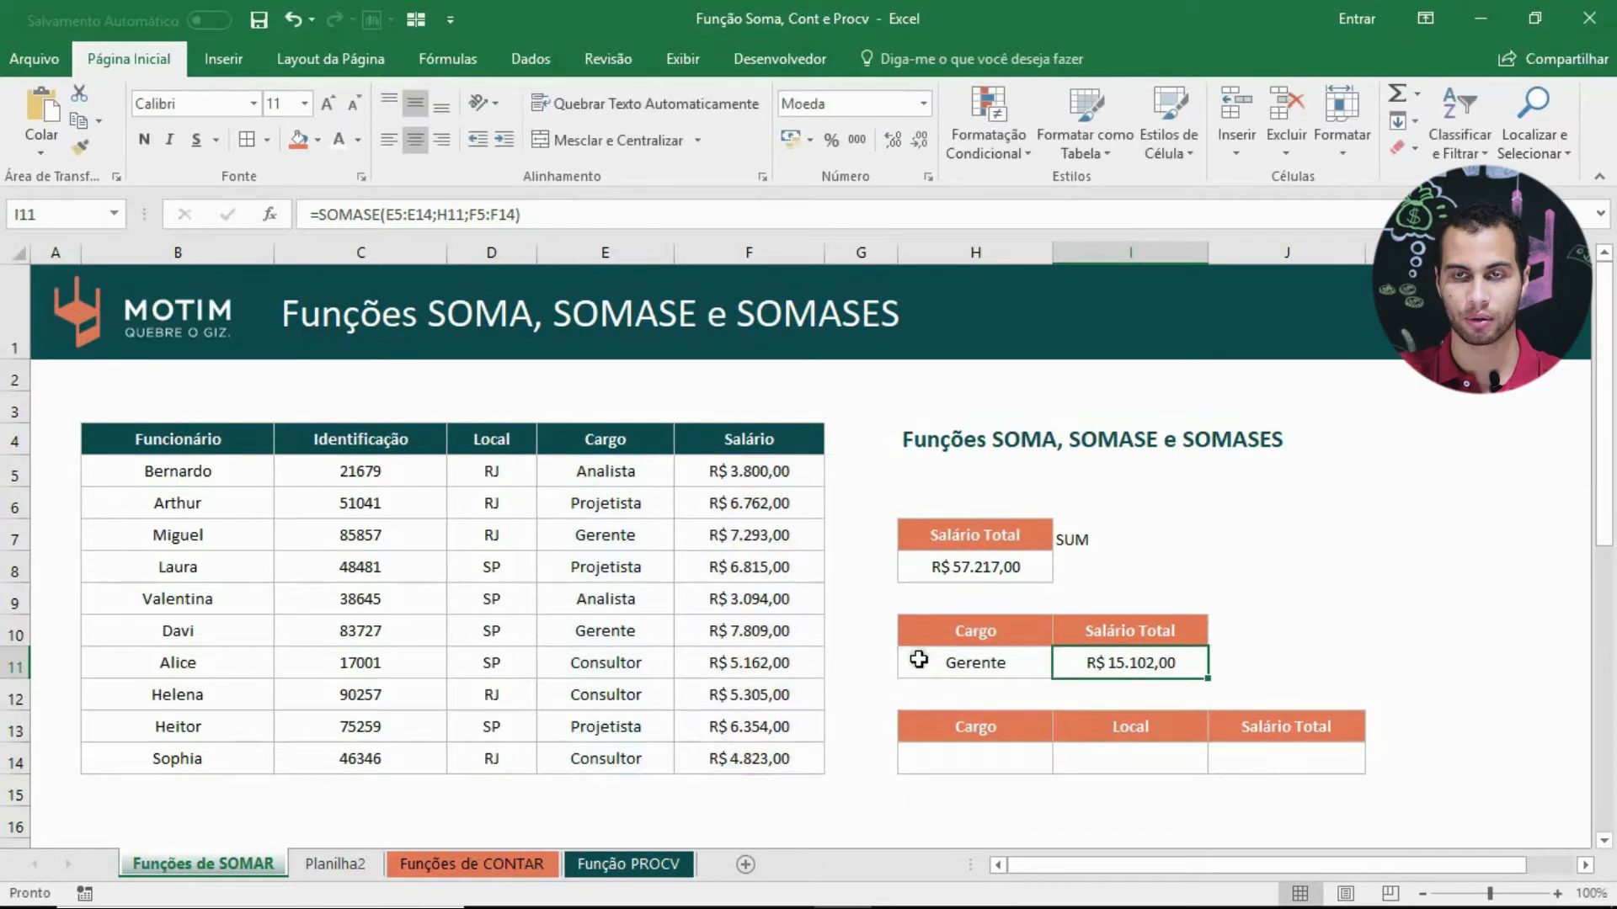
double_click(1166, 646)
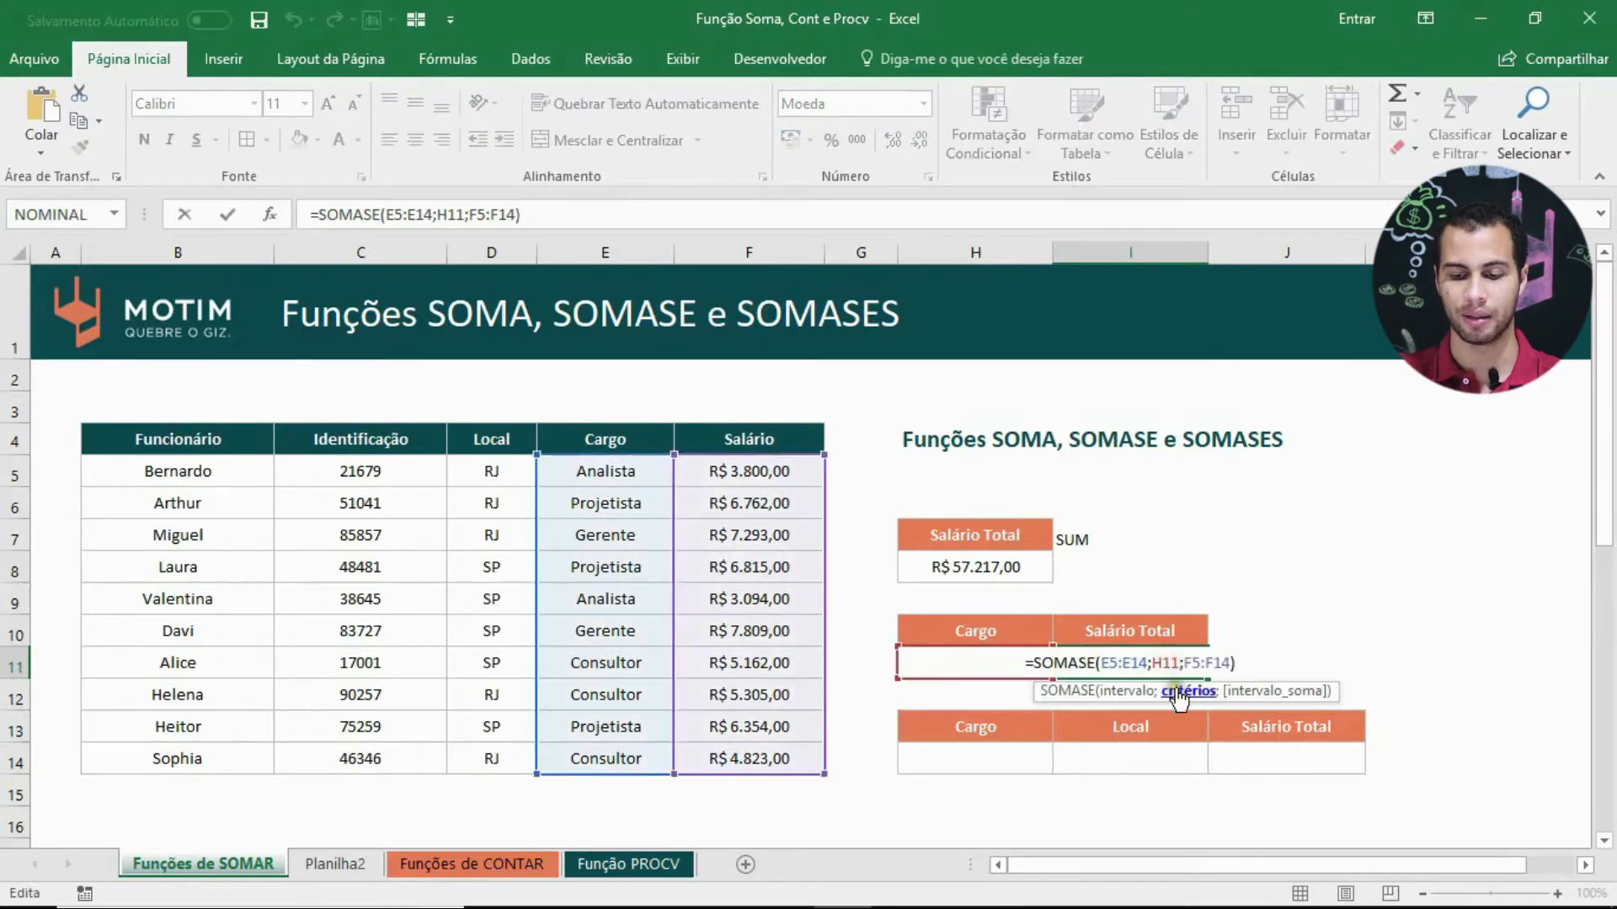
click(1176, 692)
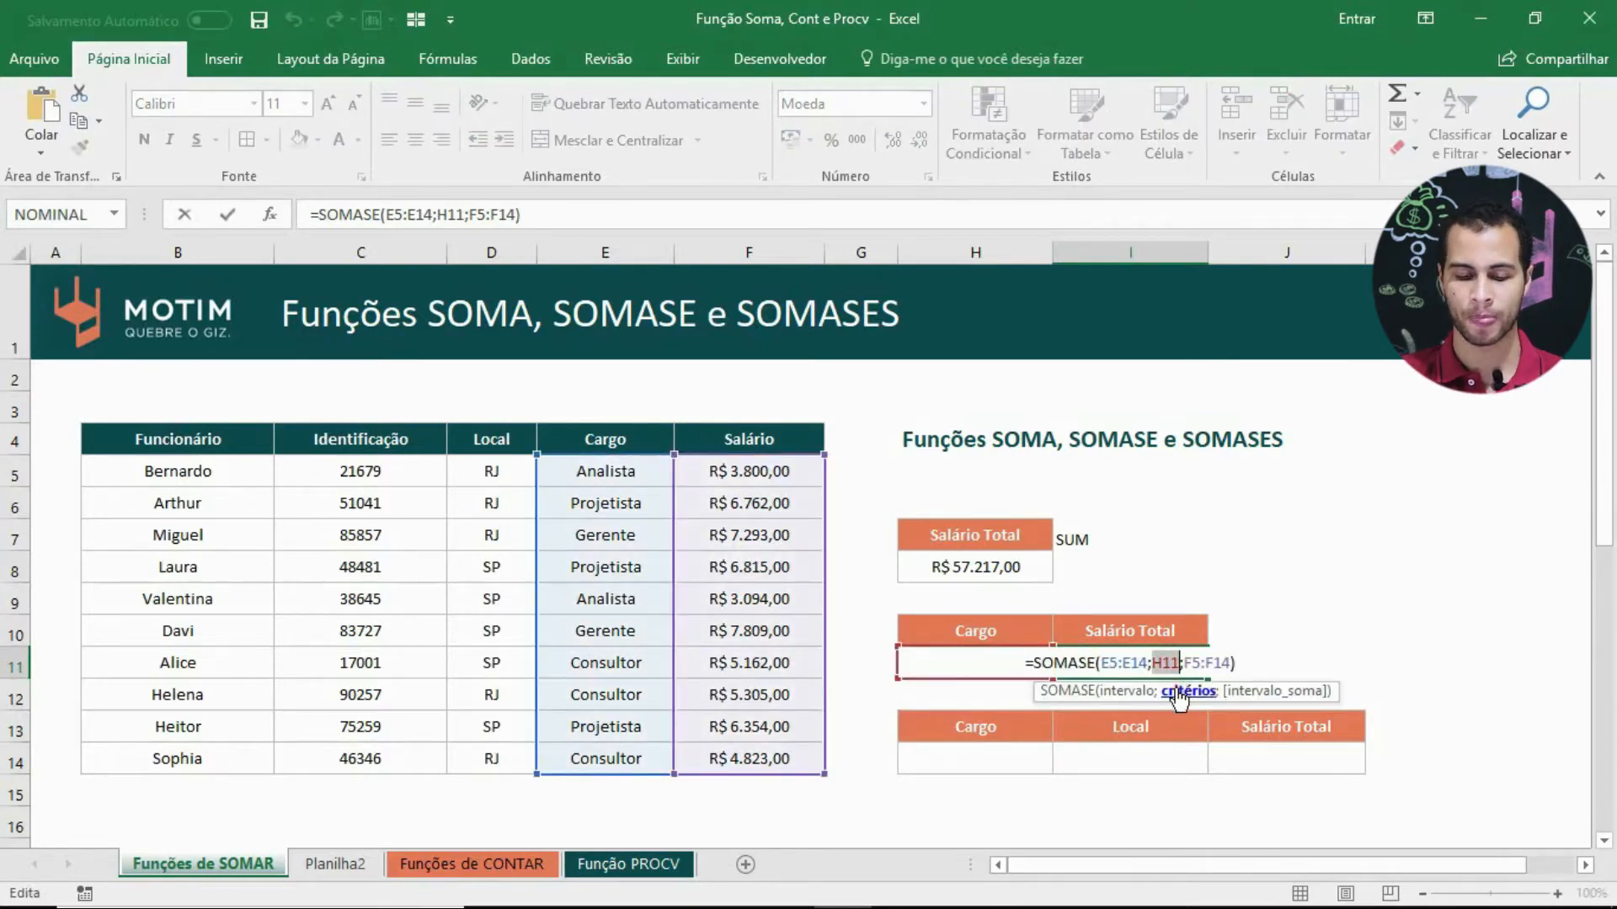
key(F9)
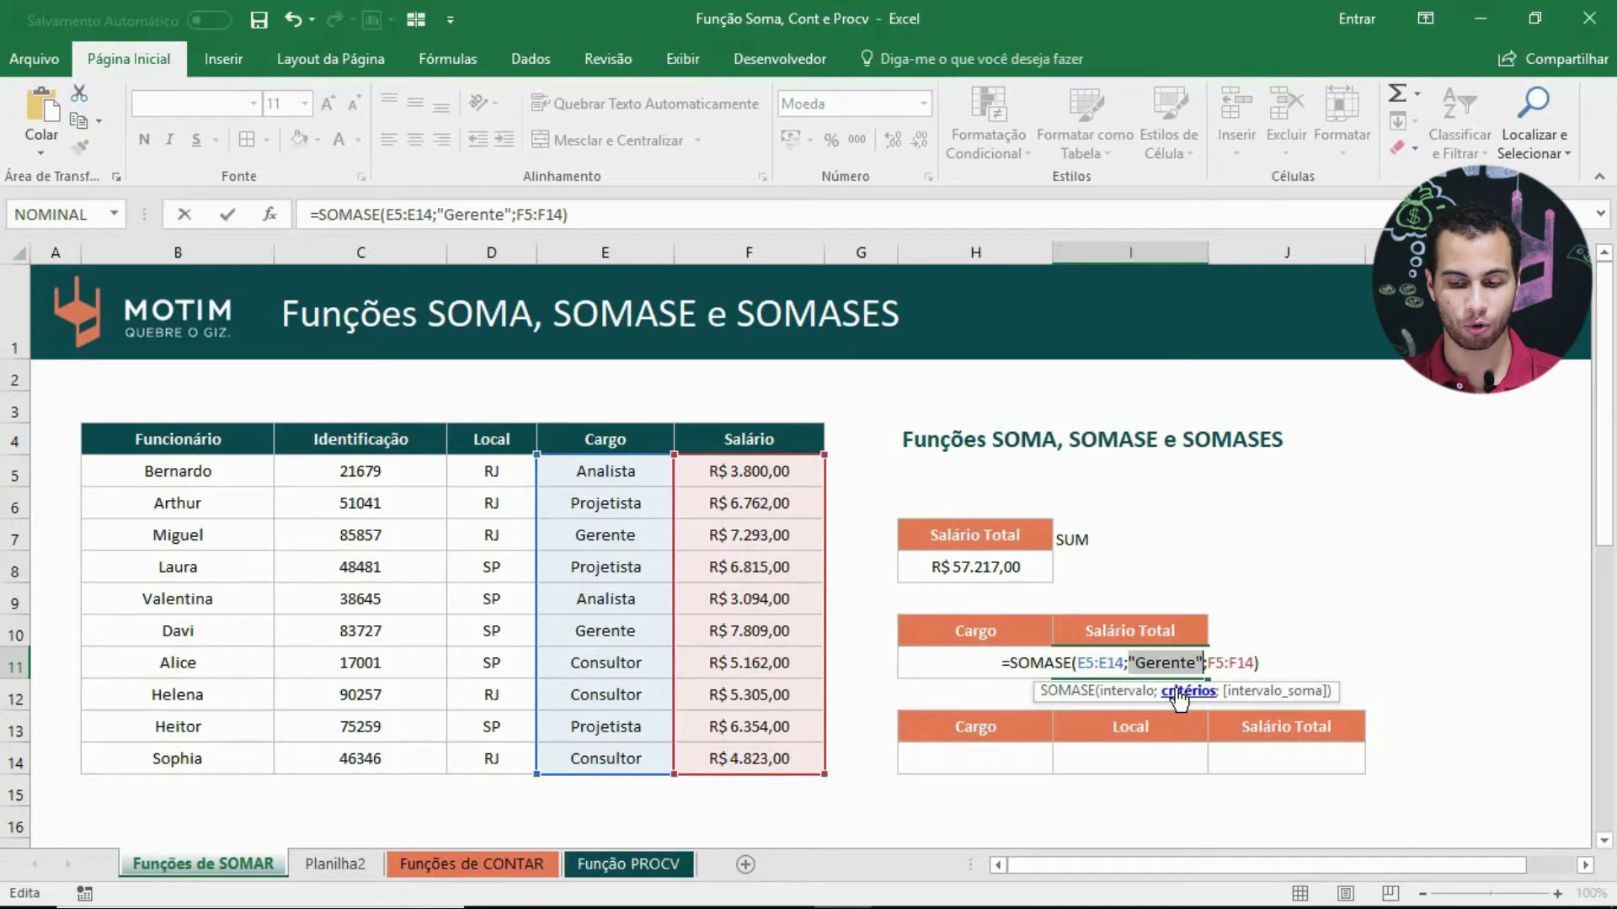
key(ctrl+z)
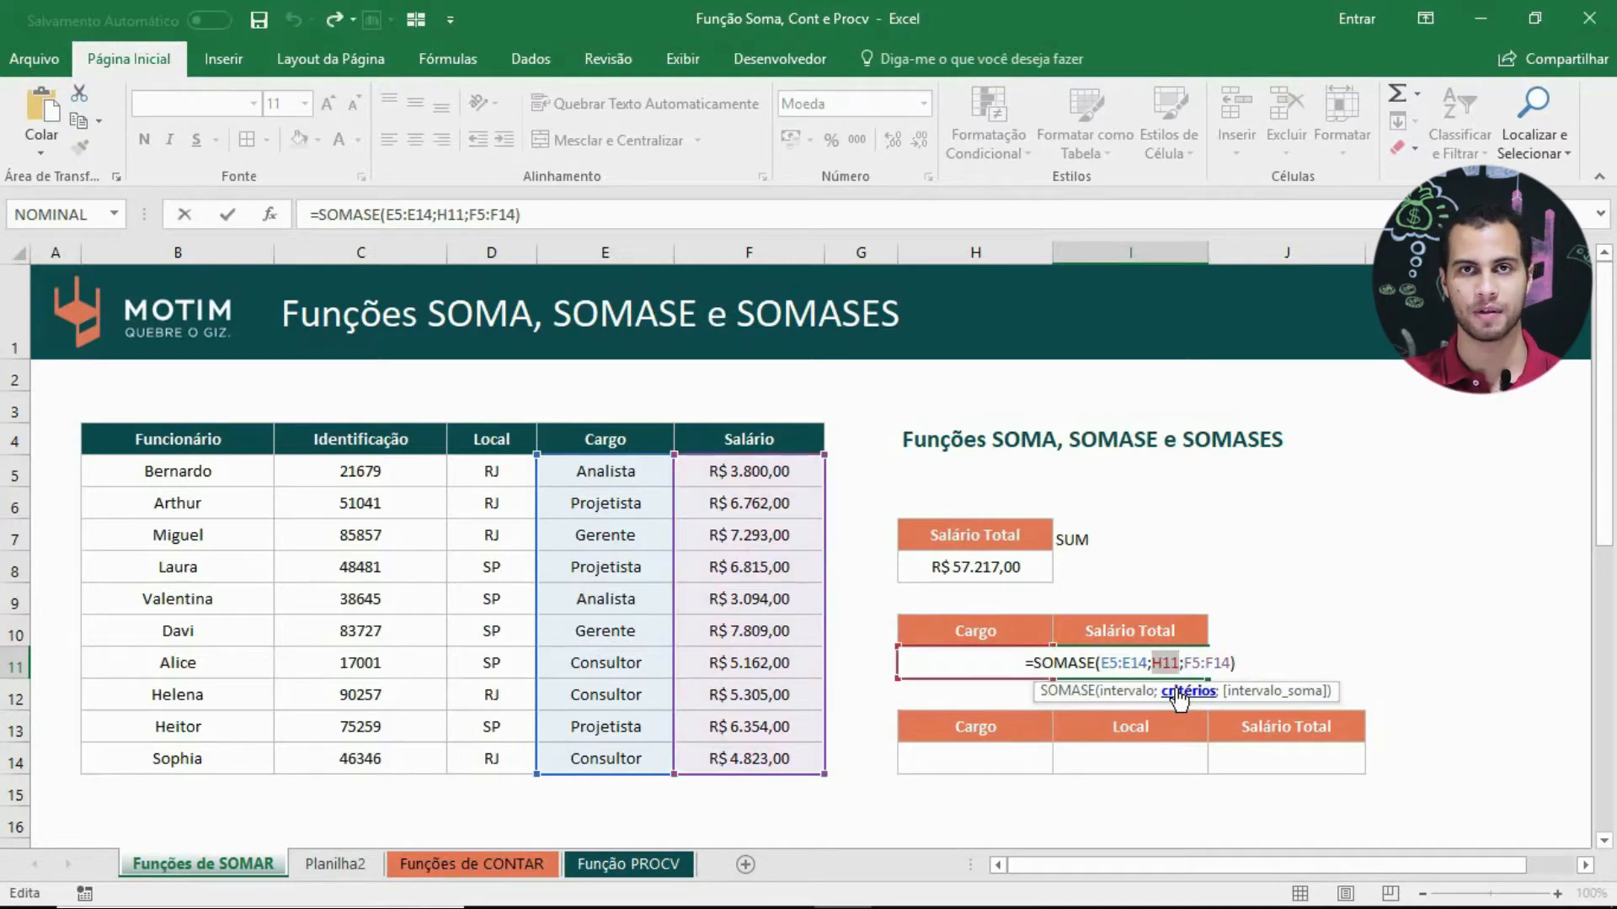
key(Return)
click(1153, 655)
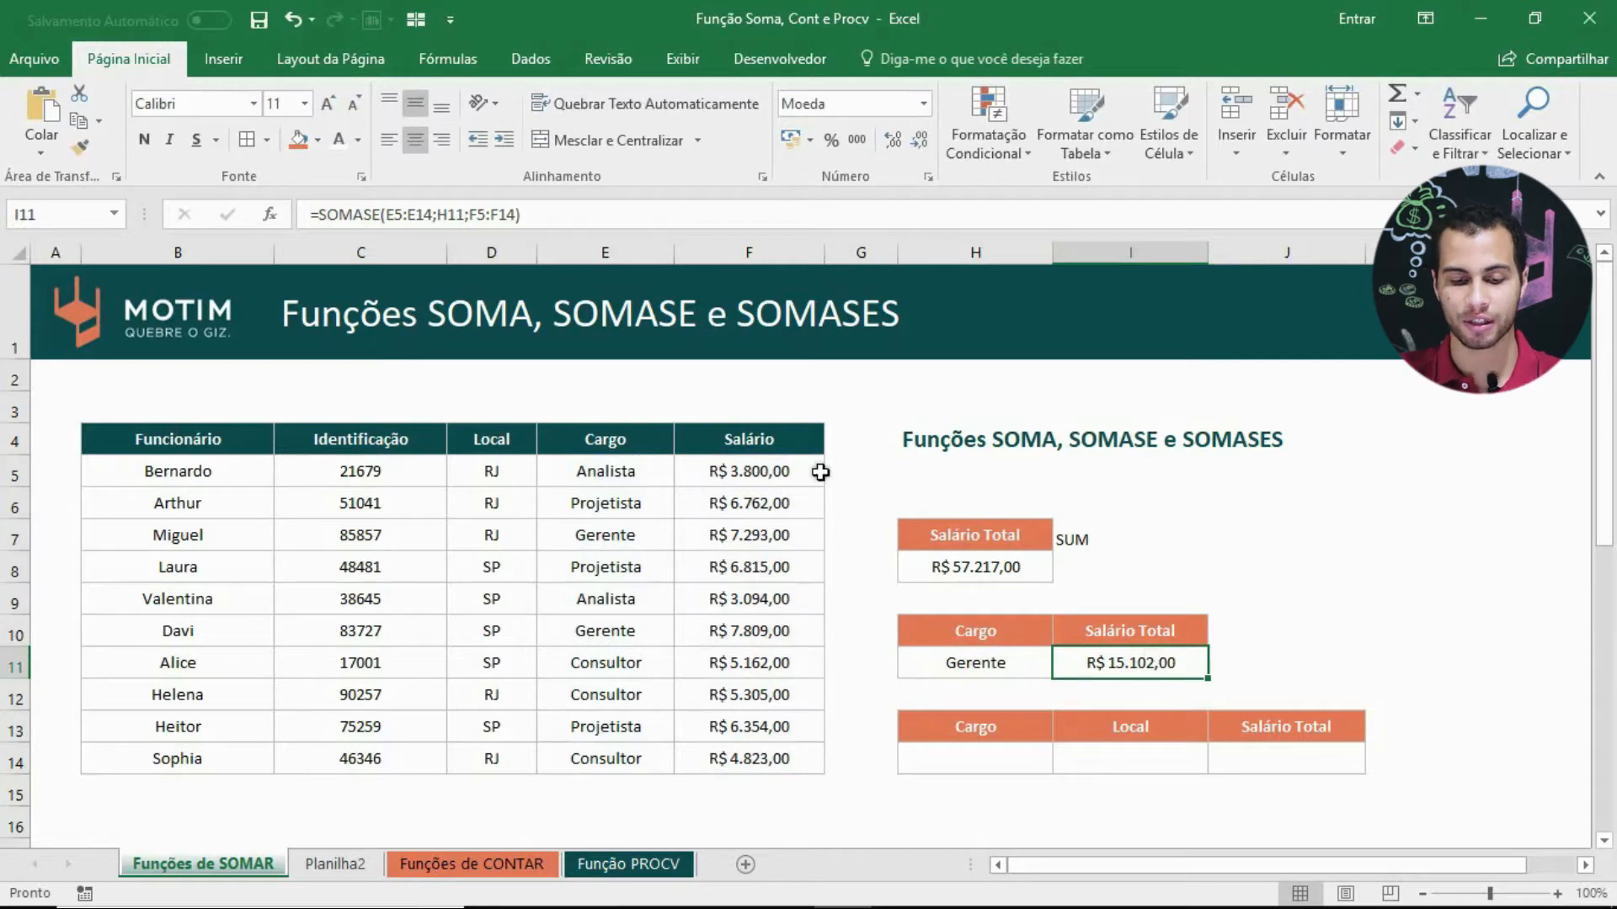
Step: Review the Cargo entries in E5:E14 and set the criterion in H11 to Consultor
drag(638, 473, 619, 758)
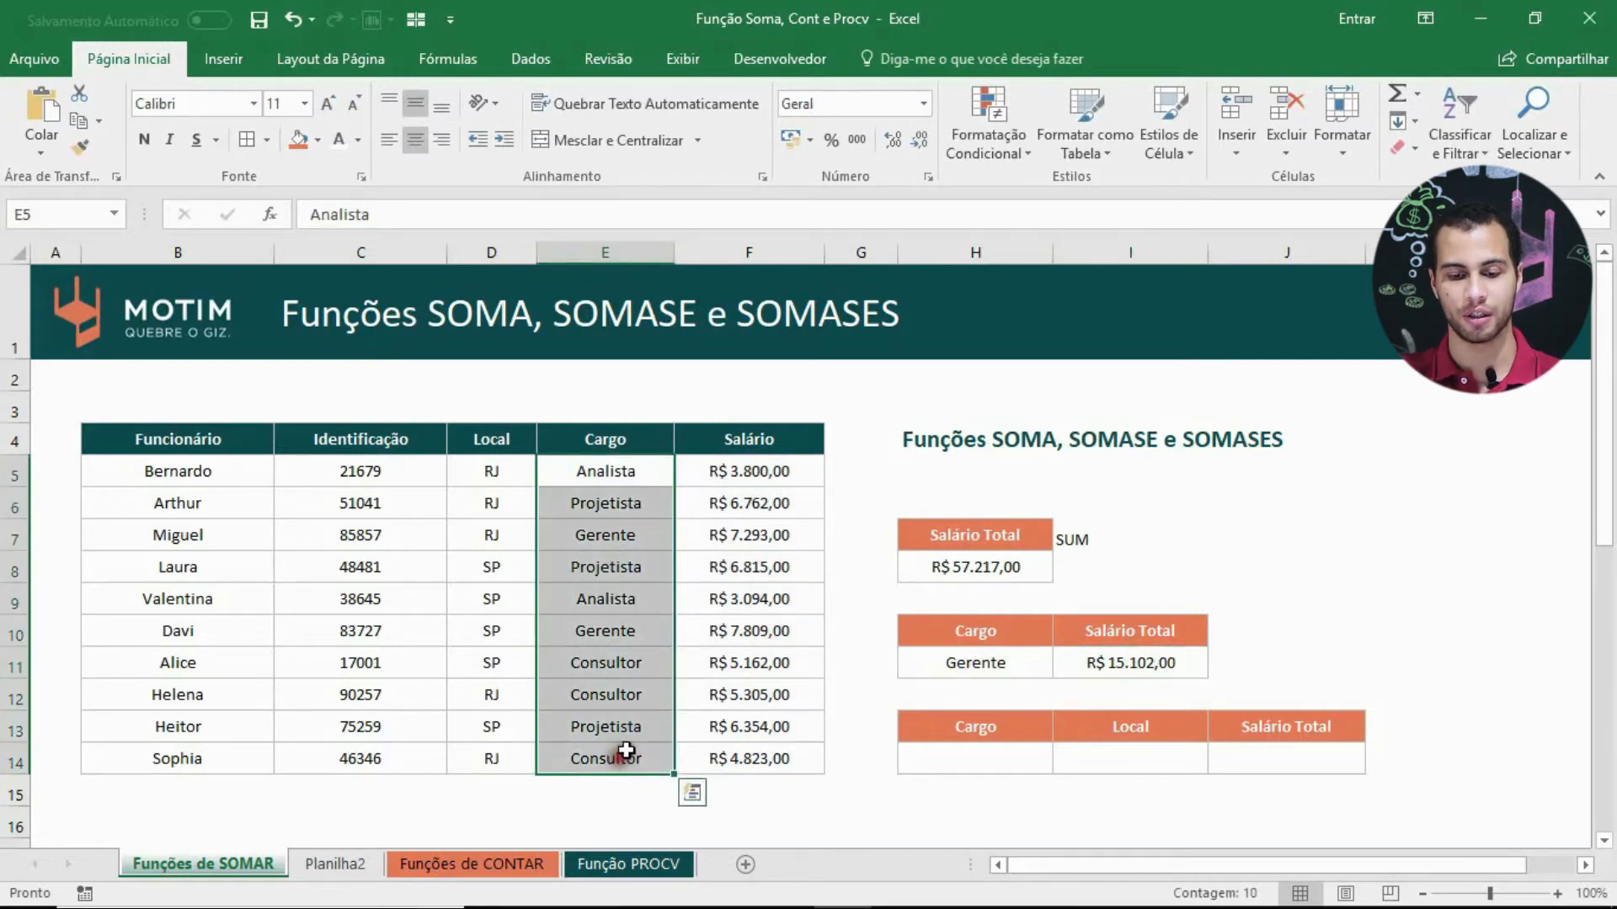
click(985, 663)
text(C)
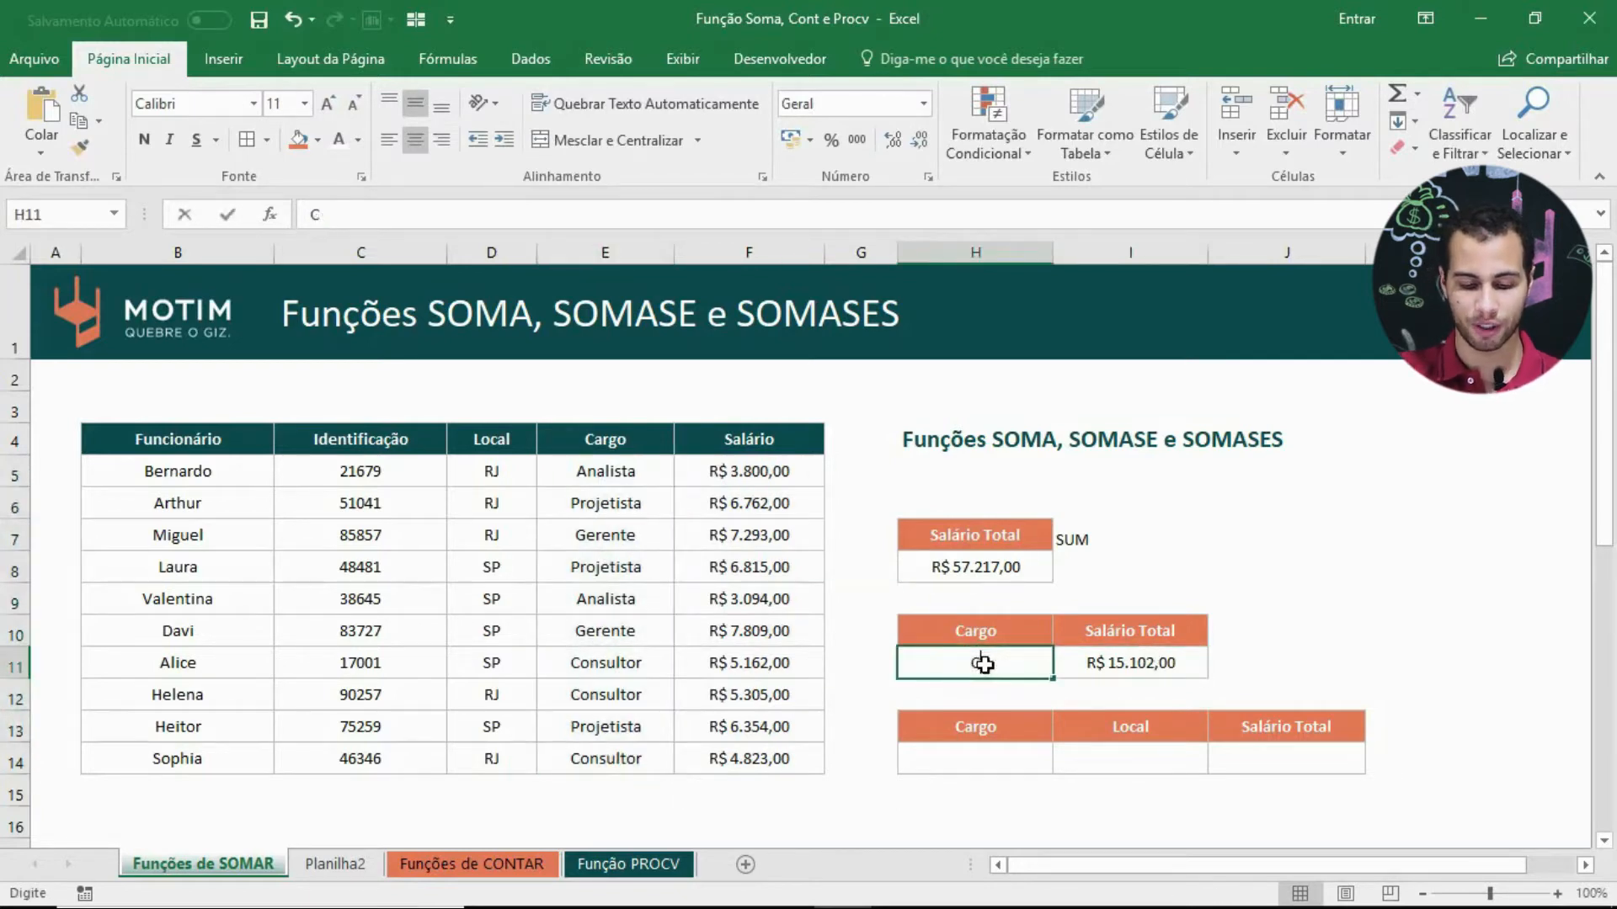
text(onsultor)
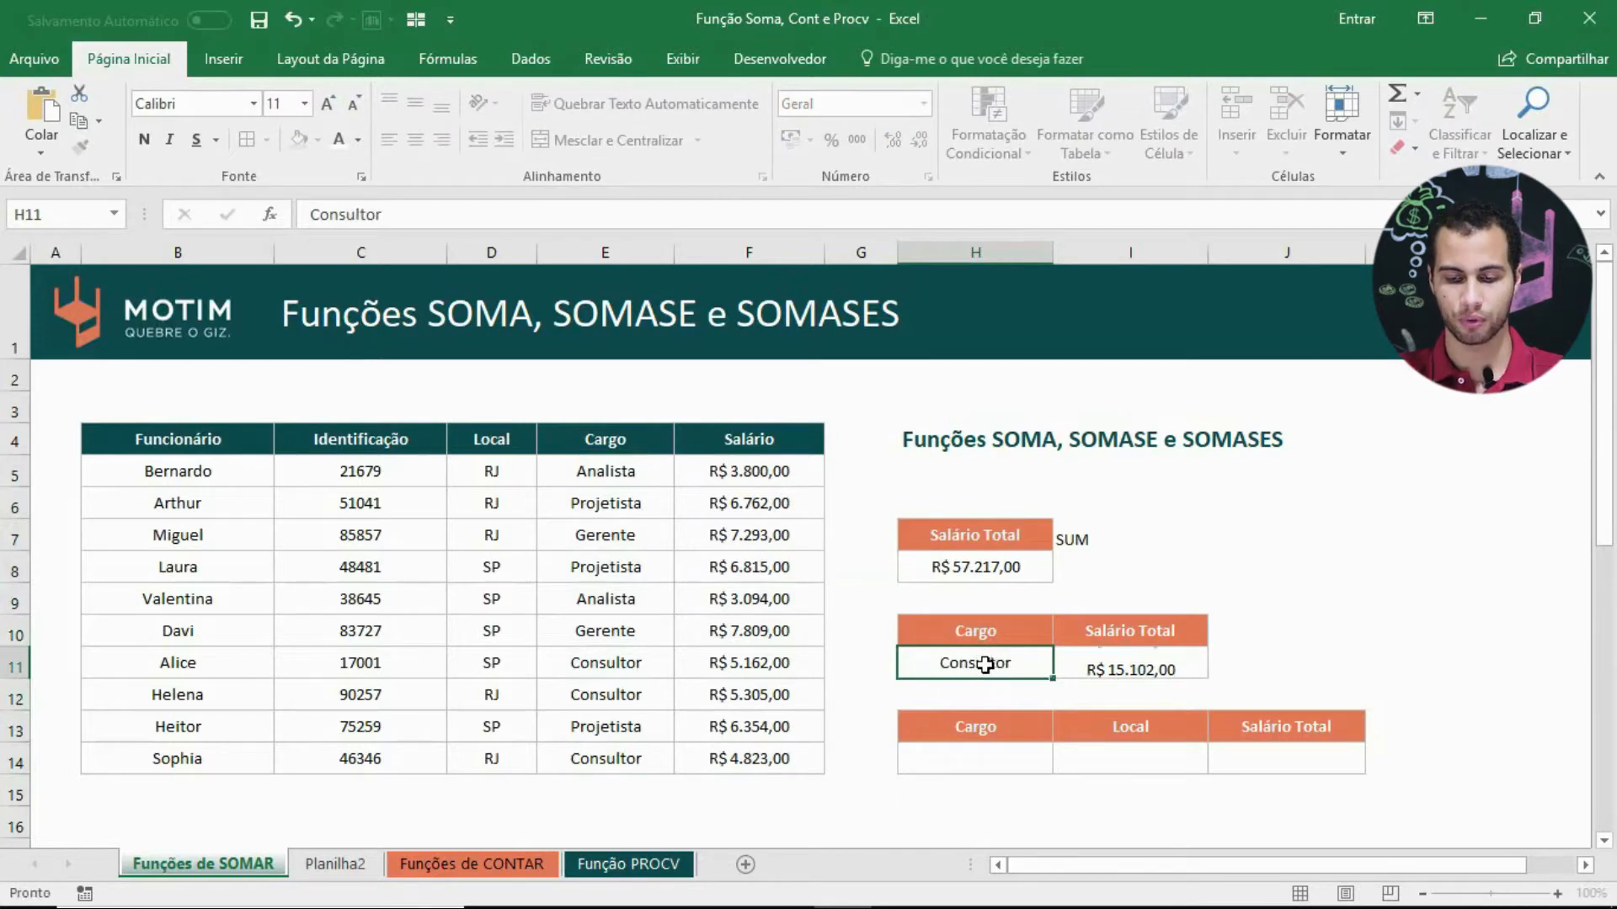
Step: Confirm the Consultor criterion in H11 and check the Salário Total formula in I11
key(Return)
click(1128, 664)
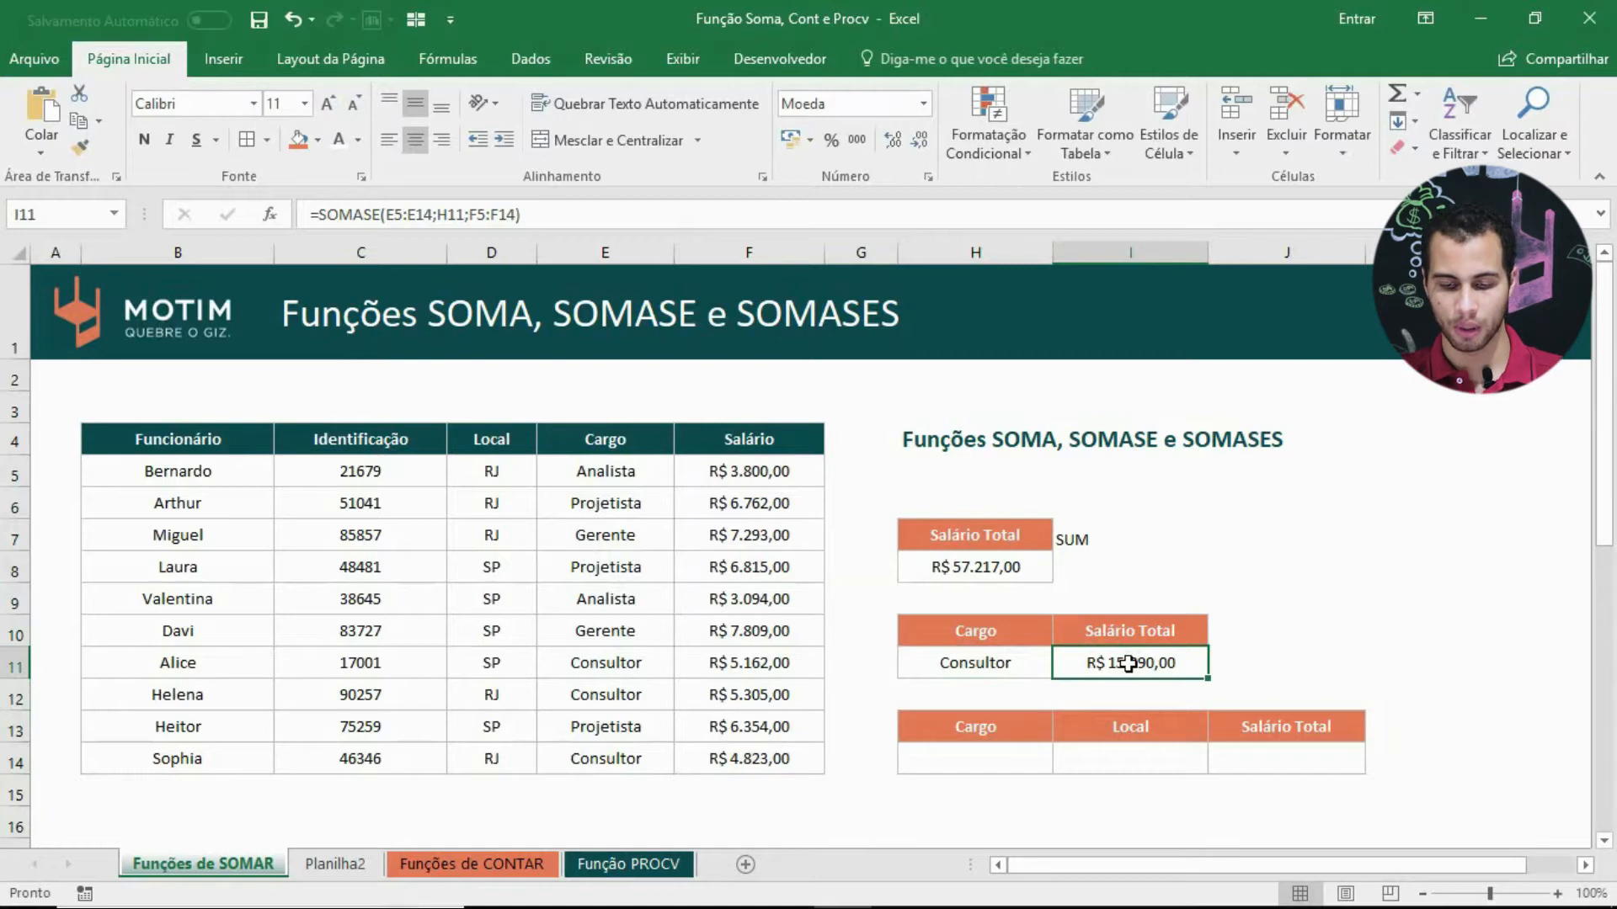
Step: Enter Consultor as the Cargo criterion in H14 and RJ as the Local criterion in I14
click(1044, 753)
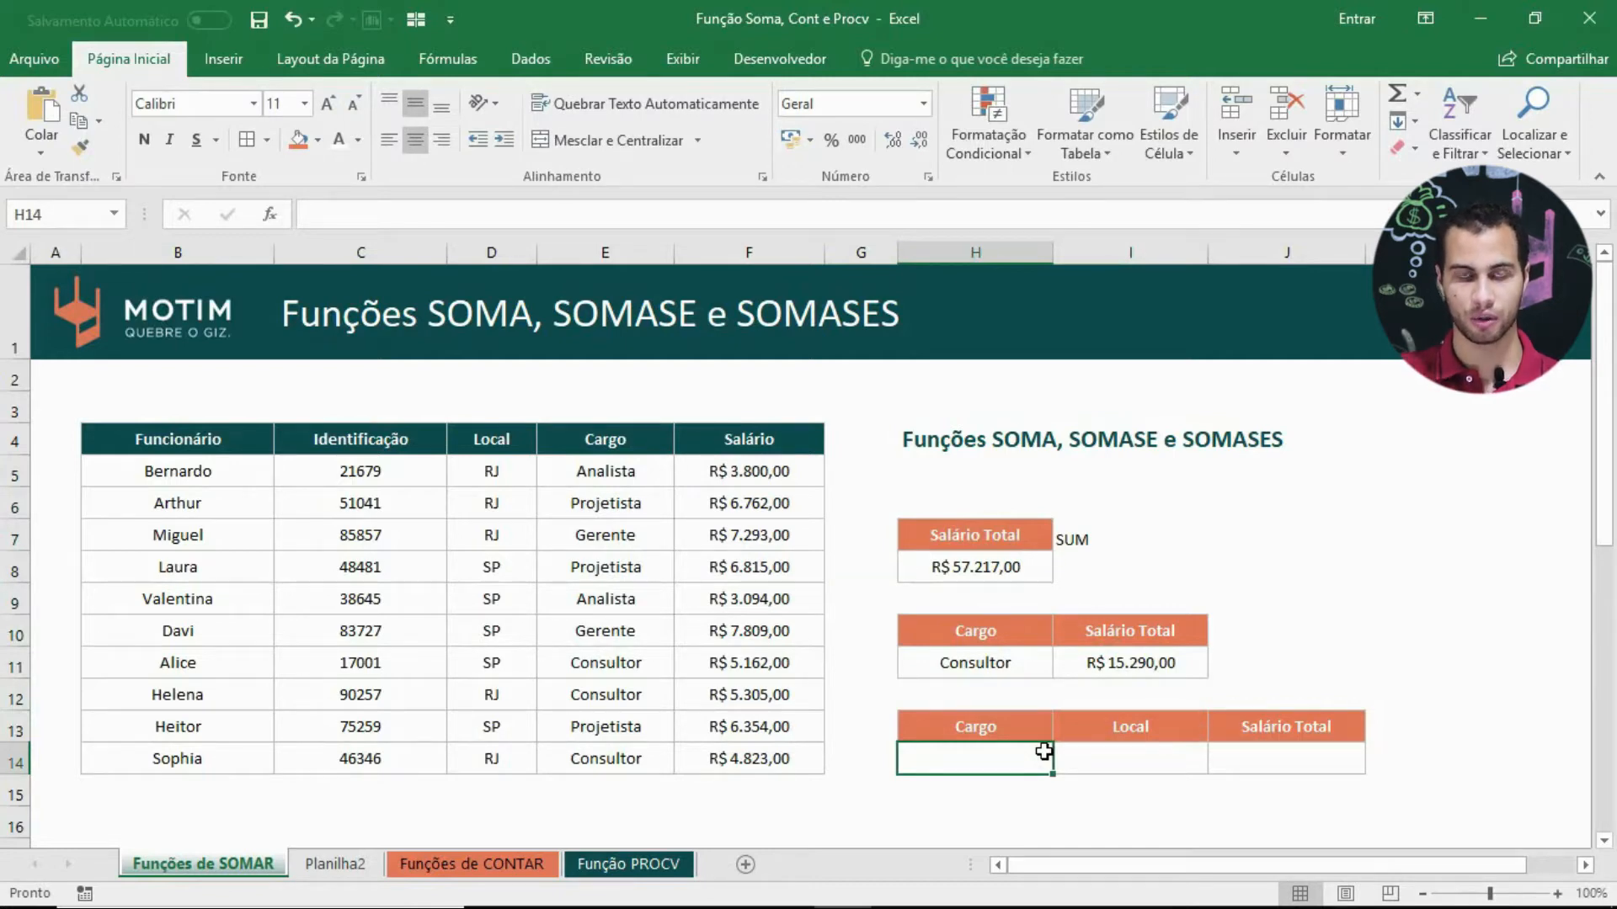
text(Con)
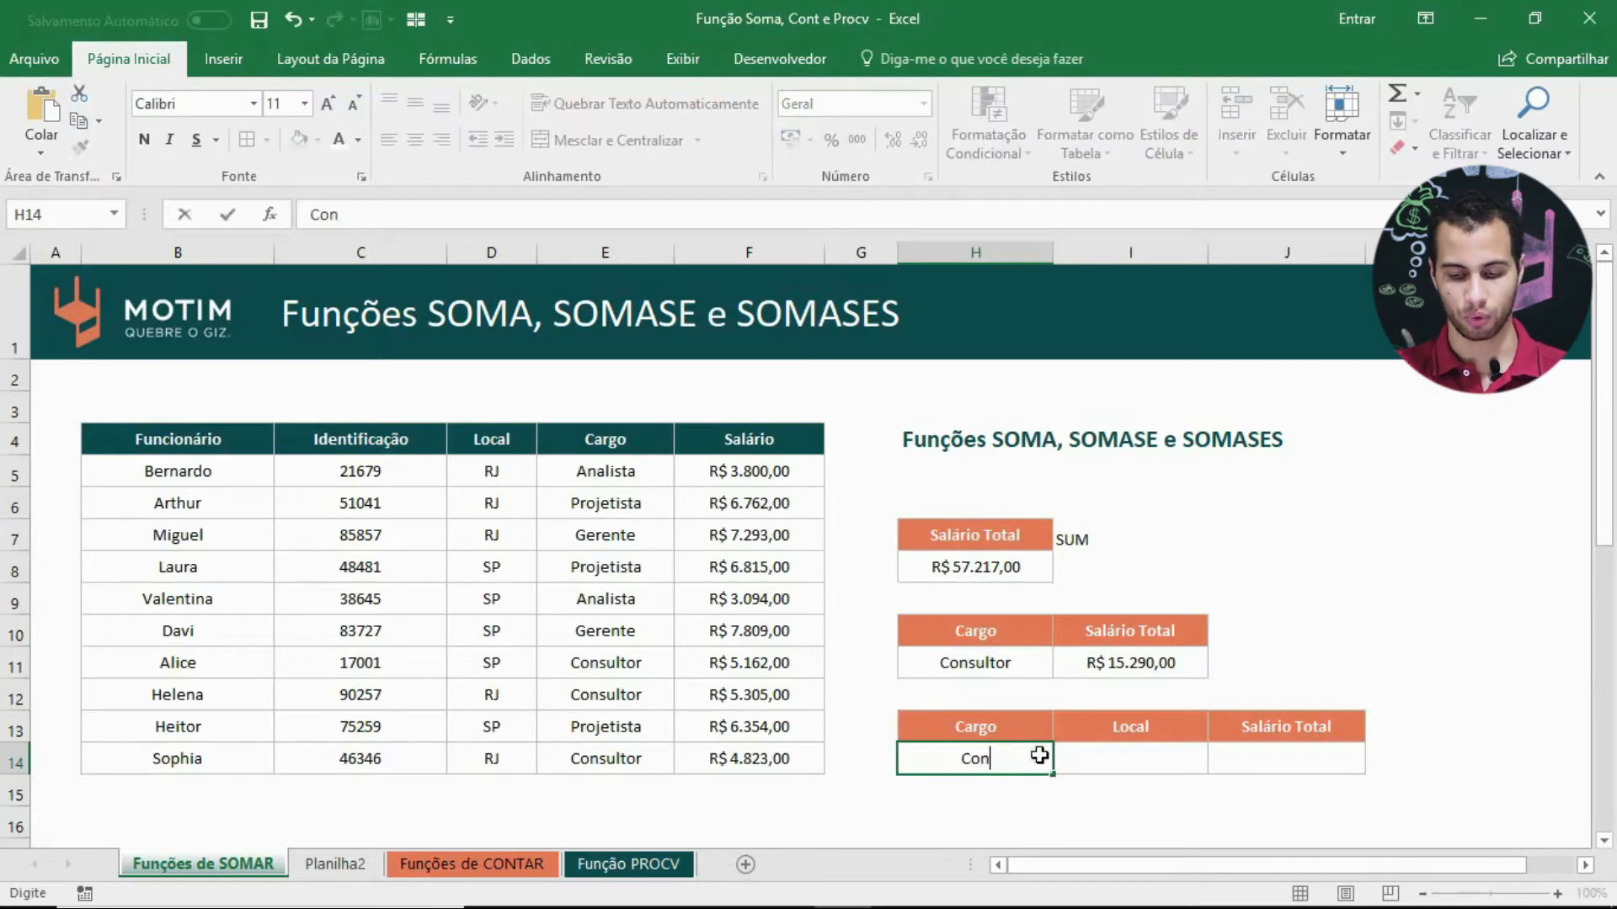
text(sultor)
key(Tab)
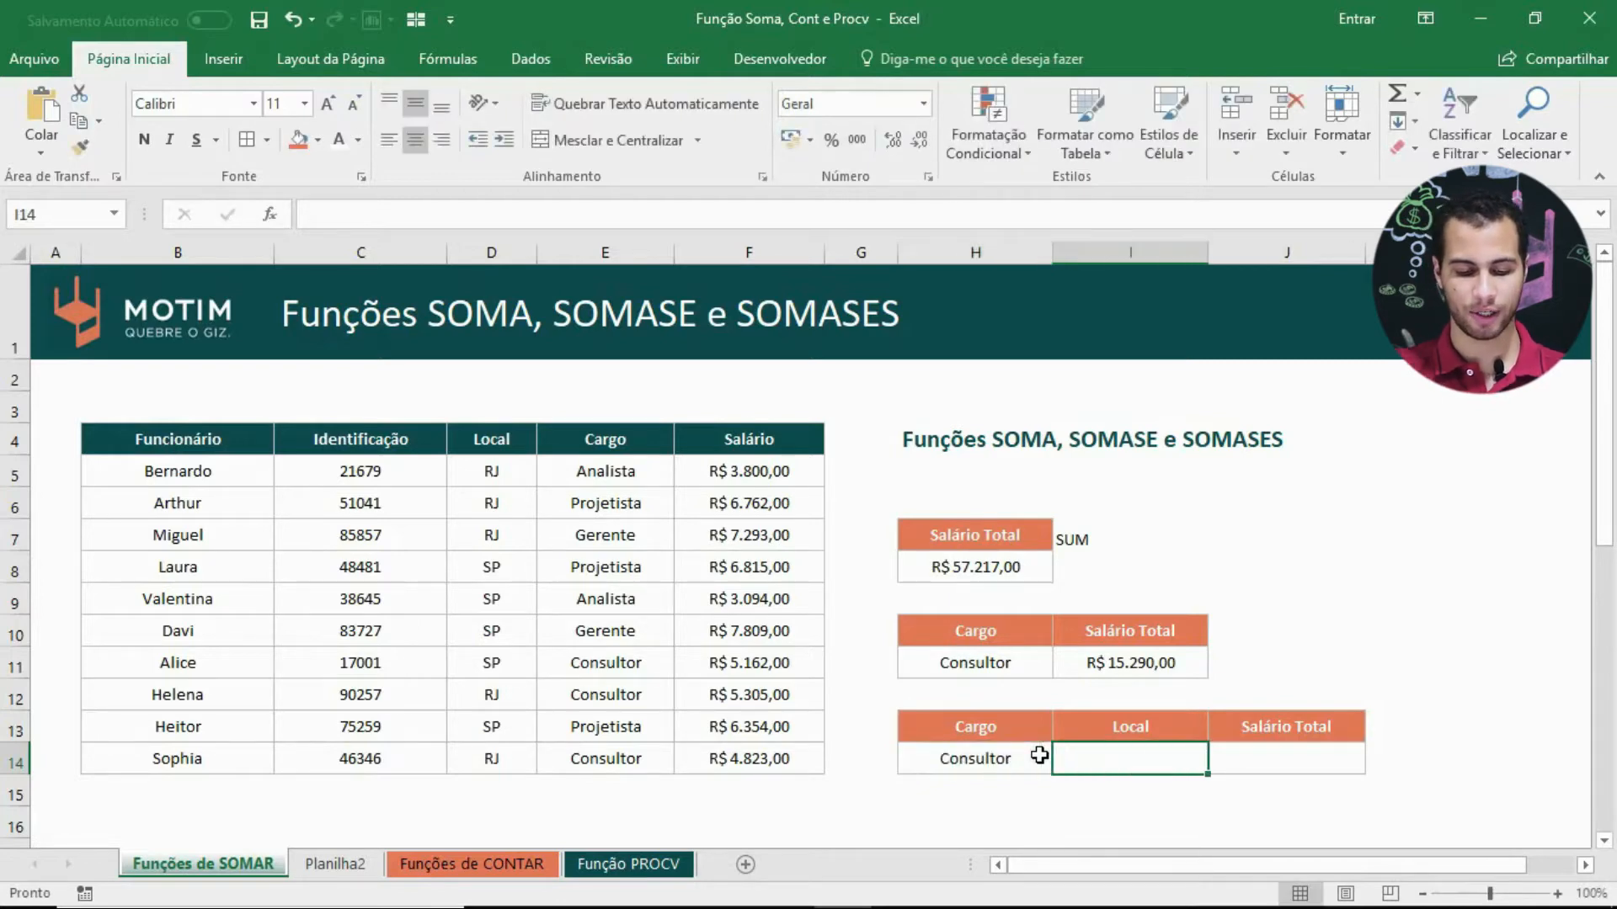
text(RJ)
key(Tab)
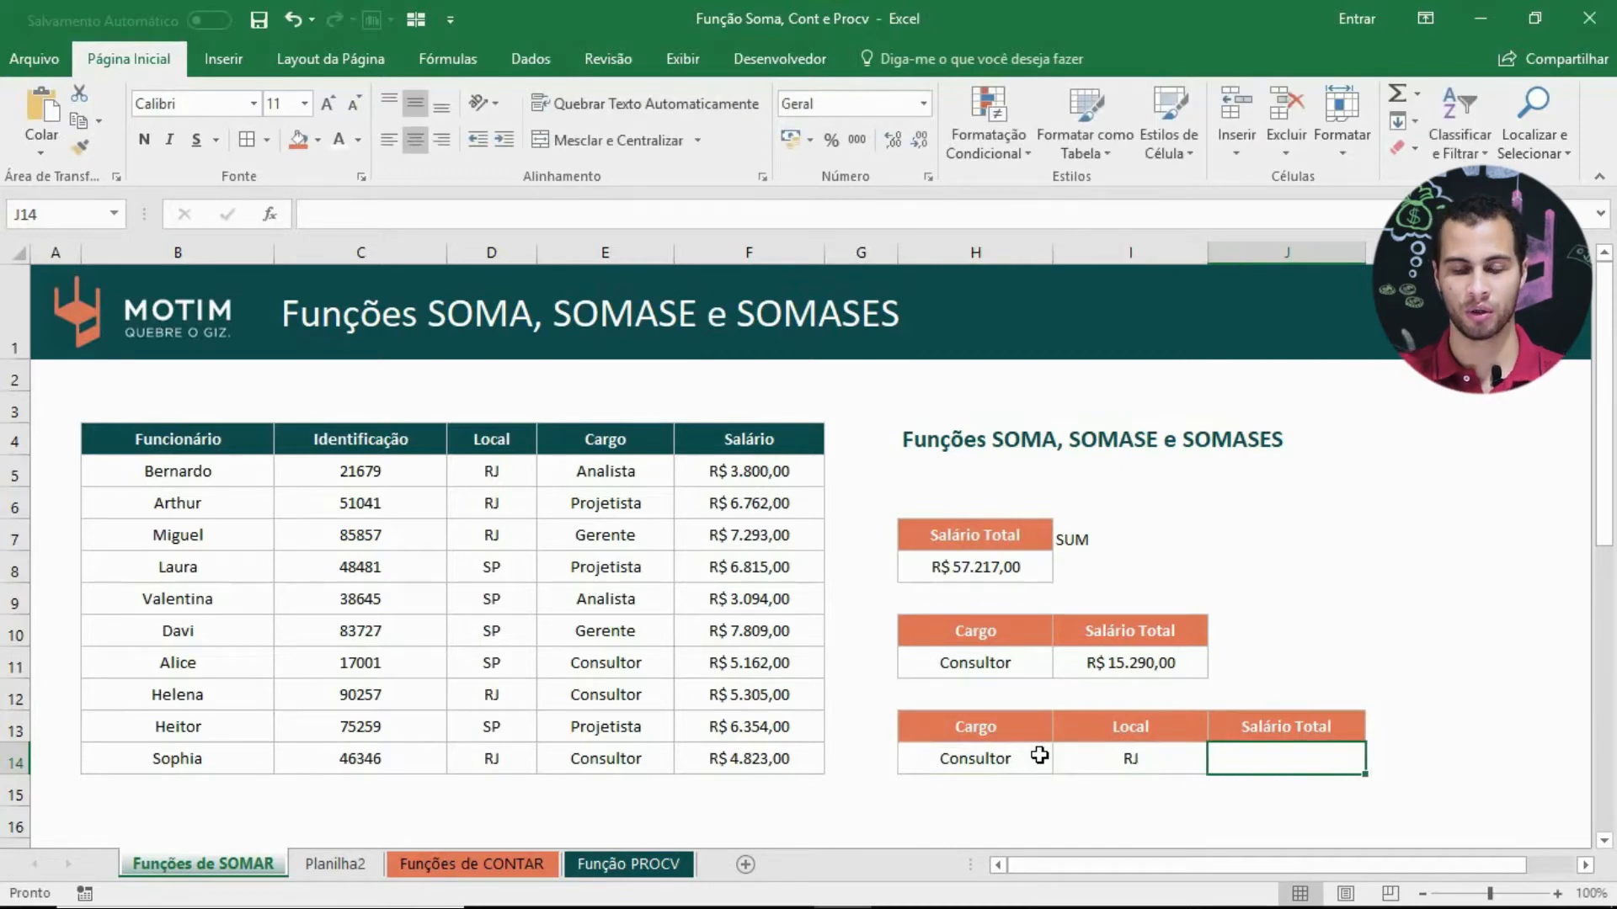
Step: Review the Salário, Cargo and Local columns of the employee table and the SOMASE formula in I11
drag(758, 470, 803, 748)
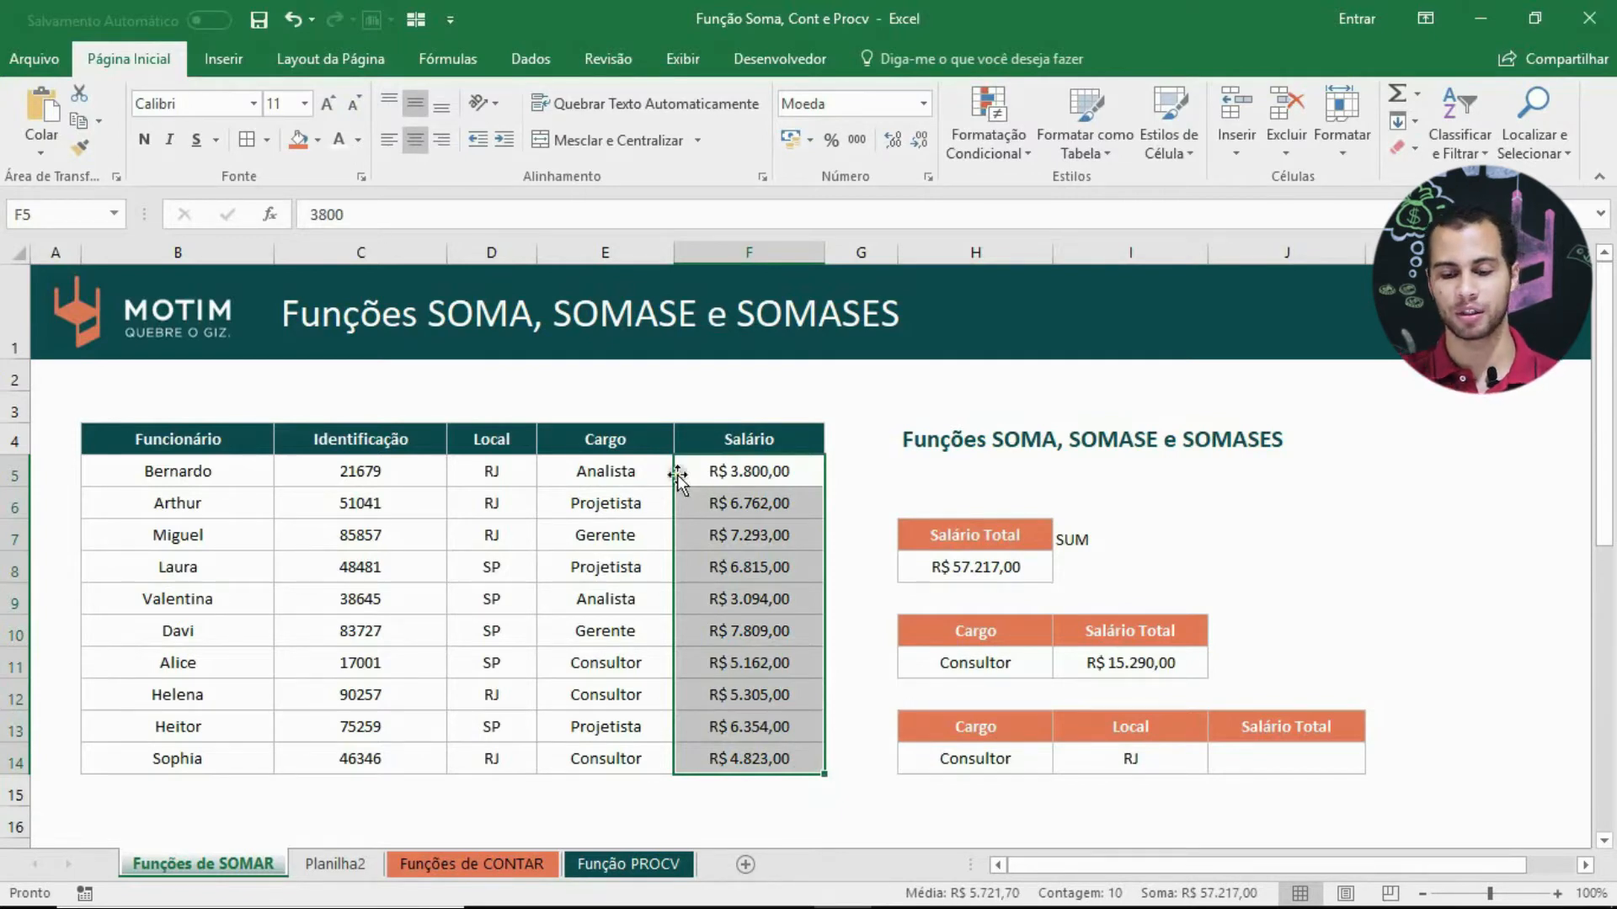
click(1086, 661)
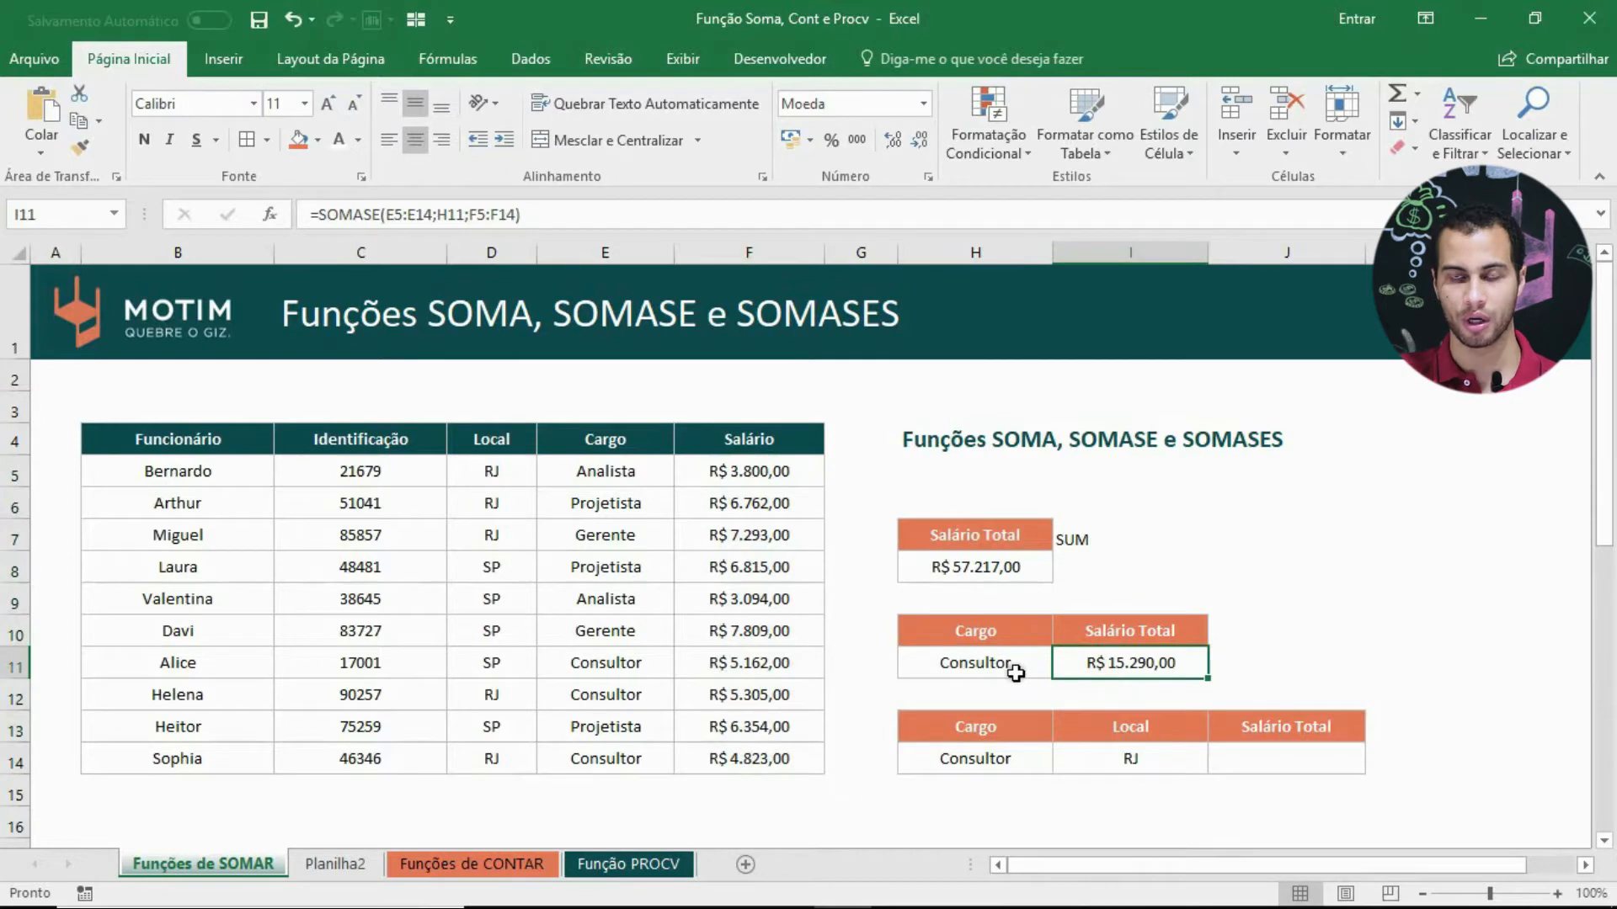
drag(654, 446, 599, 734)
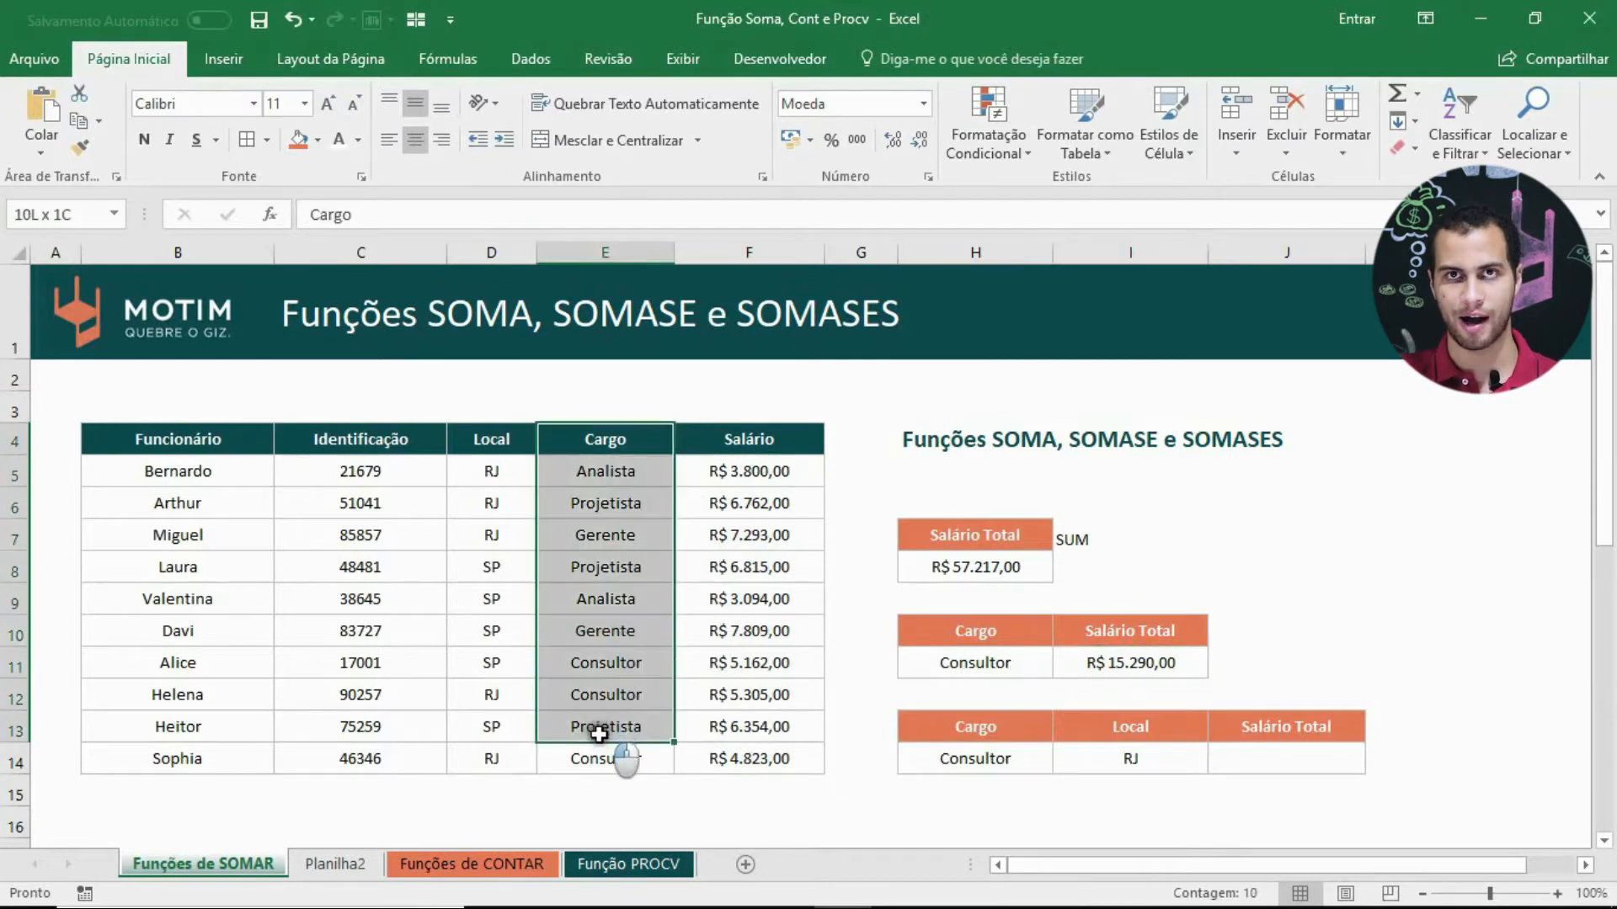
click(598, 734)
drag(658, 436, 632, 747)
drag(491, 461, 493, 738)
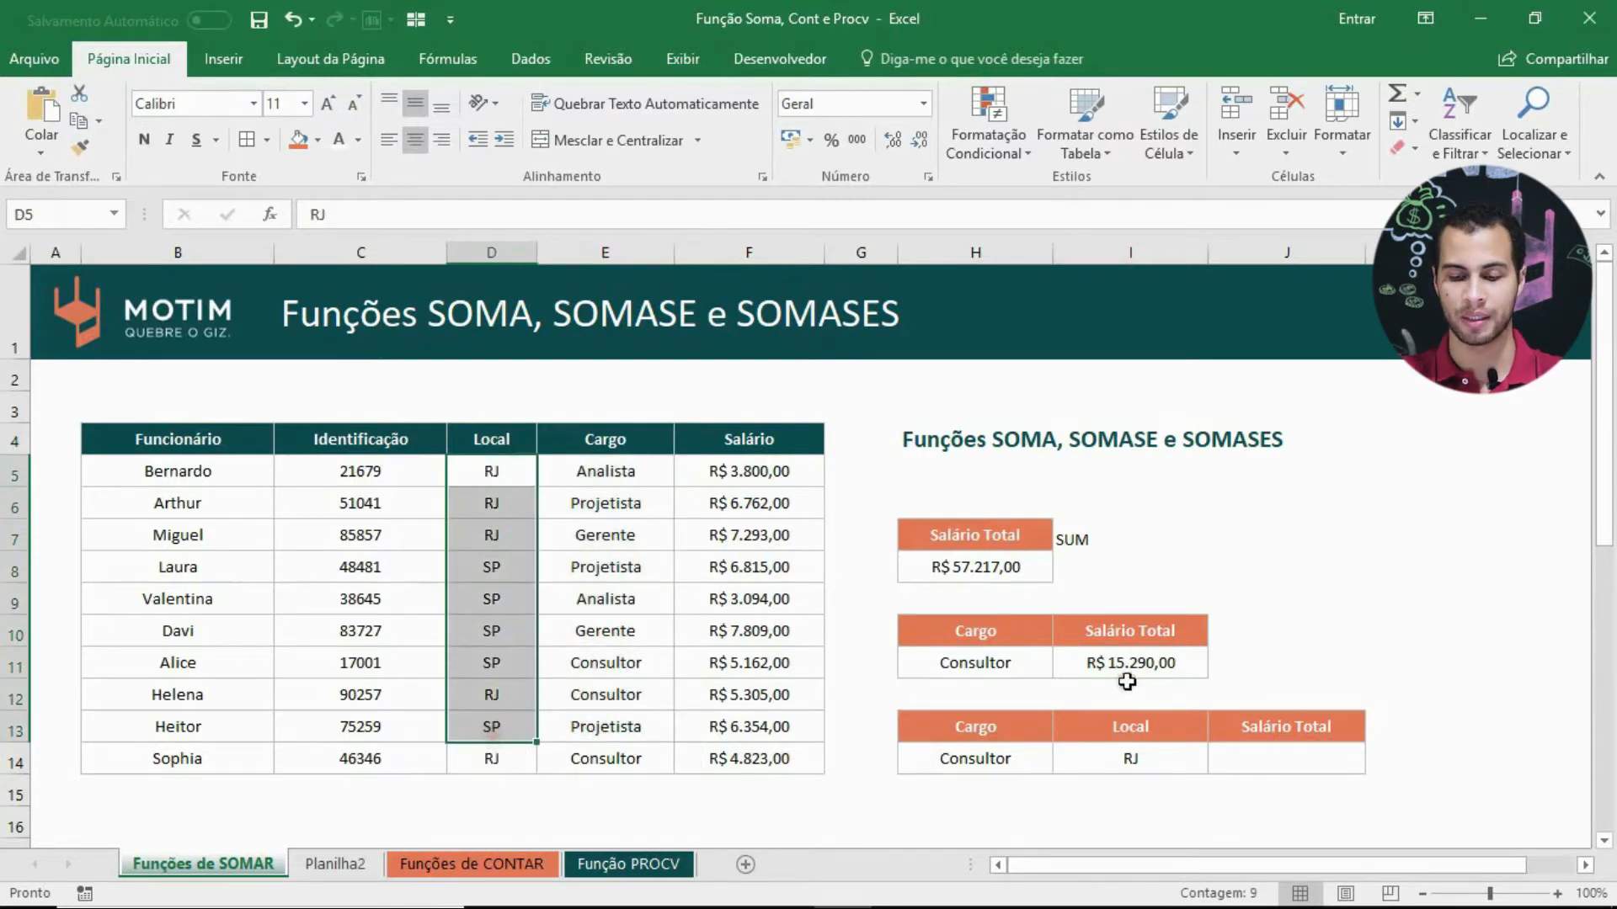
Step: Start a SOMASES formula in J14 with the salaries F5:F14 as the sum range
click(1258, 768)
text(=somases)
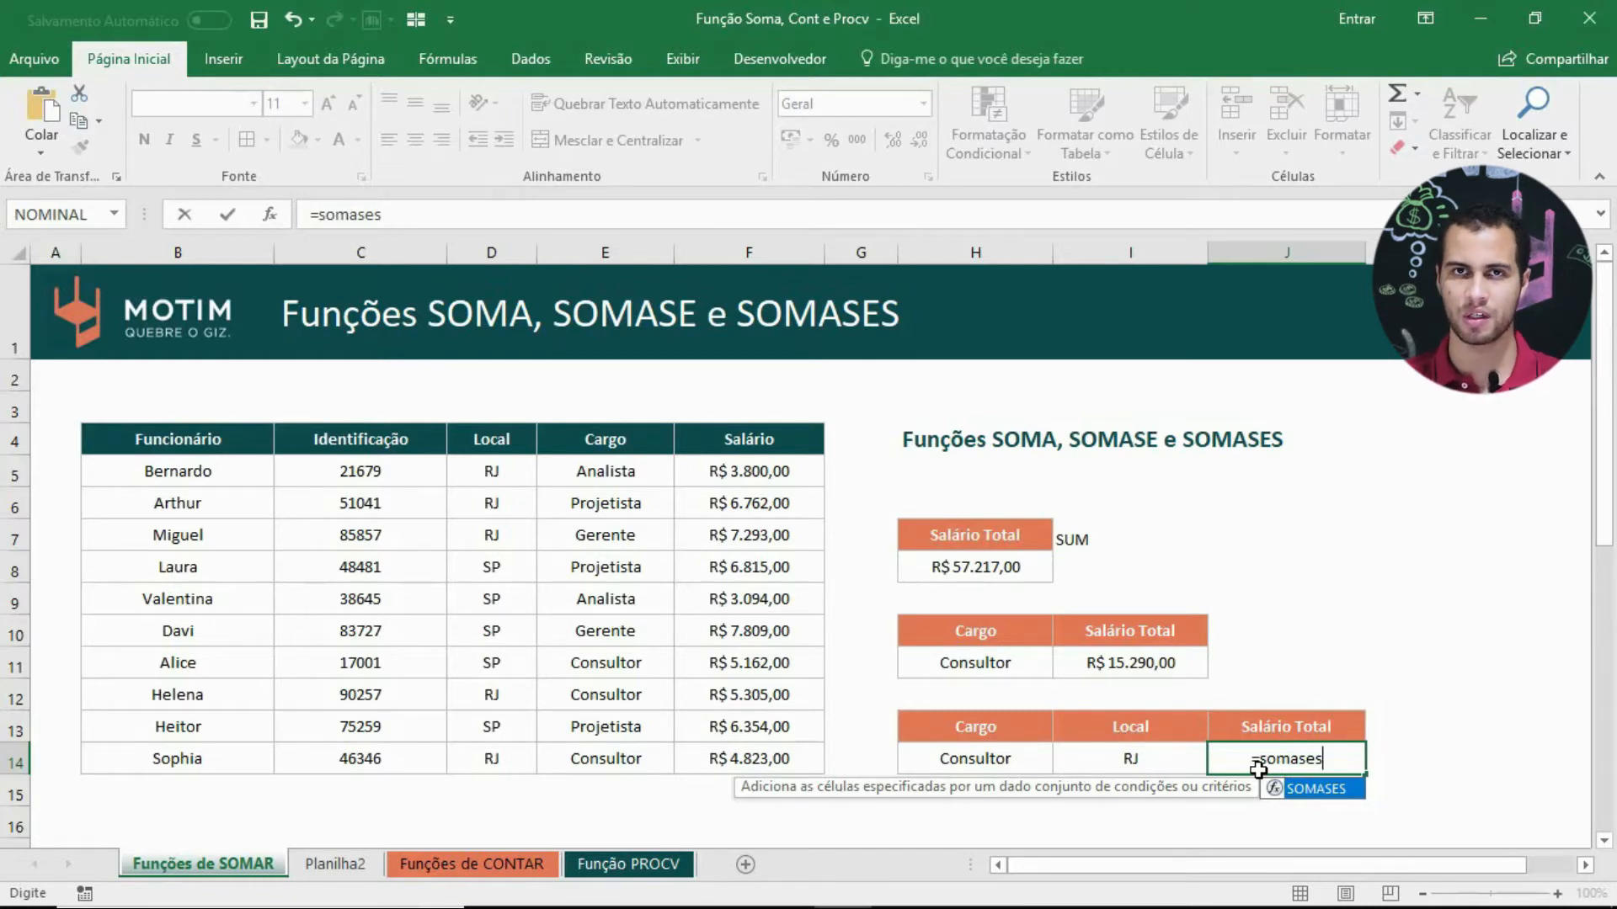
key(Tab)
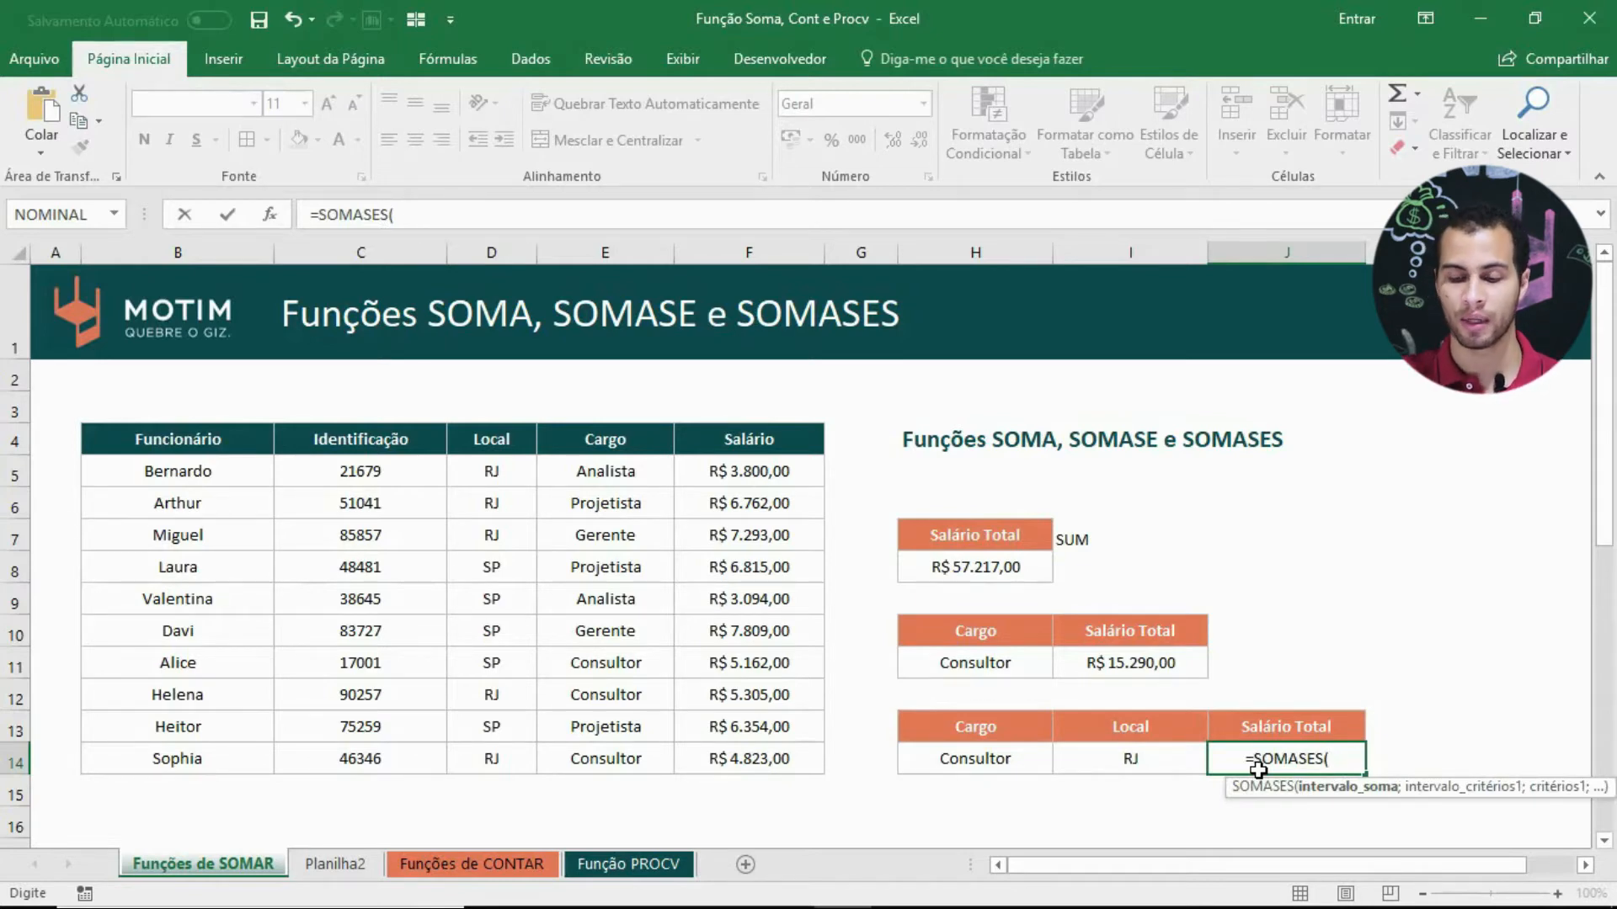
drag(739, 472, 773, 762)
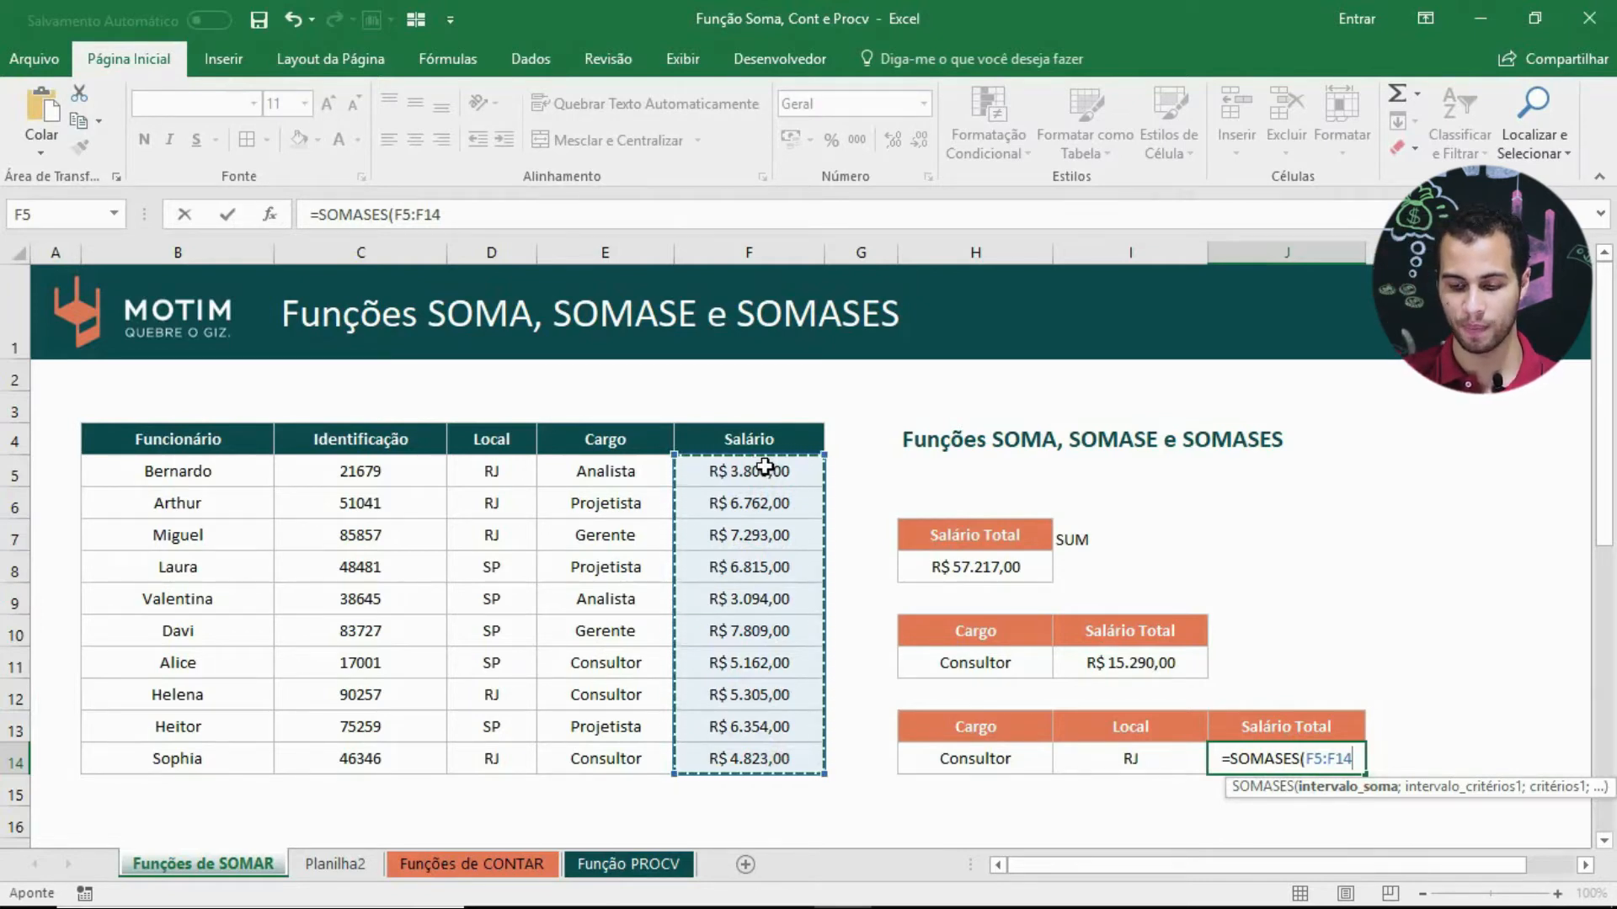
text(;)
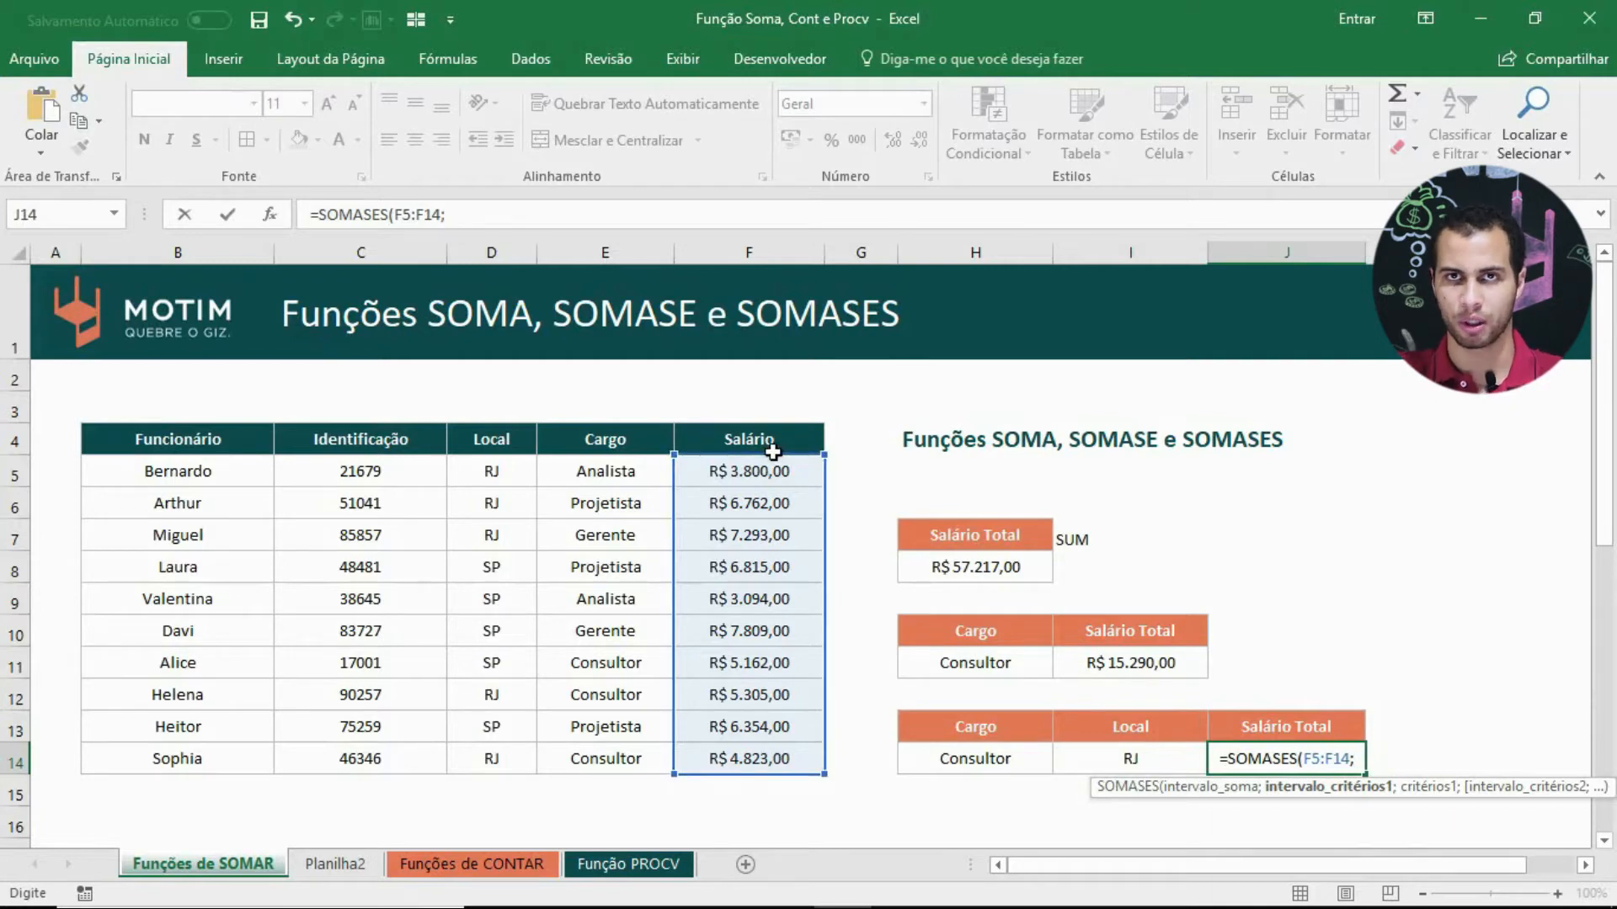
Step: Add the Local range D5:D14 with criterion I14 as the first condition of the SOMASES formula
click(509, 476)
drag(507, 489, 493, 760)
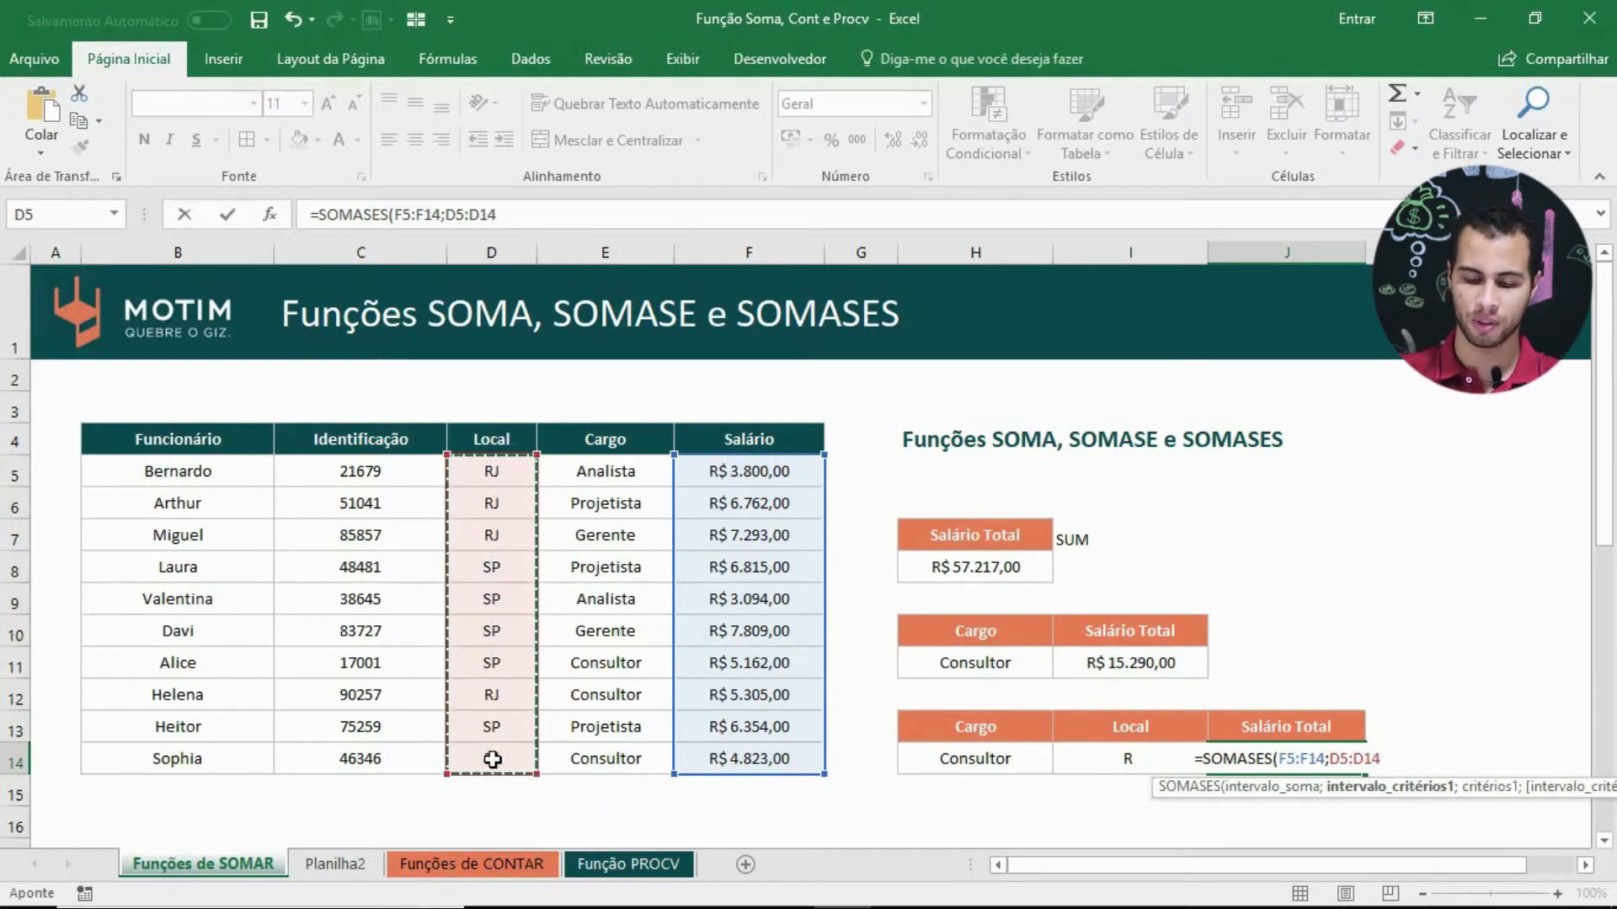
text(;)
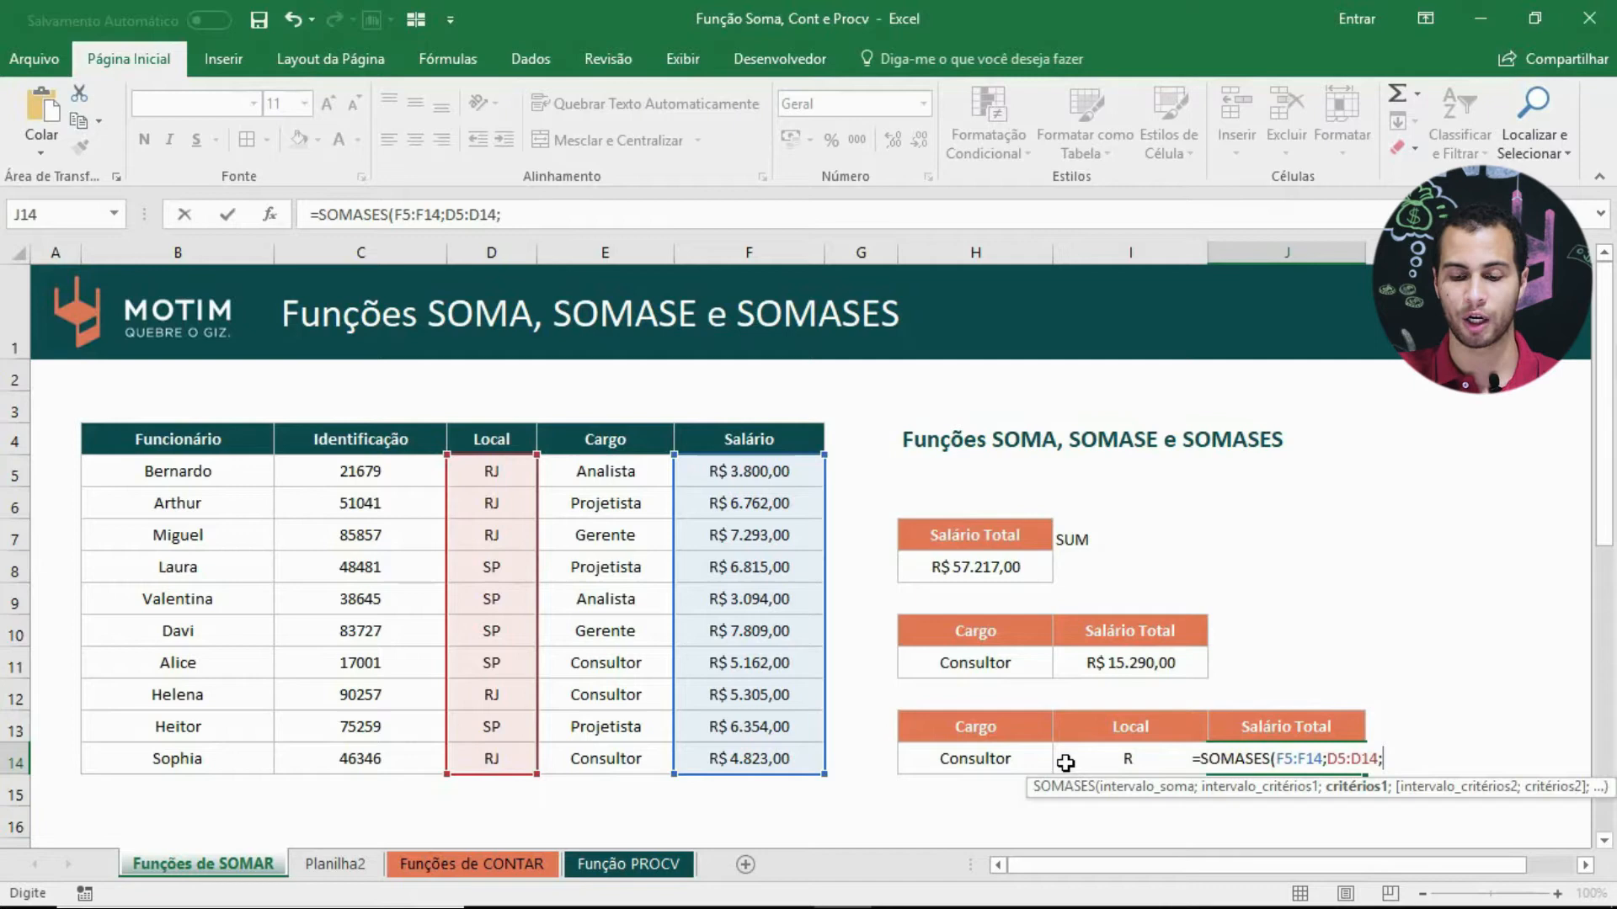
click(1066, 763)
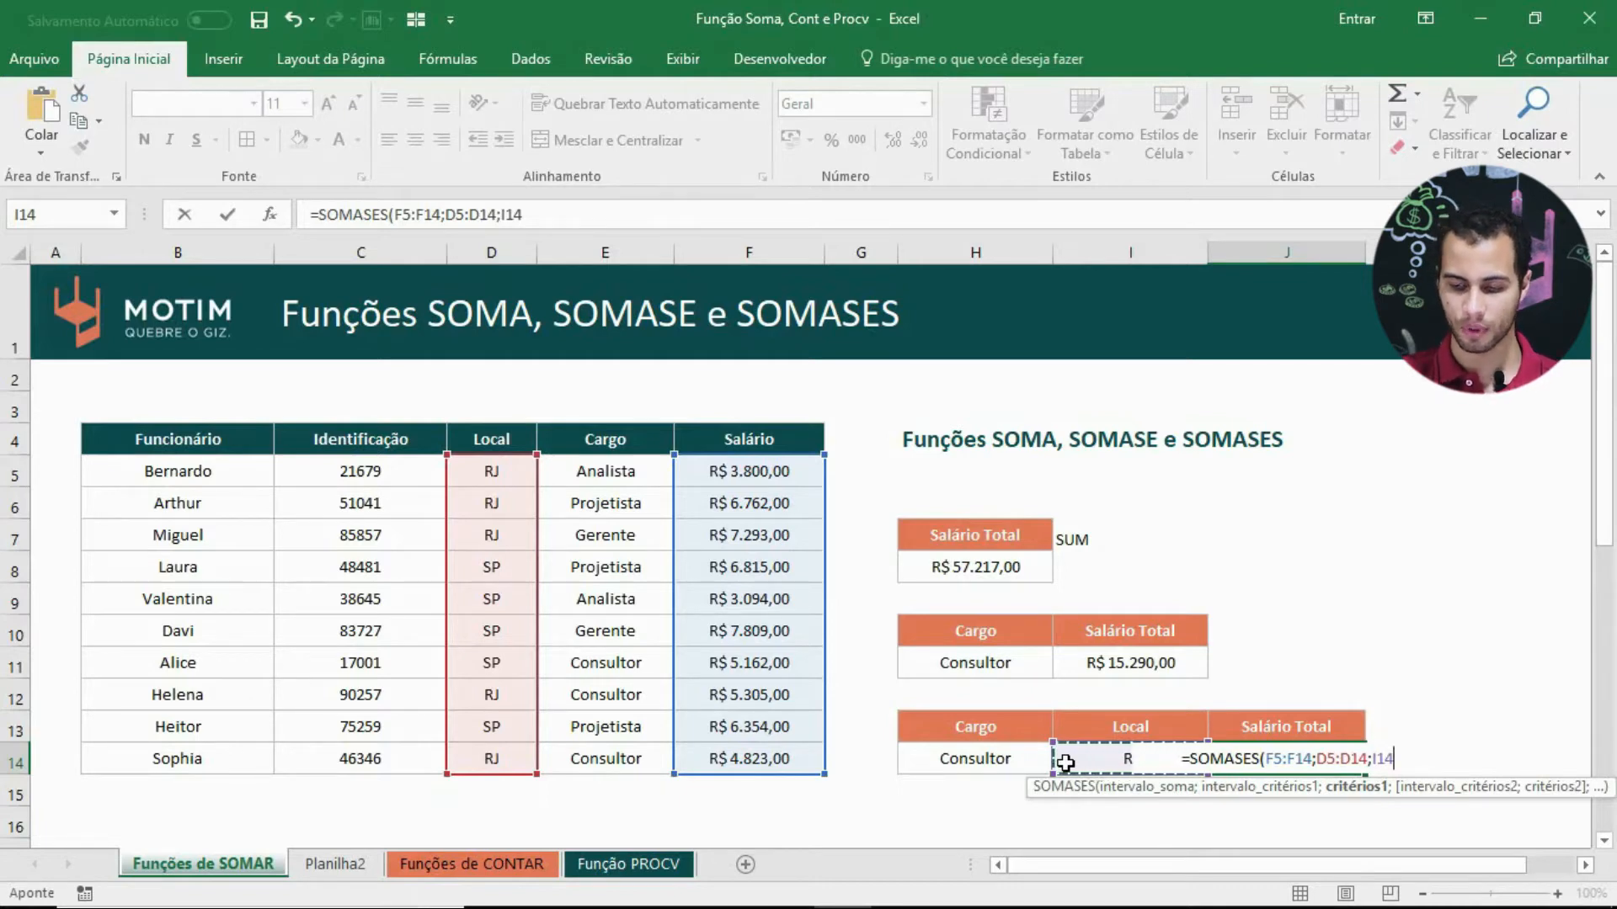
text(;)
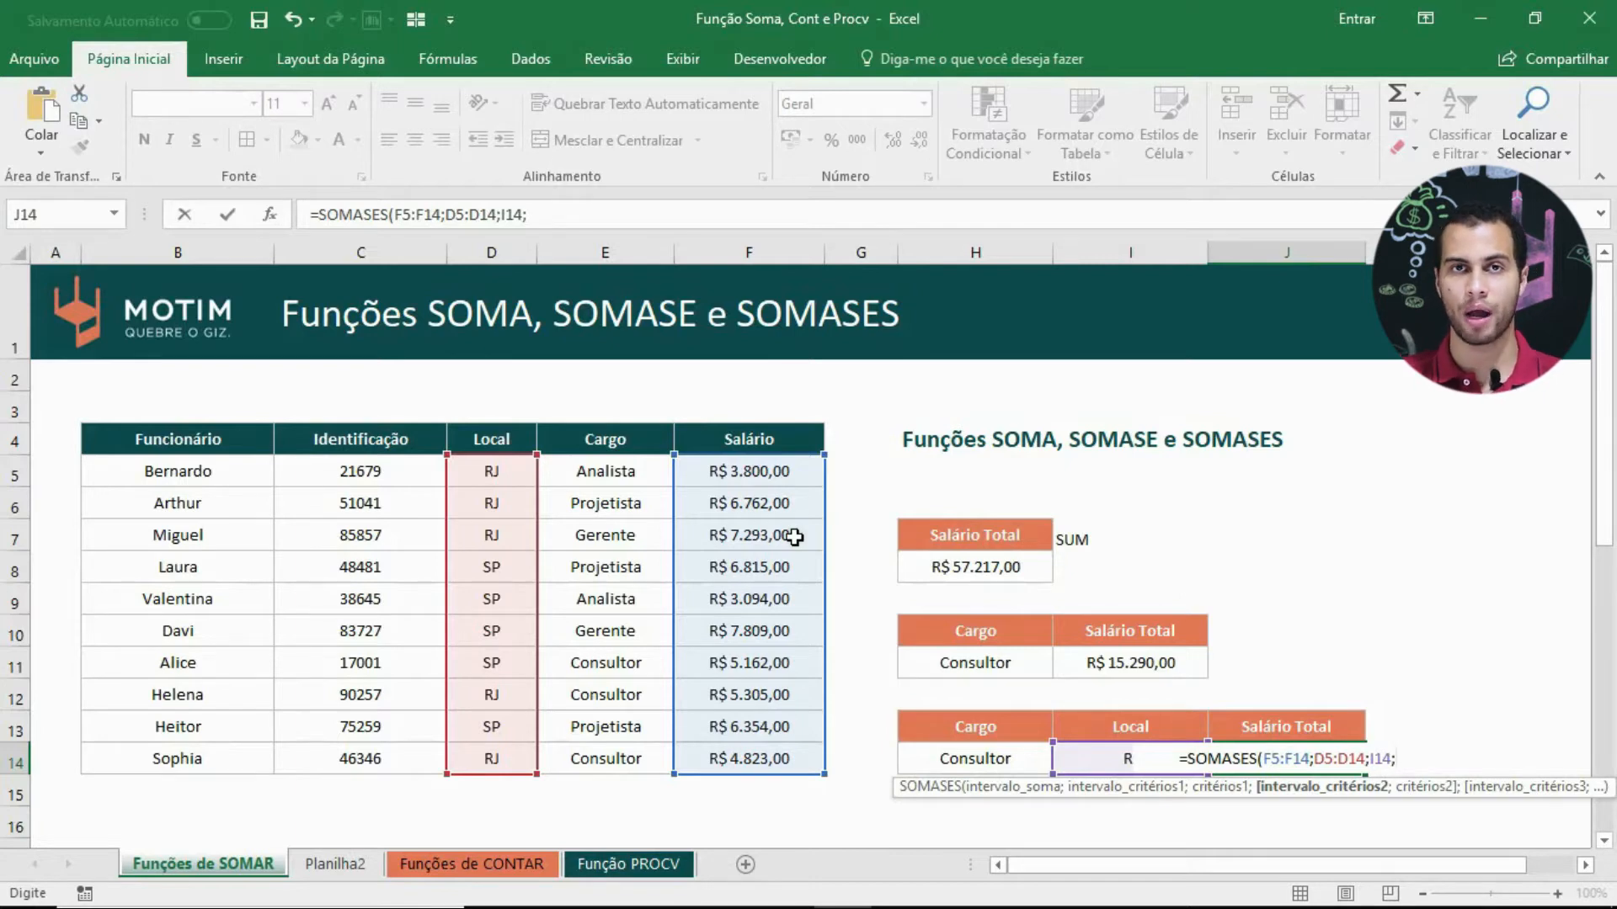
Step: Add the Cargo range E5:E14 with criterion H14 as the second condition and complete the SOMASES formula in J14
drag(605, 469, 609, 775)
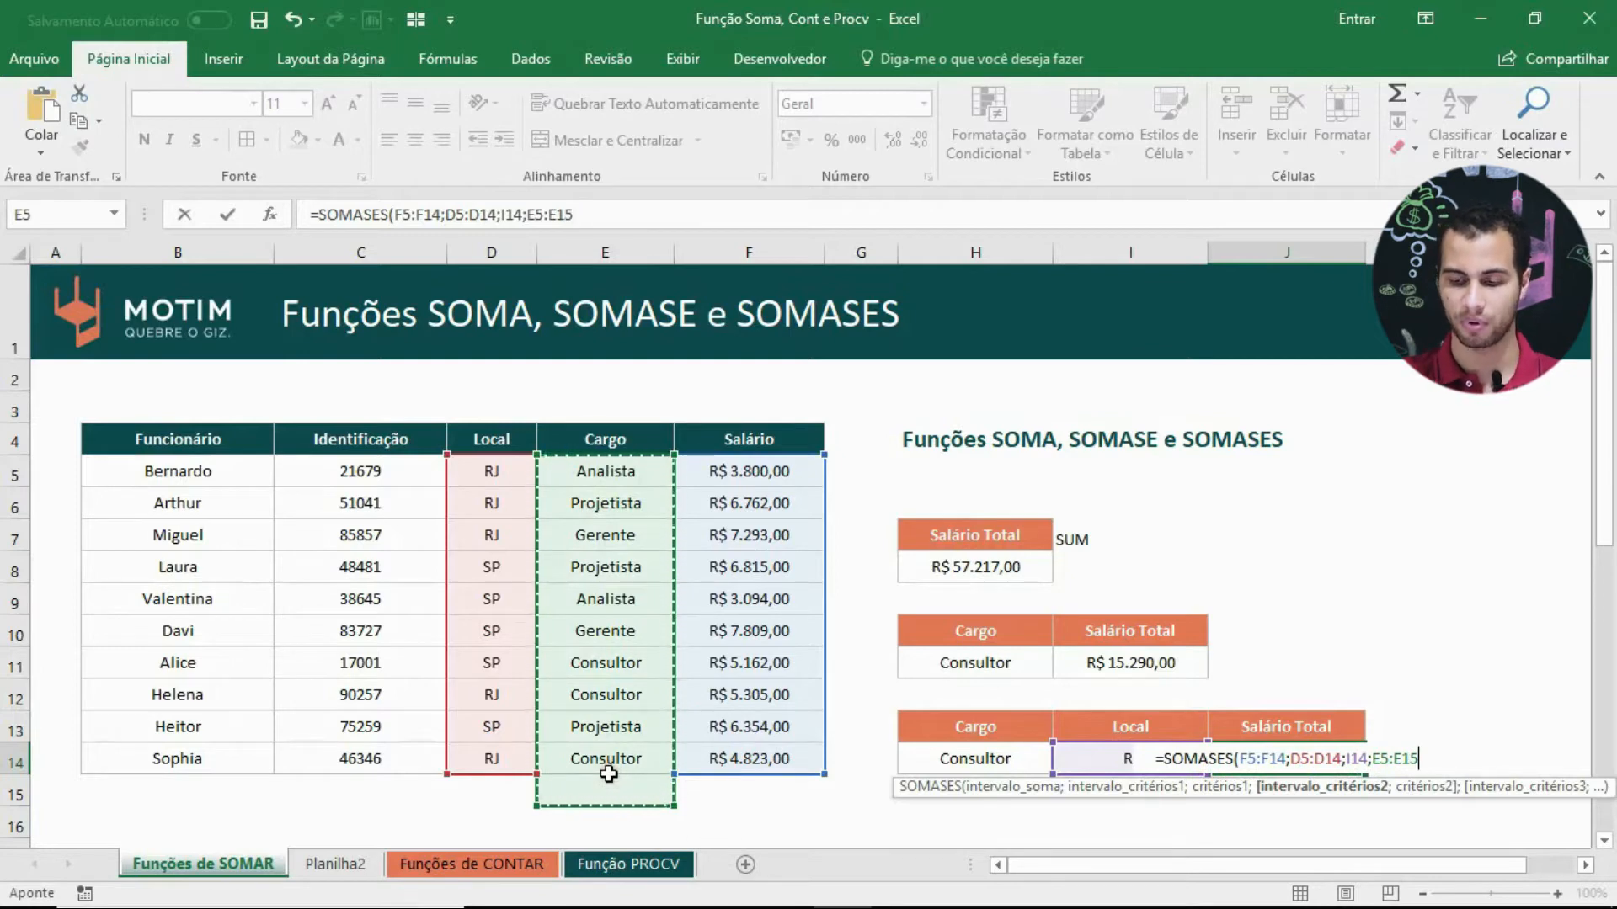
text(;)
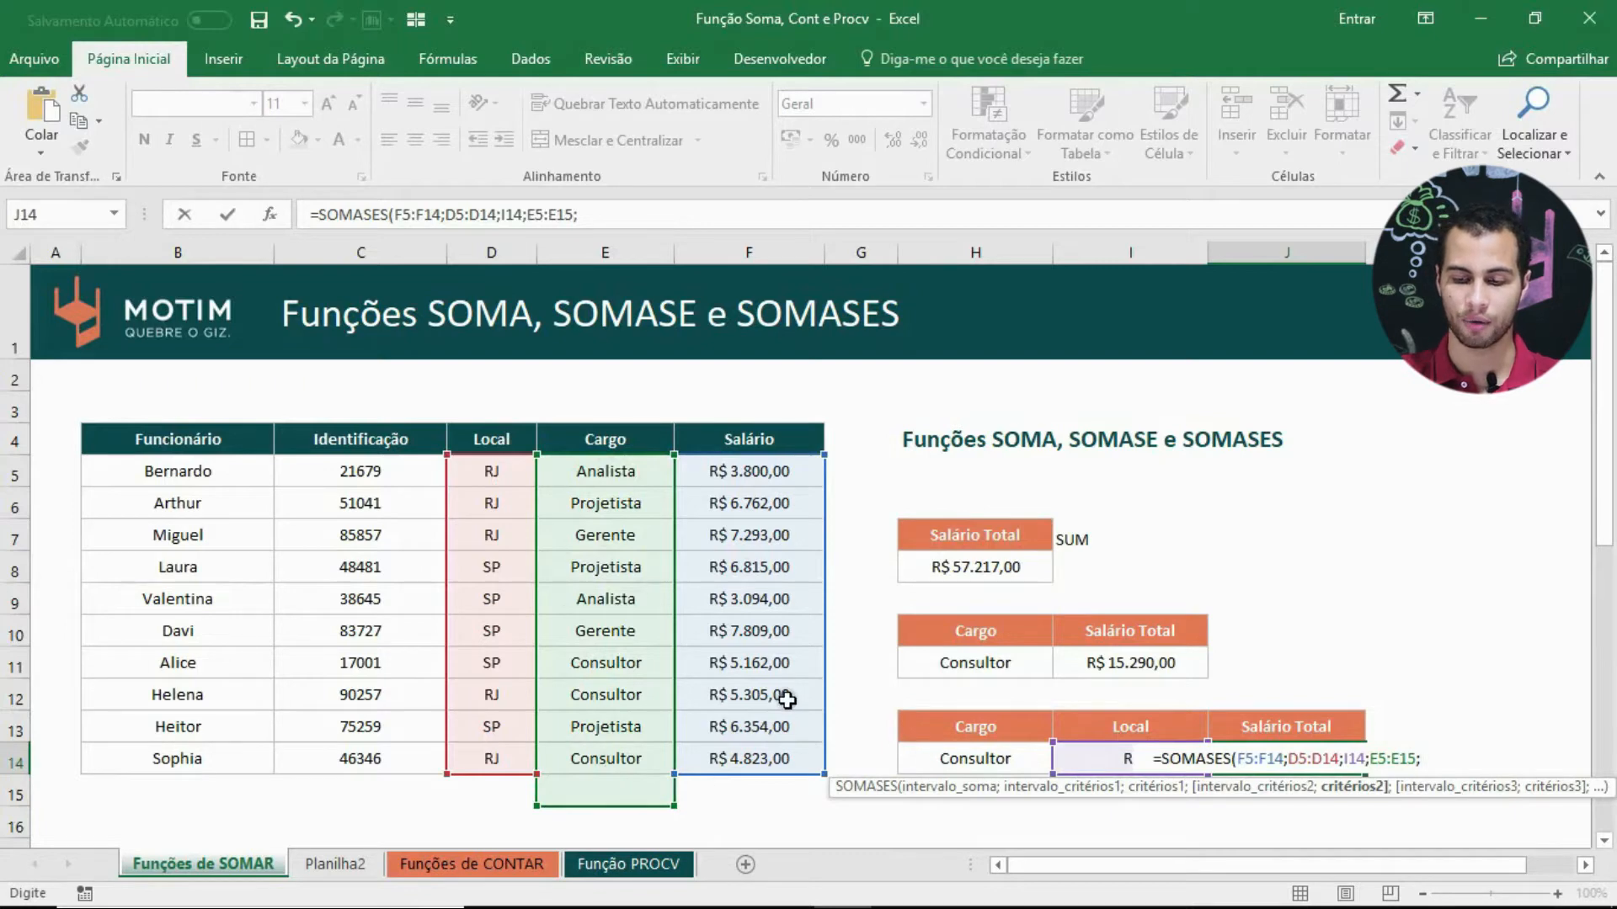
key(BackSpace)
key(BackSpace)
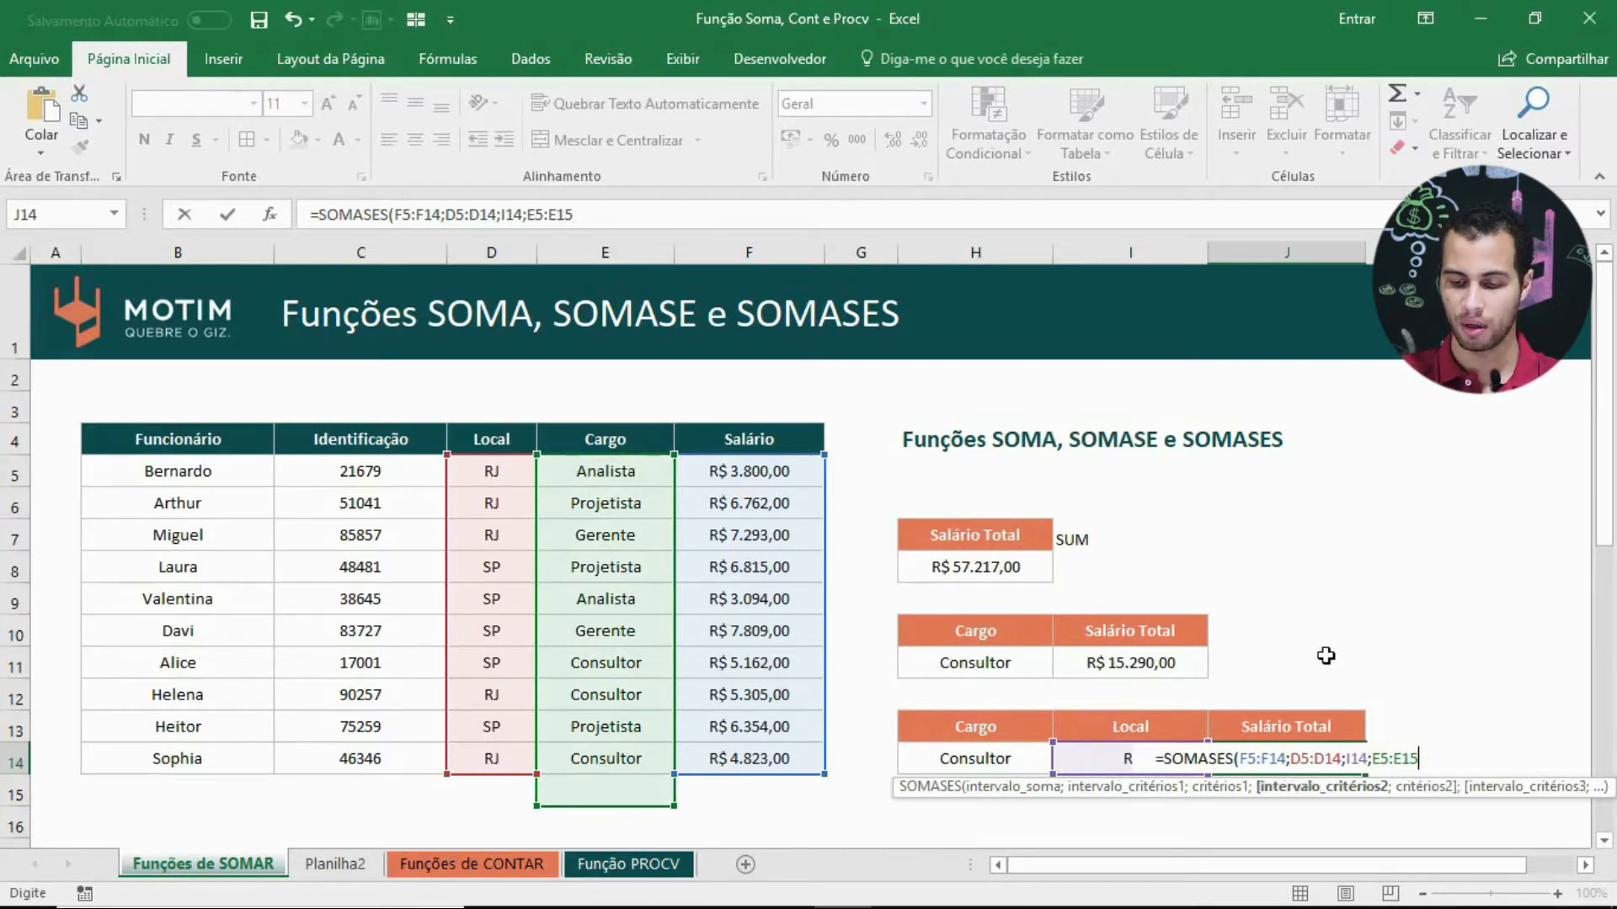
text(4)
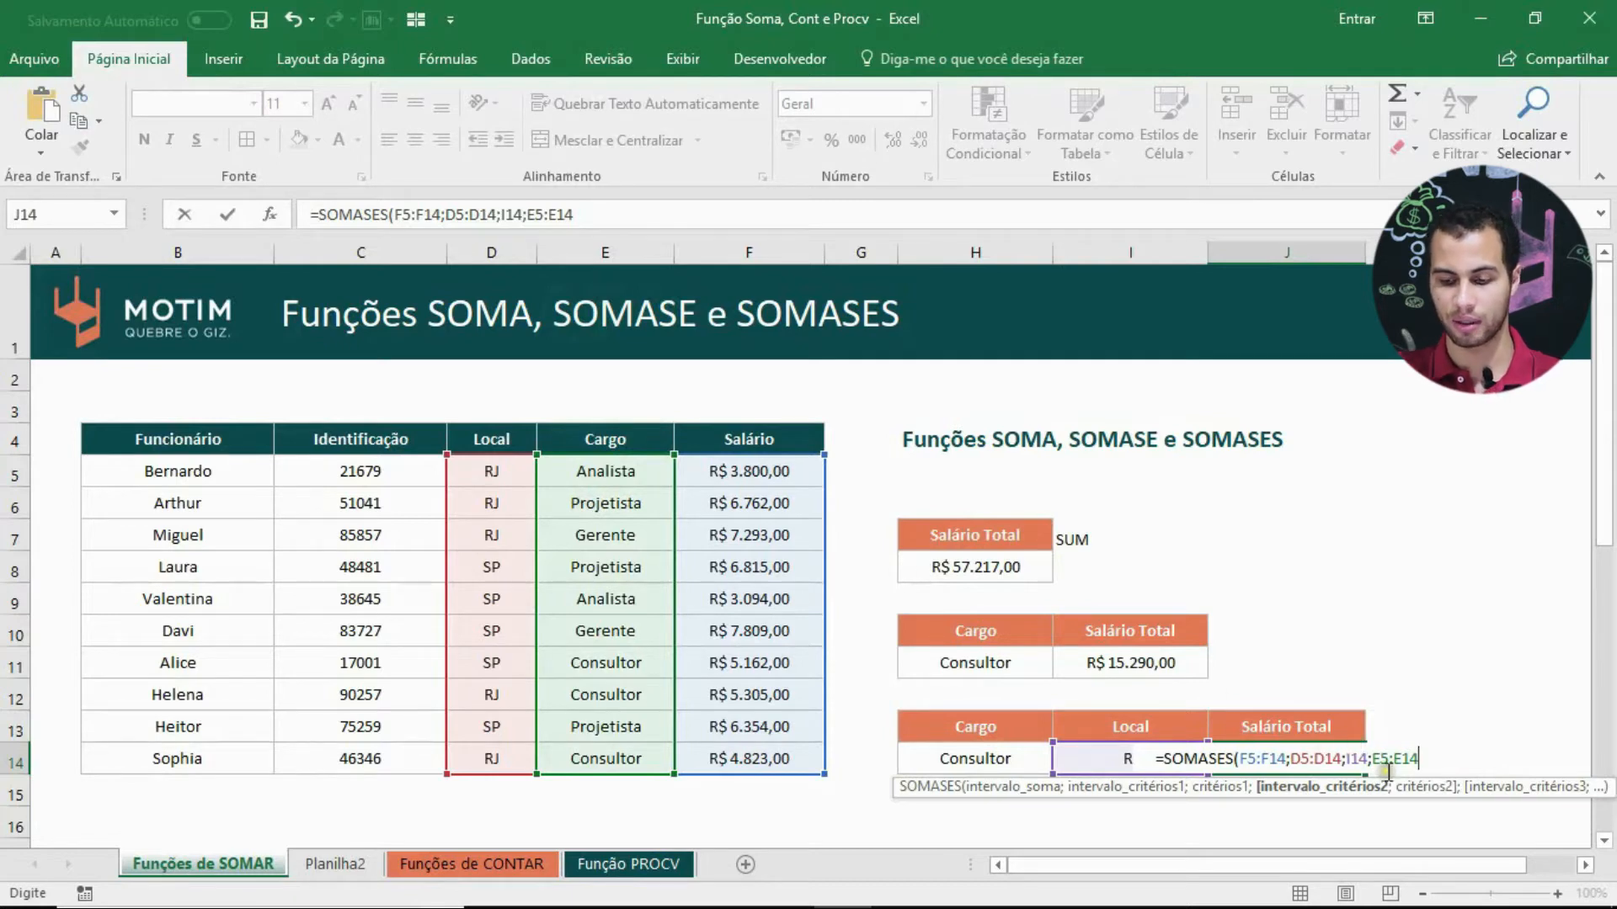
text(;)
click(952, 757)
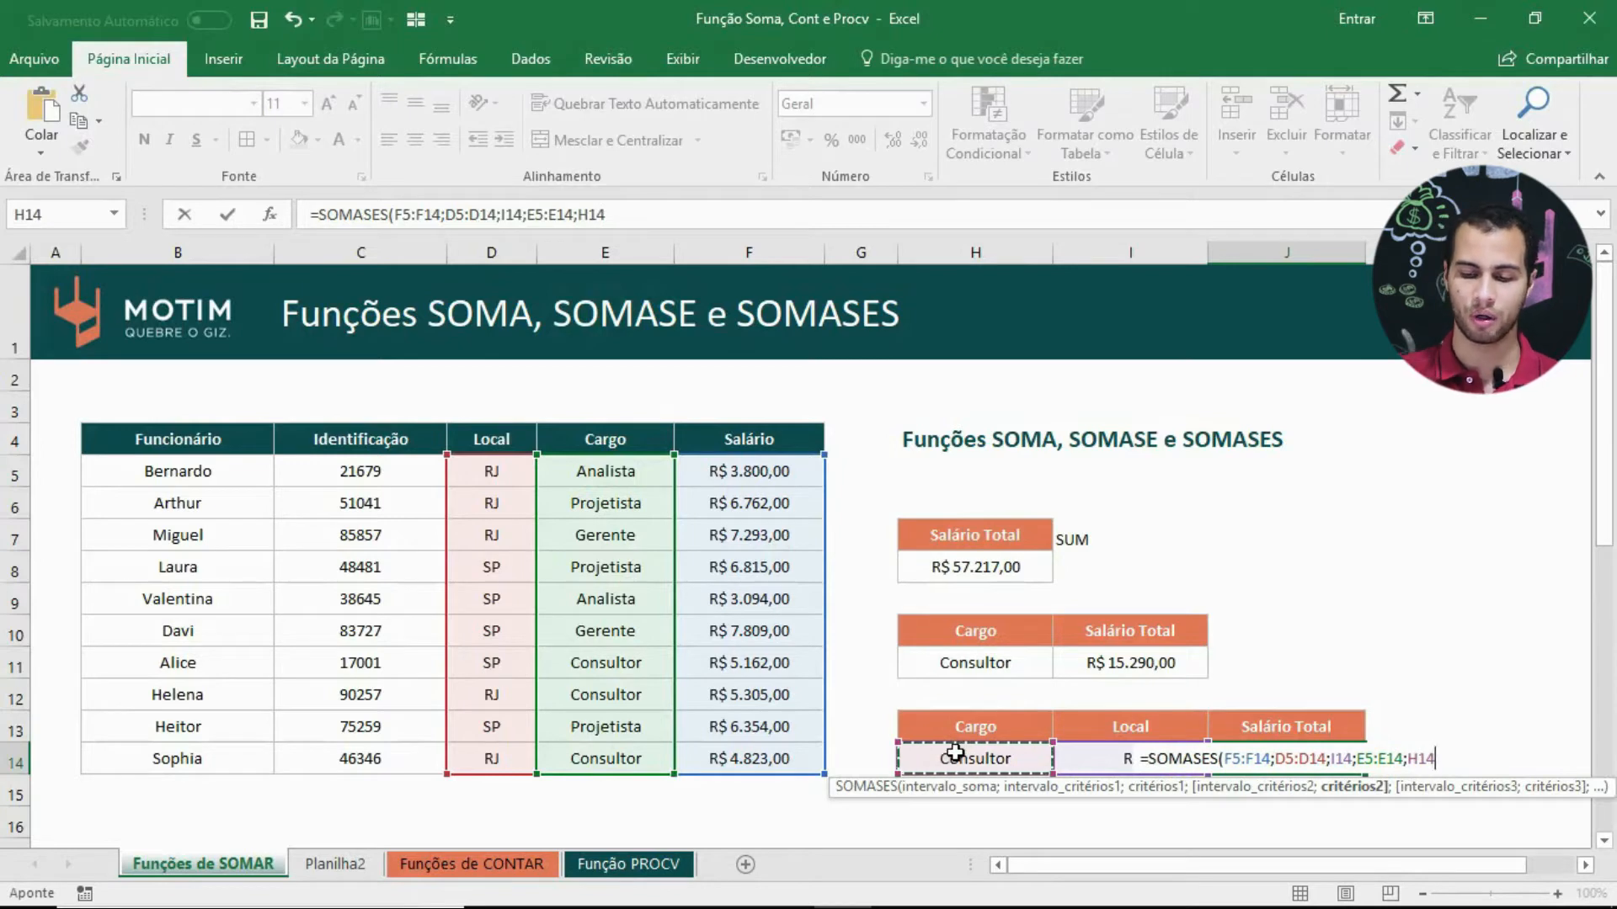
text())
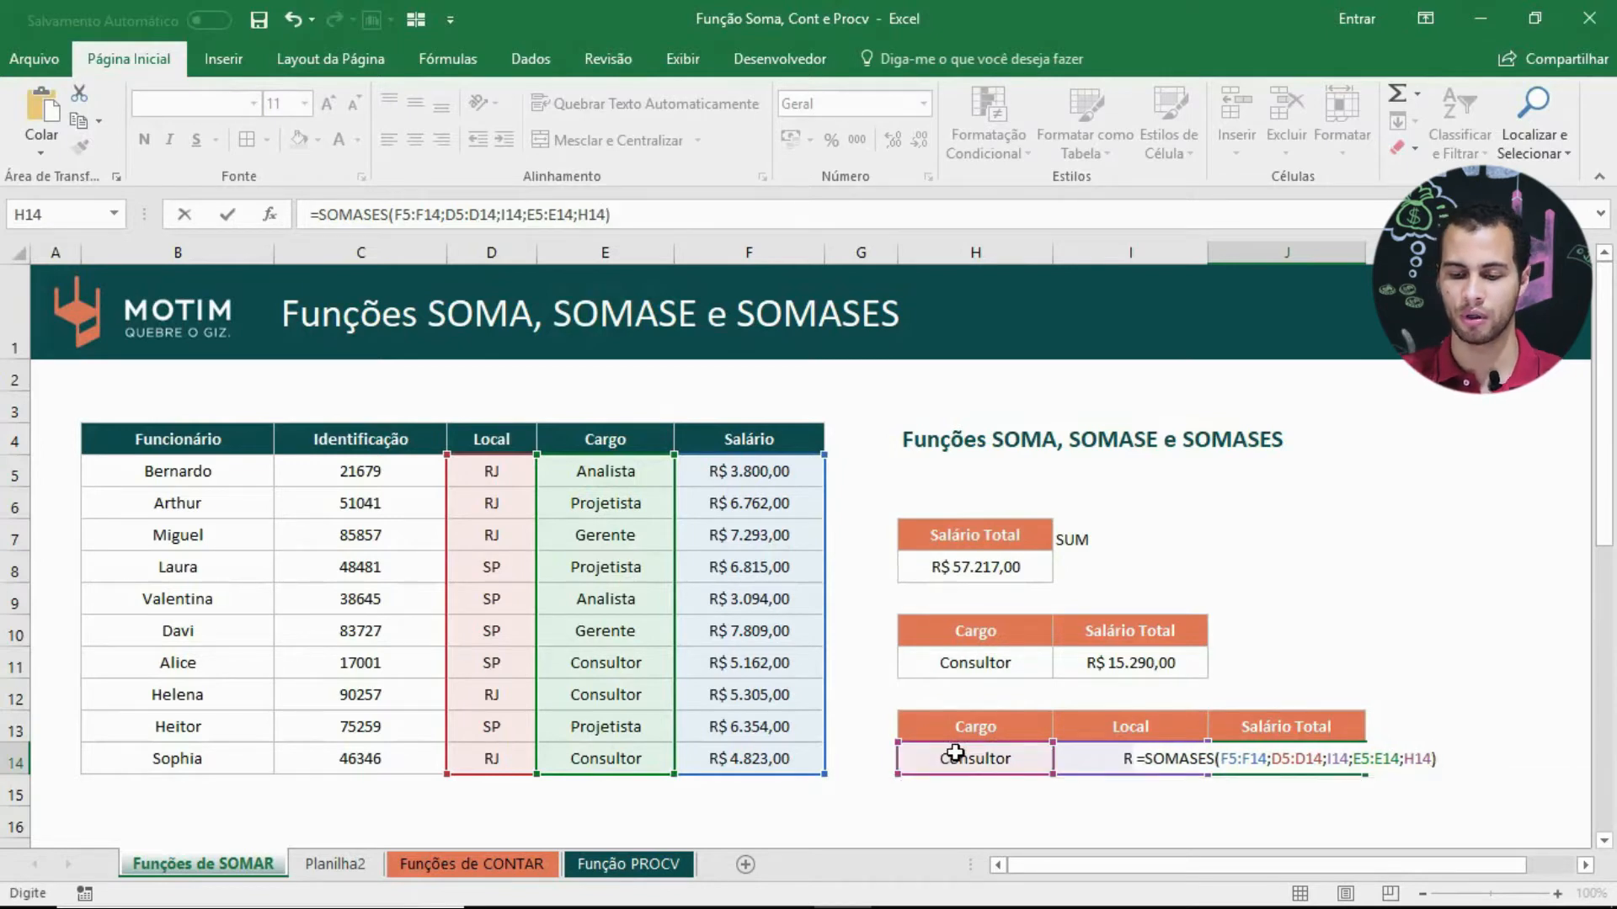
key(Return)
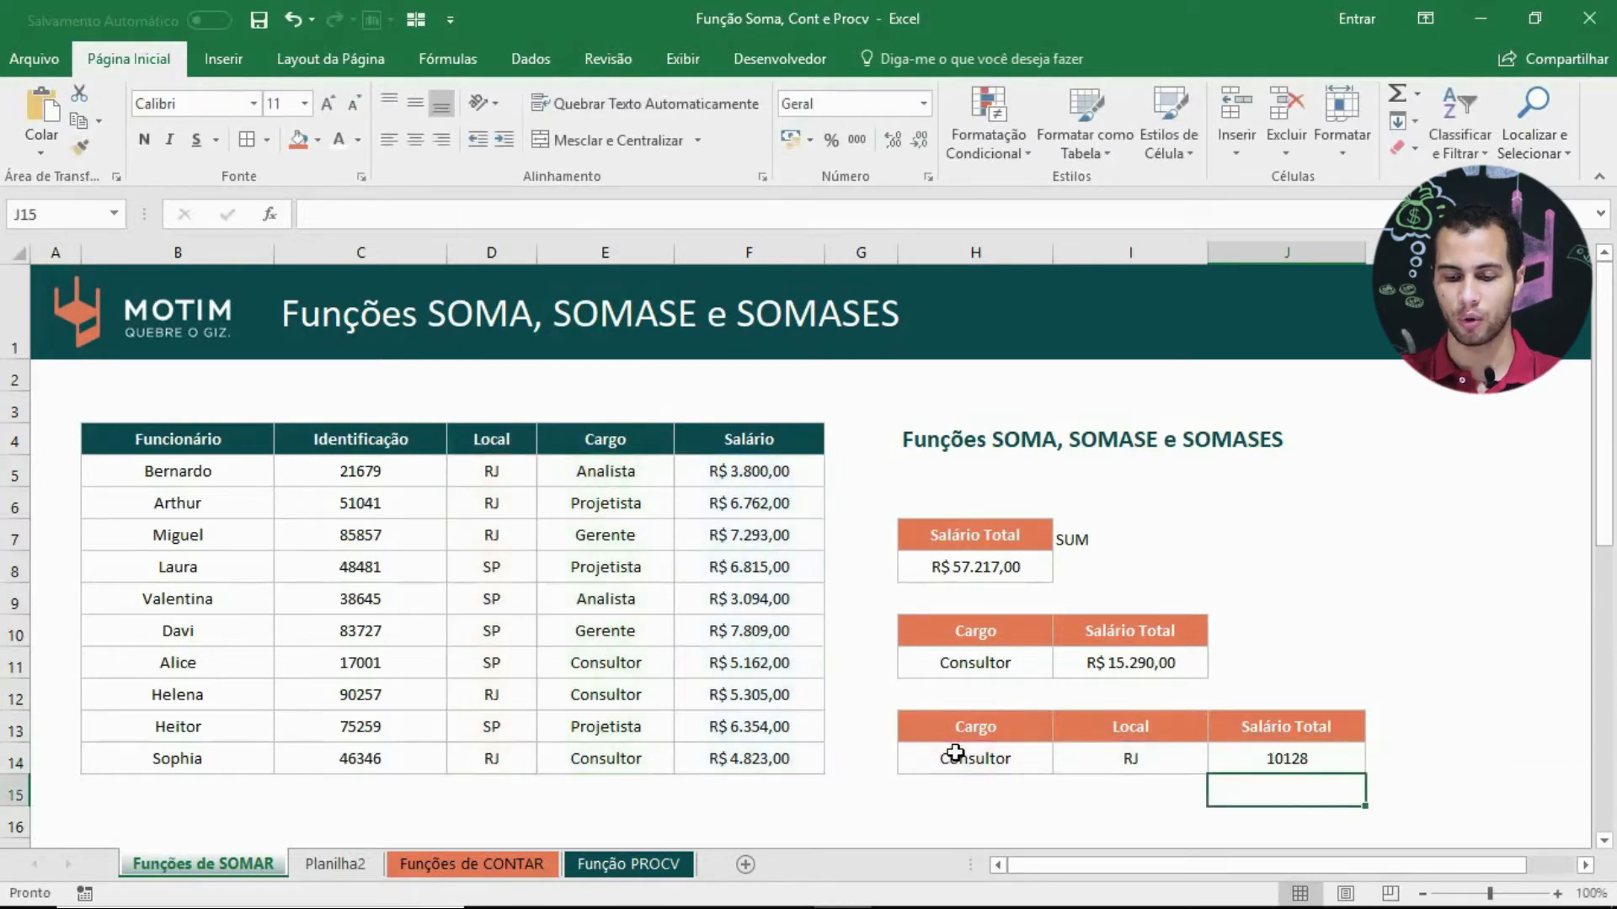
Step: Format J14 as currency (Moeda) and check its criteria against the matching salaries in F12 and F14
click(1302, 758)
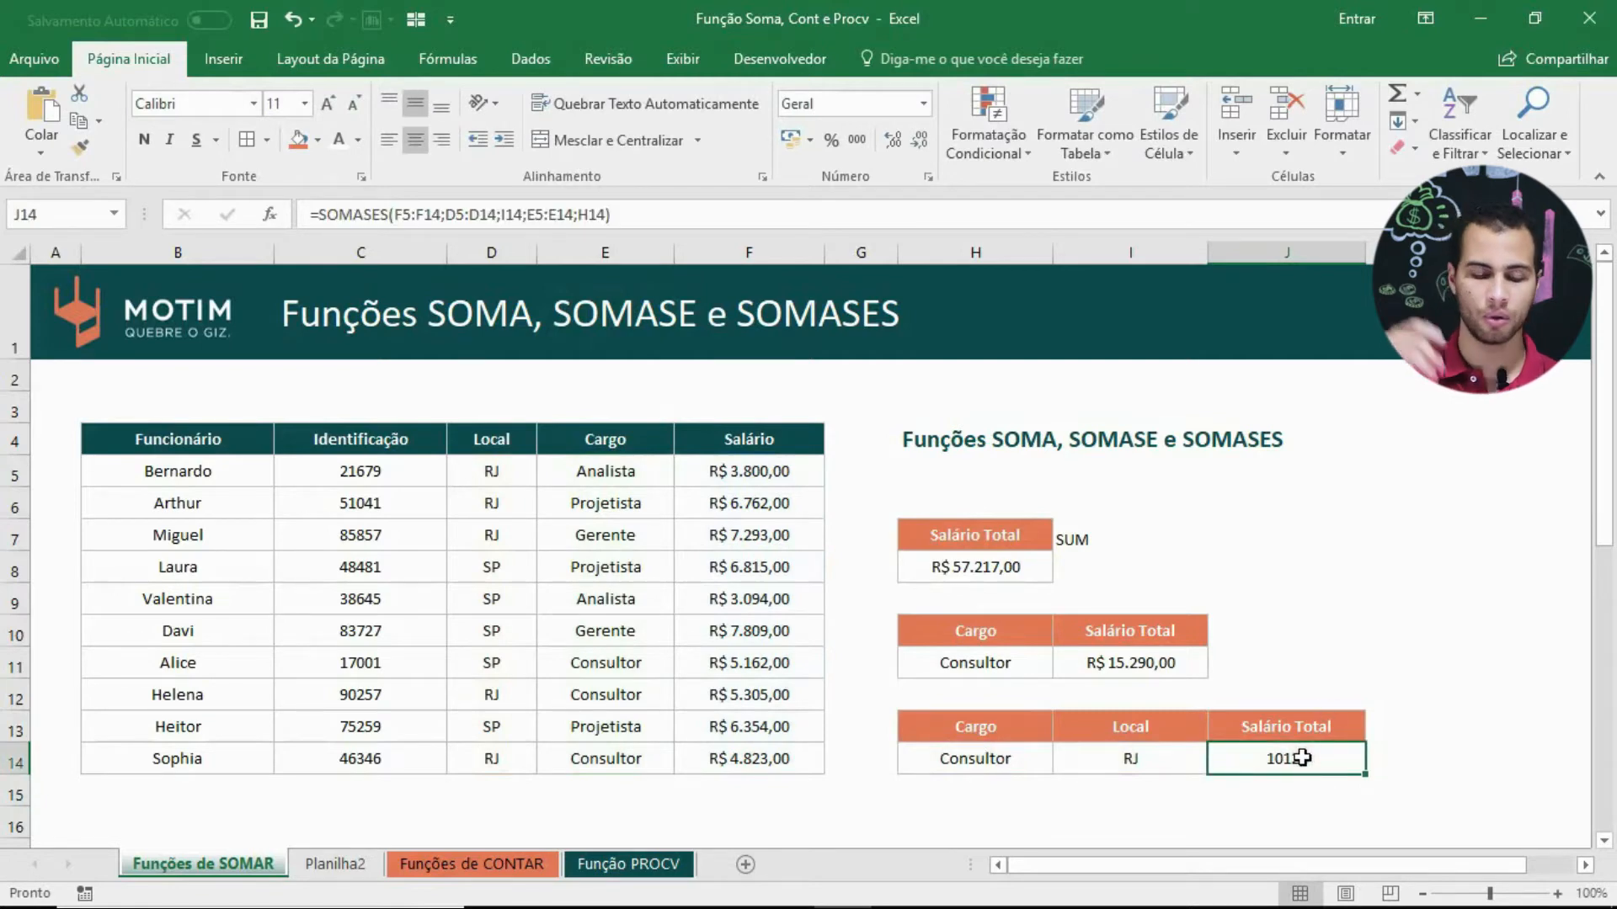
key(ctrl+shift+4)
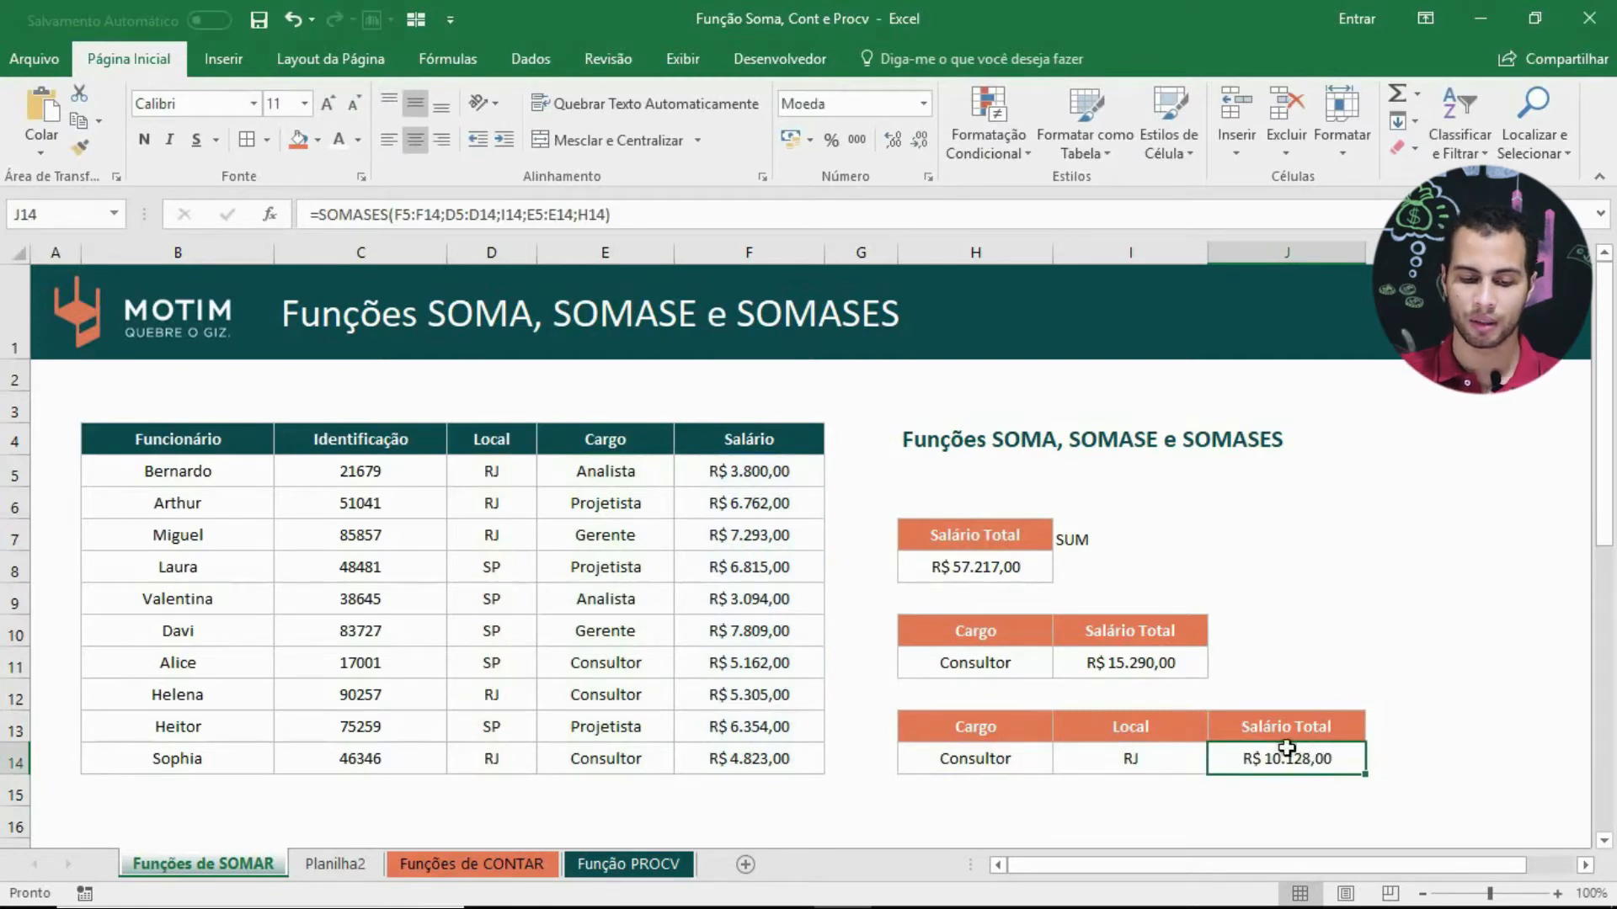
click(943, 759)
click(1069, 749)
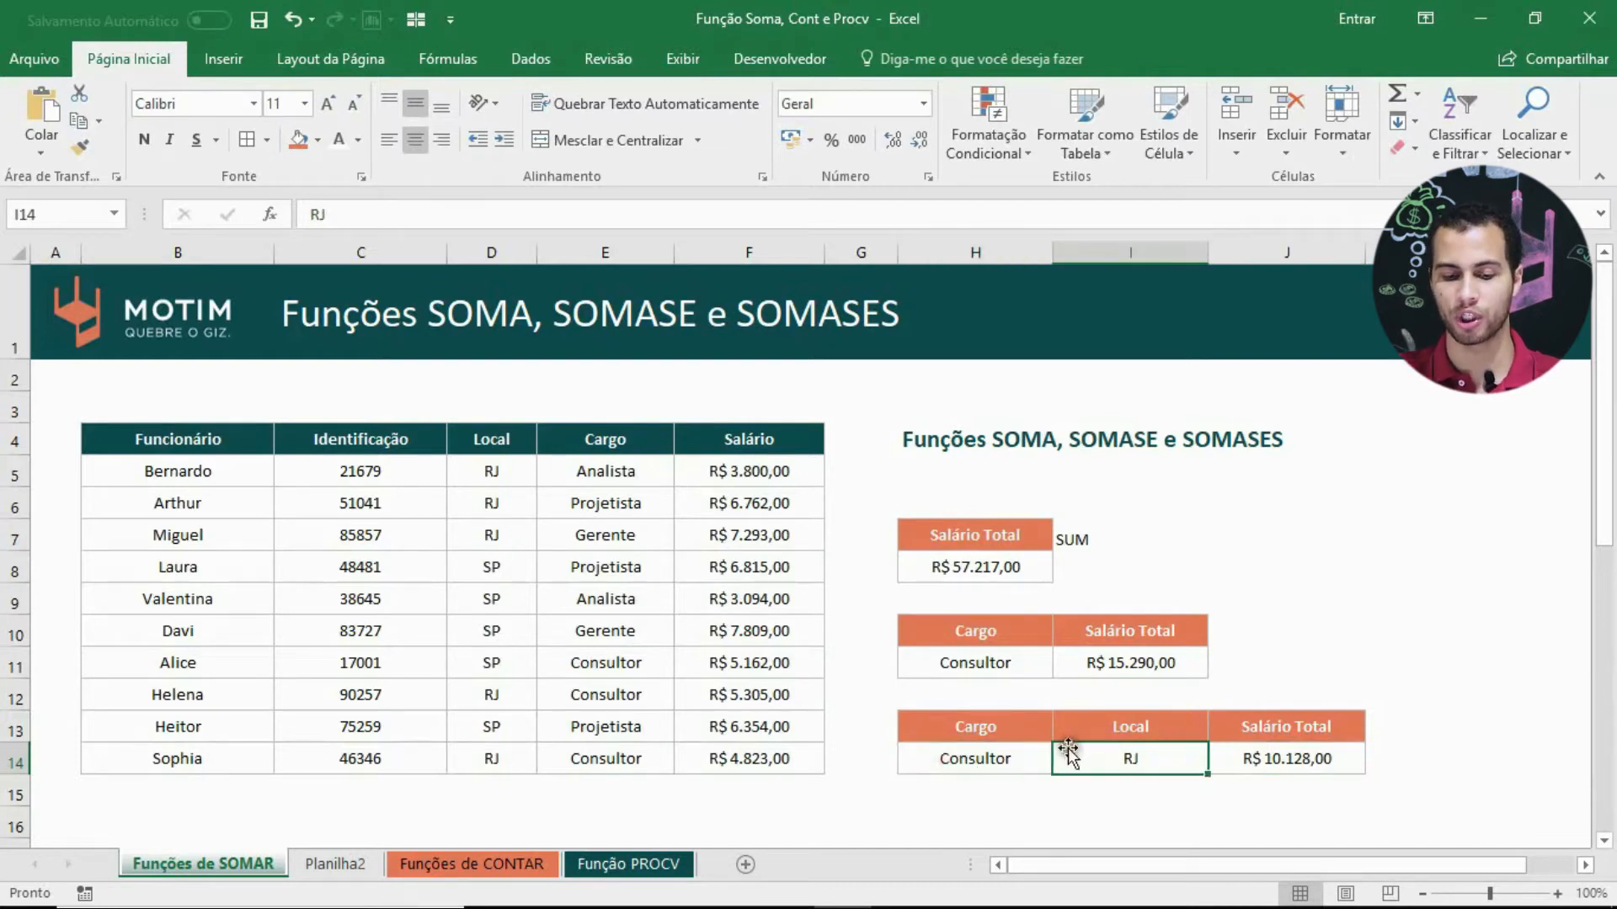
click(734, 693)
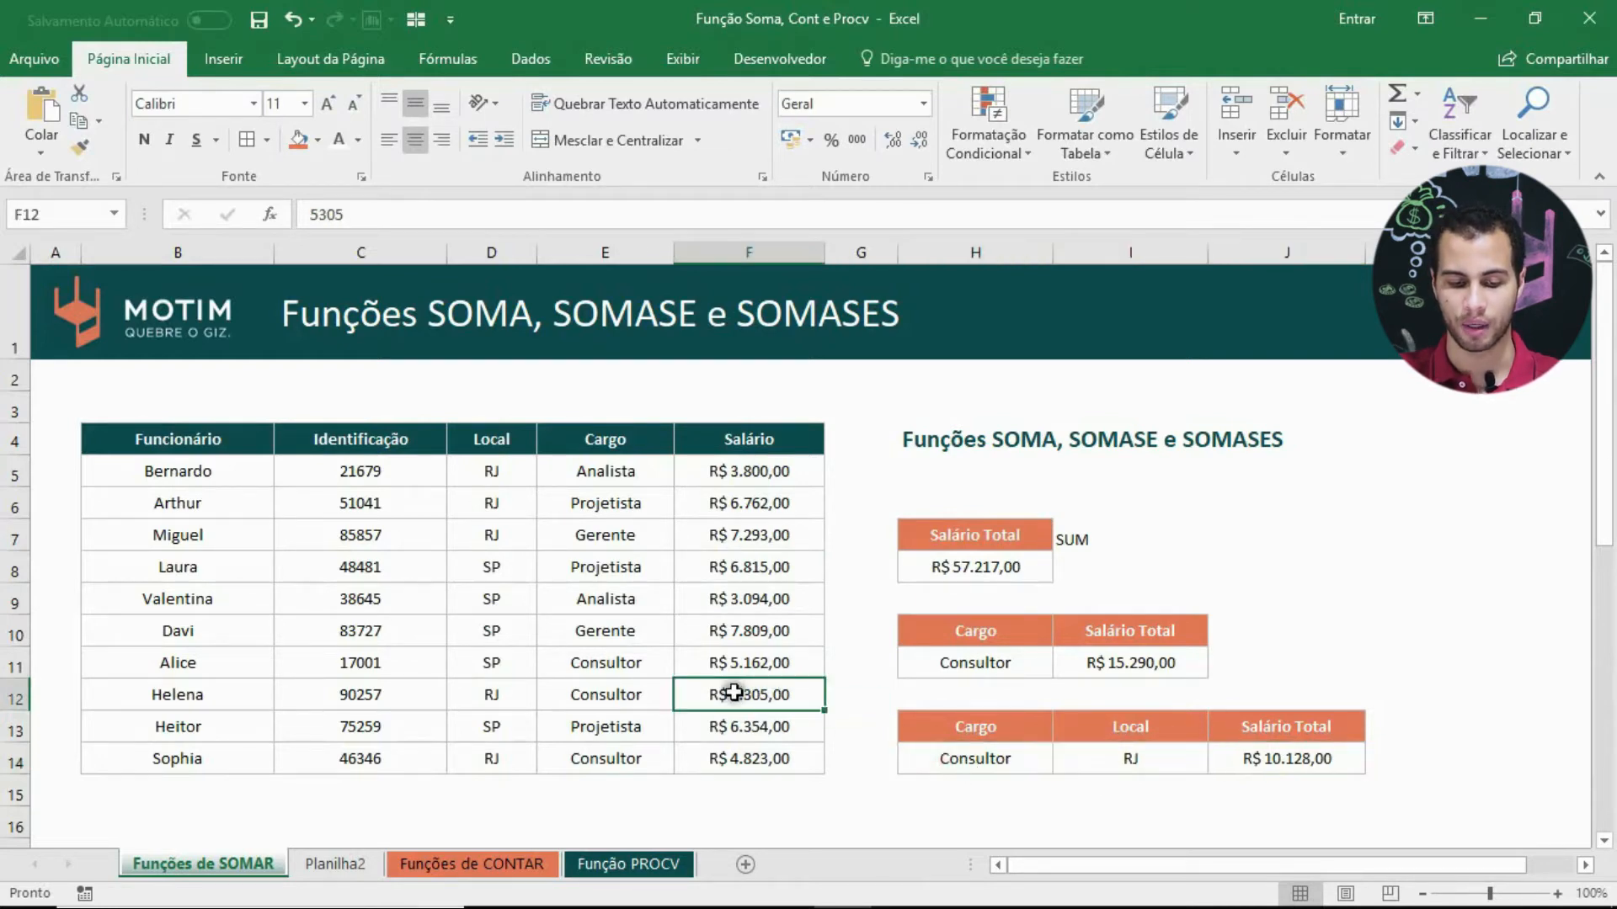
click(779, 759)
Step: Set the Local criterion in I14 to SP and check the matching employee row D11:F11
click(1103, 744)
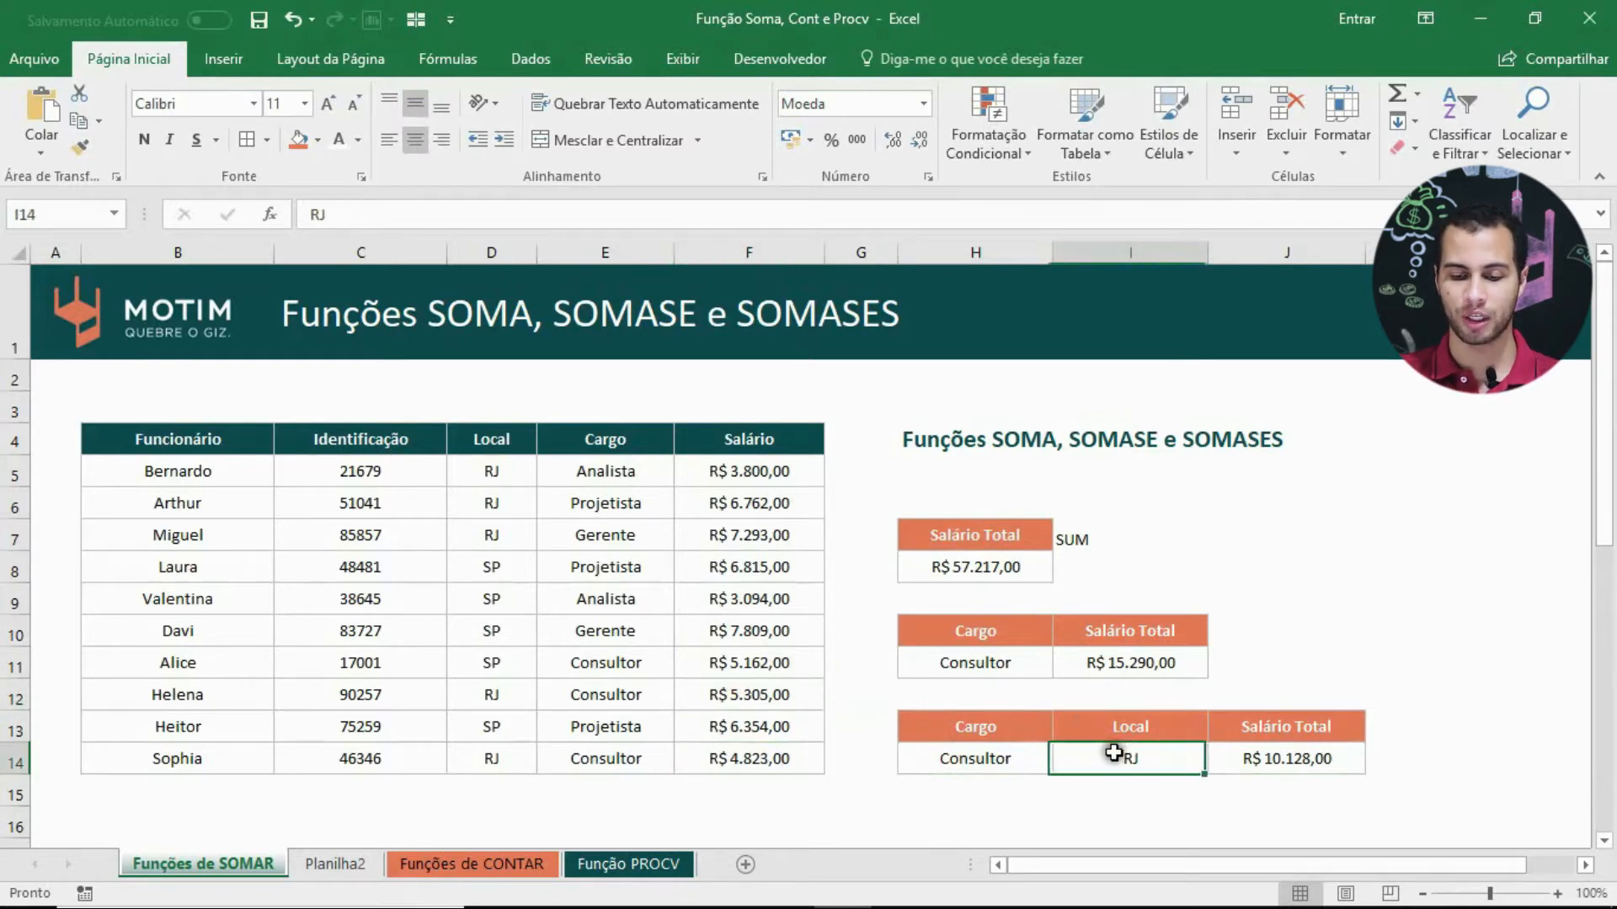
text(S)
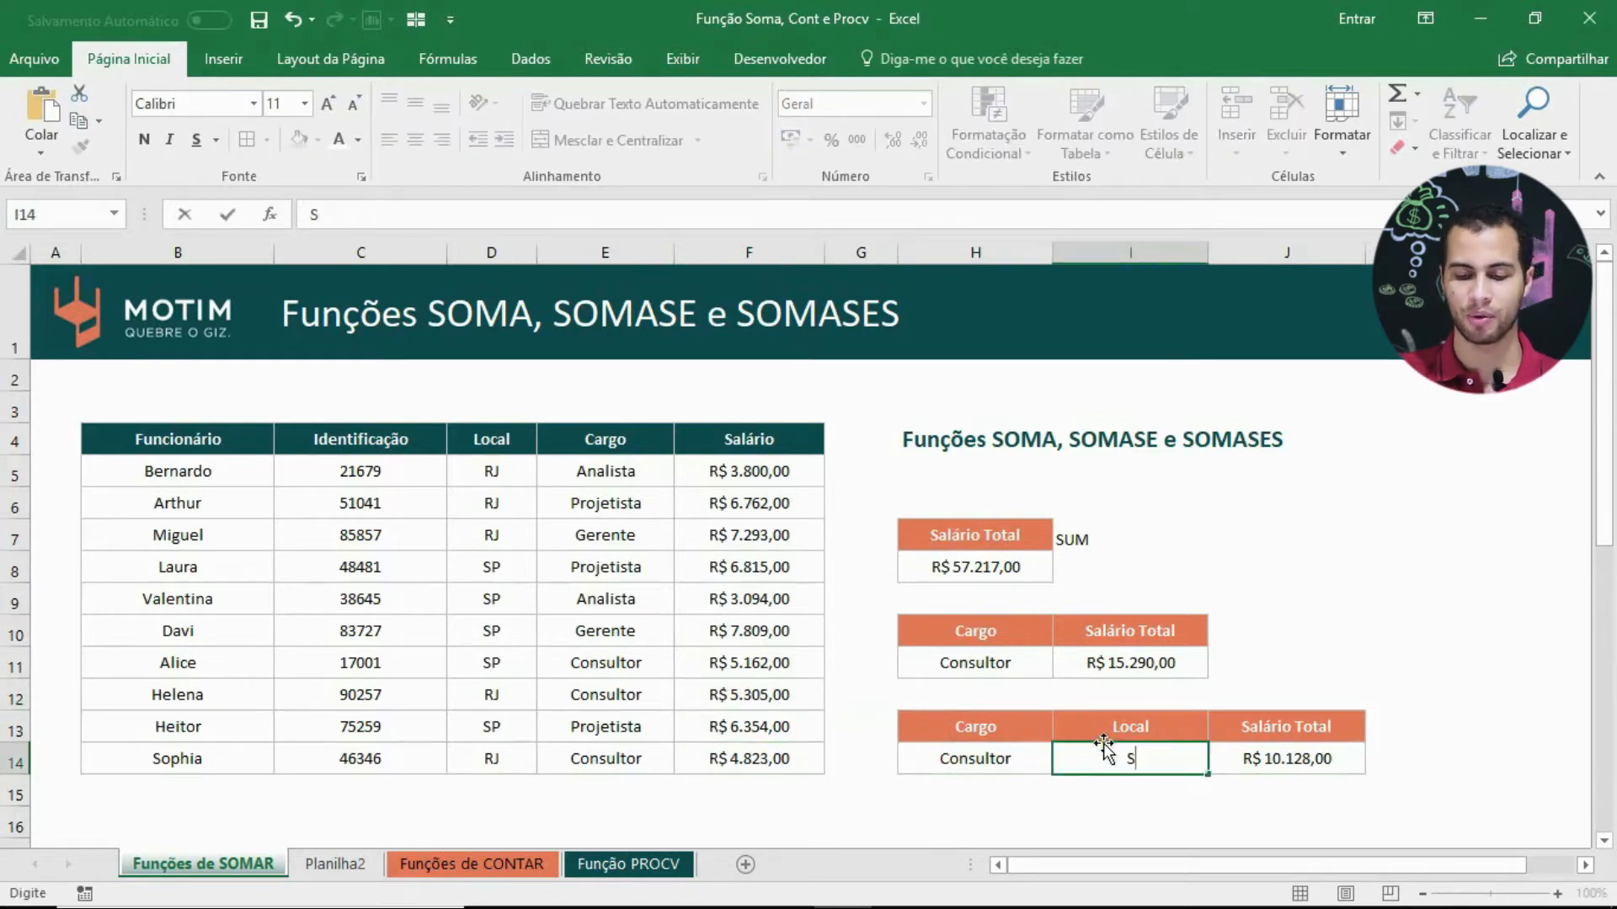
text(P)
key(Return)
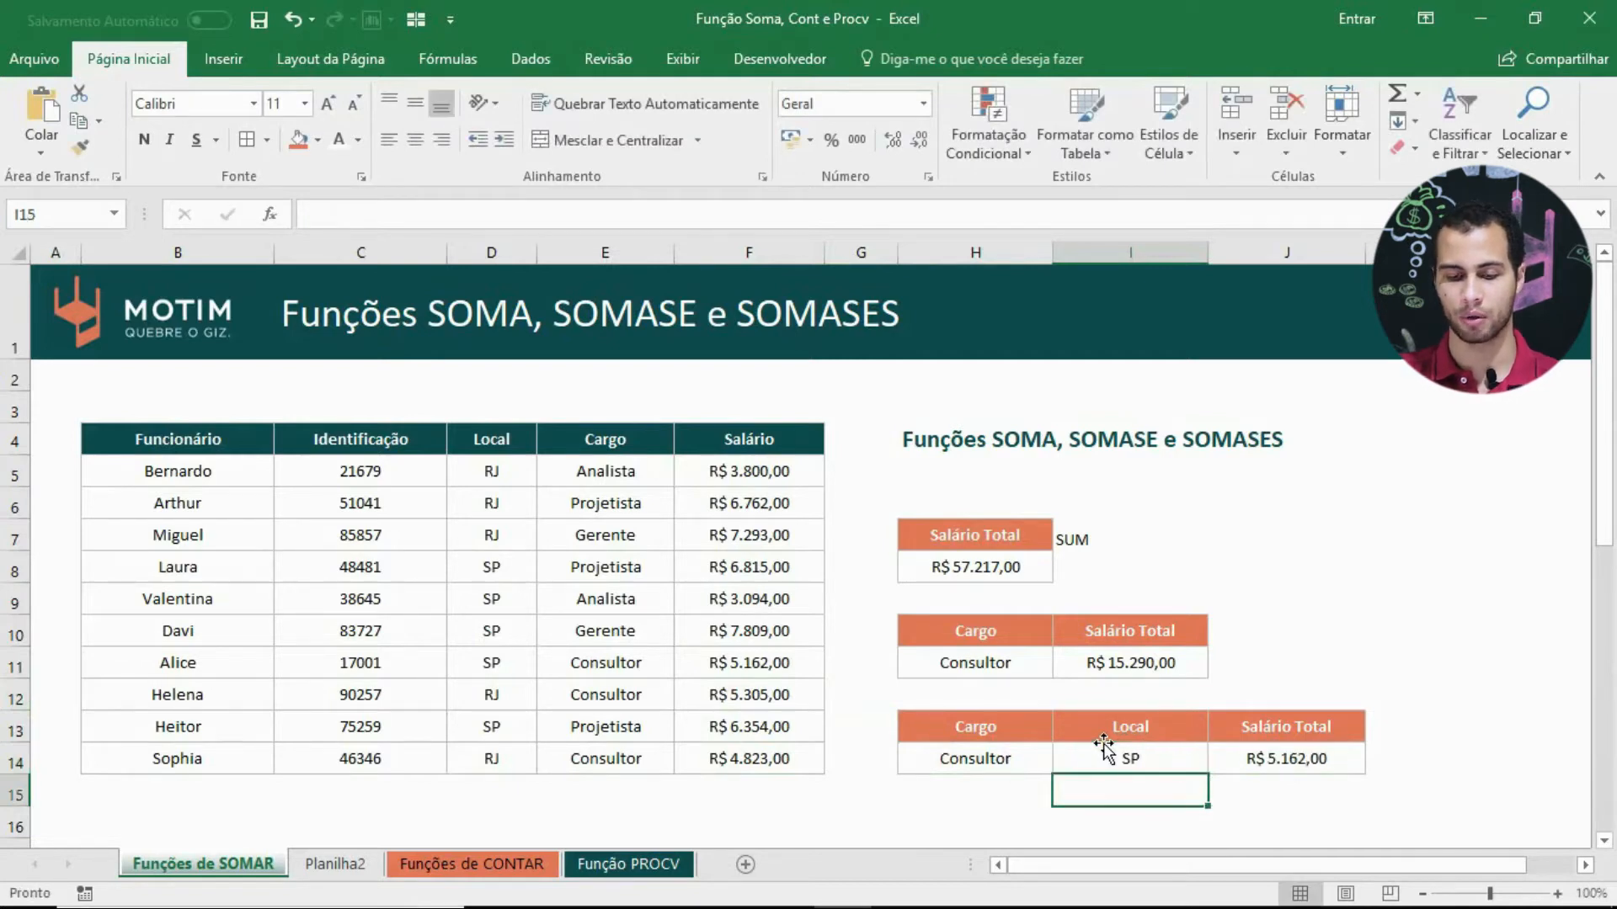
drag(523, 661, 774, 658)
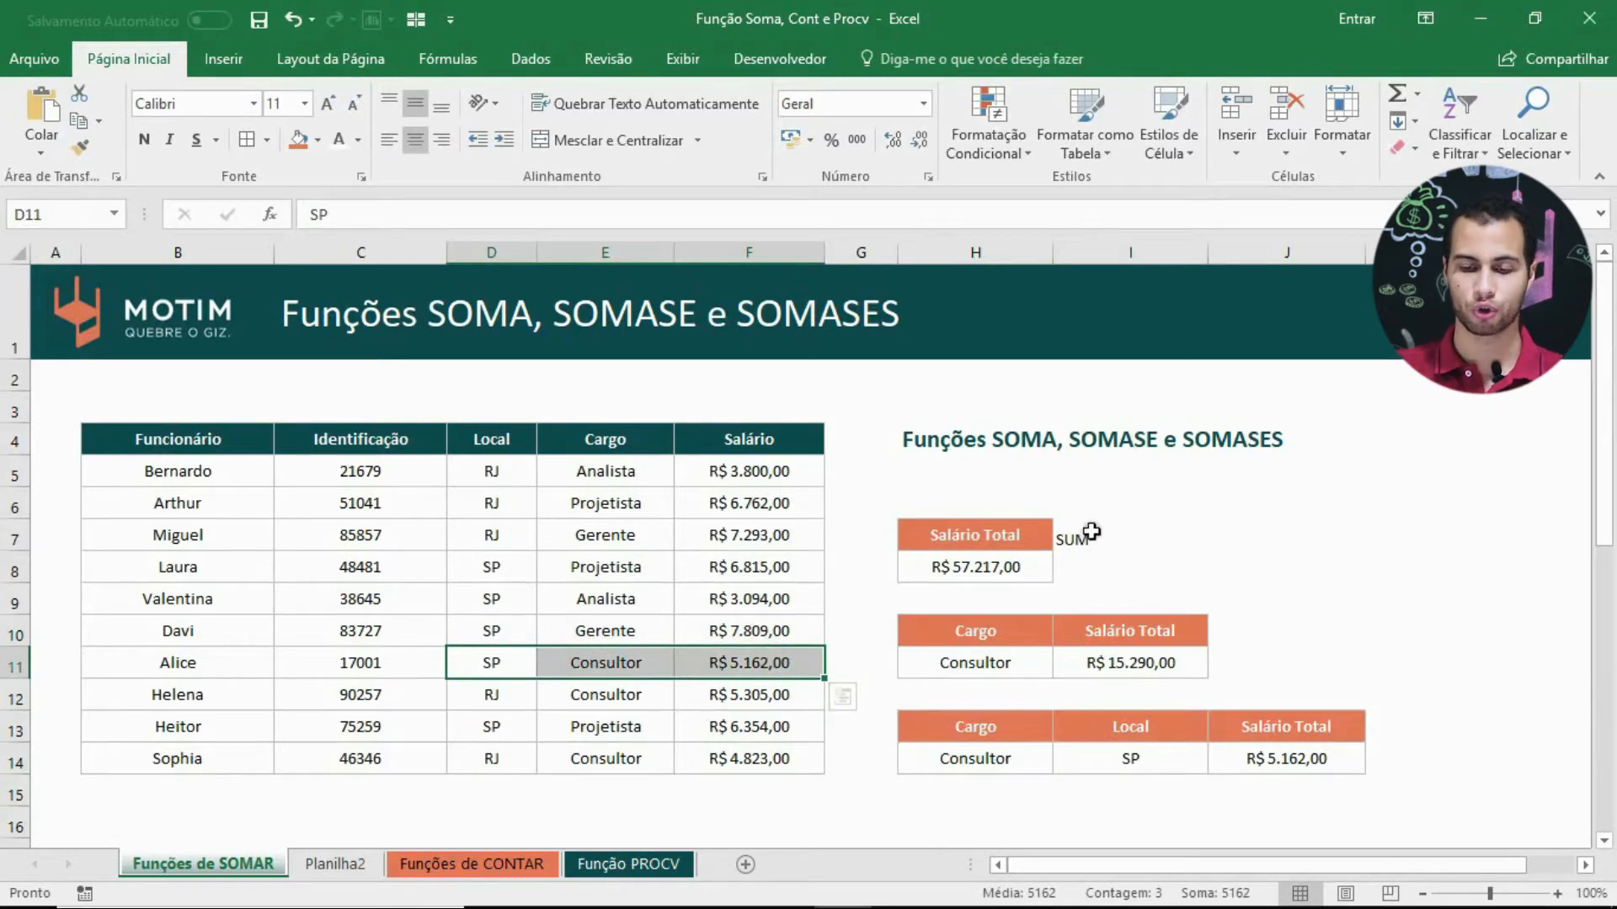
Step: Review the headers of the three salary summaries and open the Funções de CONTAR sheet
click(1032, 539)
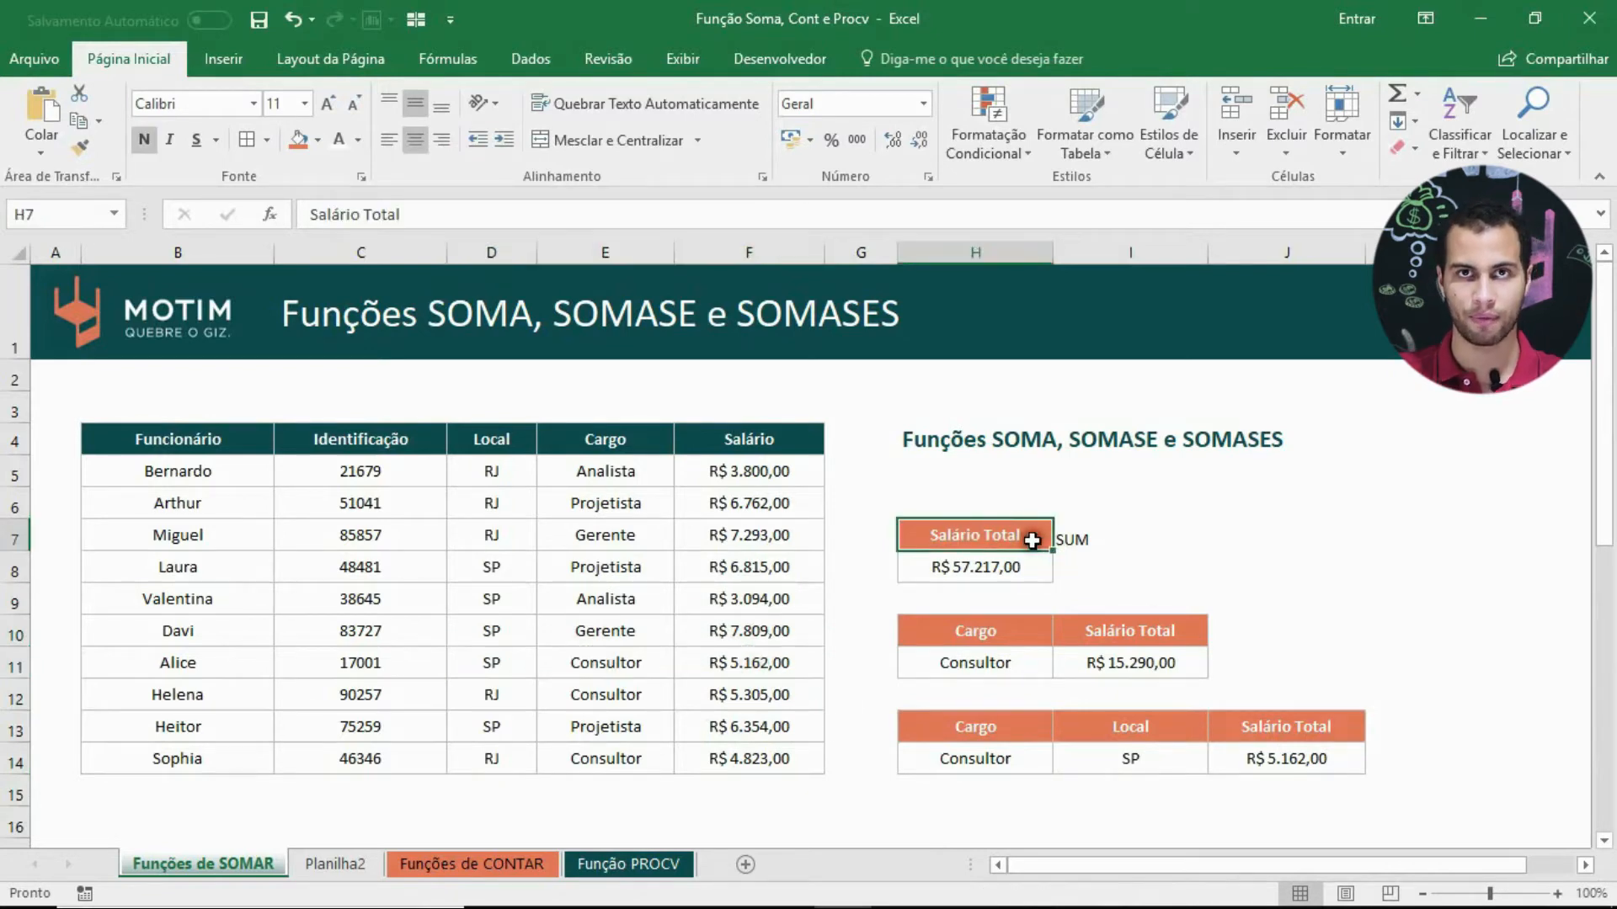
click(993, 640)
click(1016, 735)
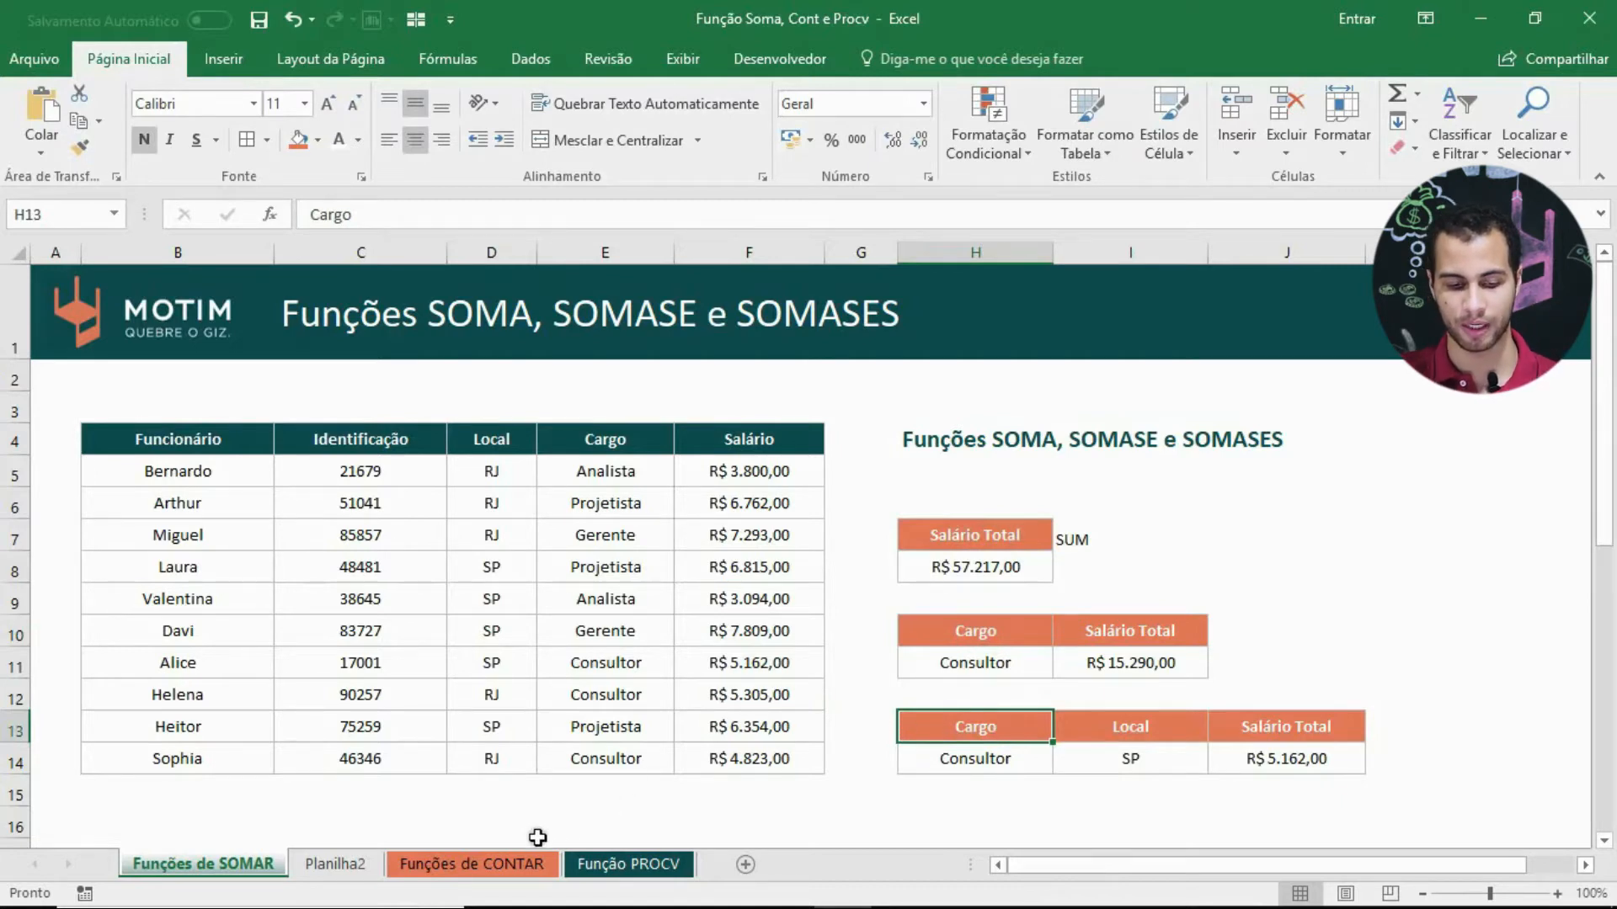
click(534, 863)
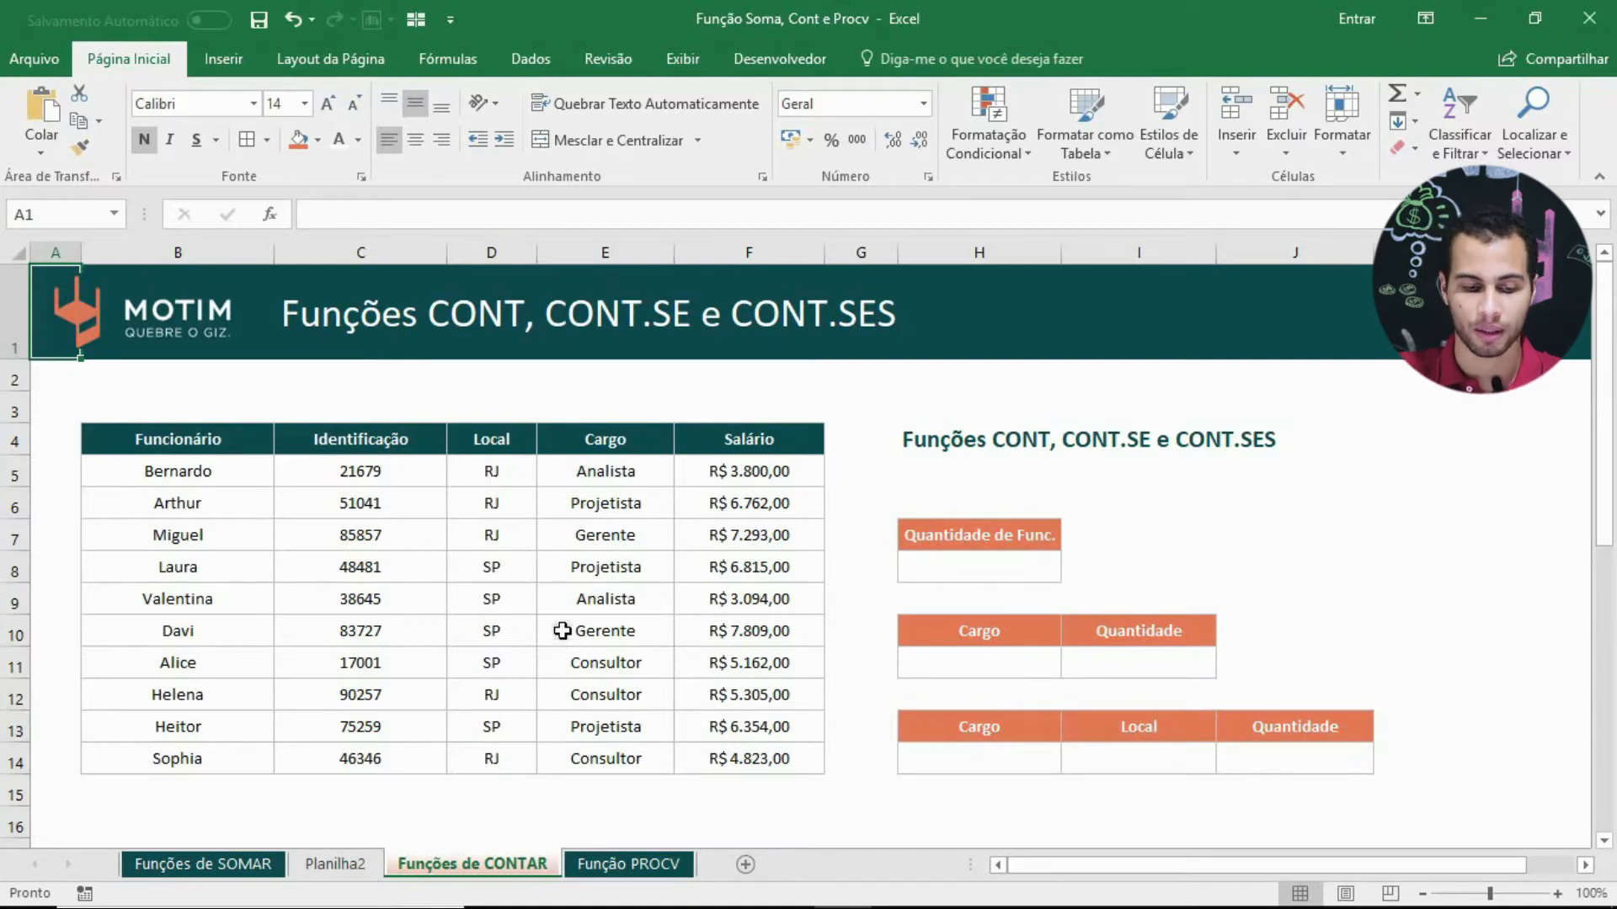
Step: Start a formula with =cont in H8 and compare the suggested counting functions and their descriptions
click(1004, 569)
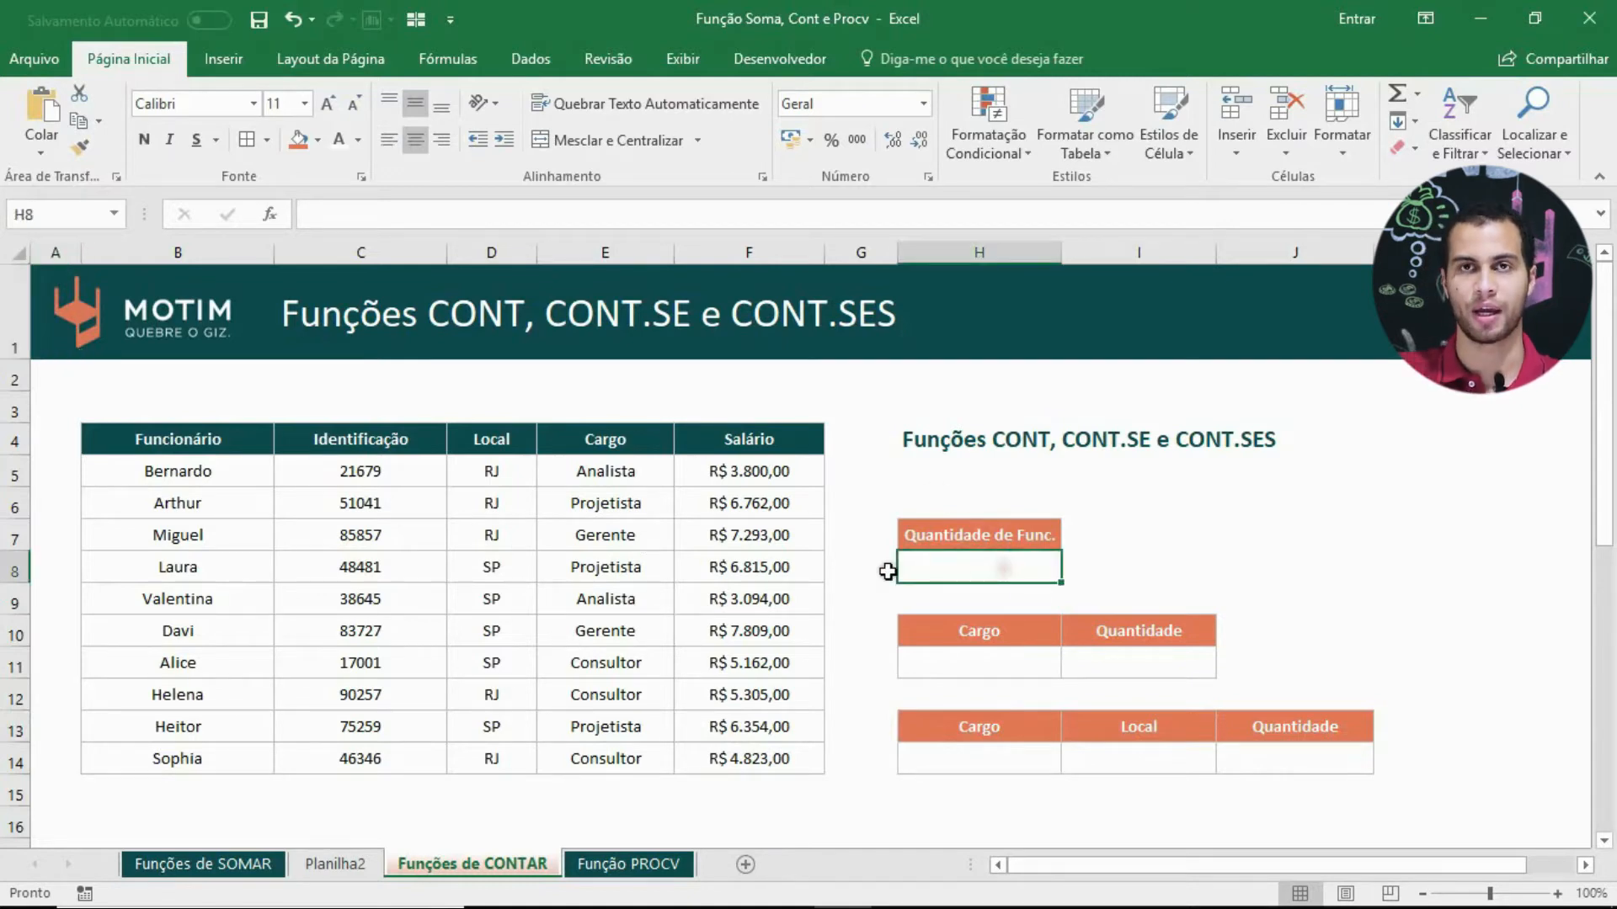
text(=)
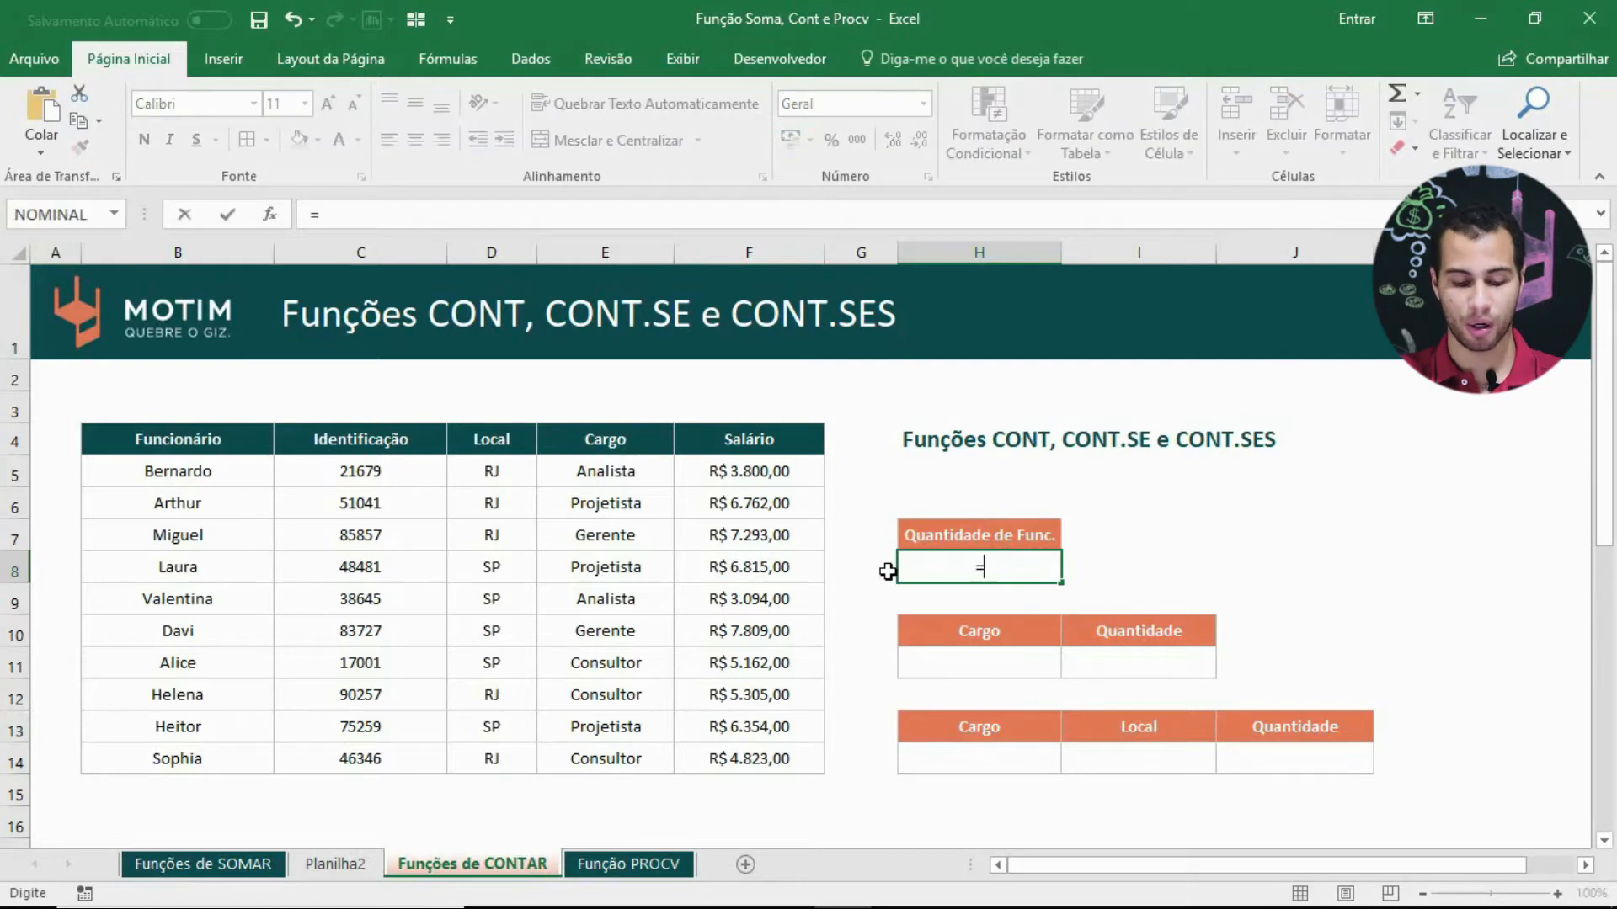
text(cont)
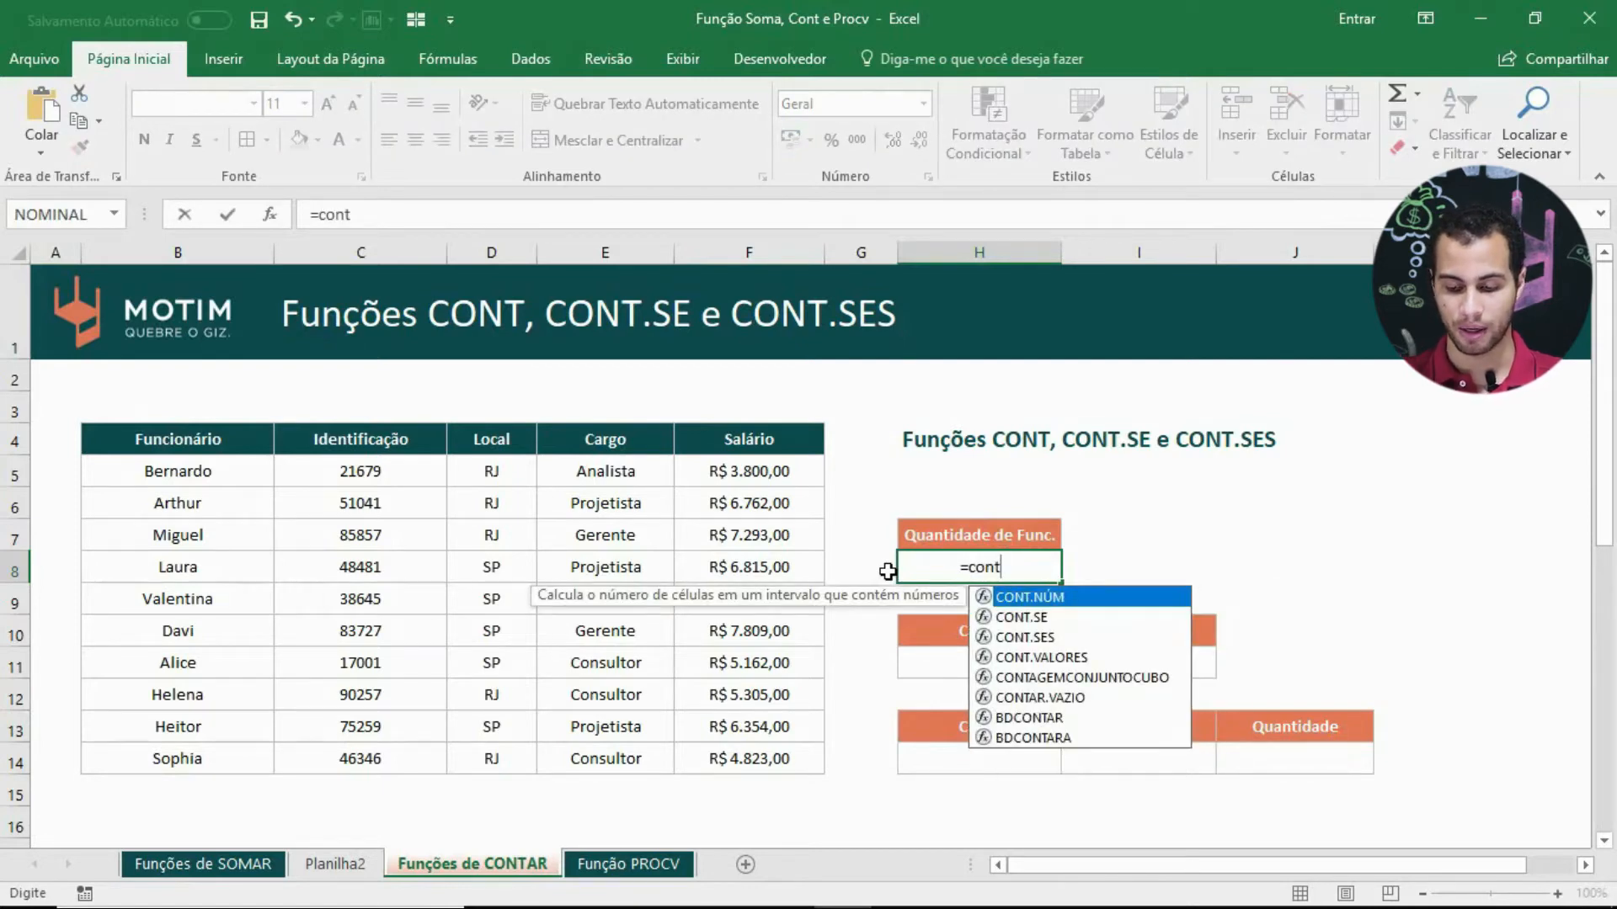
key(Down)
key(Down)
key(Down)
key(Down)
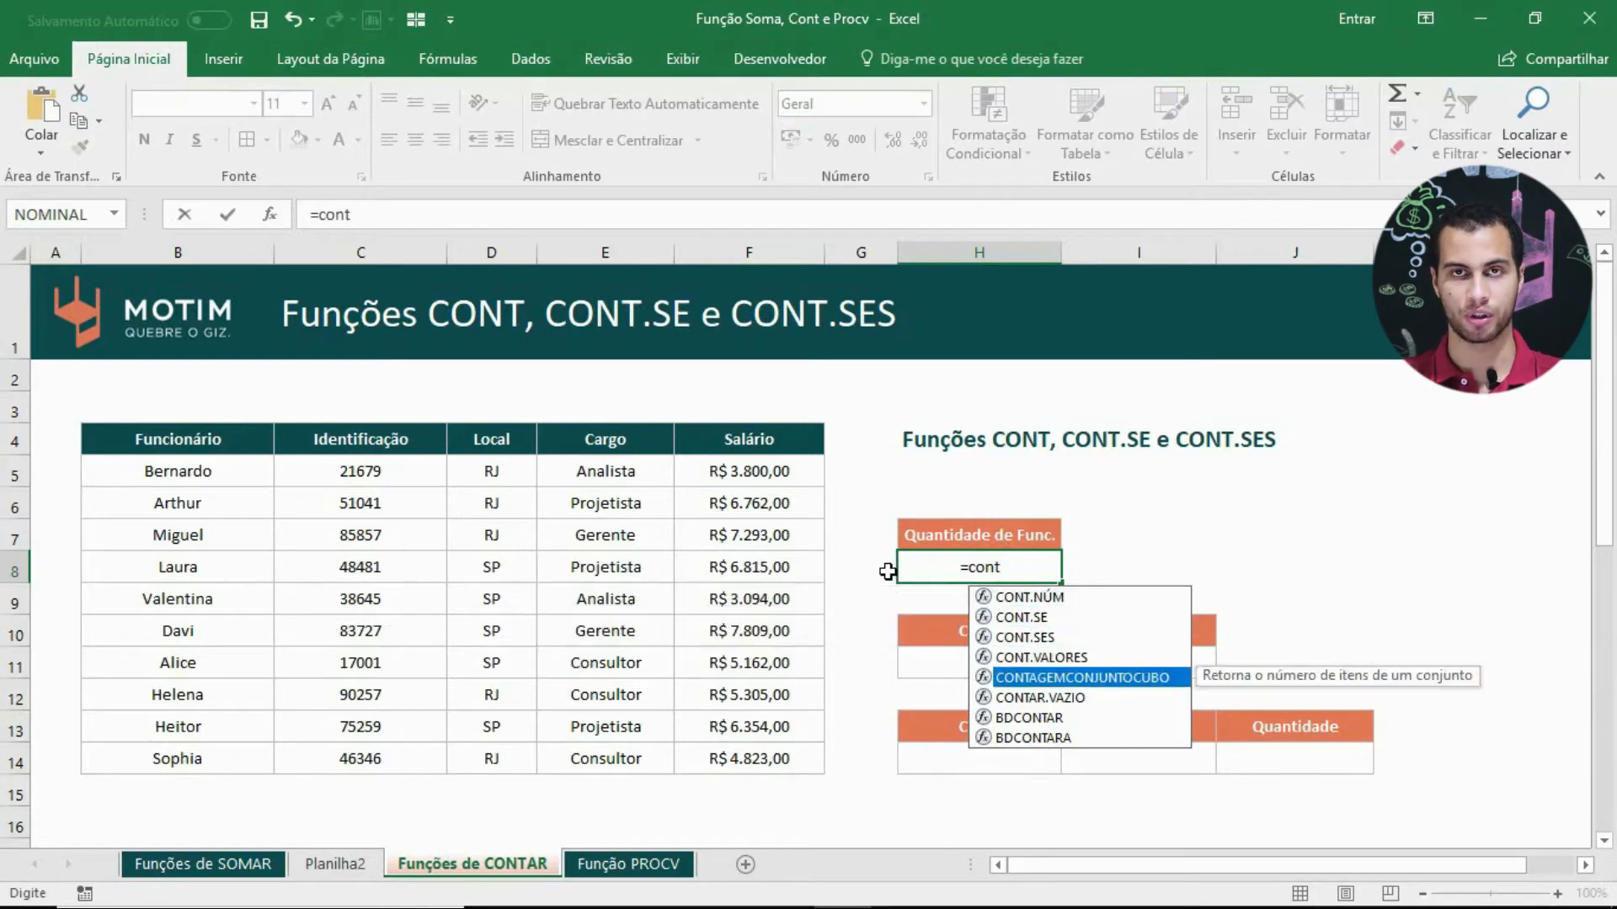
key(Up)
key(Up)
key(Up)
key(Up)
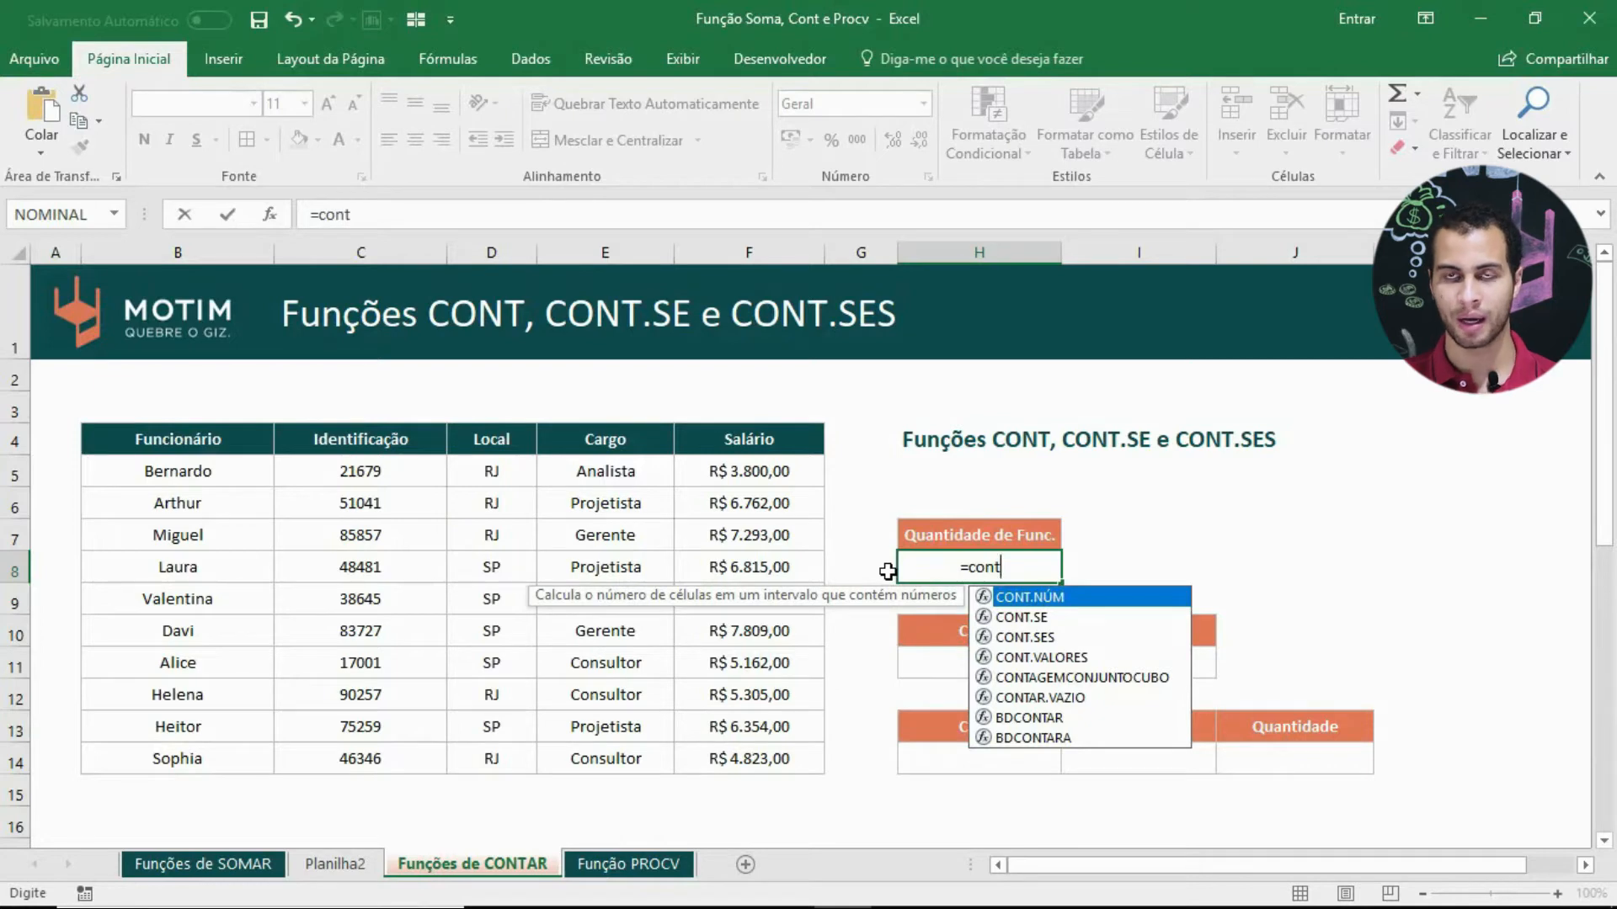
key(Down)
key(Down)
key(Up)
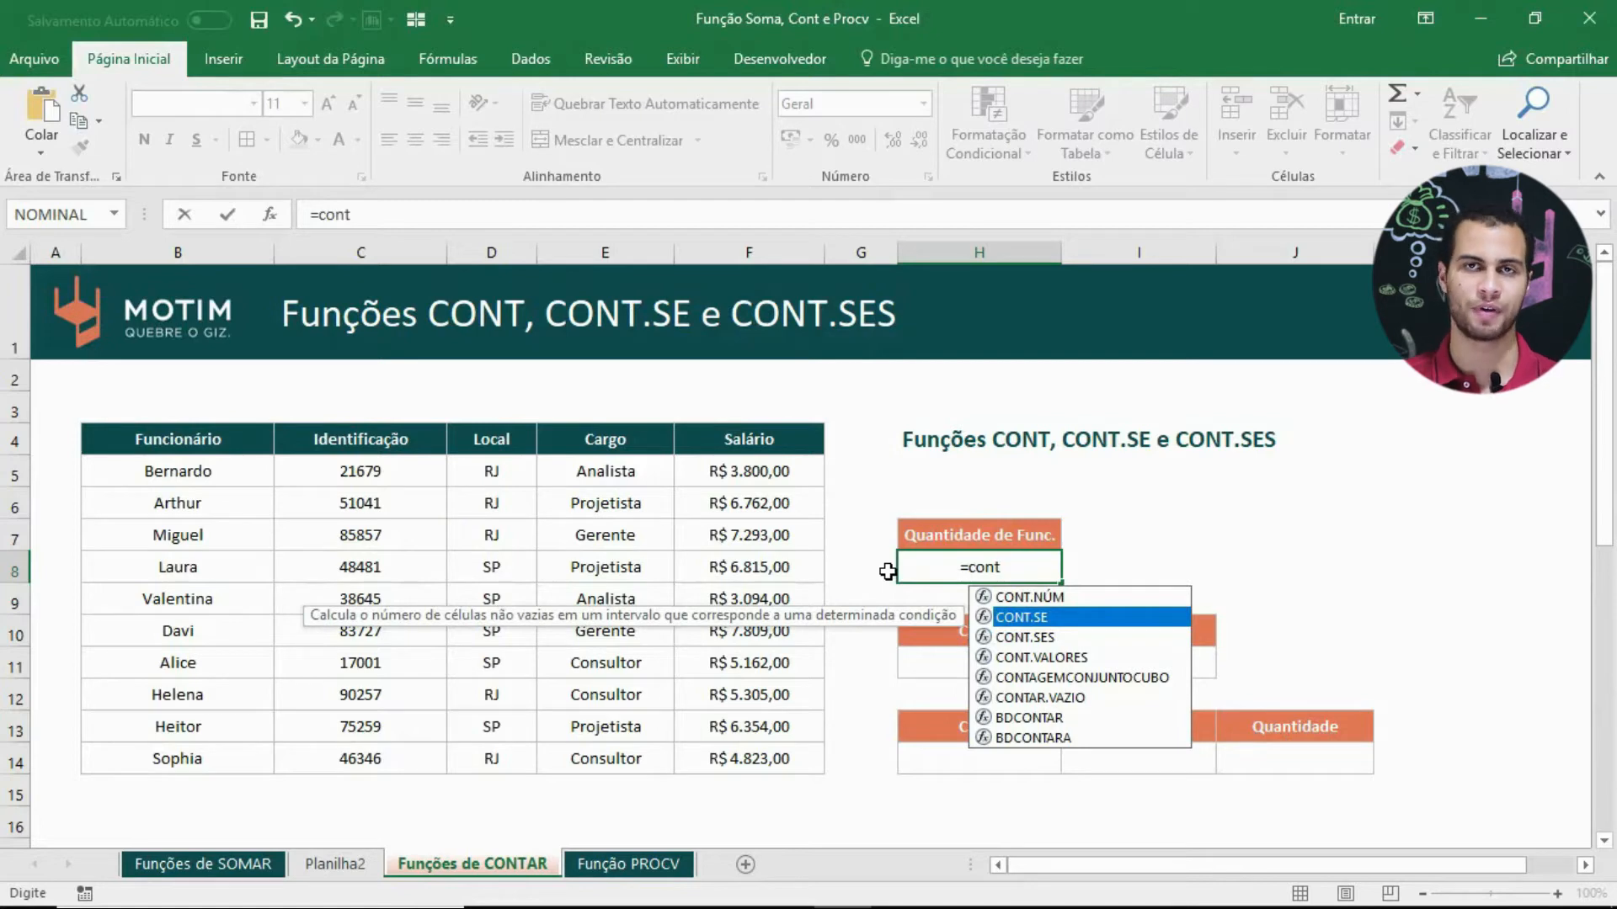
Step: Complete the H8 formula with CONT.VALORES over the Funcionário range B5:B14
key(Down)
key(Down)
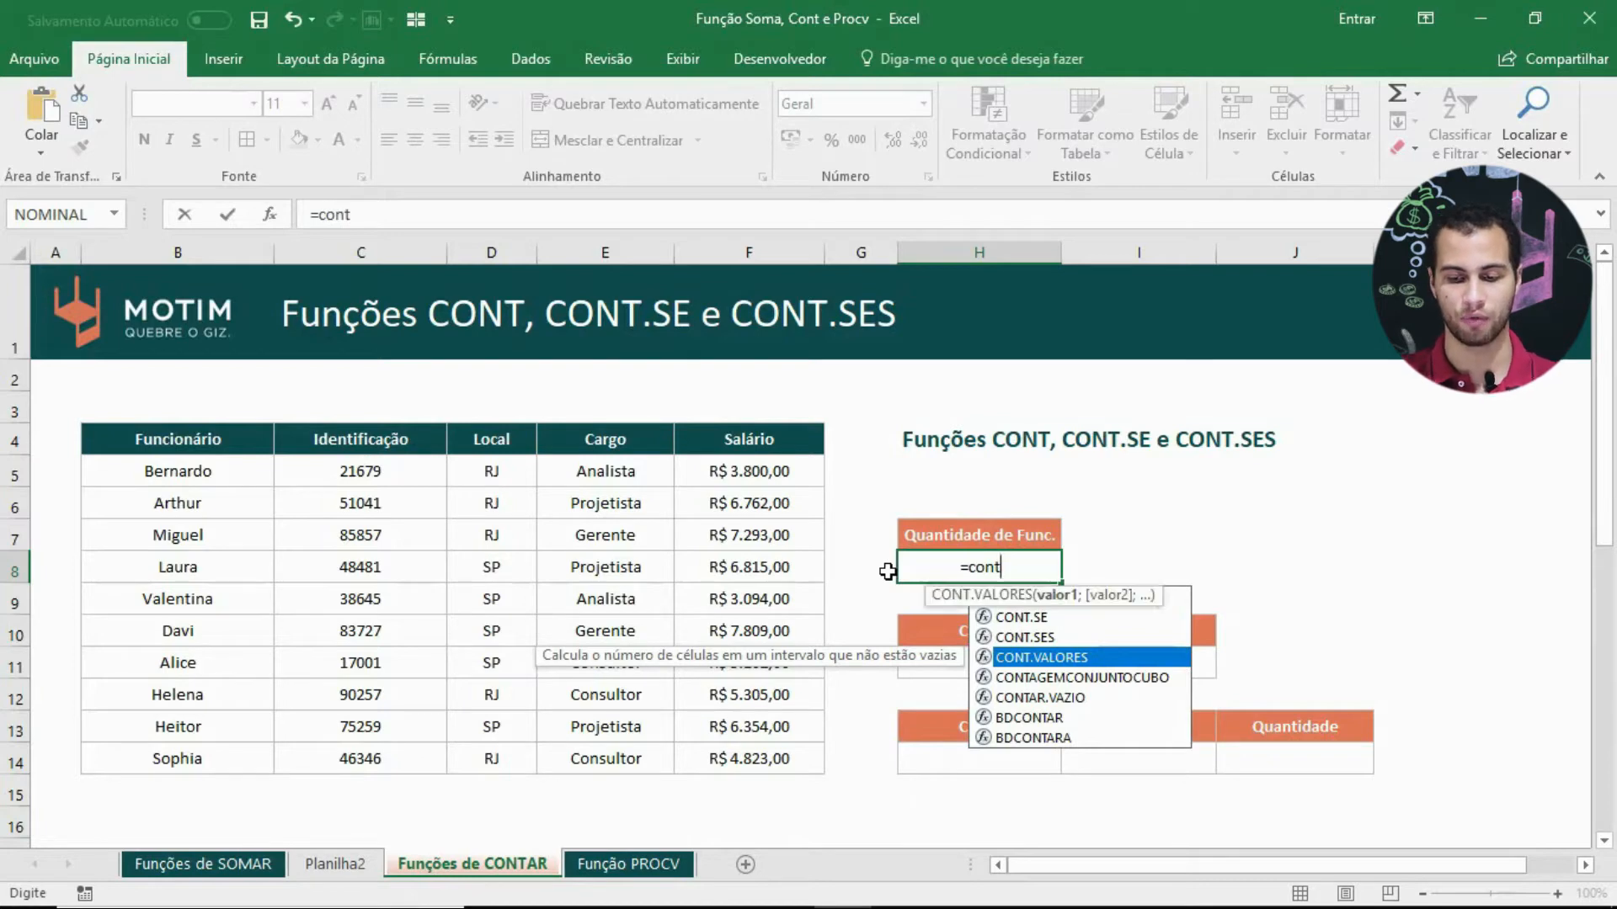
key(Tab)
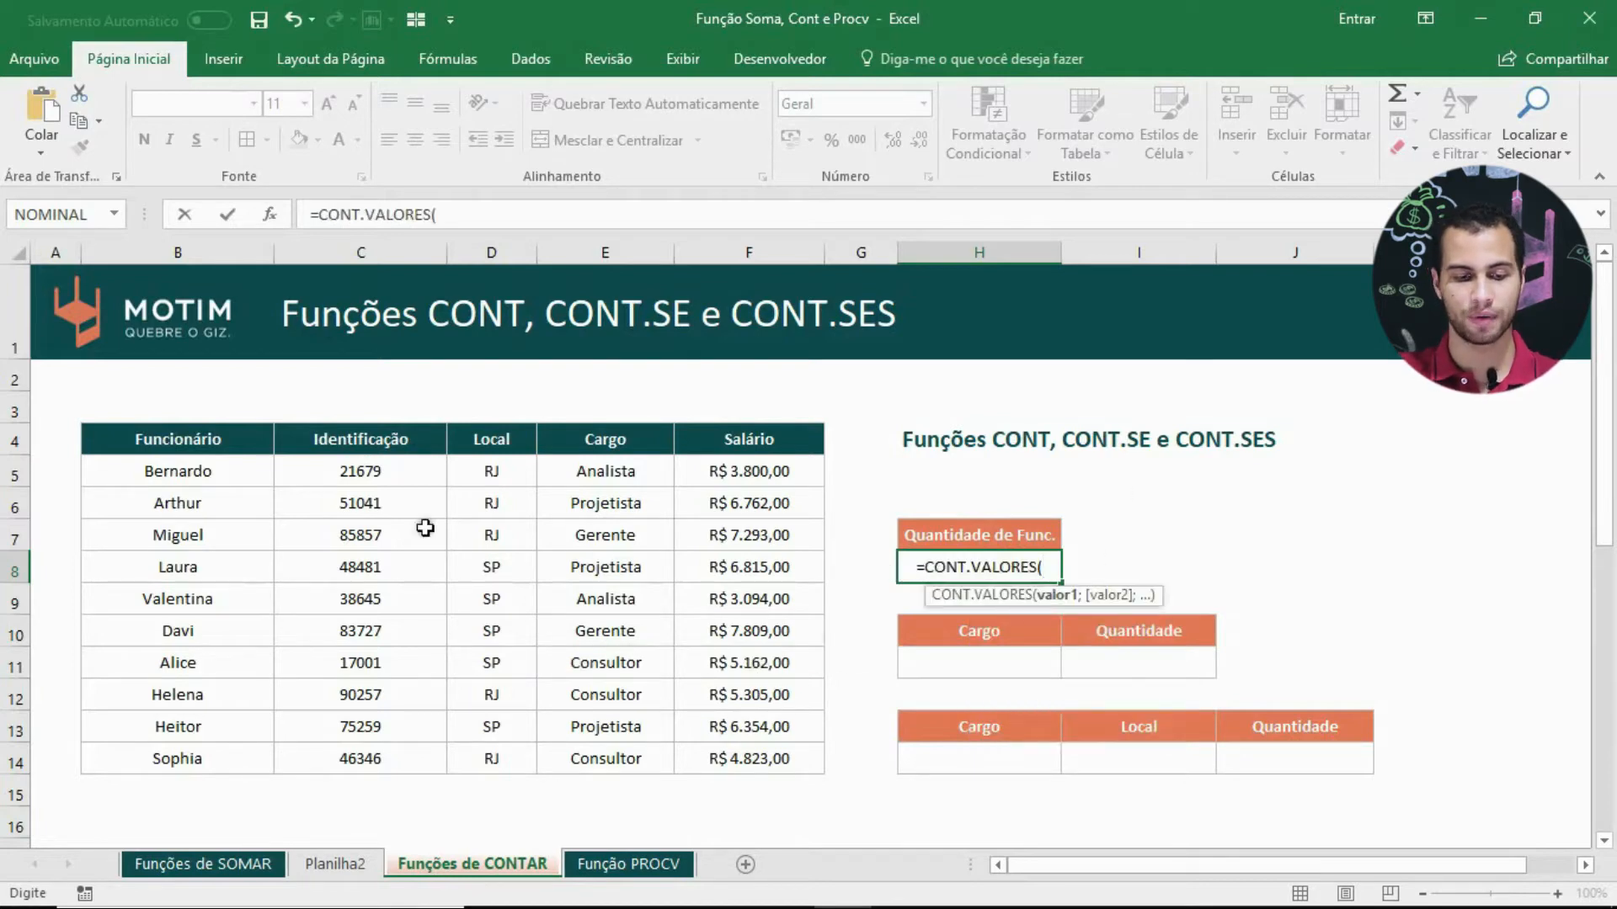
drag(216, 462, 220, 765)
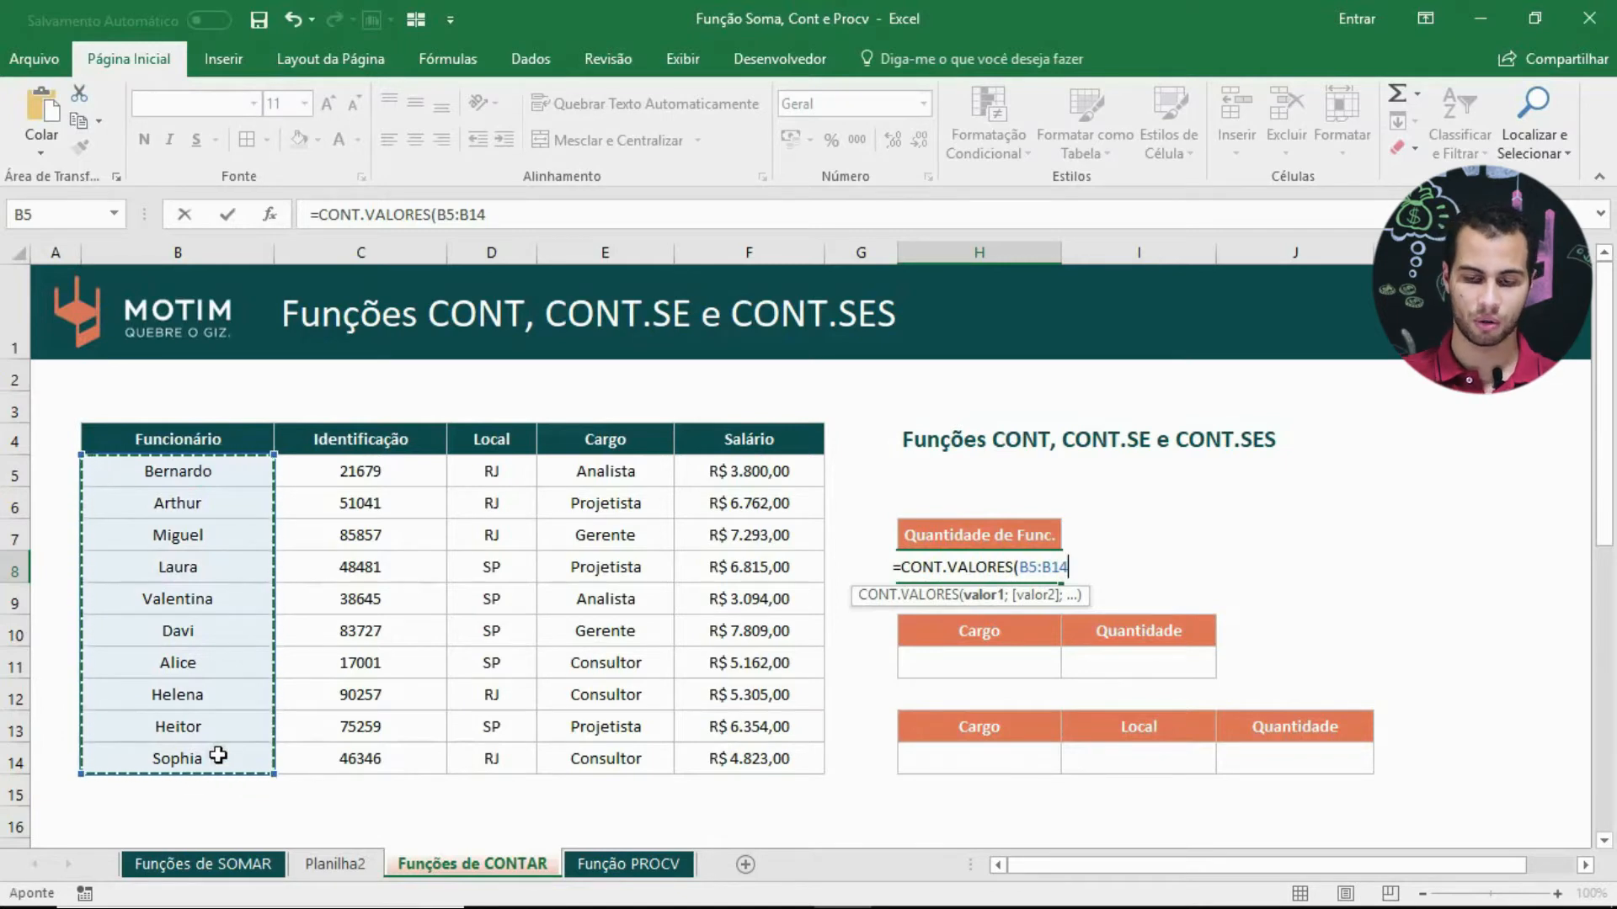
text())
key(Return)
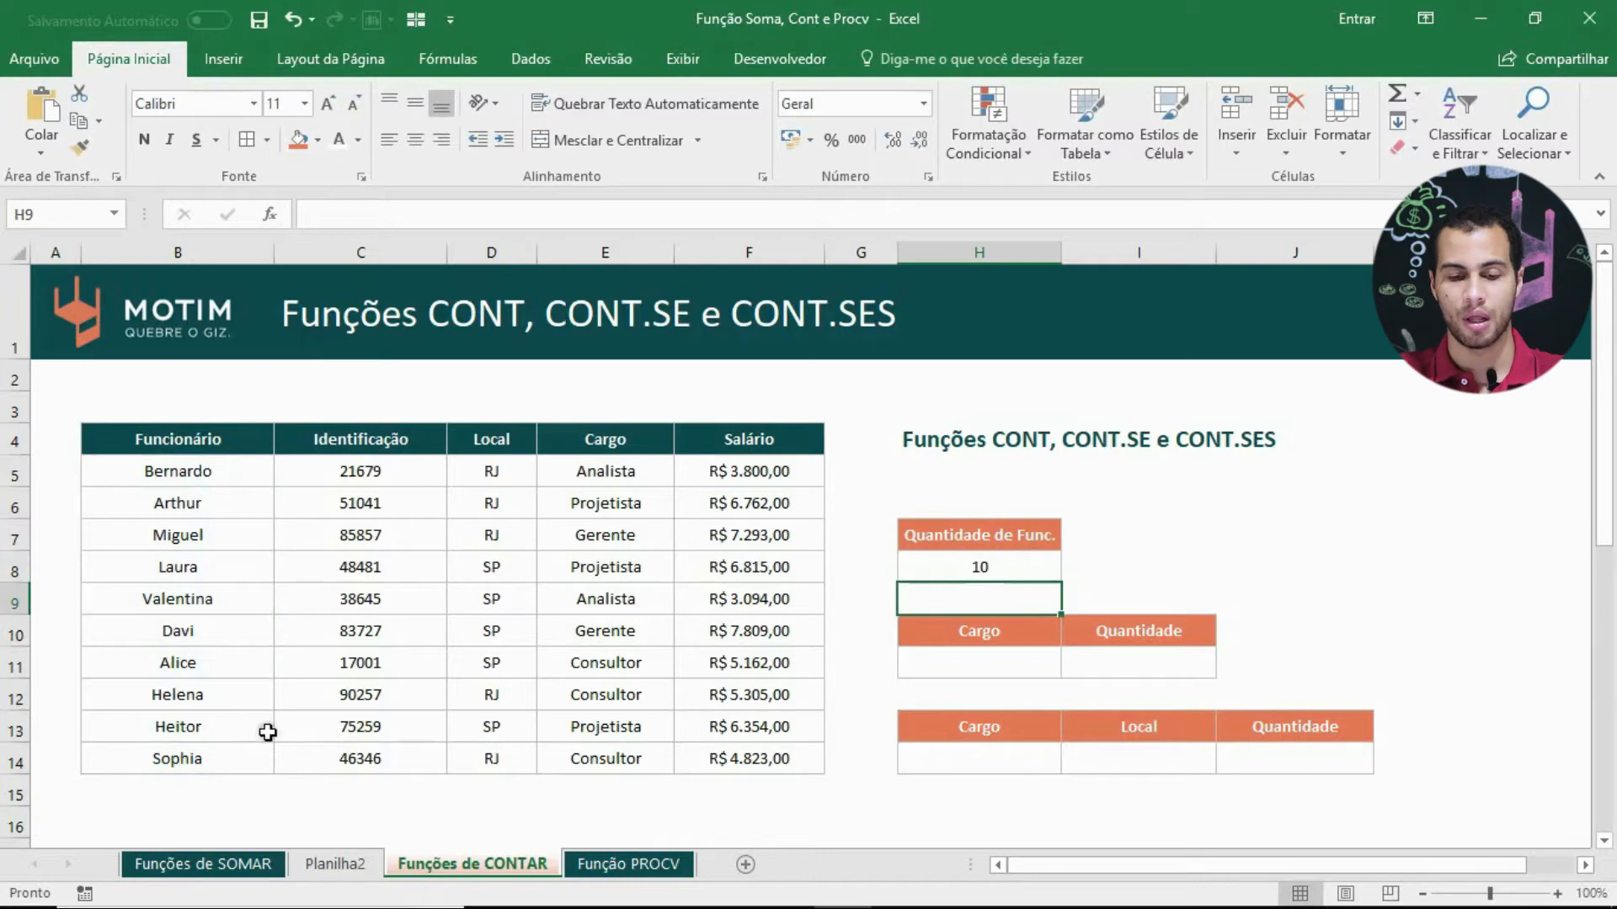
Step: Set the Cargo criterion in H11 to Analista and check the matching entries in the Cargo range E5:E14
click(970, 661)
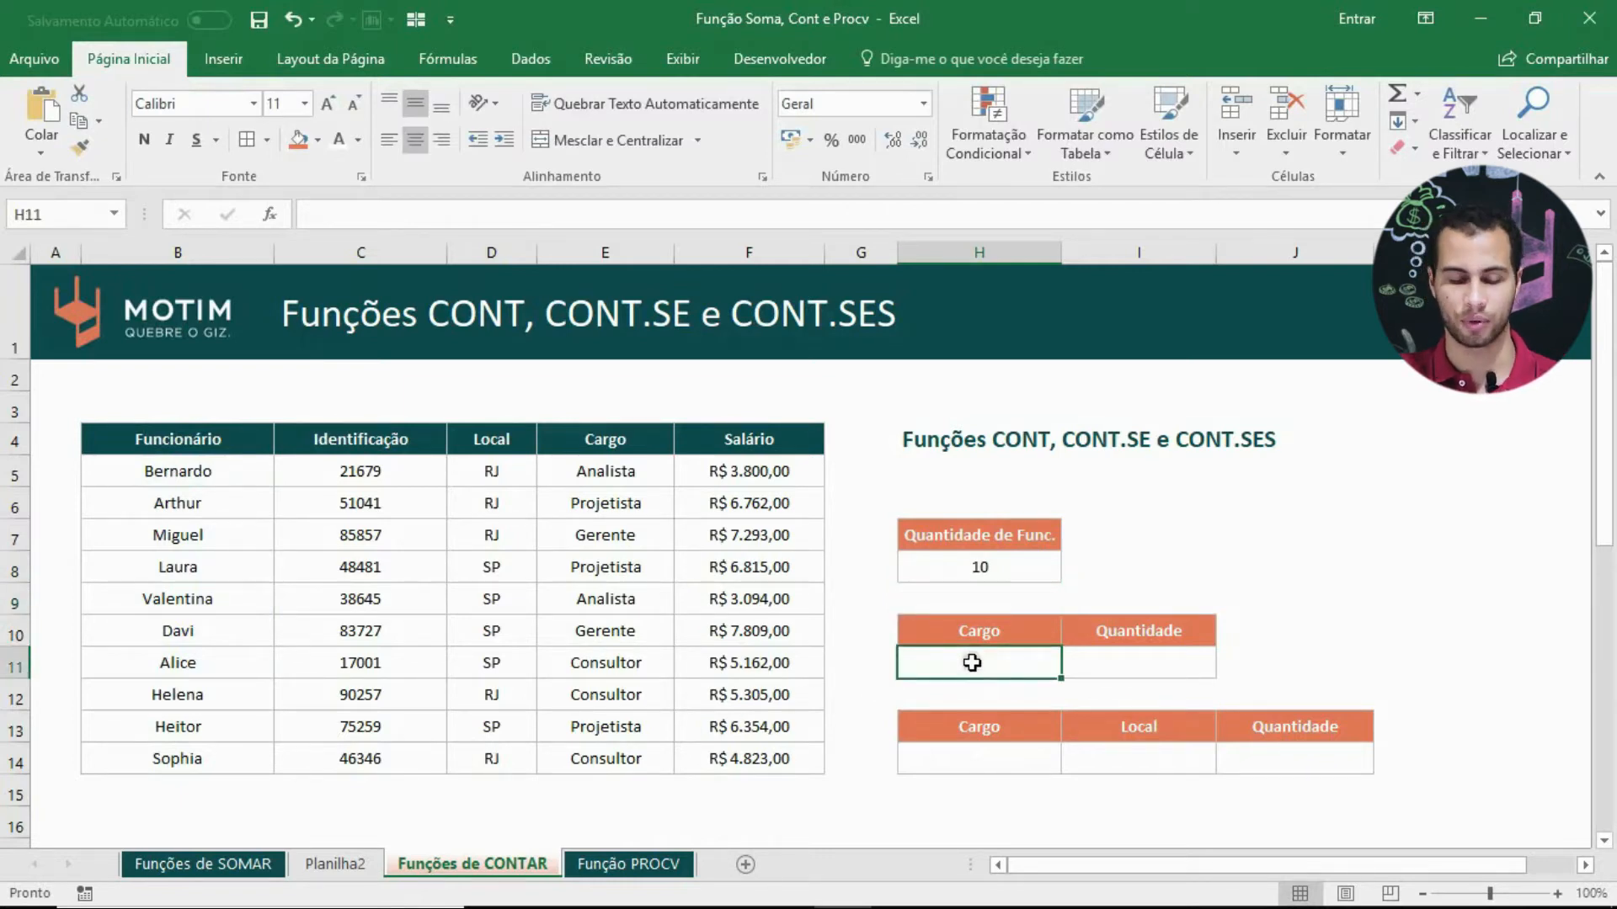
text(Analista)
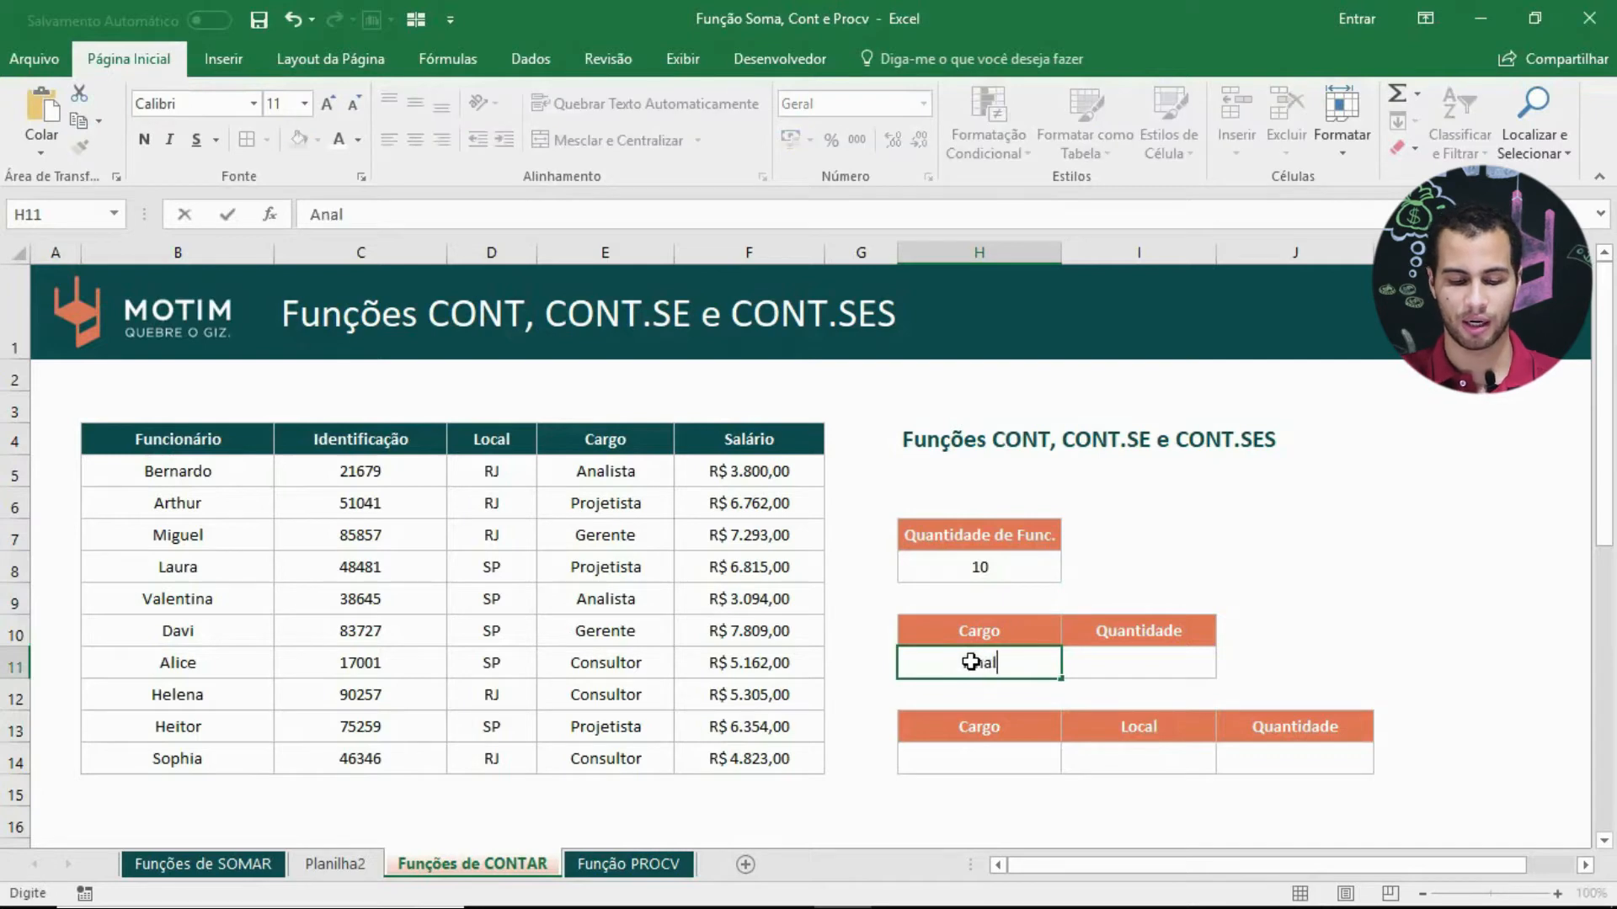
key(Tab)
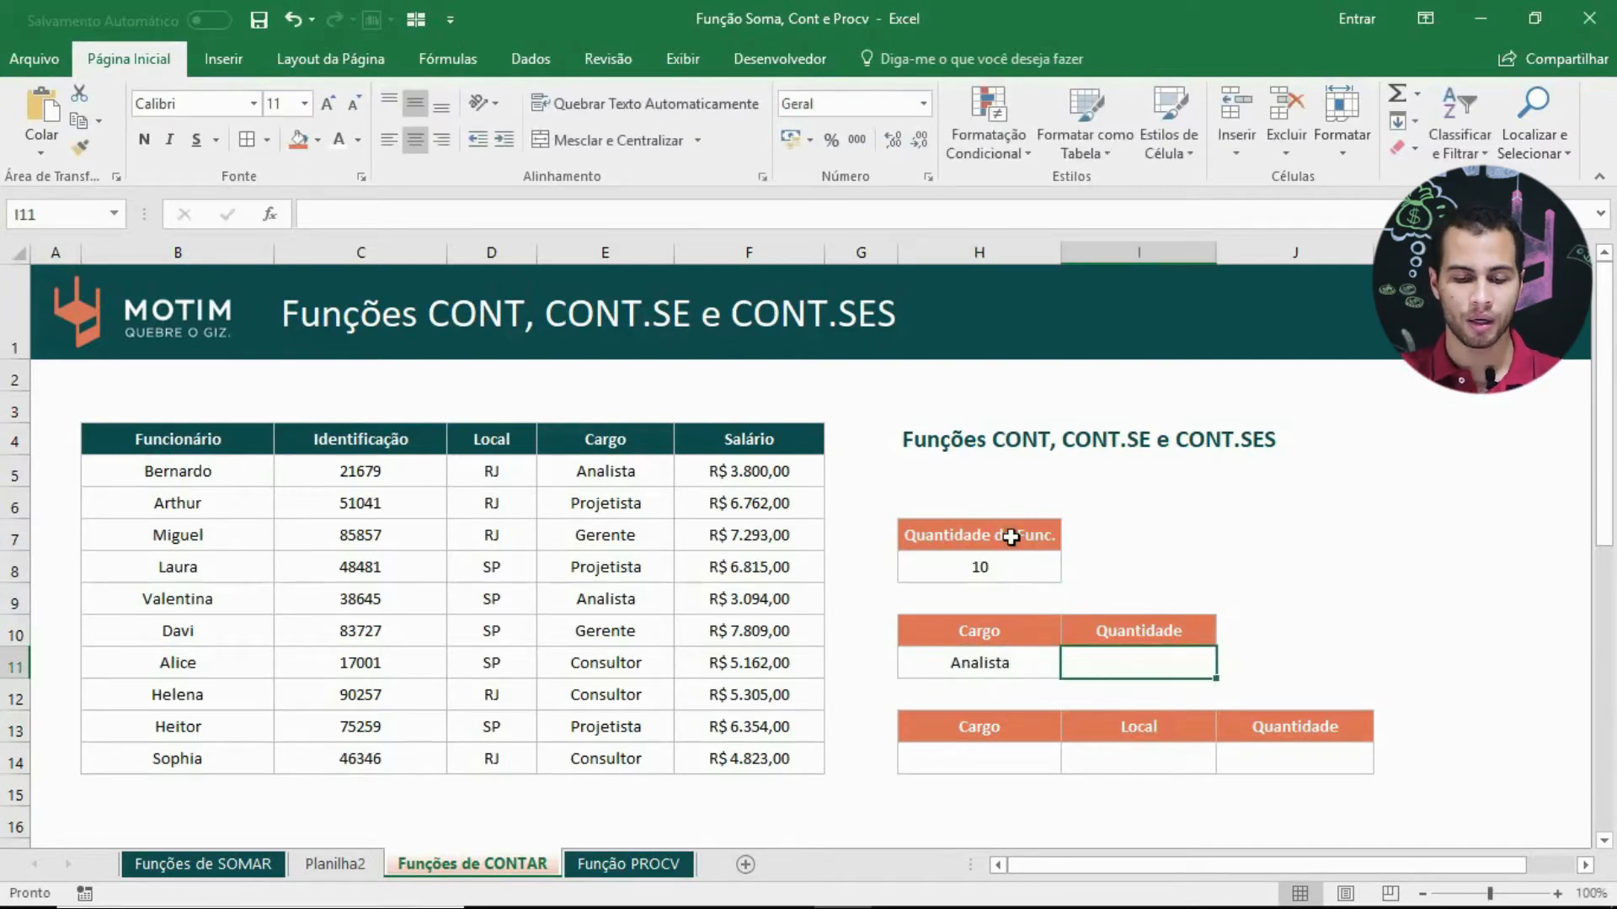
click(633, 471)
click(636, 599)
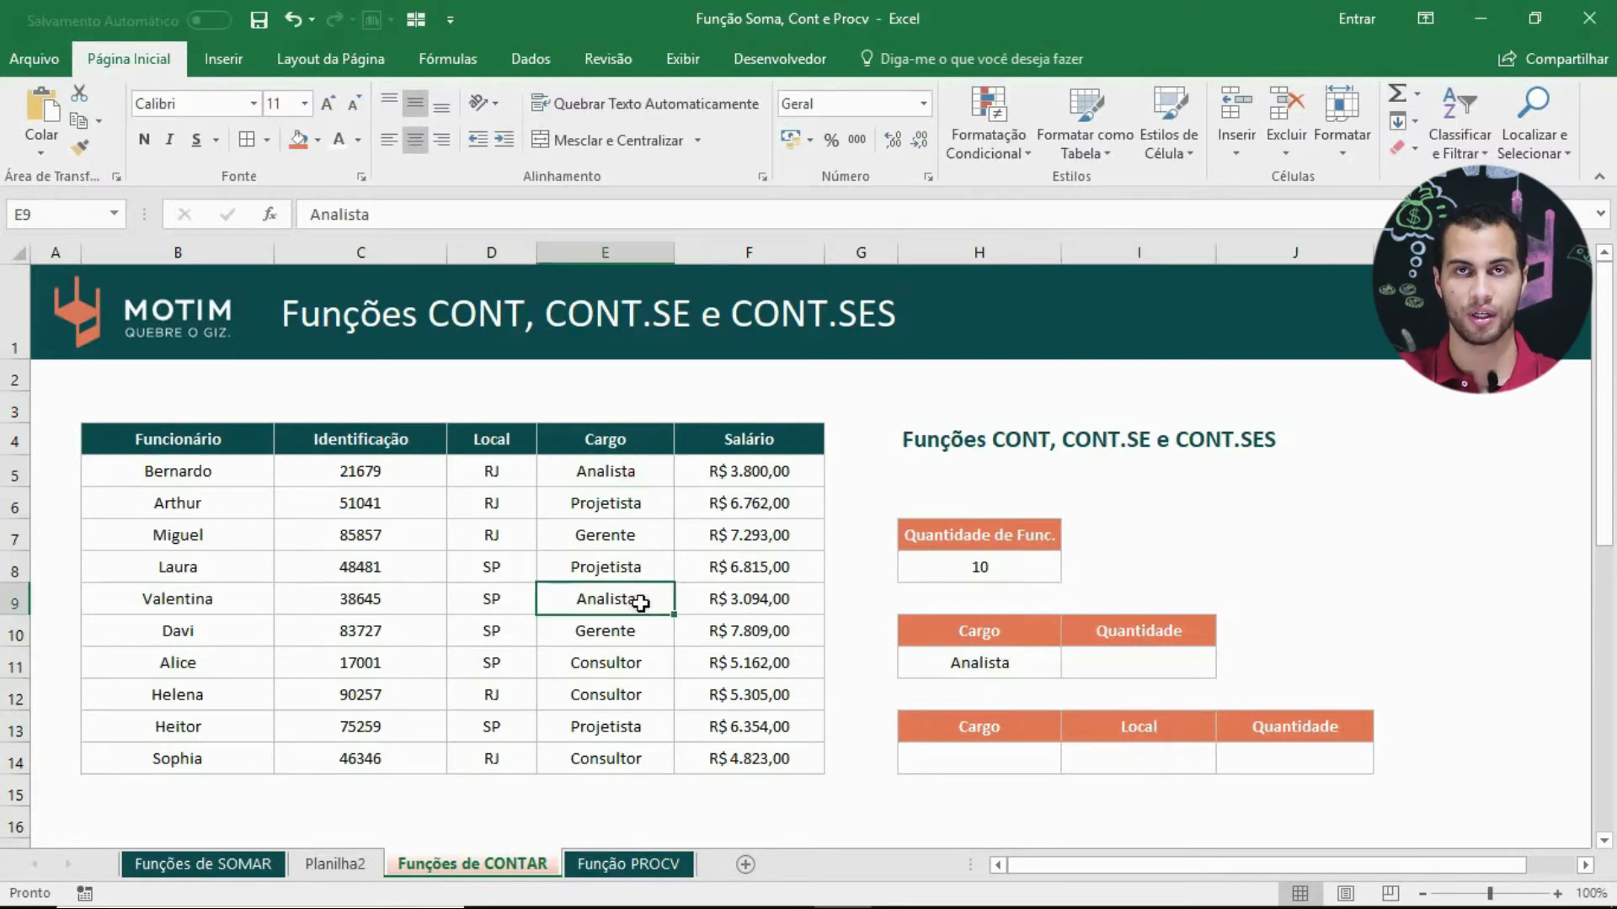
drag(623, 468, 671, 763)
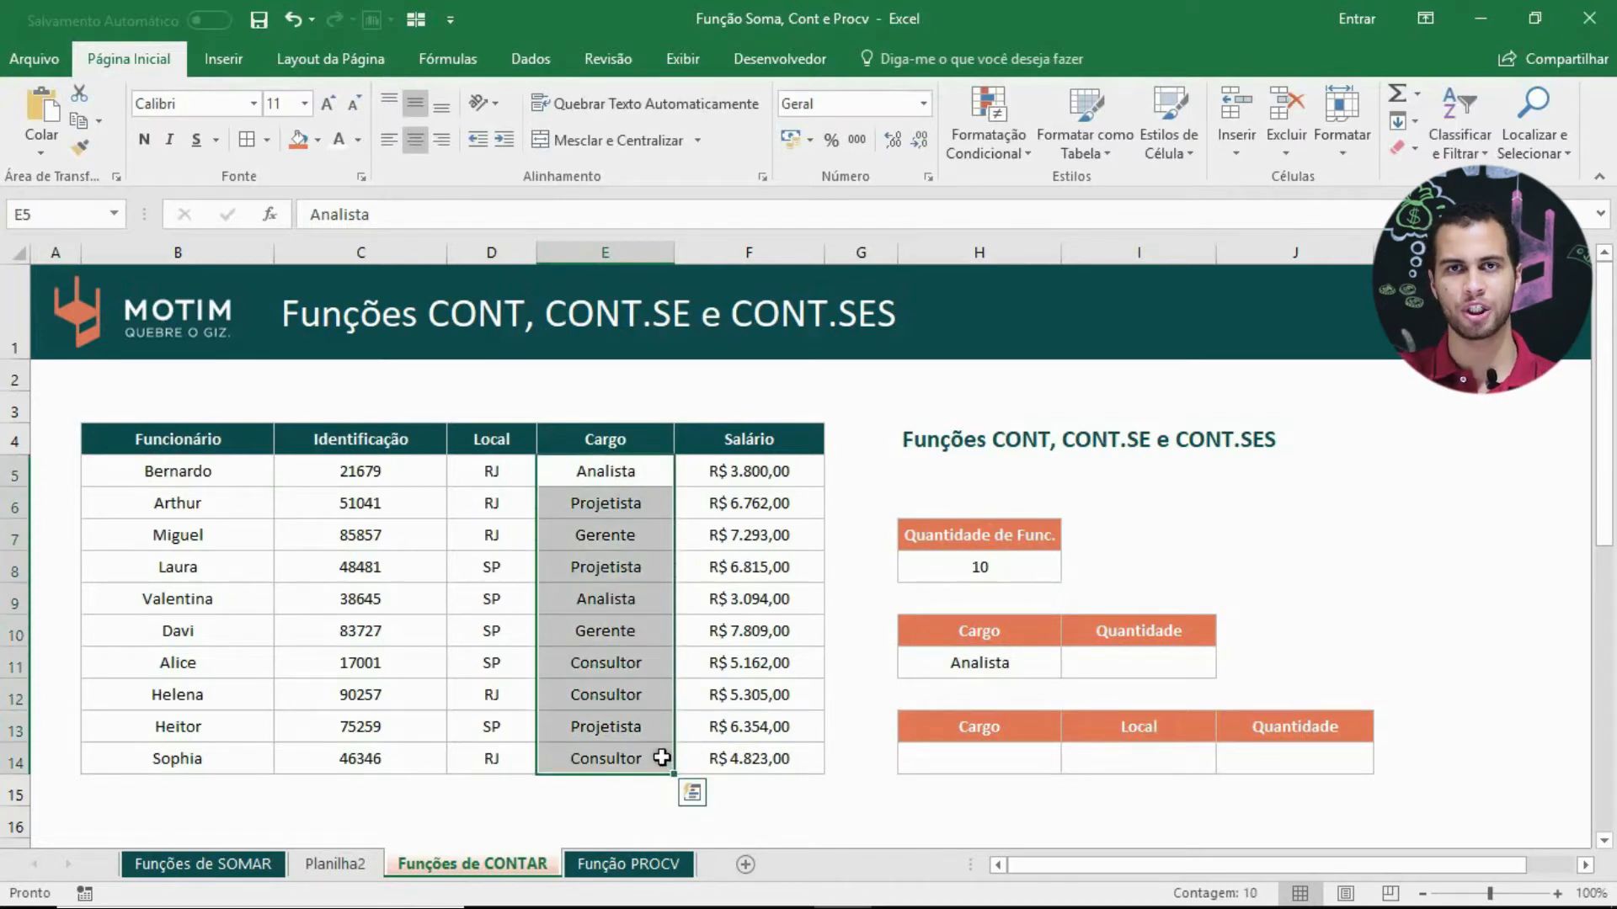
drag(650, 487, 642, 744)
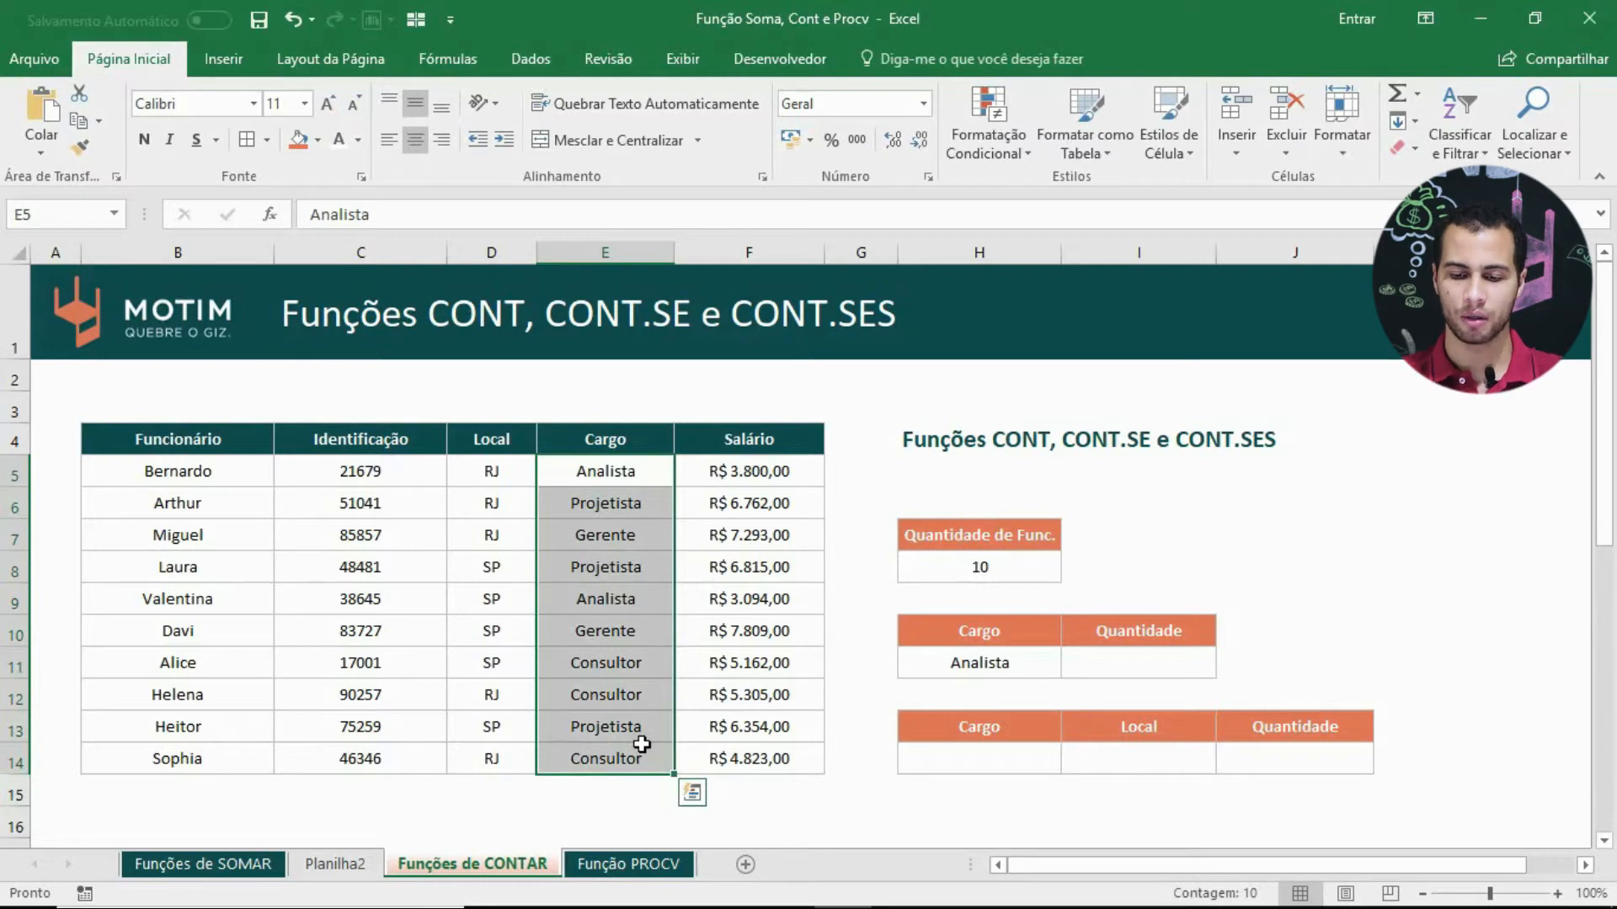
Step: Count the employees with the chosen Cargo in I11 using CONT.SE with range E5:E14 and criterion H11
click(1085, 660)
text(=cont.se)
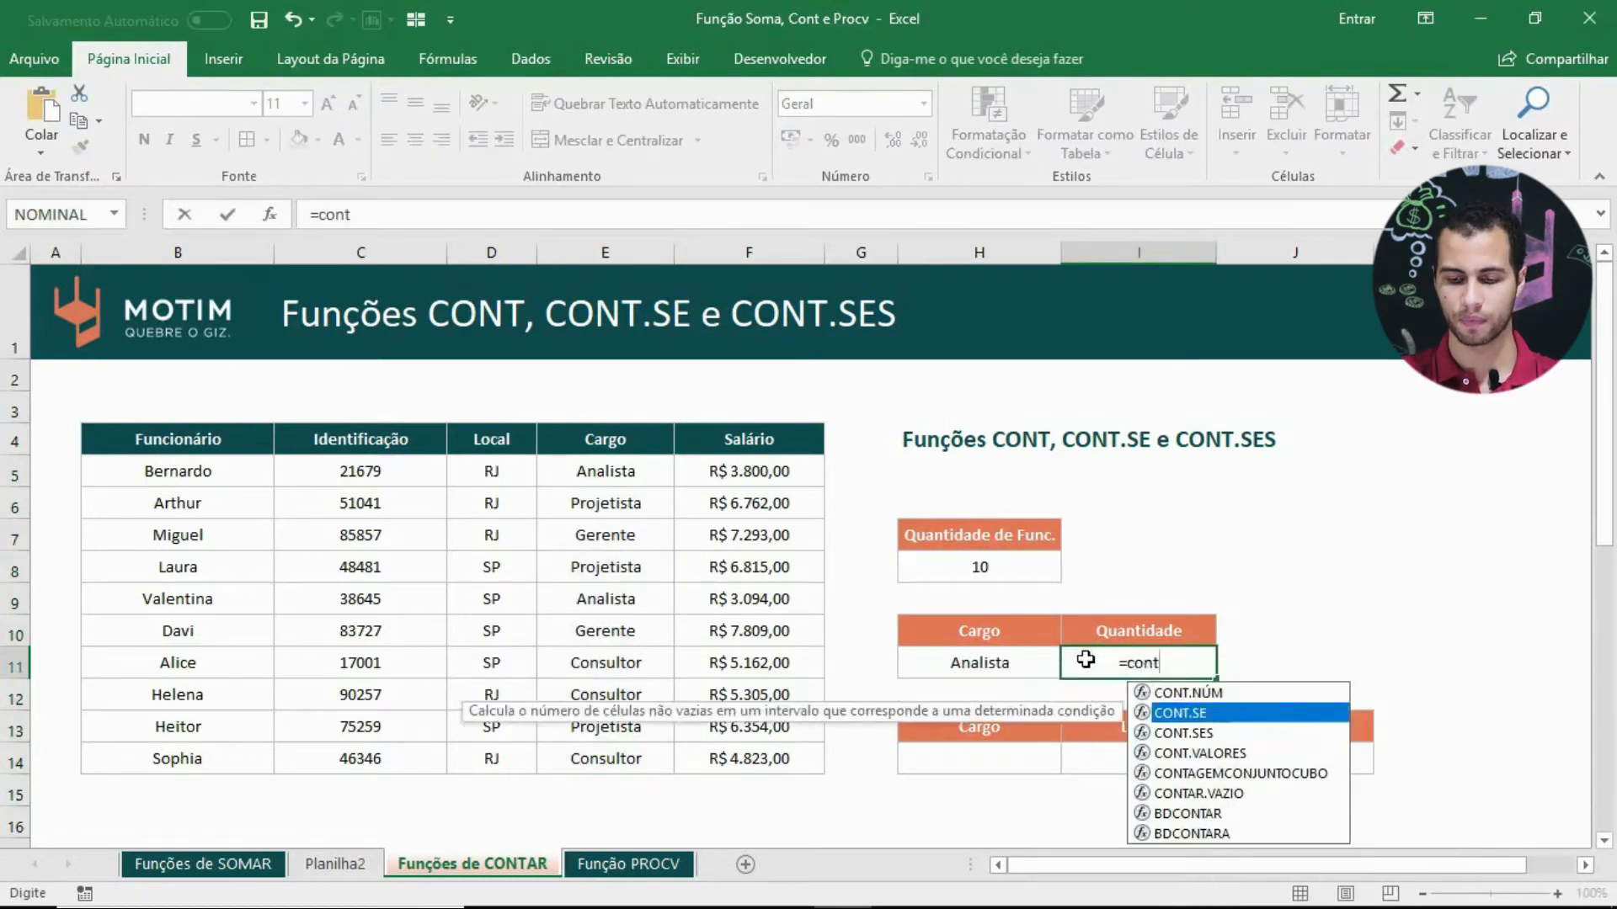
key(Tab)
drag(621, 476, 641, 762)
text(;)
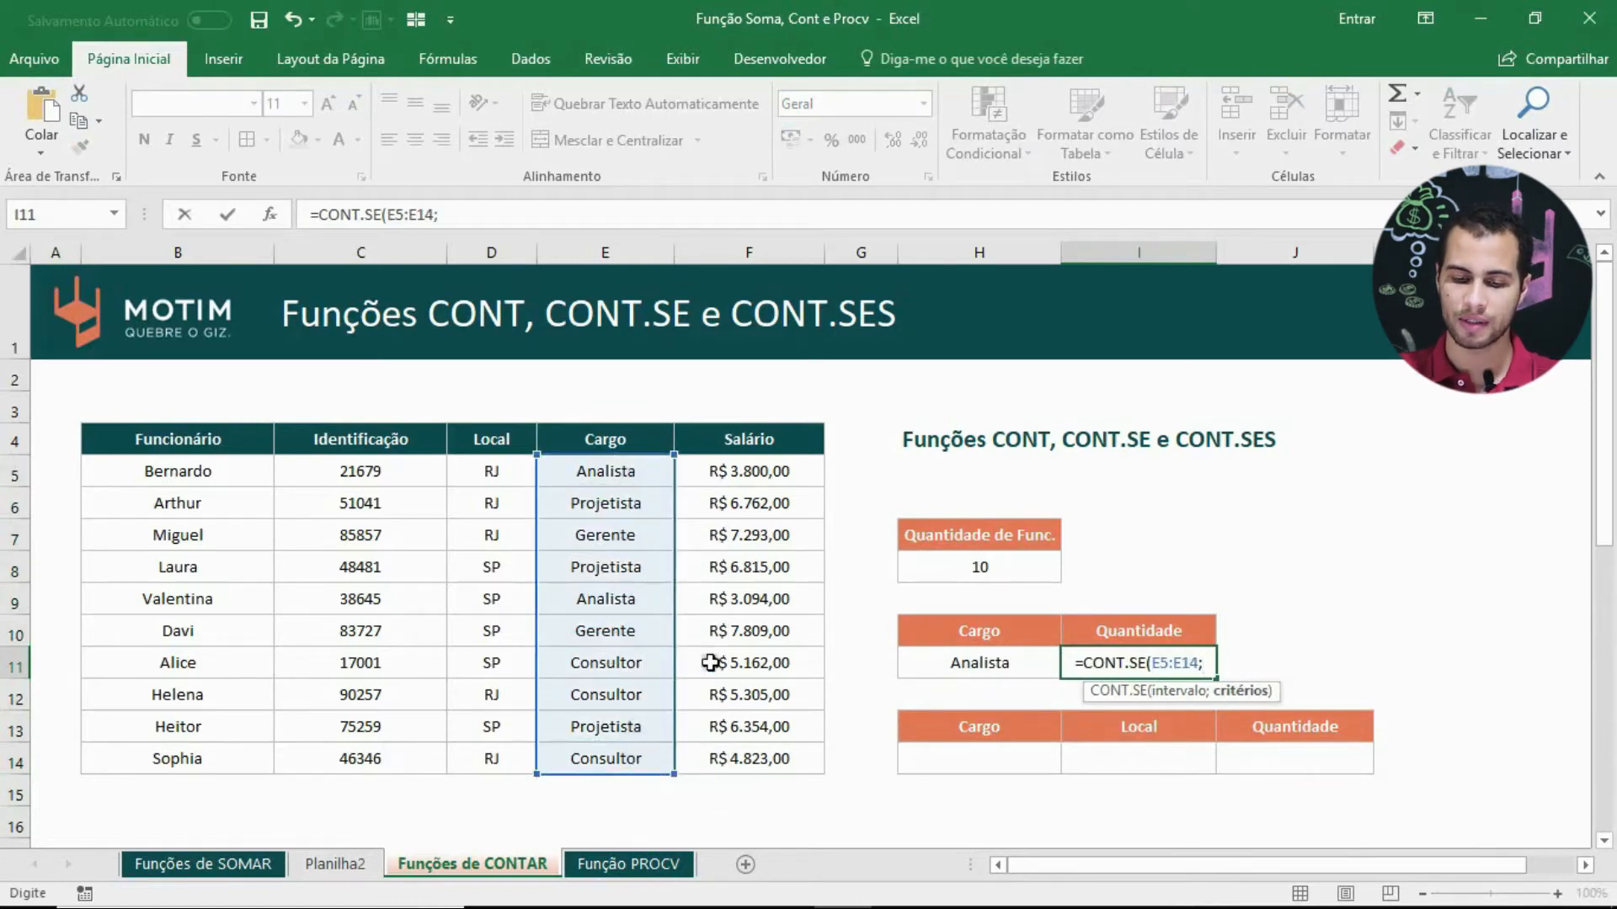
click(943, 665)
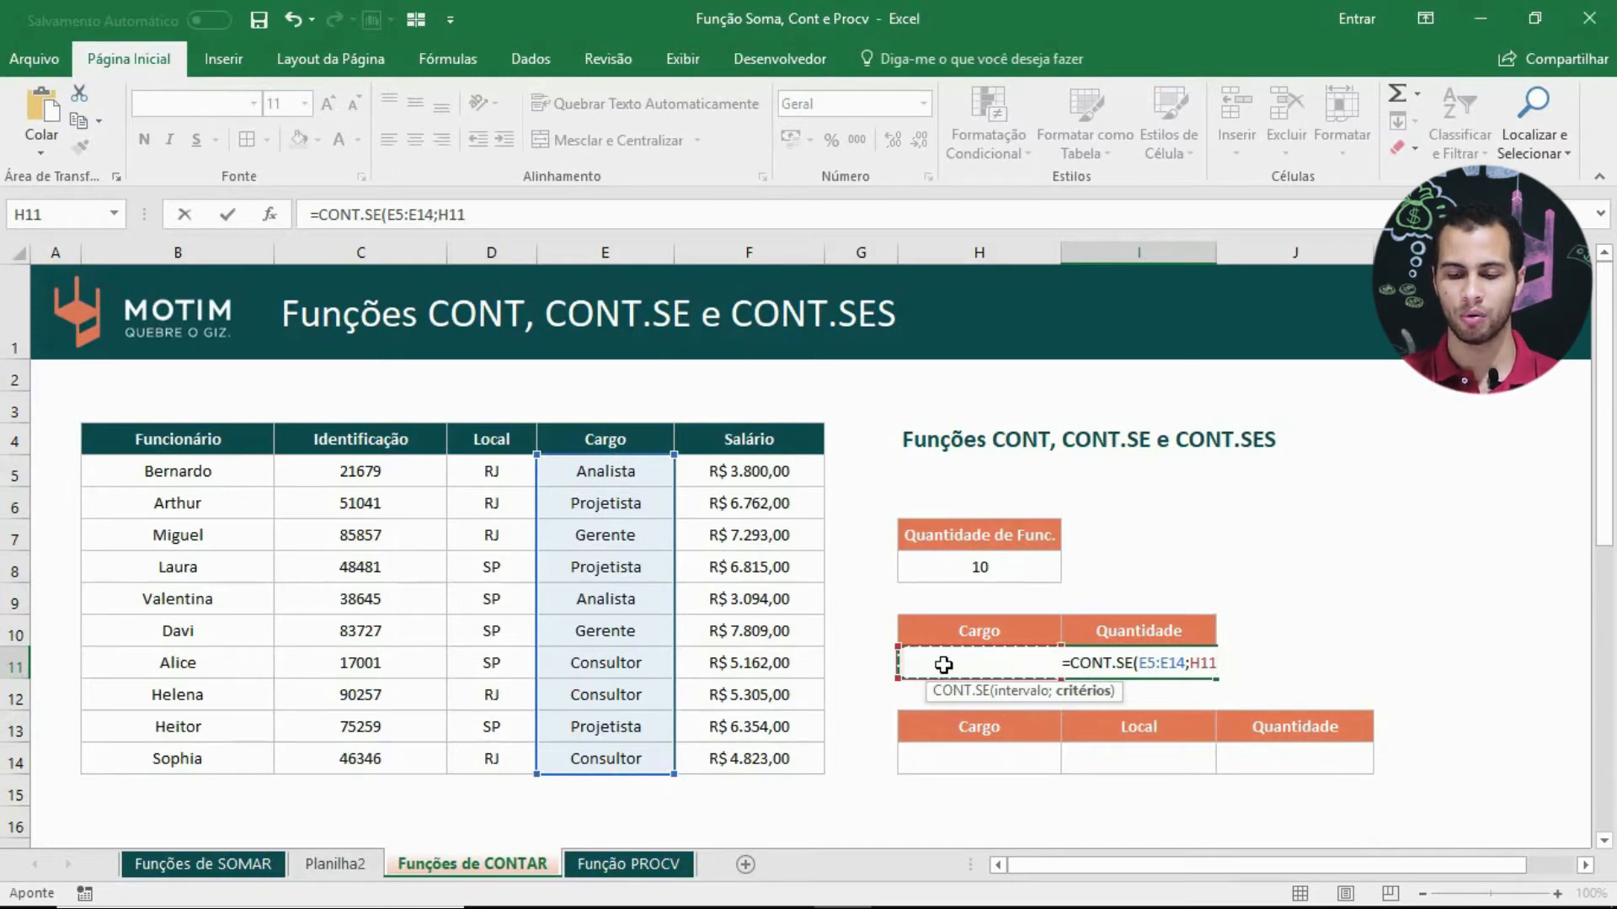
text())
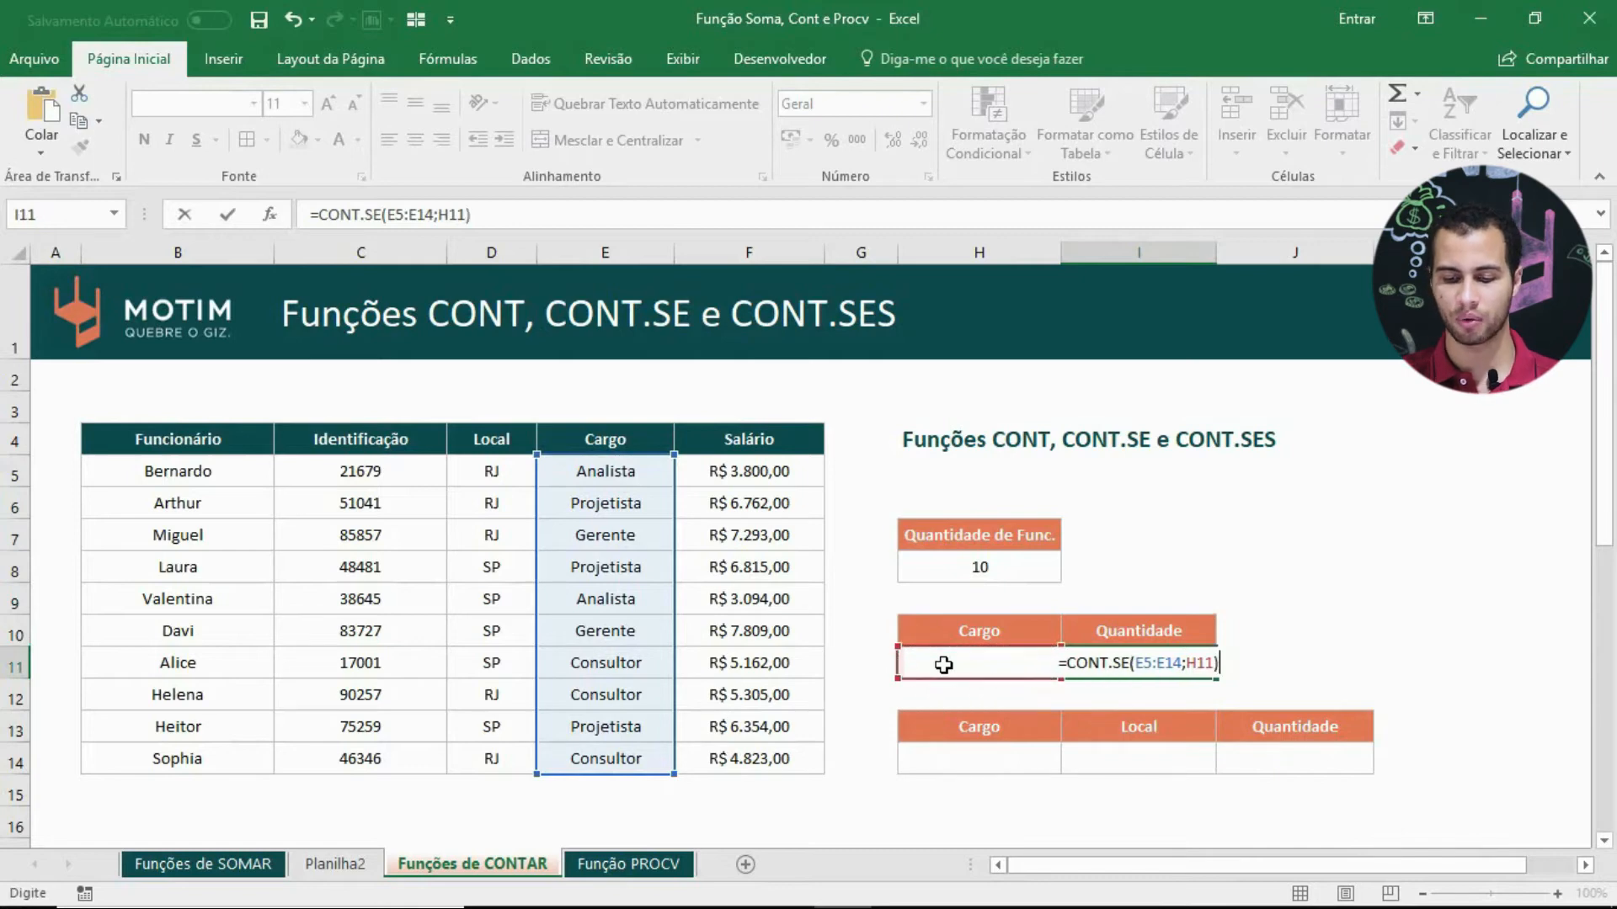
key(Return)
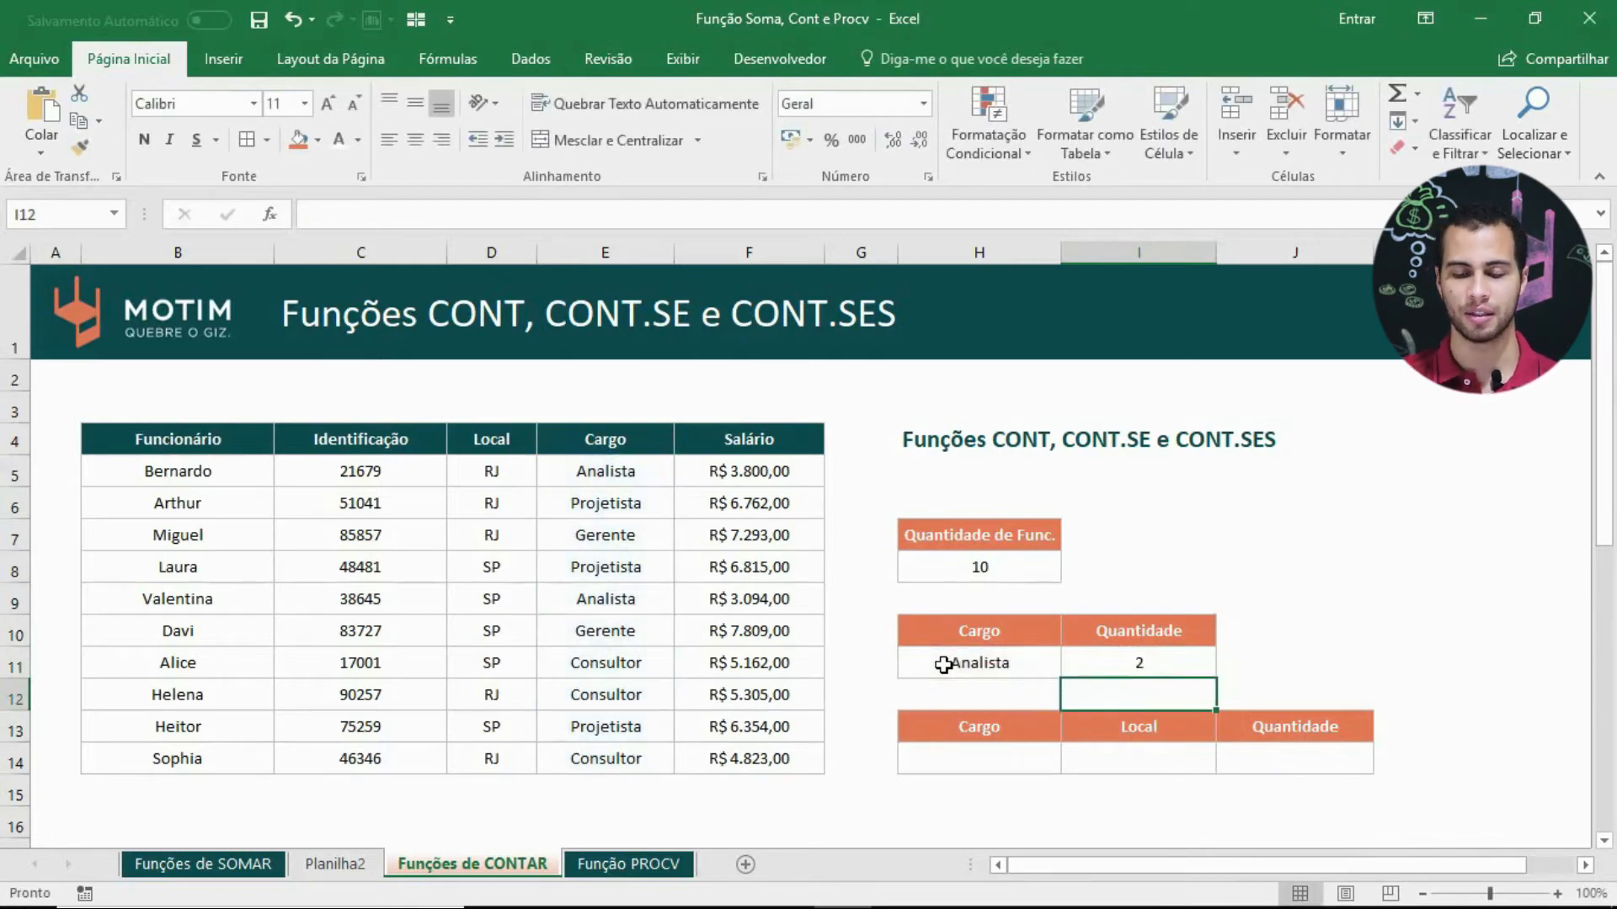
Step: Change the Cargo criterion in H11 to Consultor
click(943, 664)
text(Co)
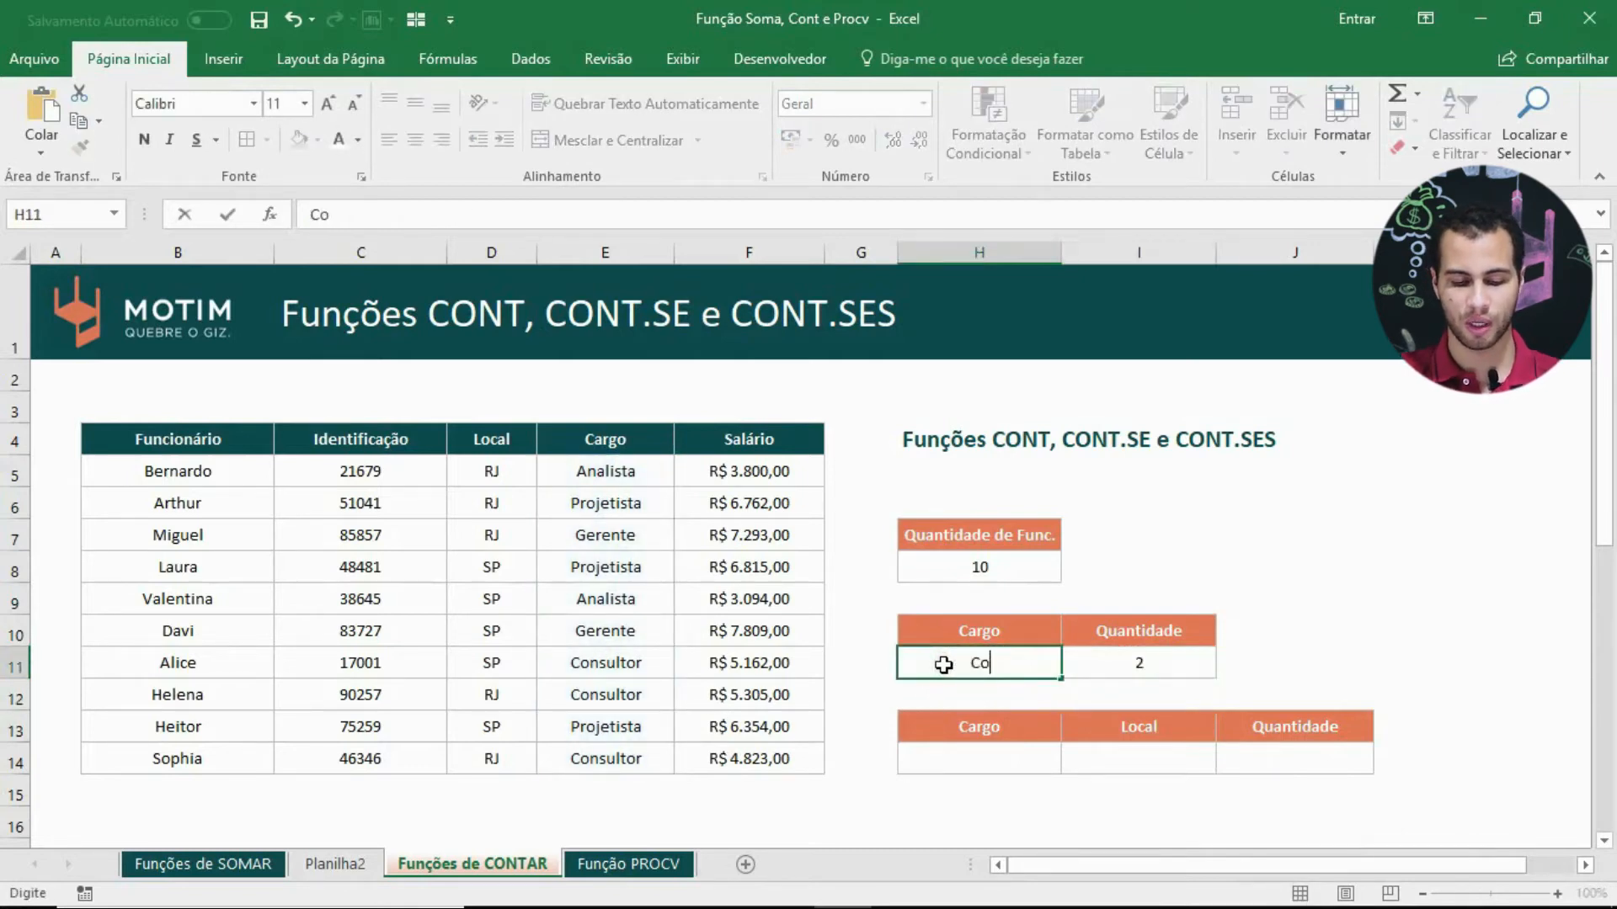
text(nsultor)
key(Return)
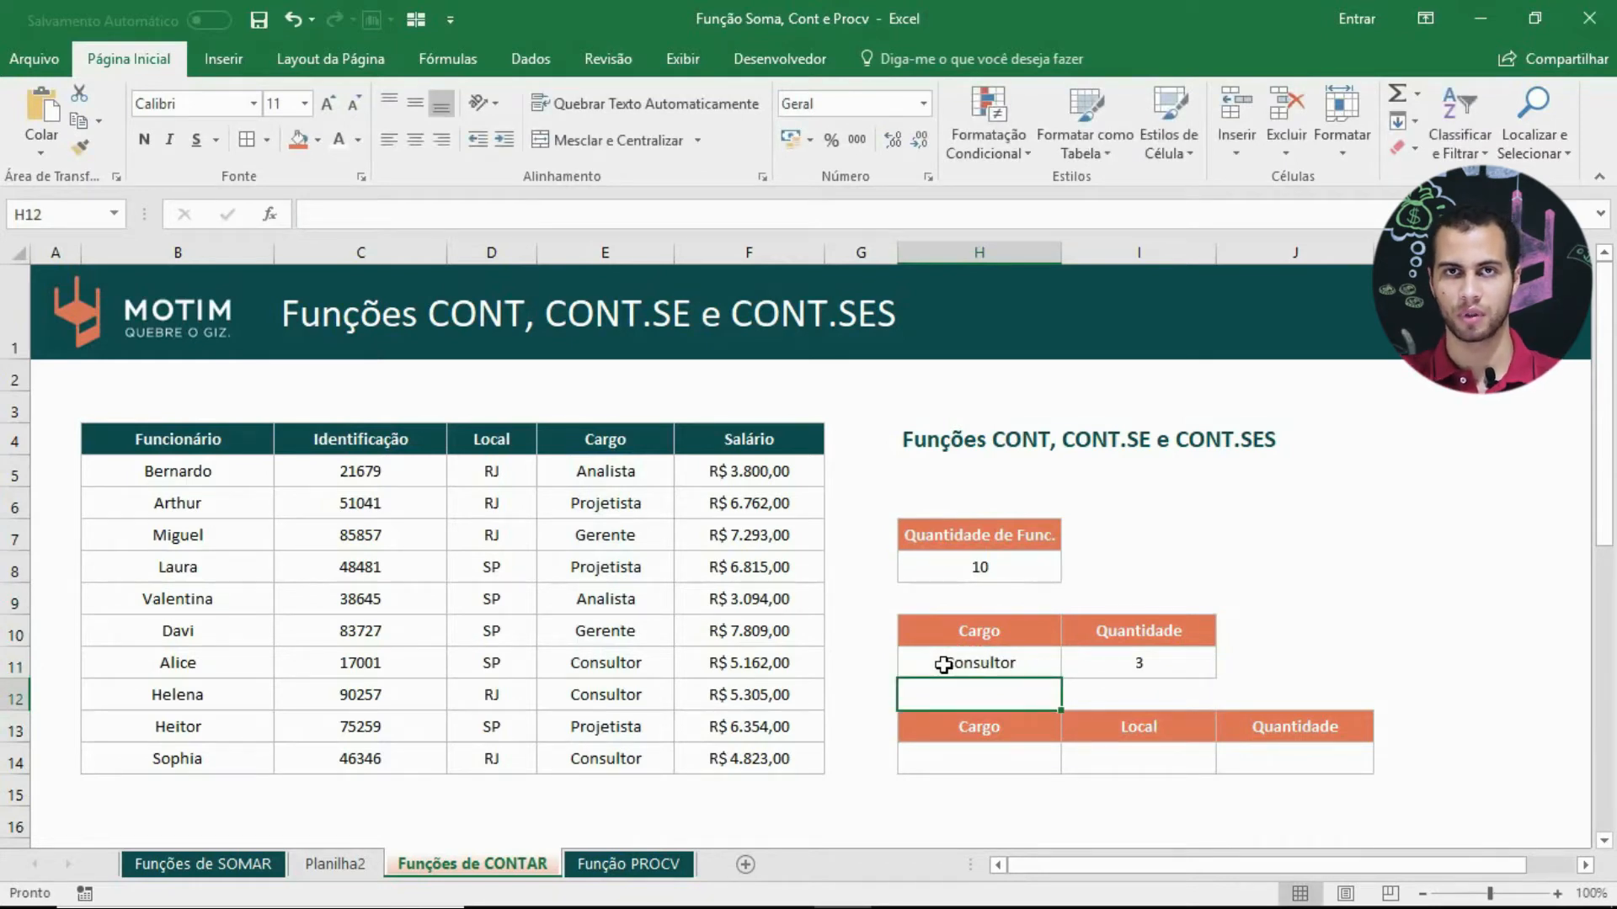
Step: Set the criteria to Consultor in H14 and RJ in I14, and review the Cargo and Local ranges in rows 5 to 14
click(1029, 755)
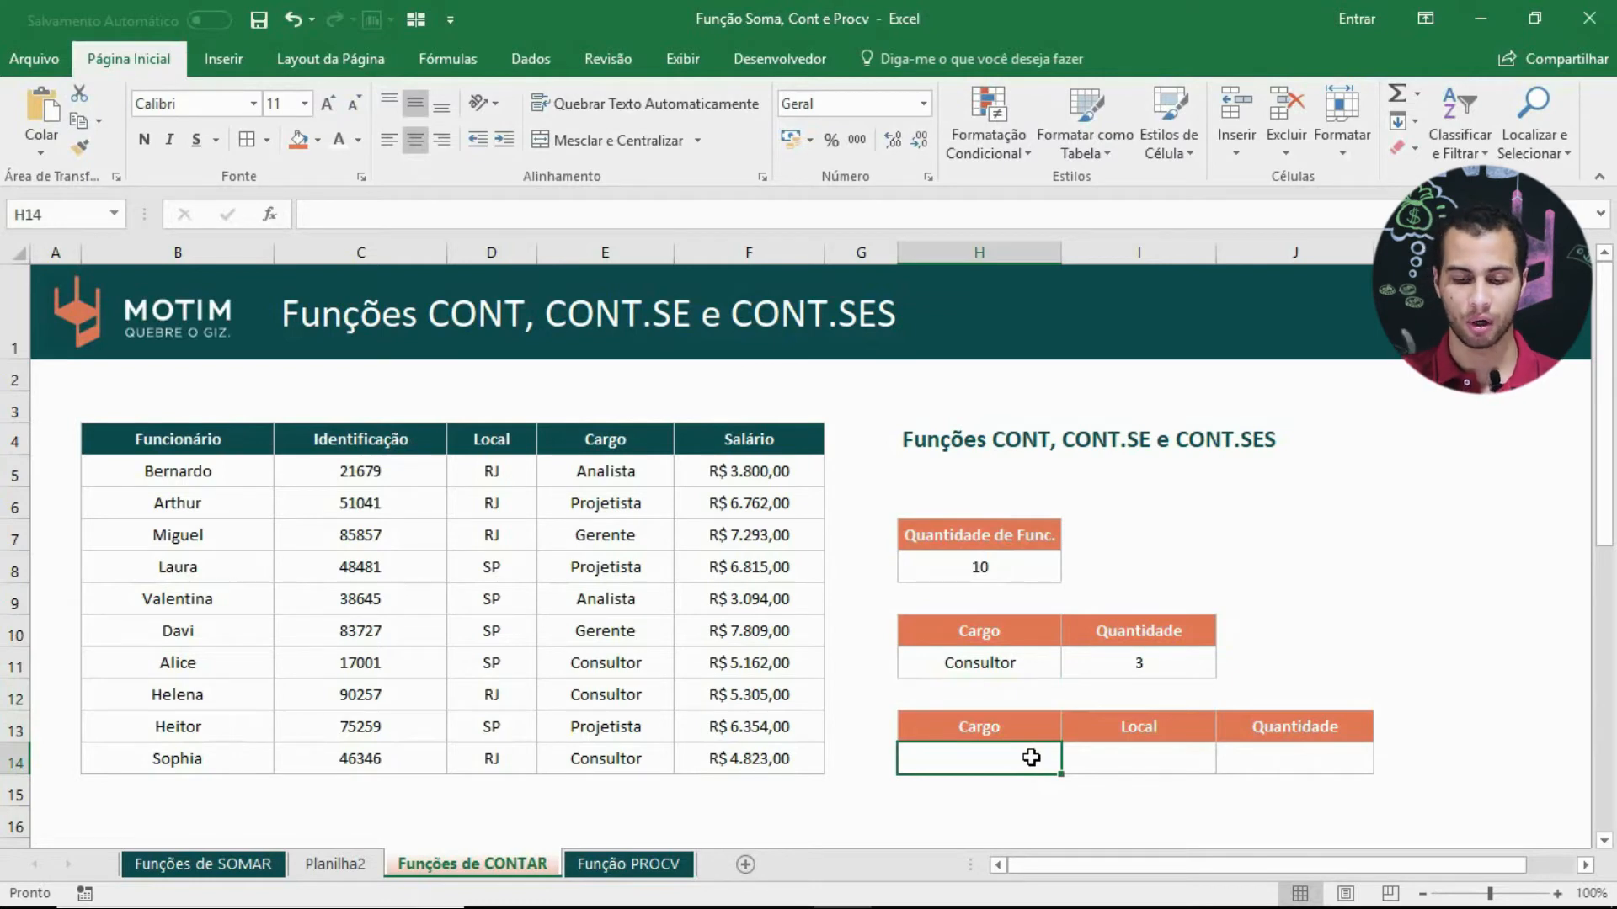
text(Cons)
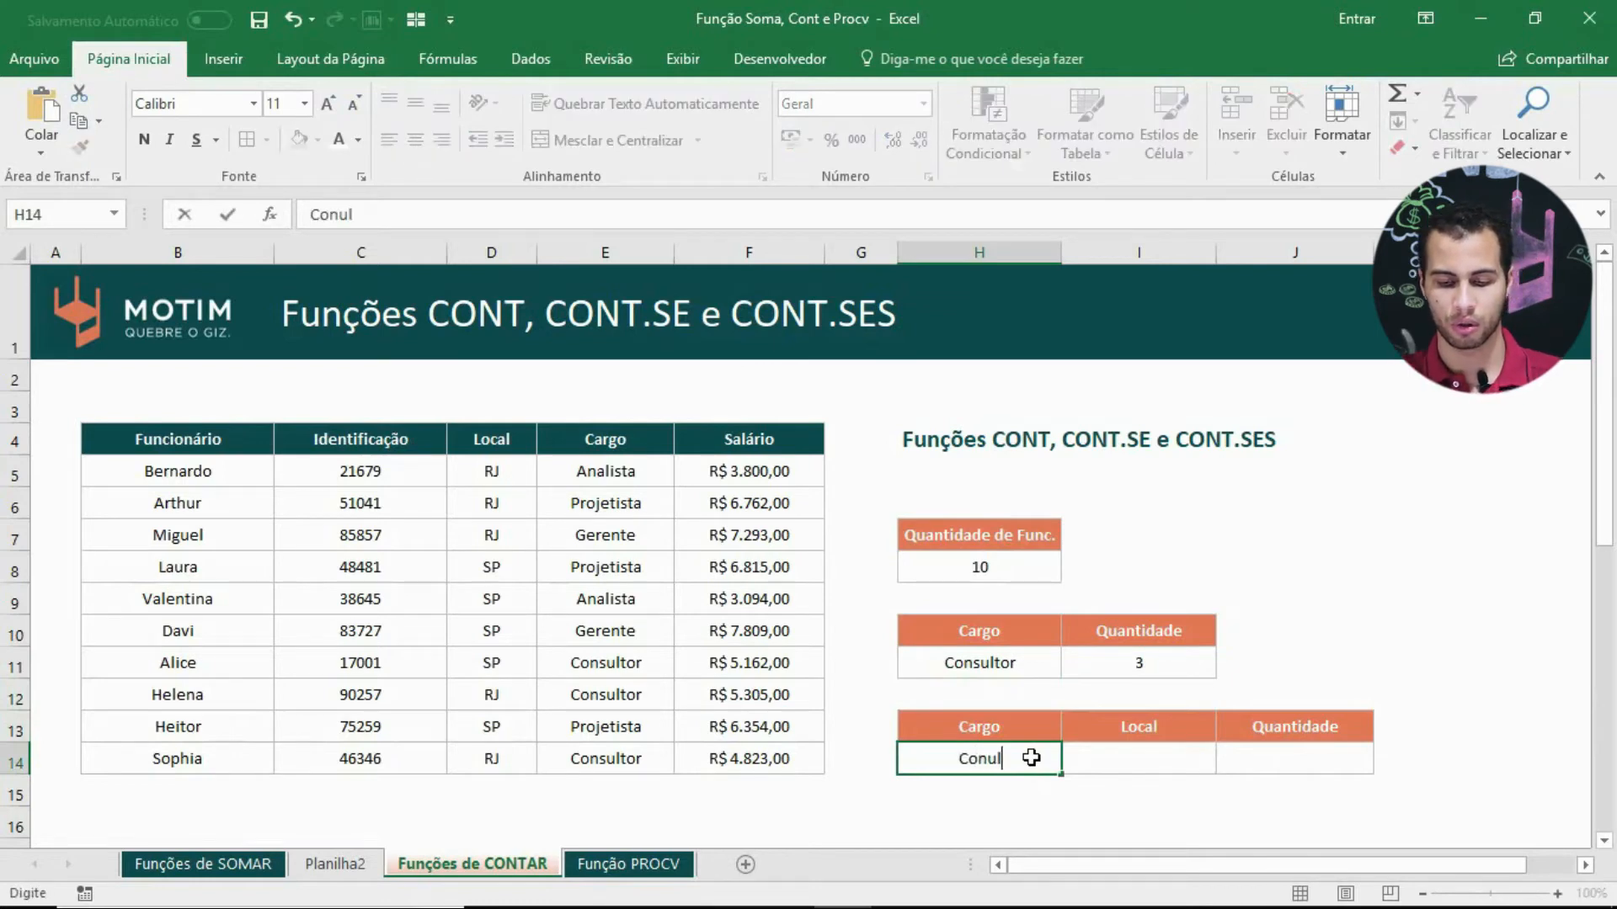
text(ultor)
key(Tab)
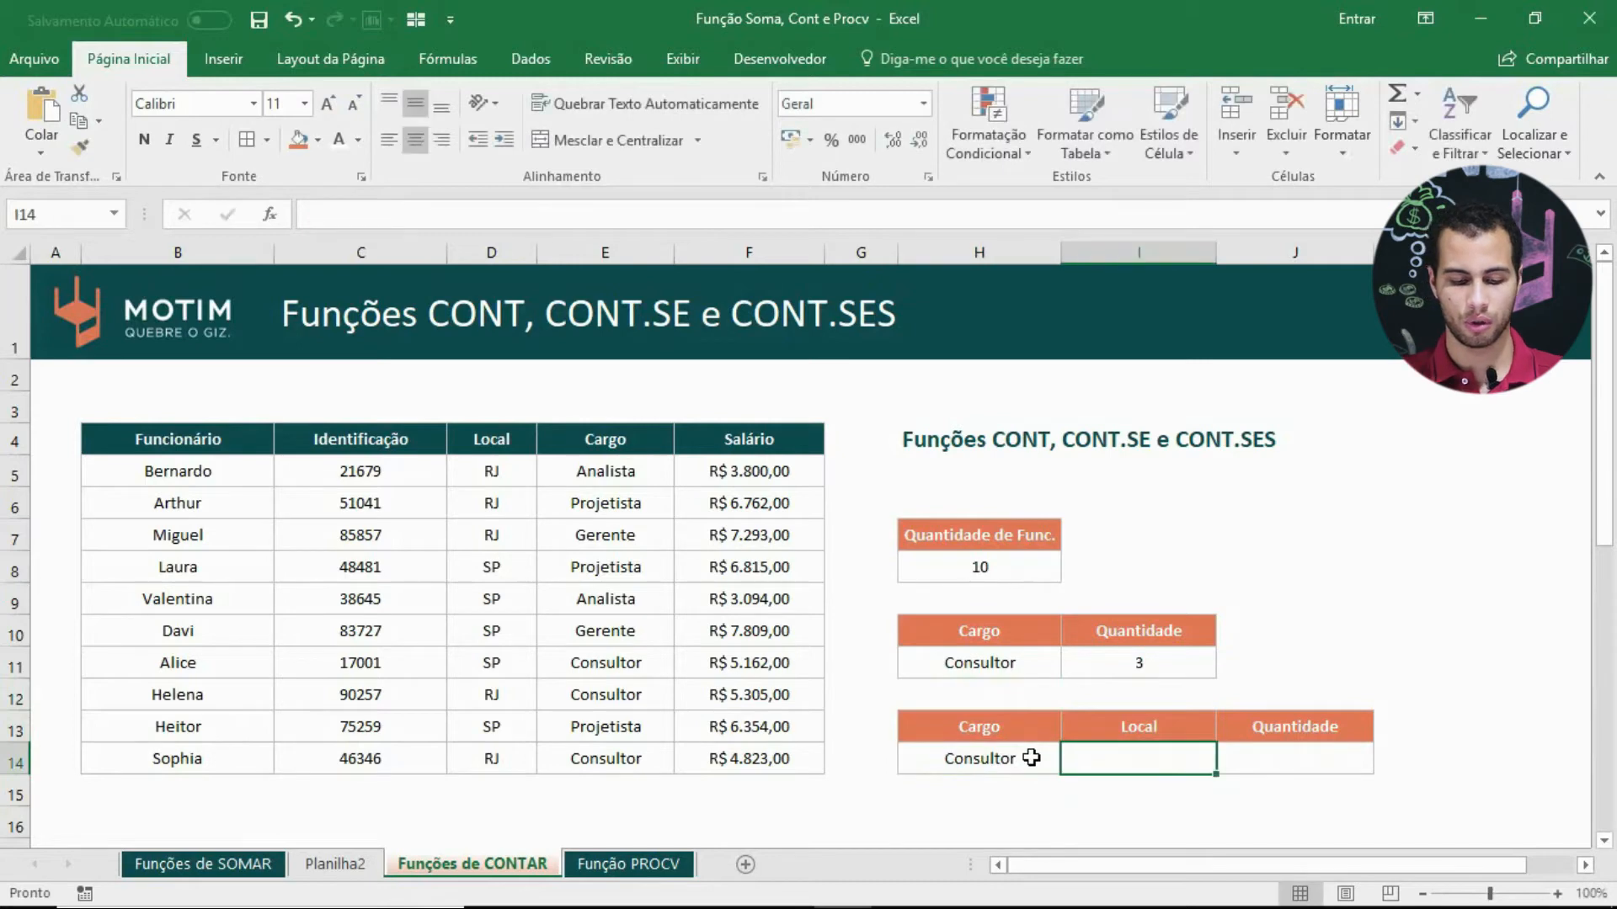
text(RJ)
key(Tab)
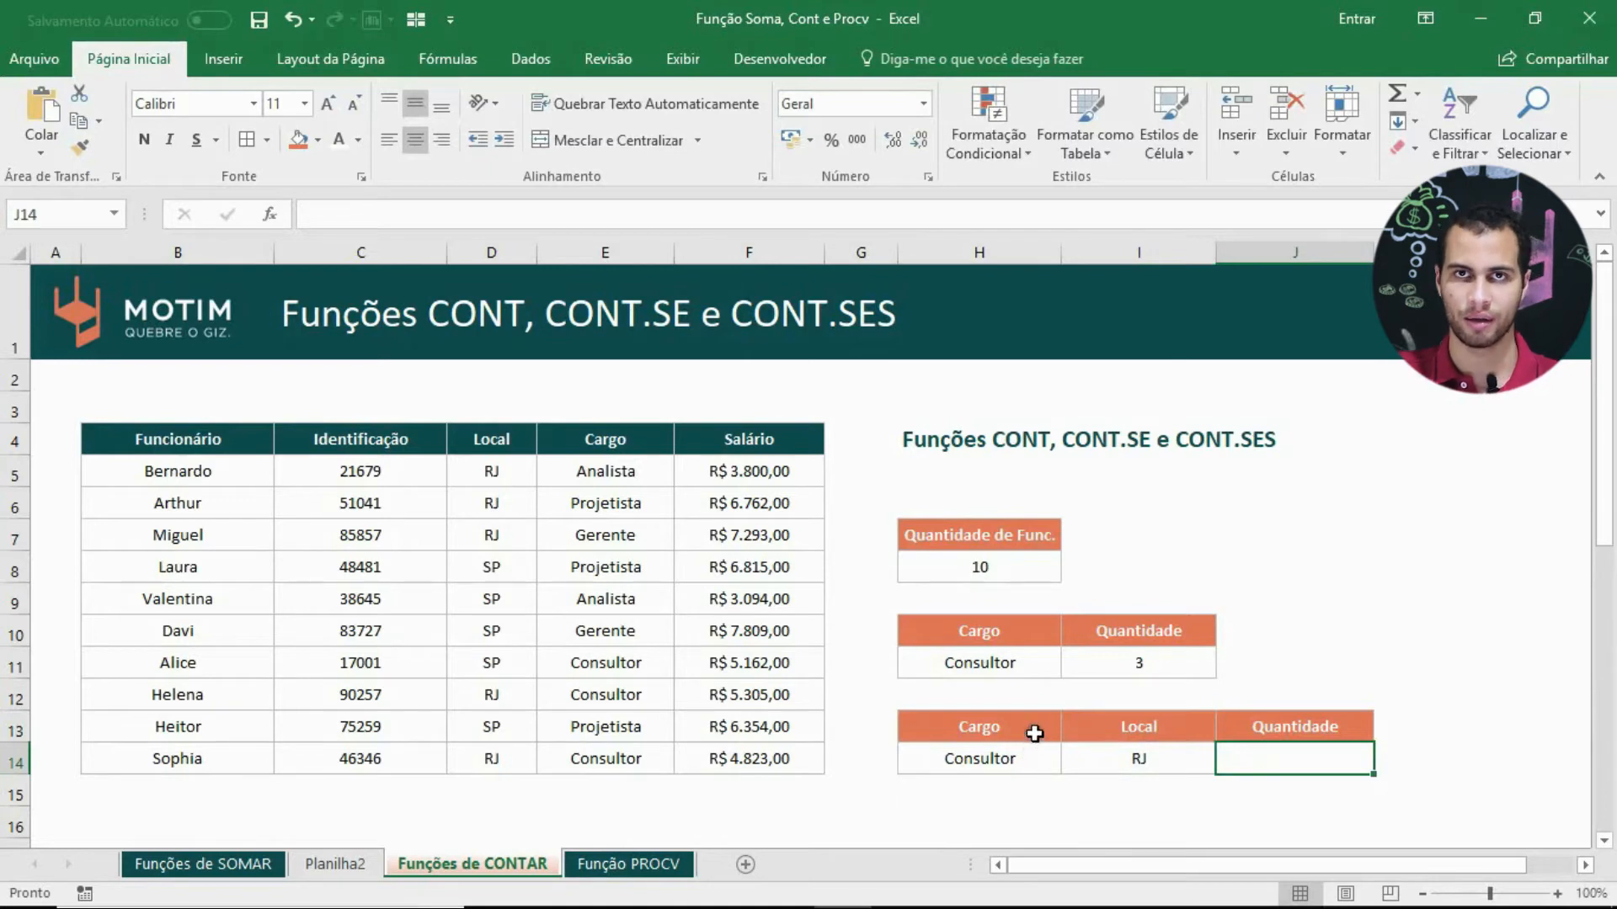
drag(660, 466, 671, 765)
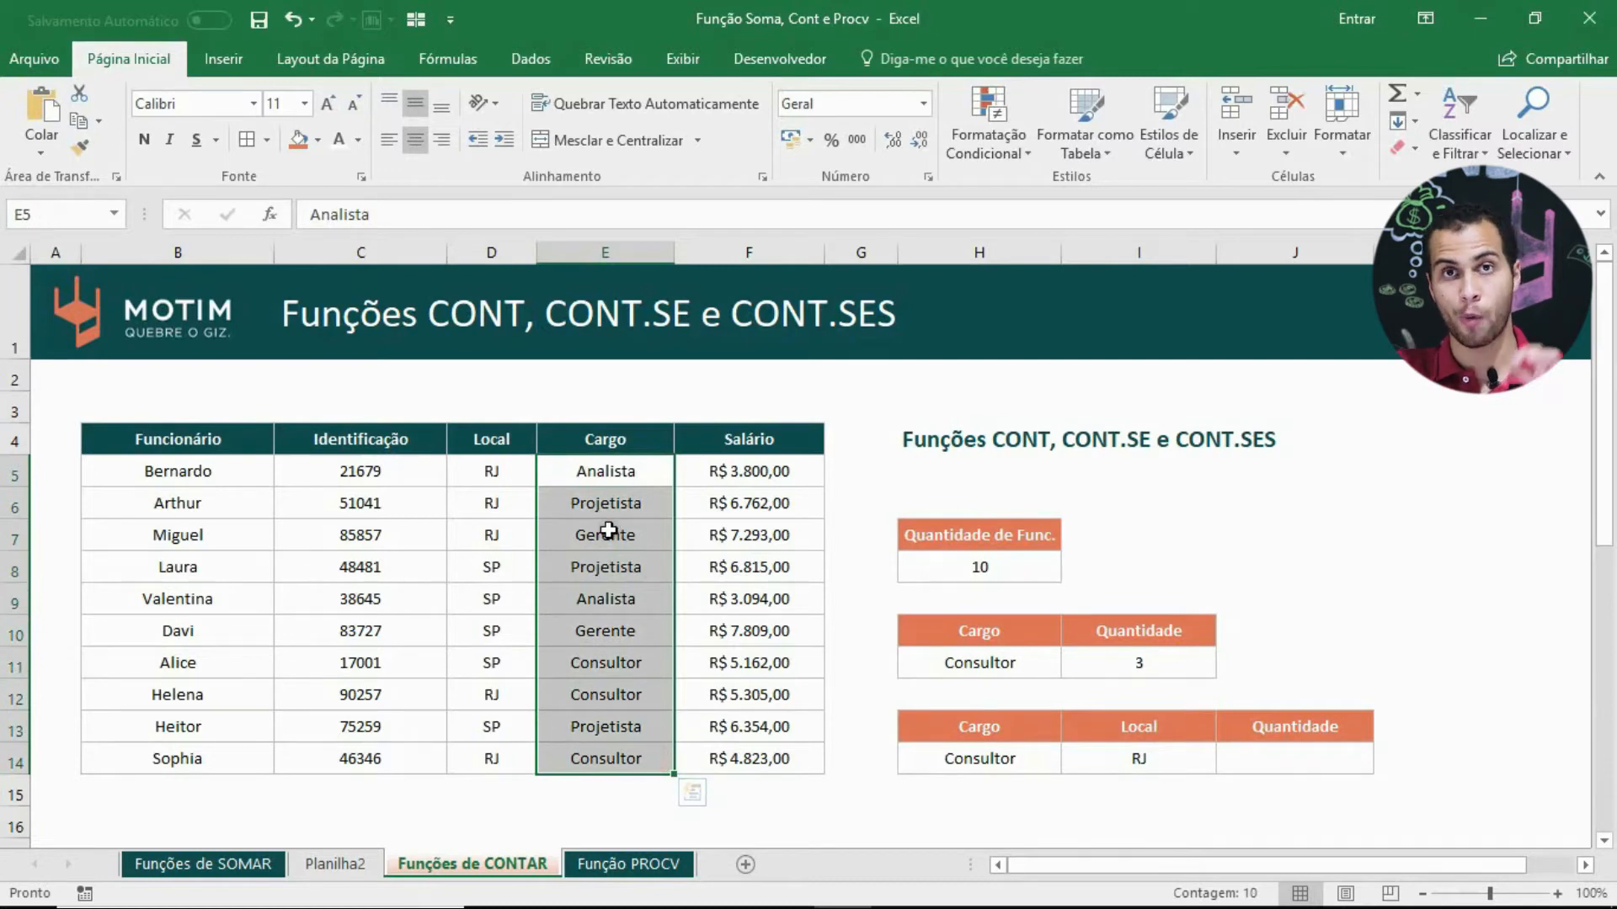
drag(495, 469, 526, 746)
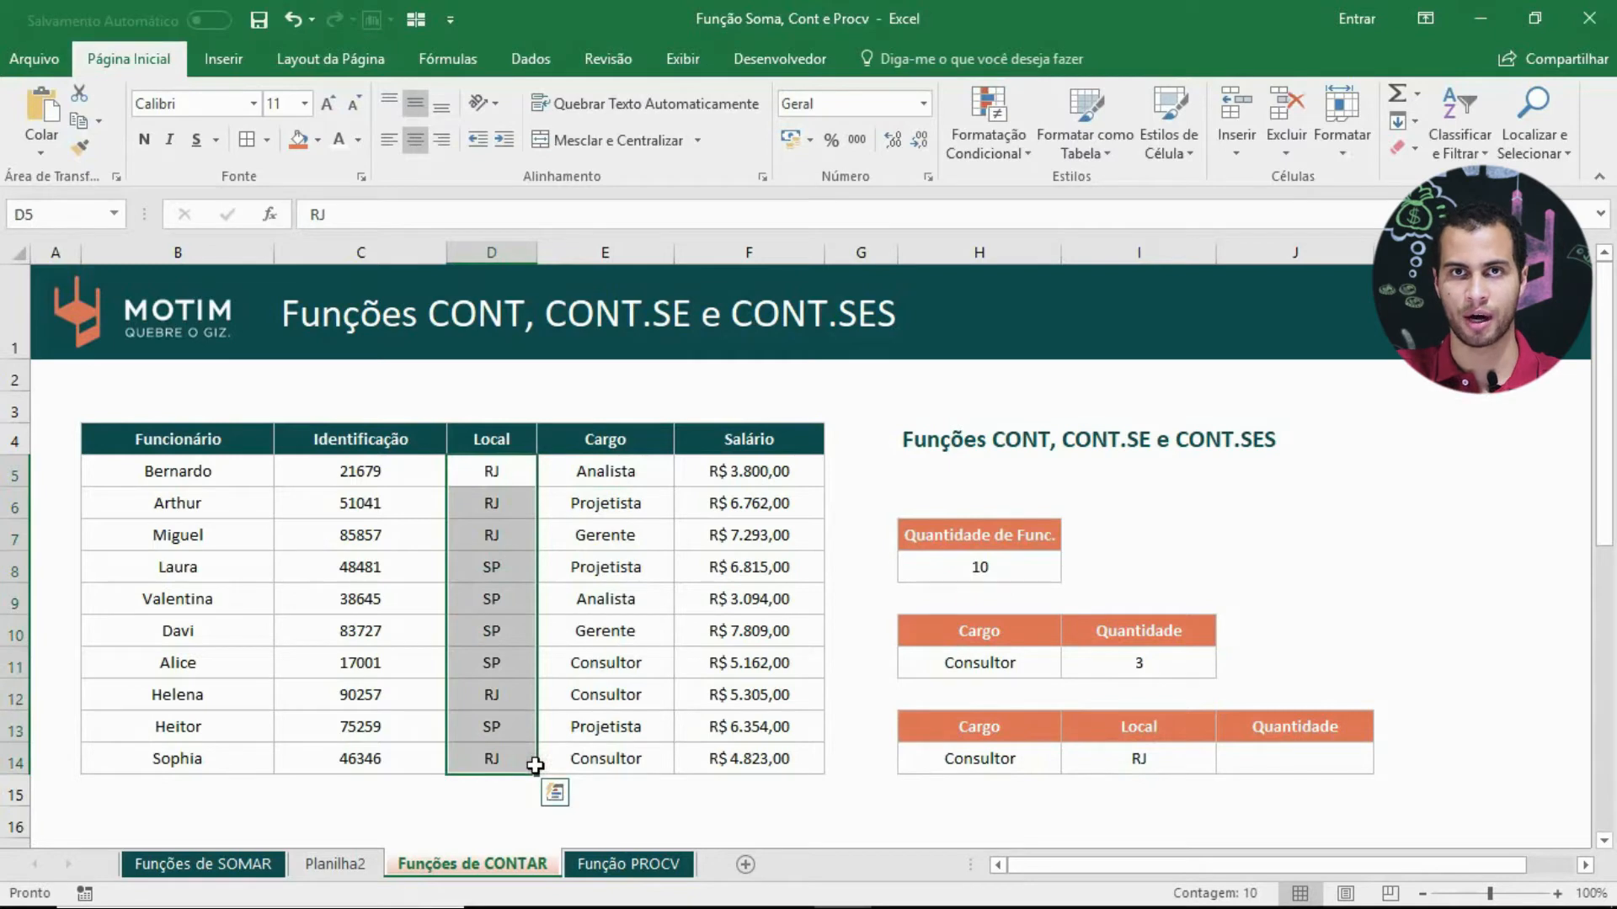
Step: Count the employees matching both Cargo and Local in J14 using CONT.SES with range E5:E14, criterion H14, range D5:D14 and criterion I14
click(1263, 748)
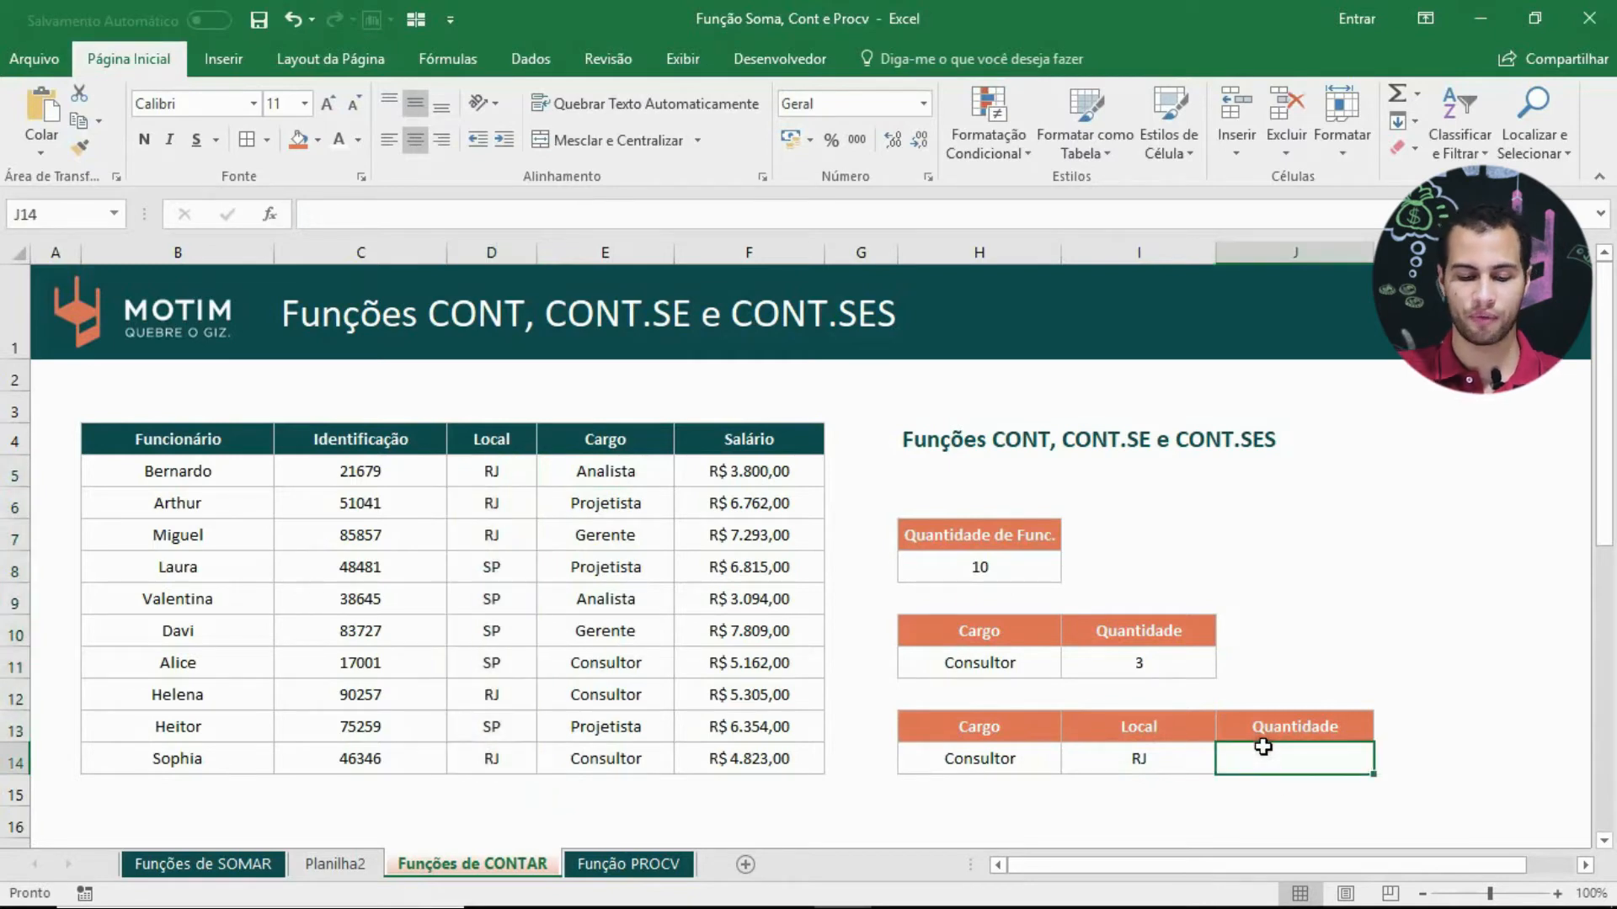
text(=cont)
key(Down)
key(Down)
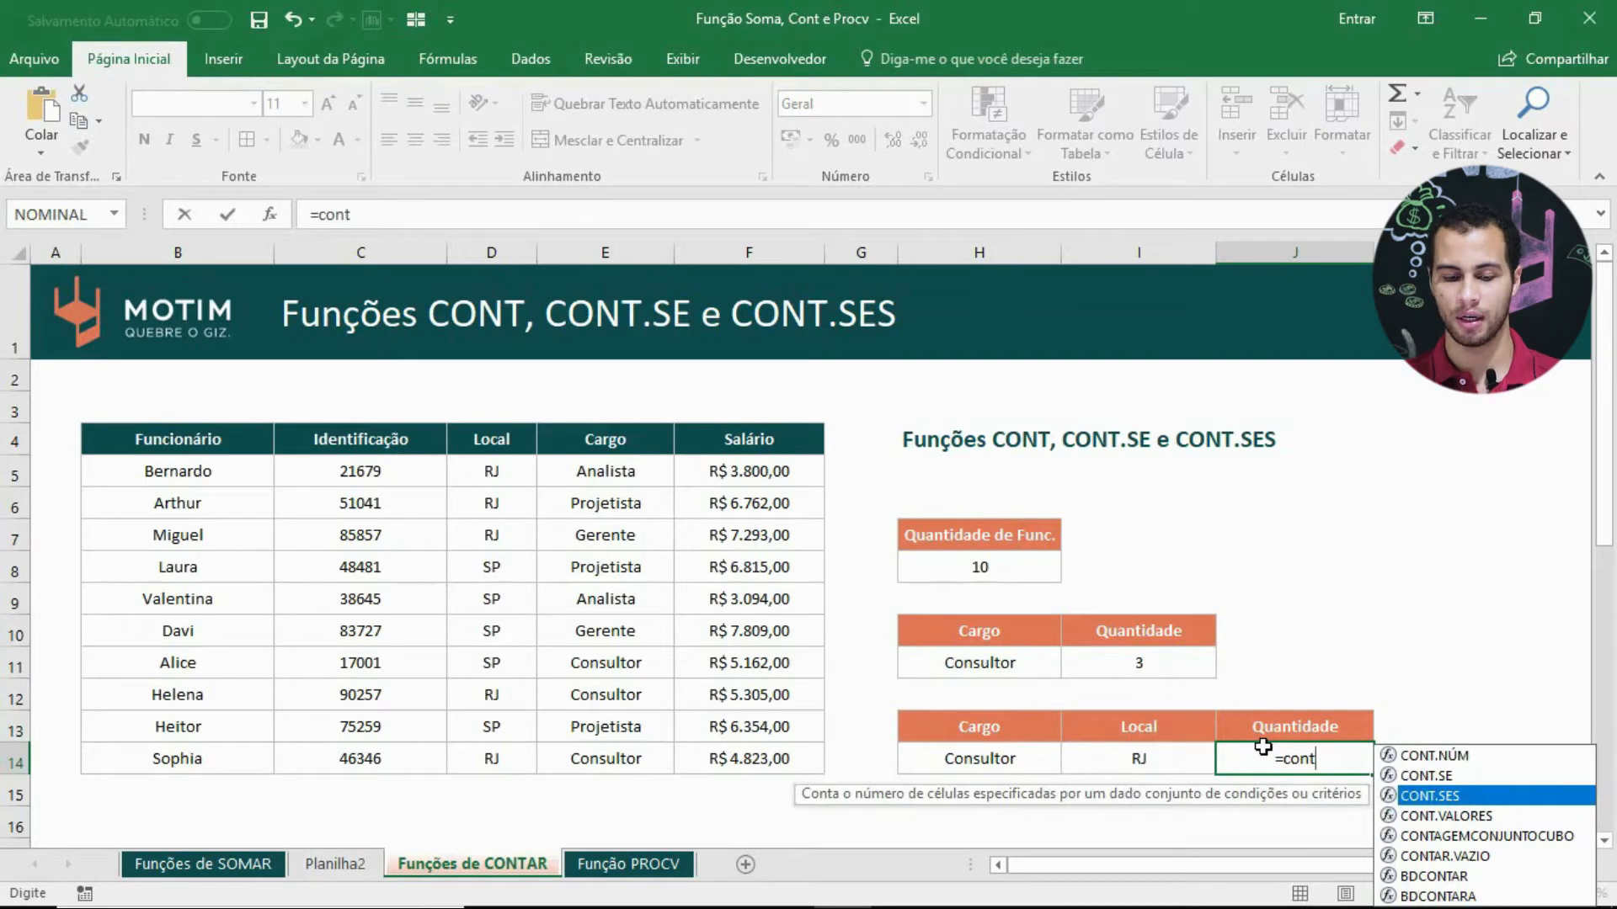
key(Tab)
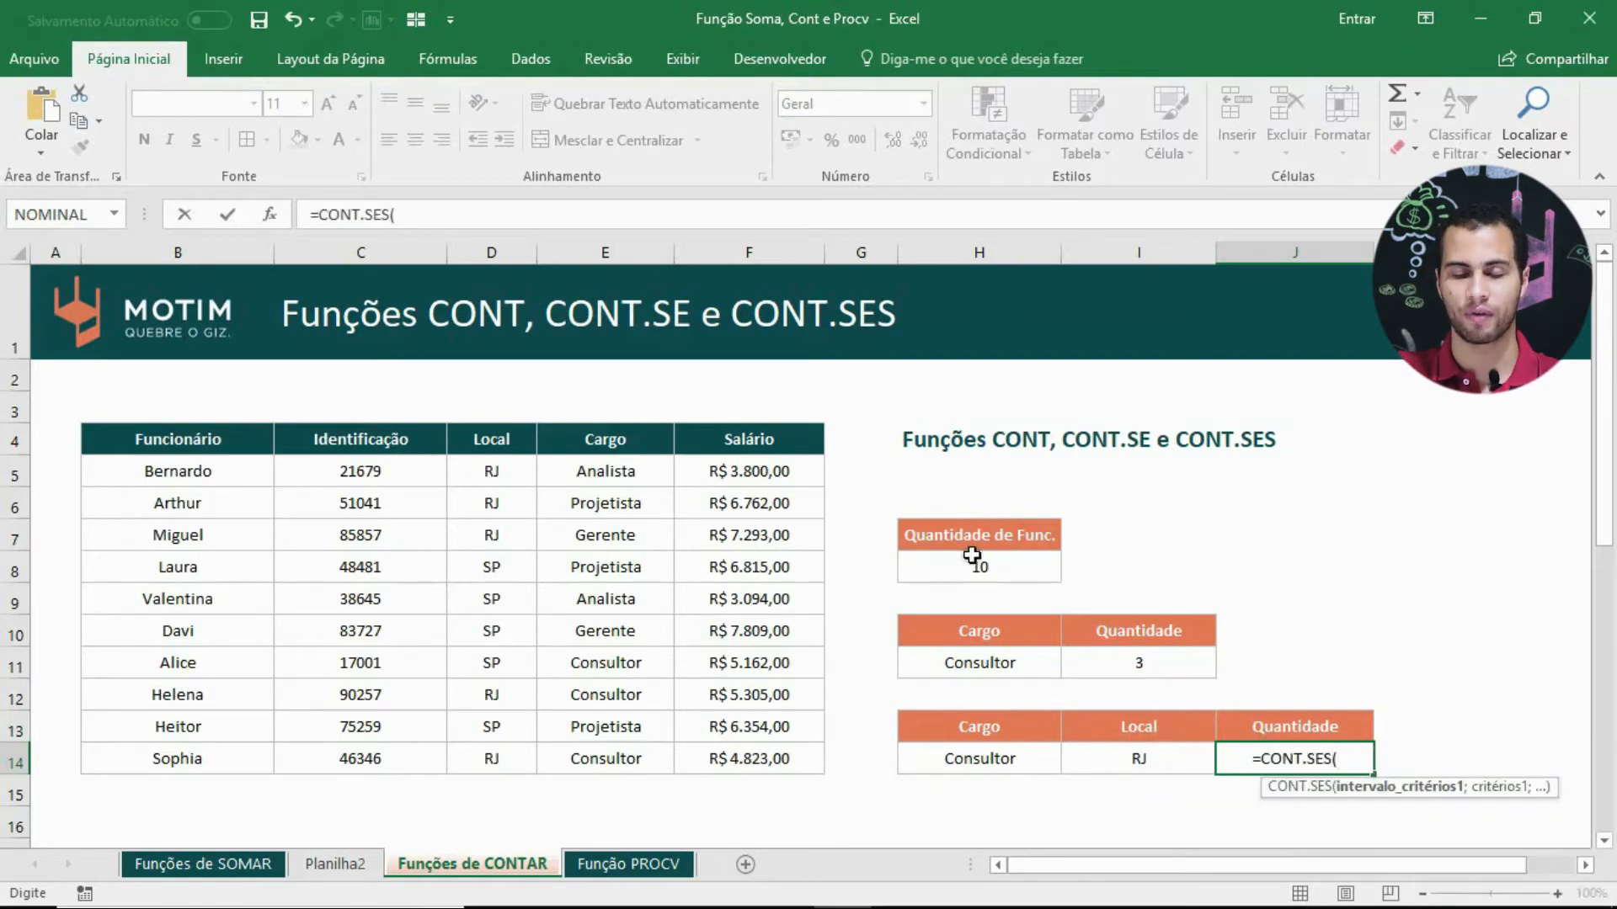
drag(621, 472, 656, 749)
text(;)
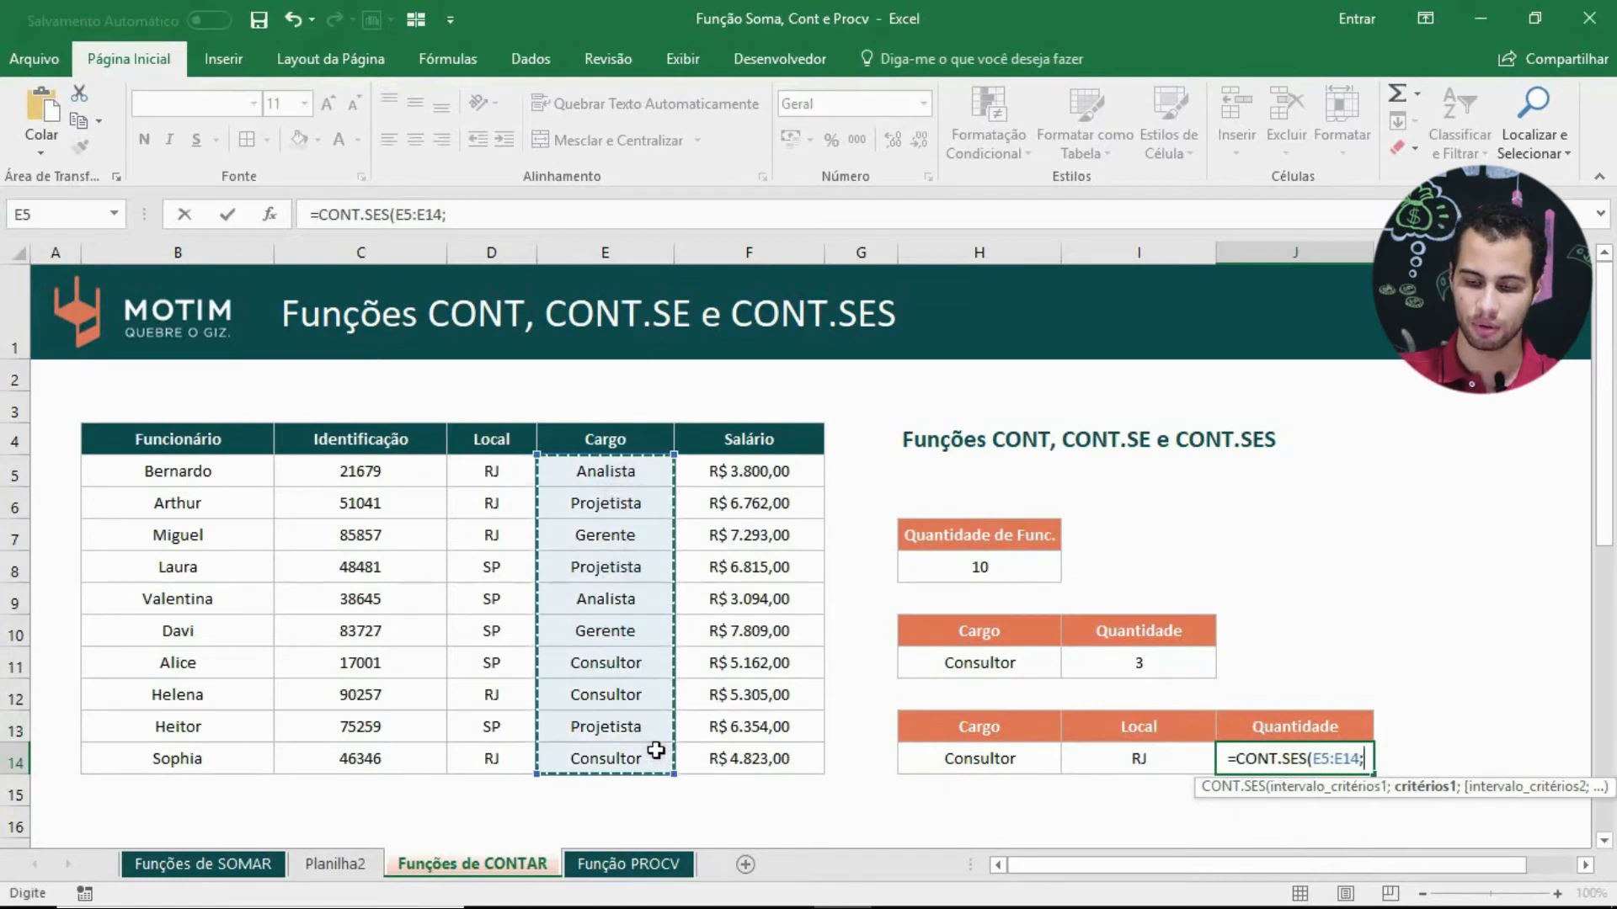
click(973, 757)
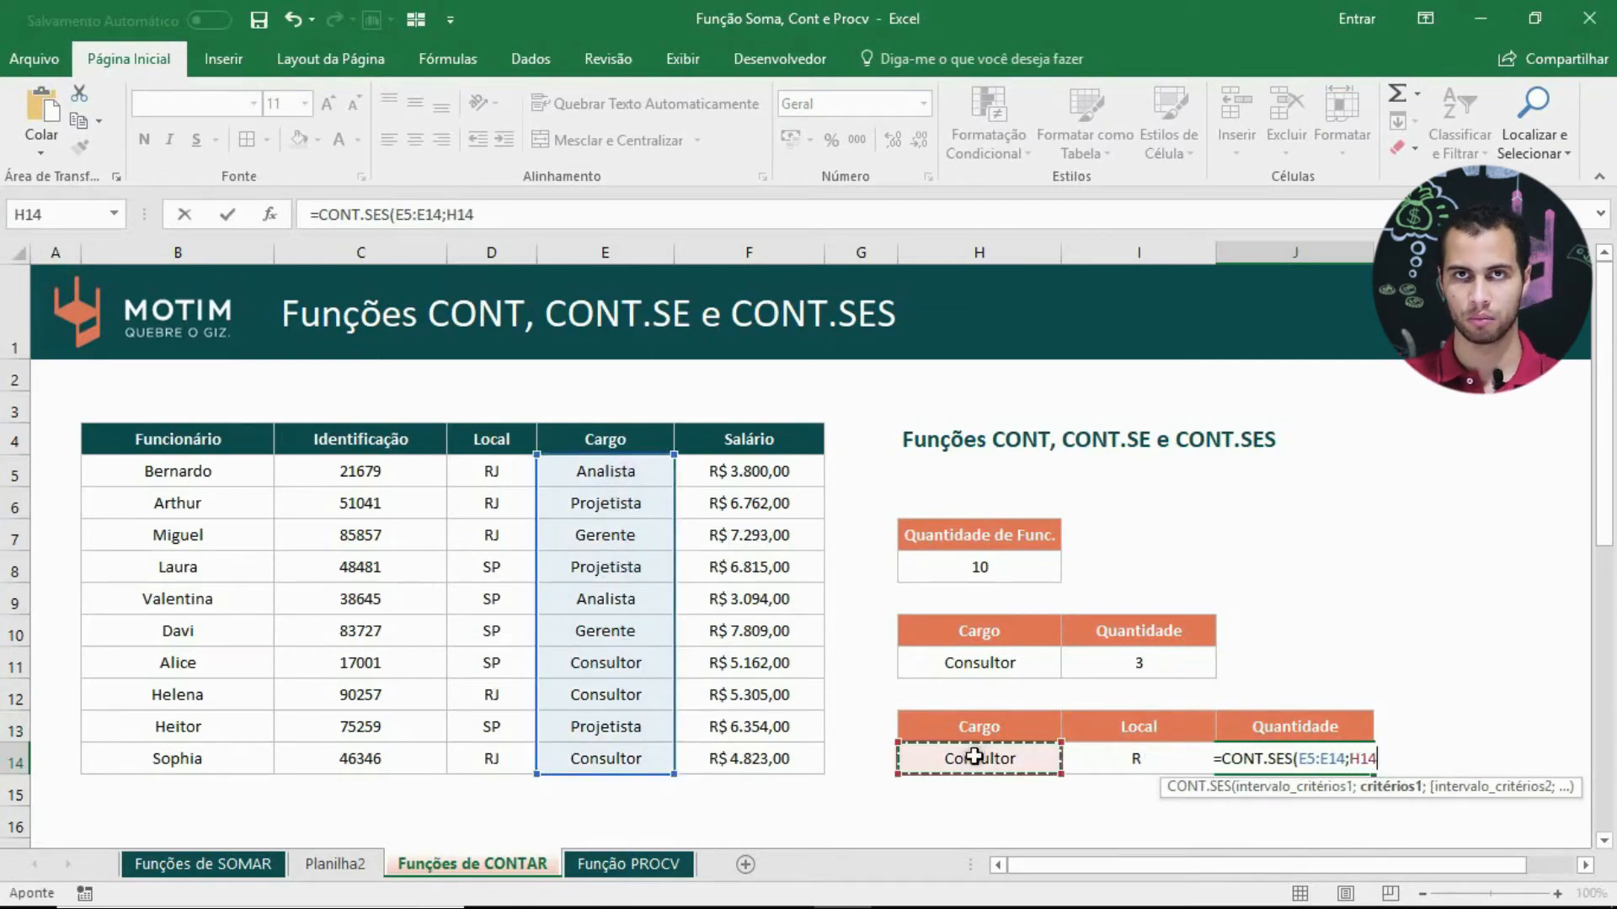
text(;)
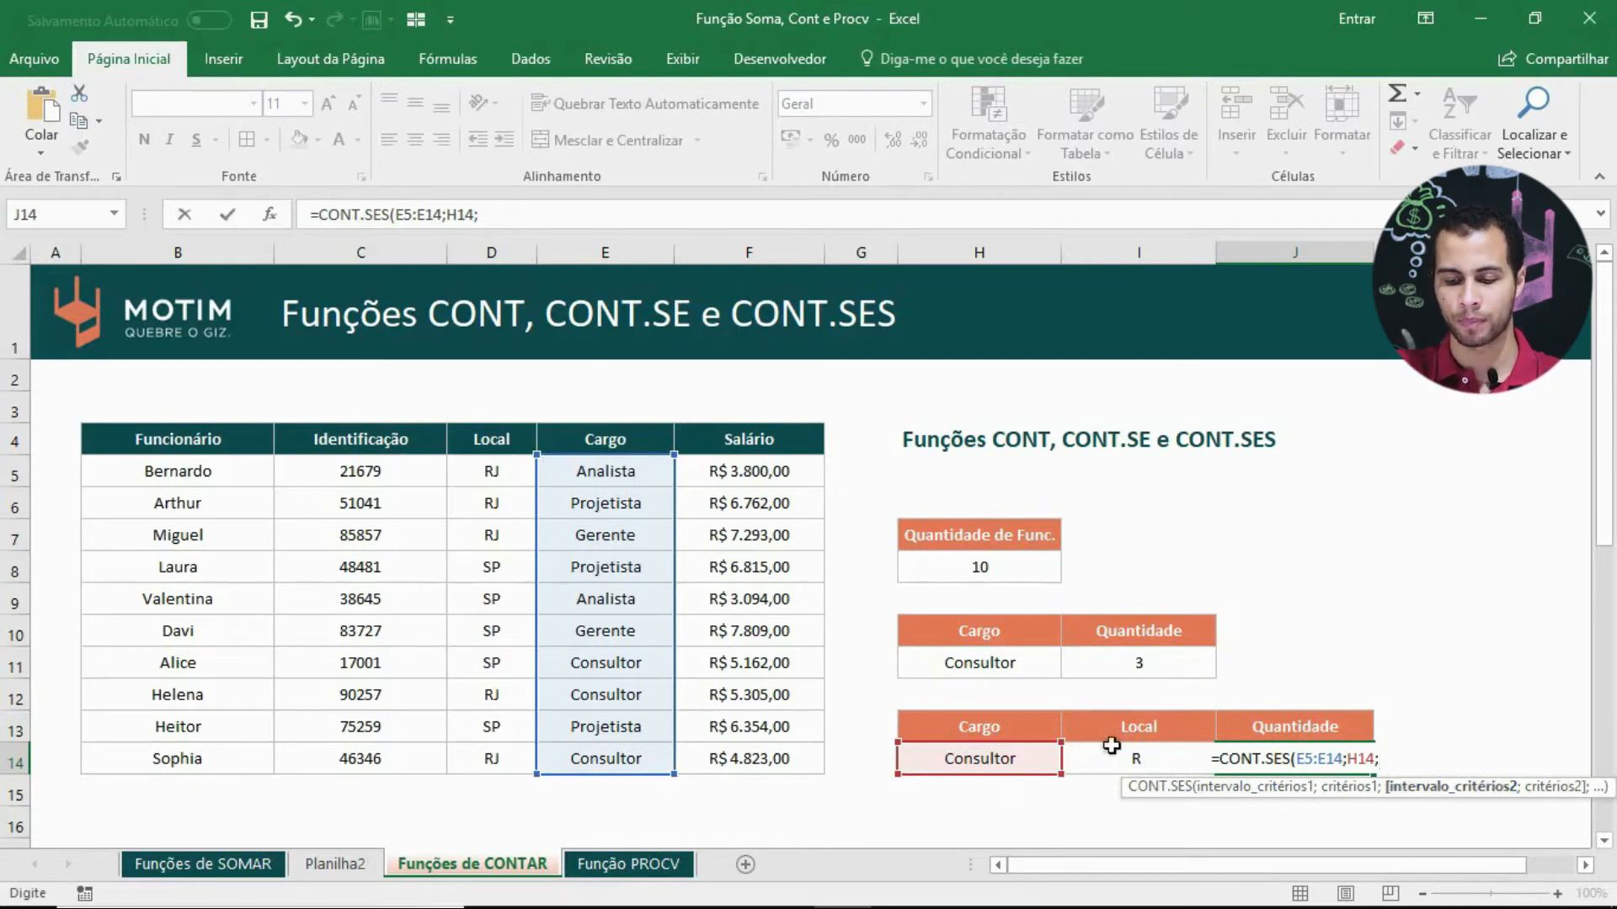
drag(497, 473, 522, 760)
text(;)
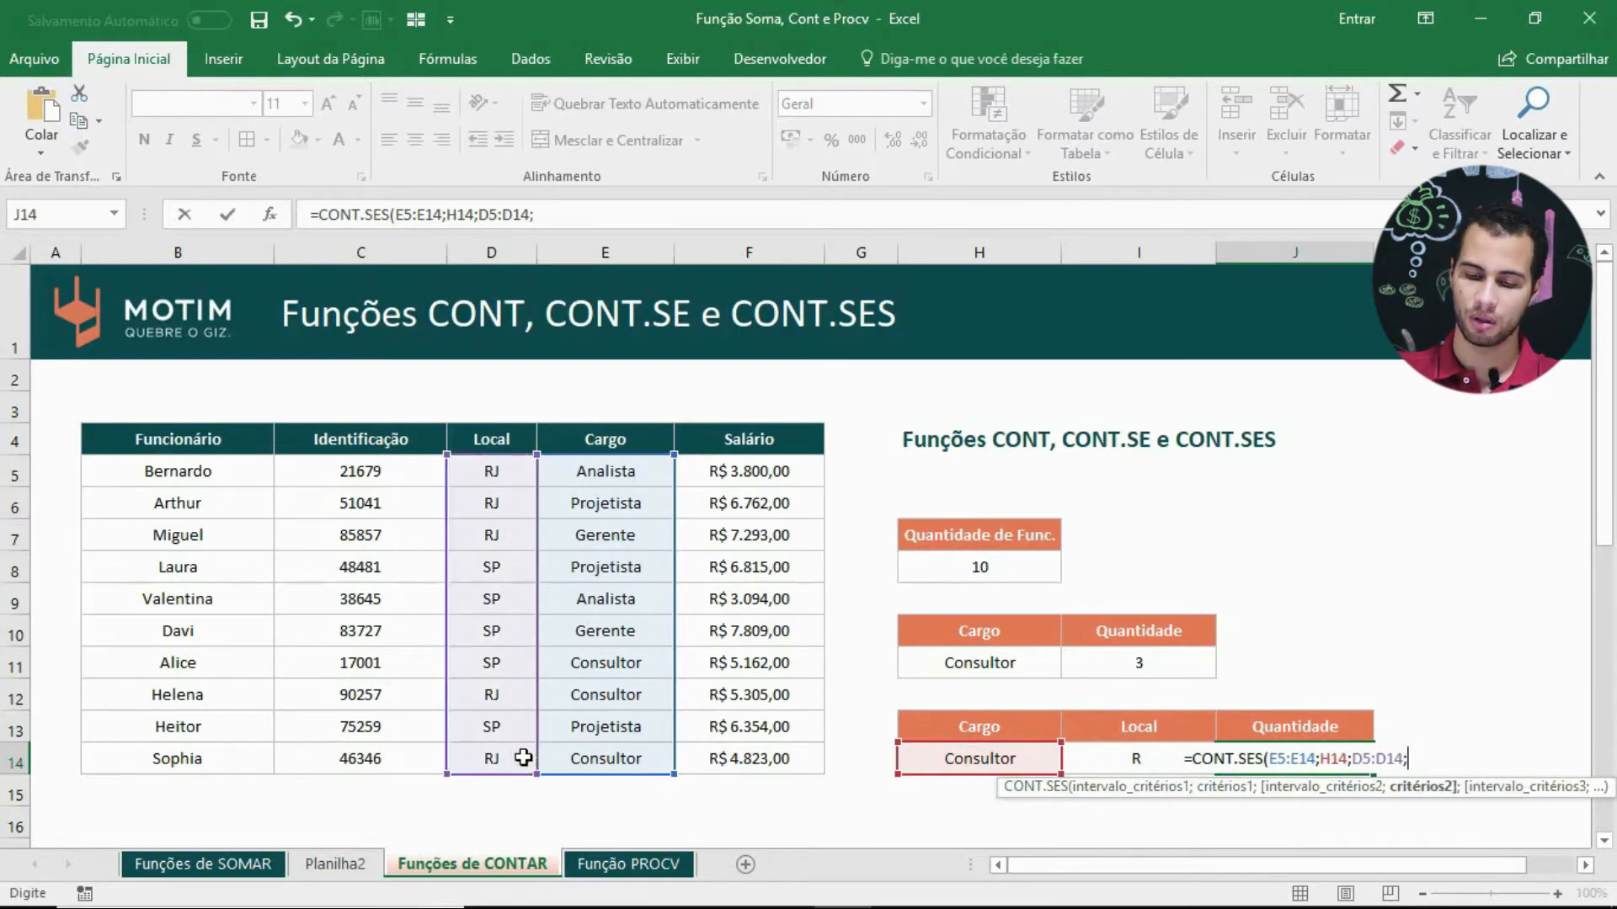
click(1087, 760)
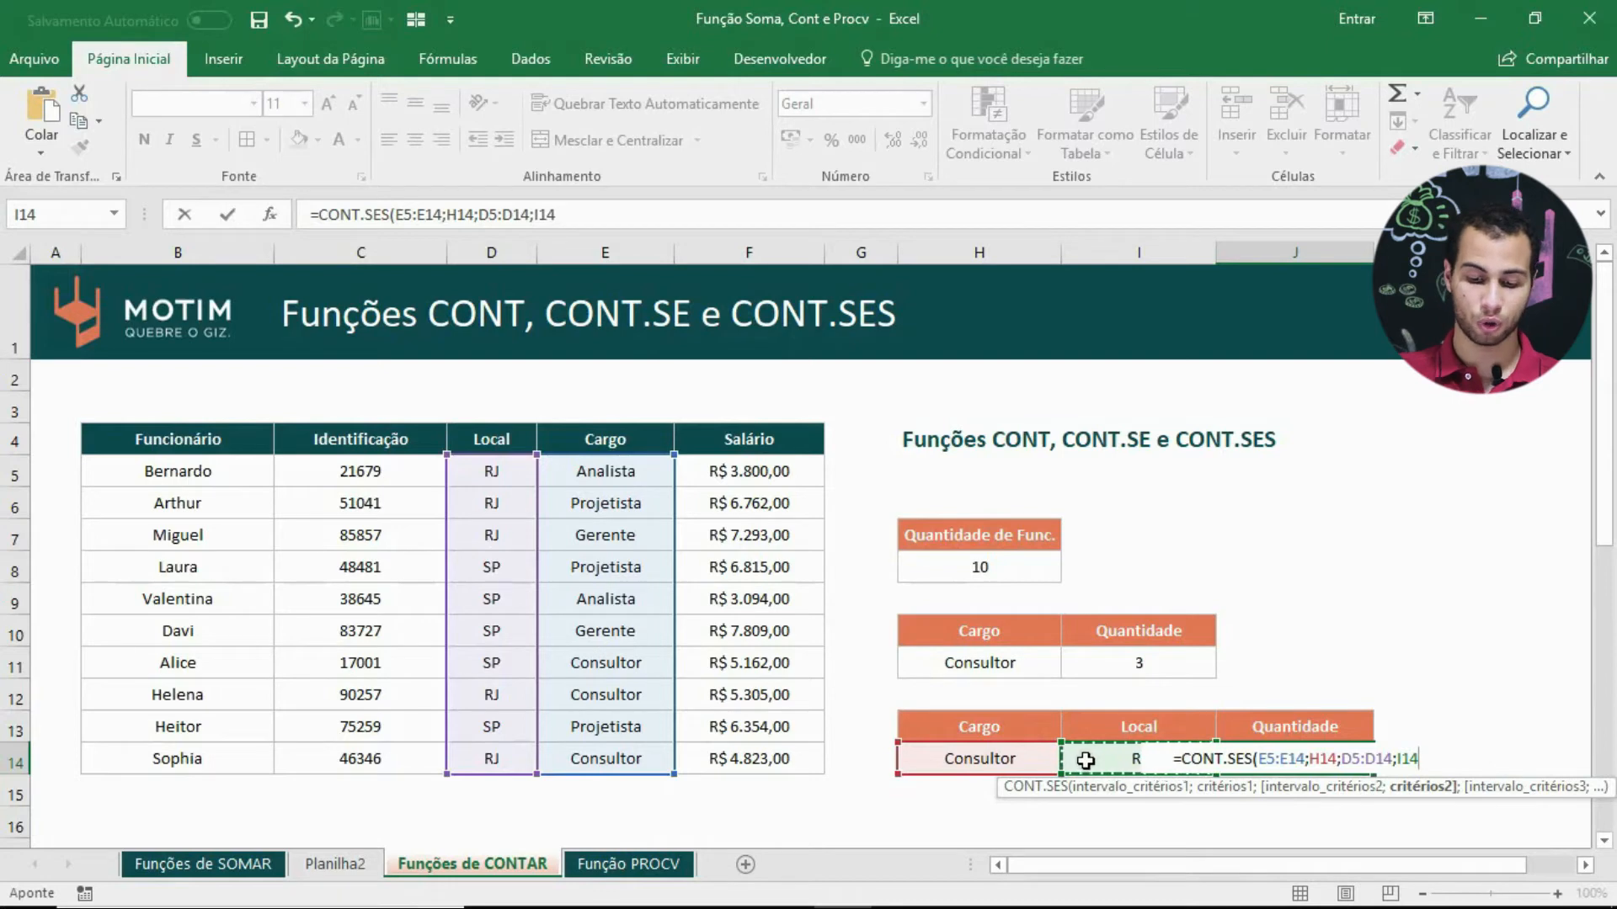
text())
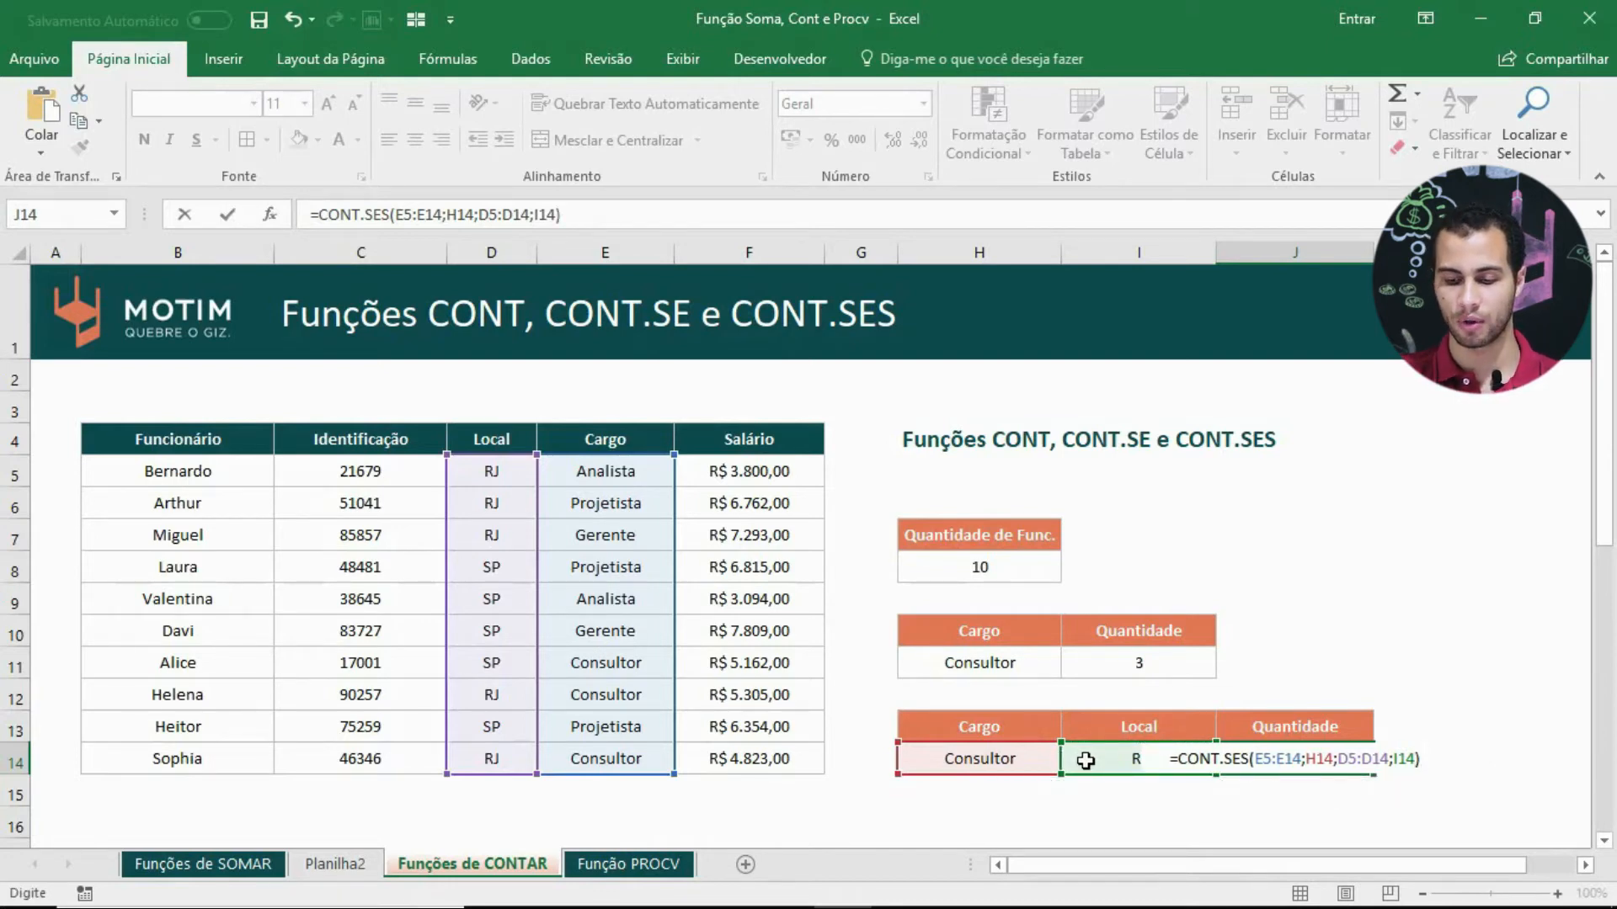
key(Return)
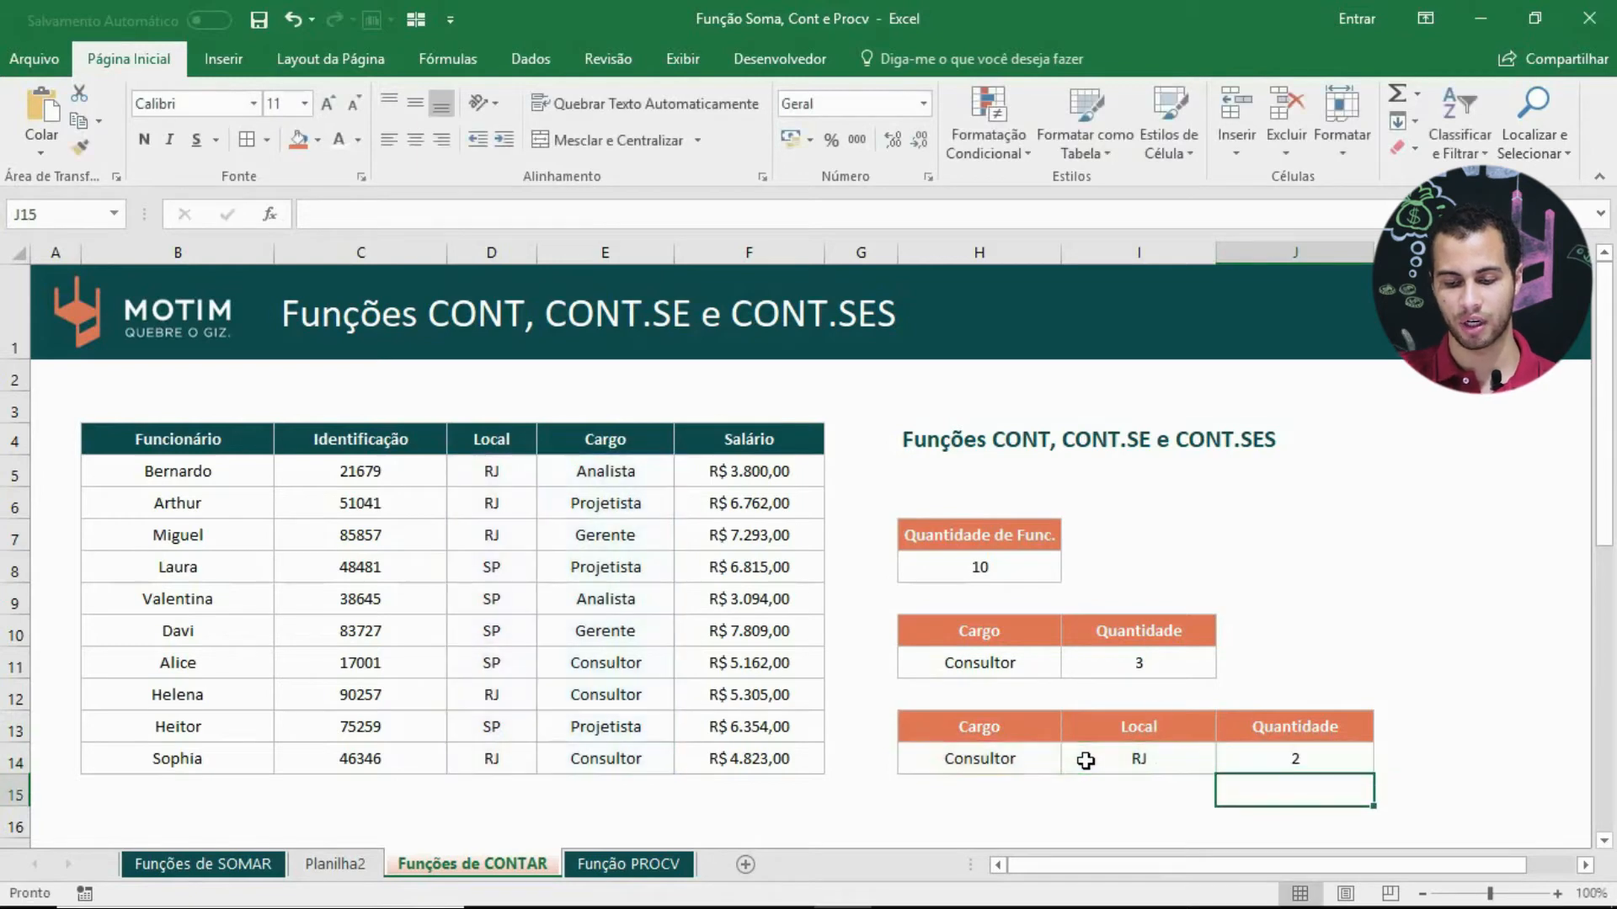
Step: Change the Local criterion in I14 to SP and check the count in J14
click(1280, 763)
click(1131, 767)
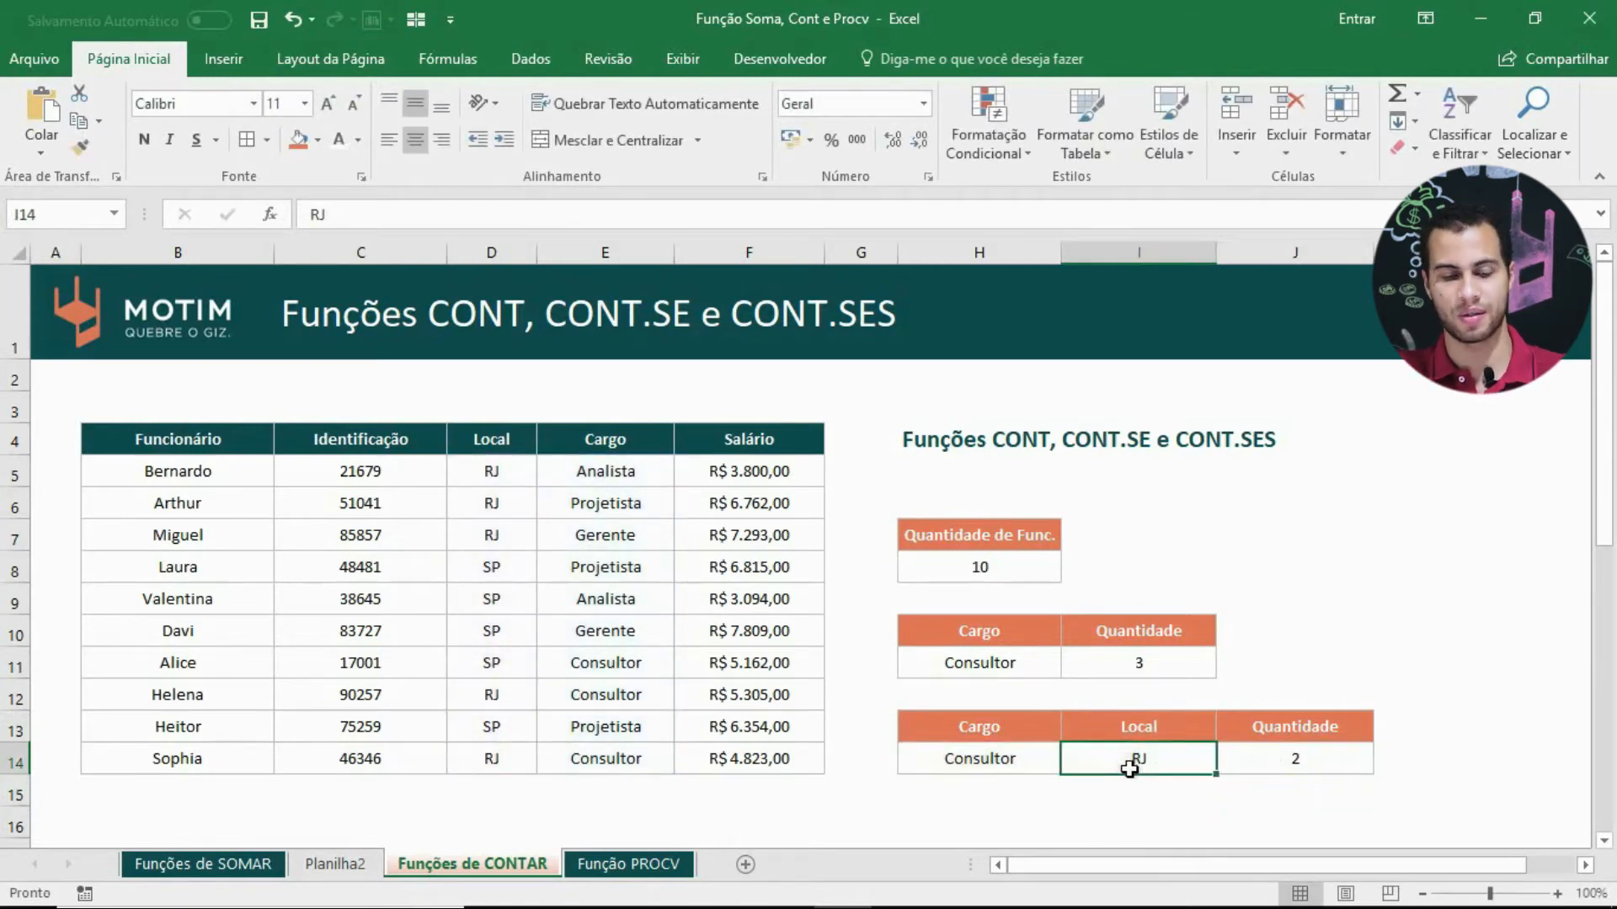
text(SP)
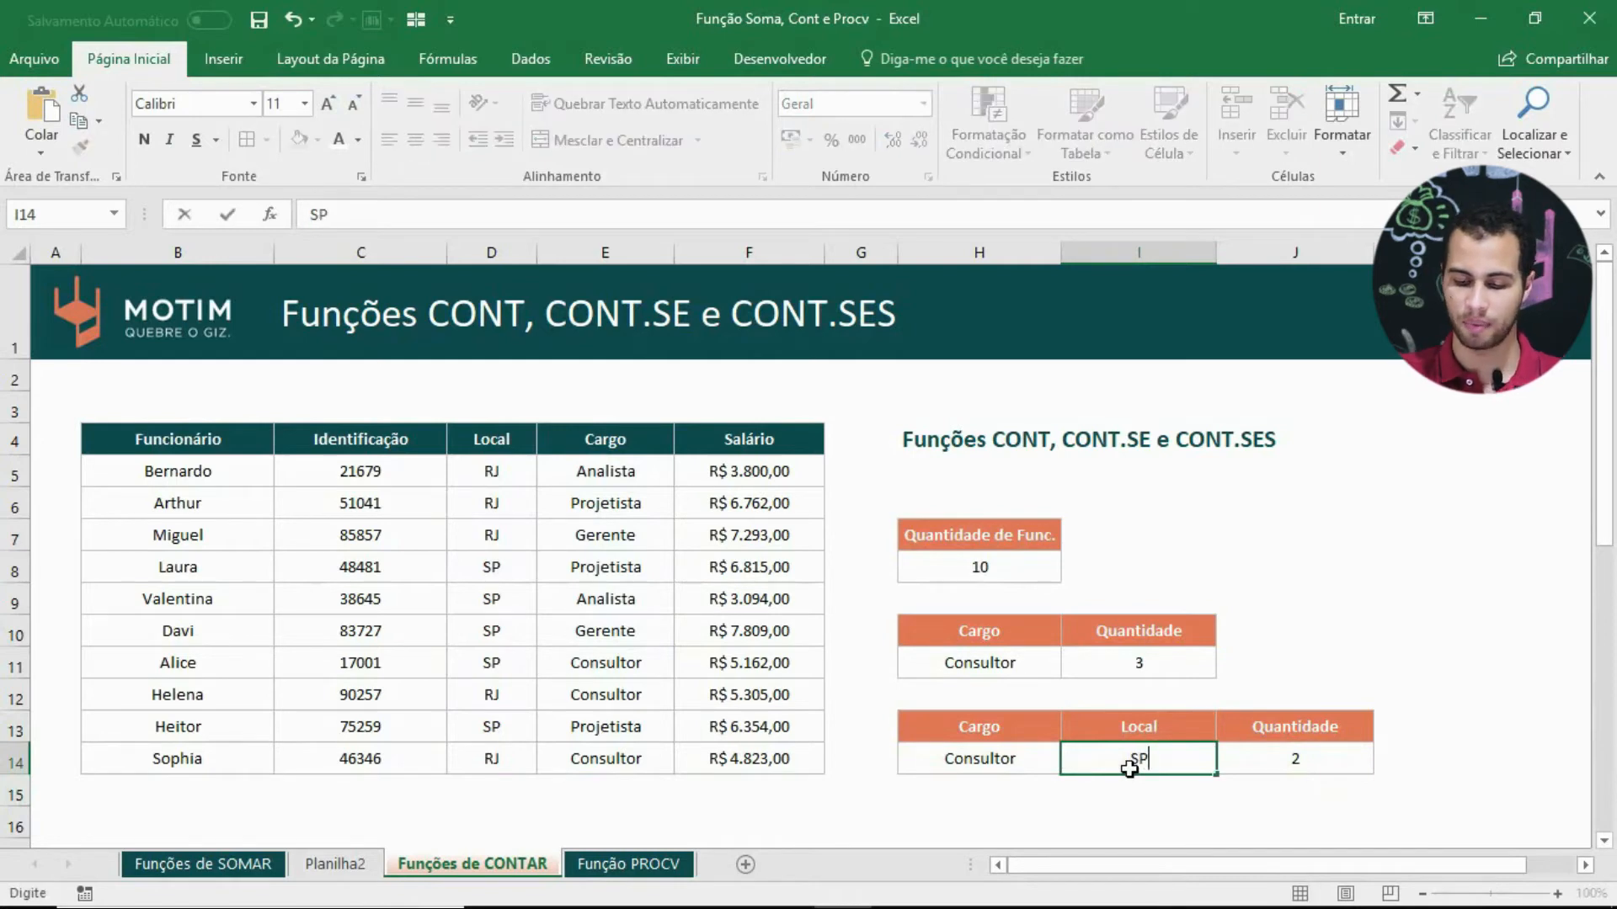
key(Return)
click(1289, 761)
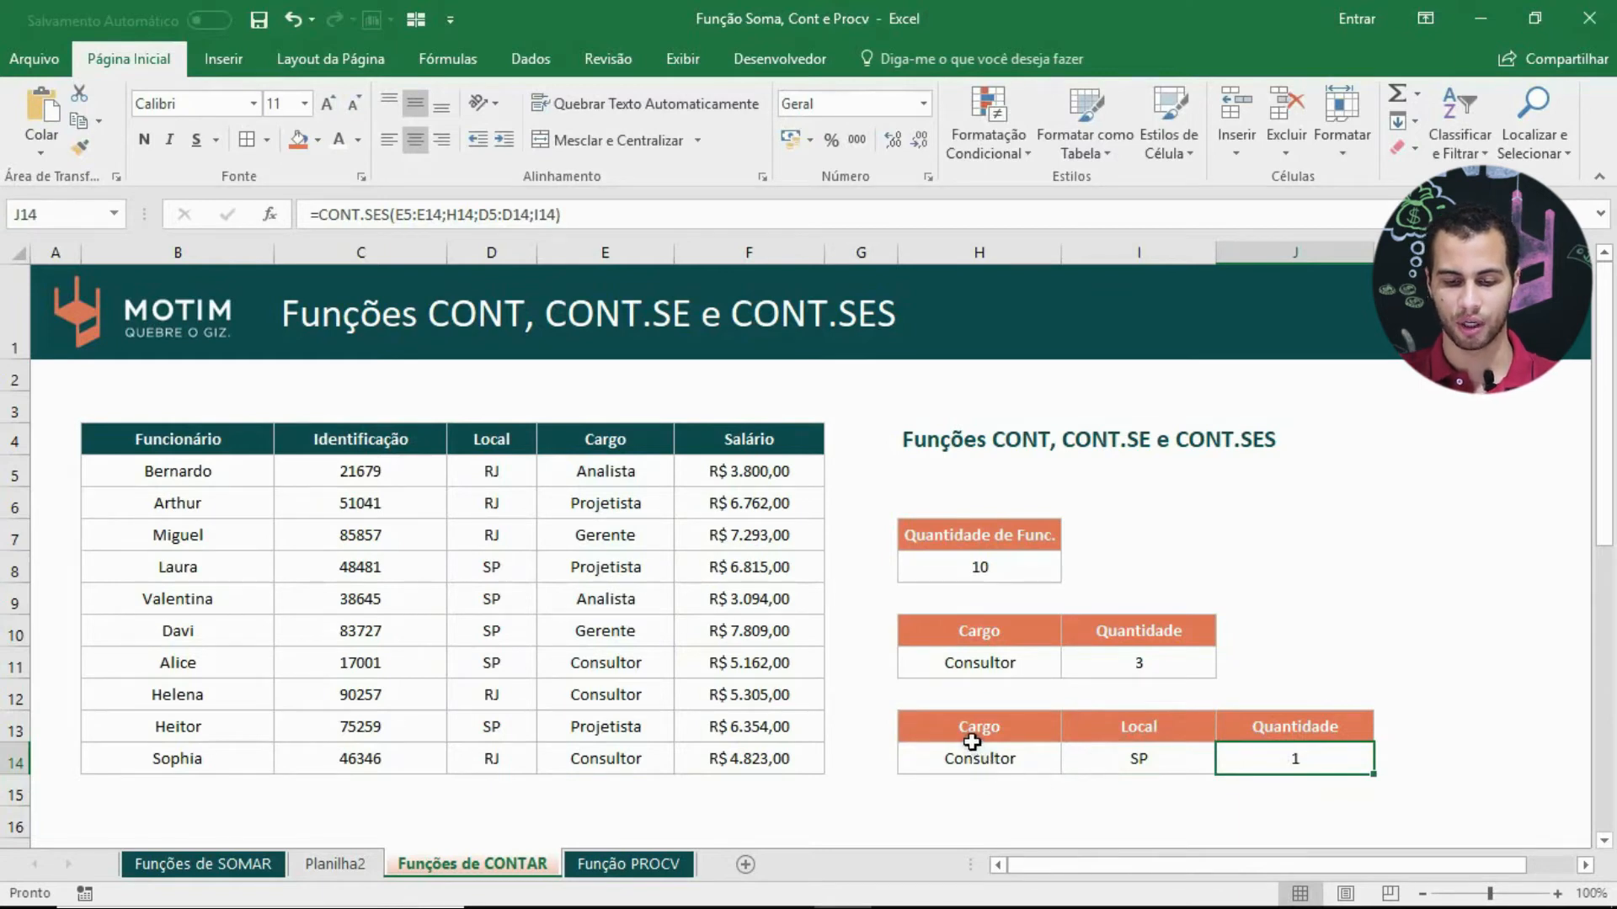
Step: Set the Cargo criterion in H14 to Gerente and check the count in J14 against the Local column
click(973, 756)
text(Gerente)
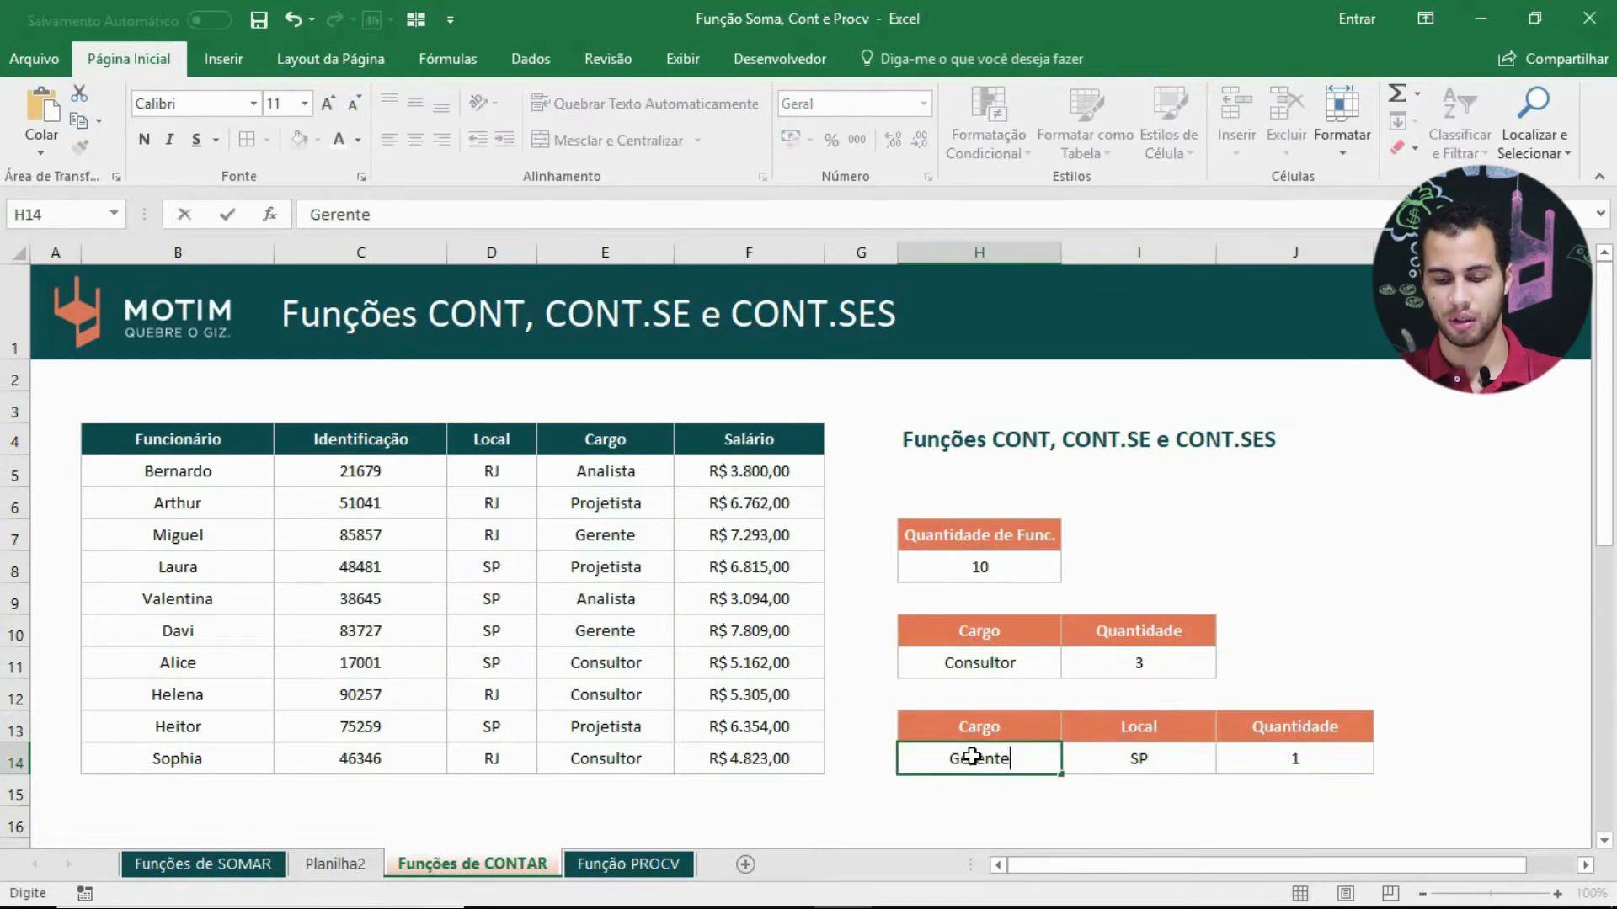
key(Return)
click(1235, 752)
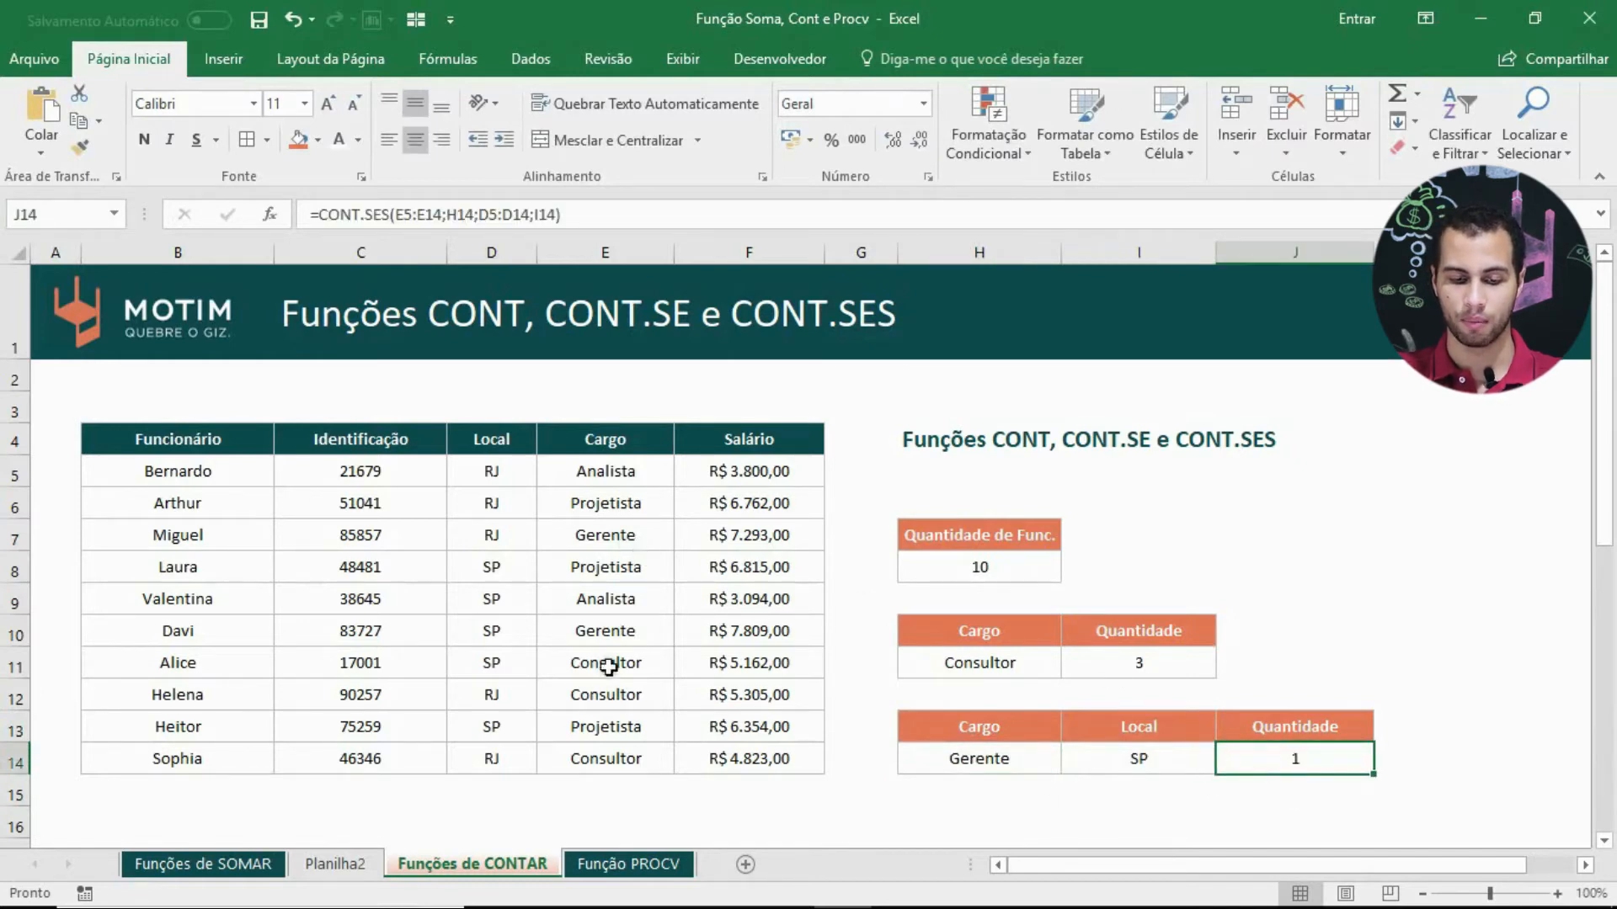
click(529, 727)
click(515, 566)
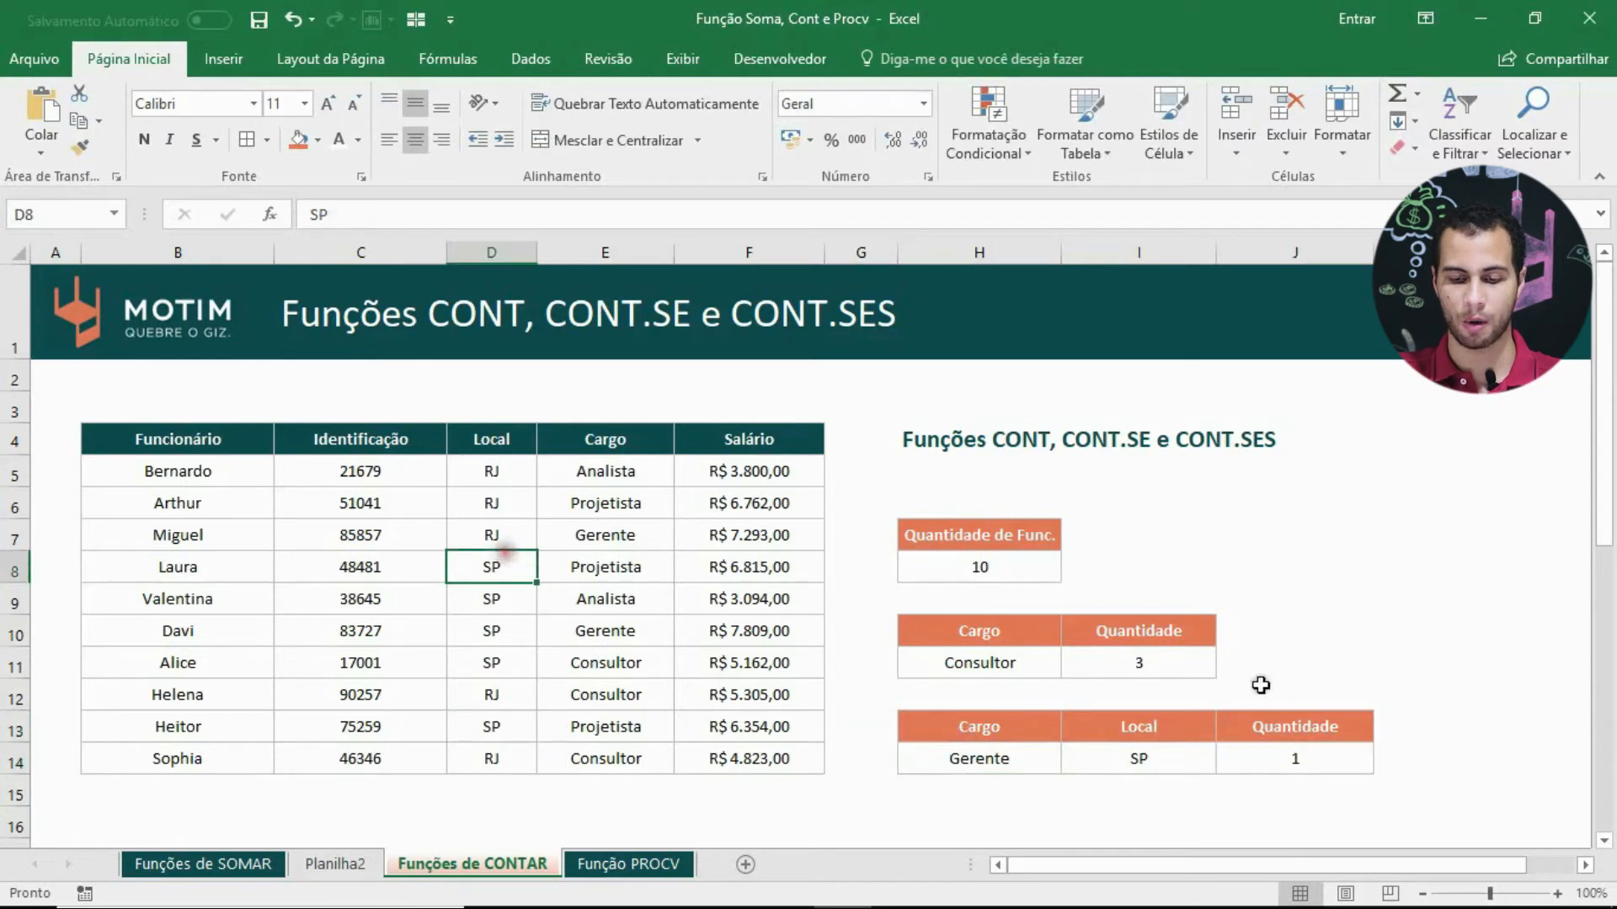
Step: Set the Cargo criterion in H14 to Projetista and check the count in J14
click(1017, 755)
text(Pro)
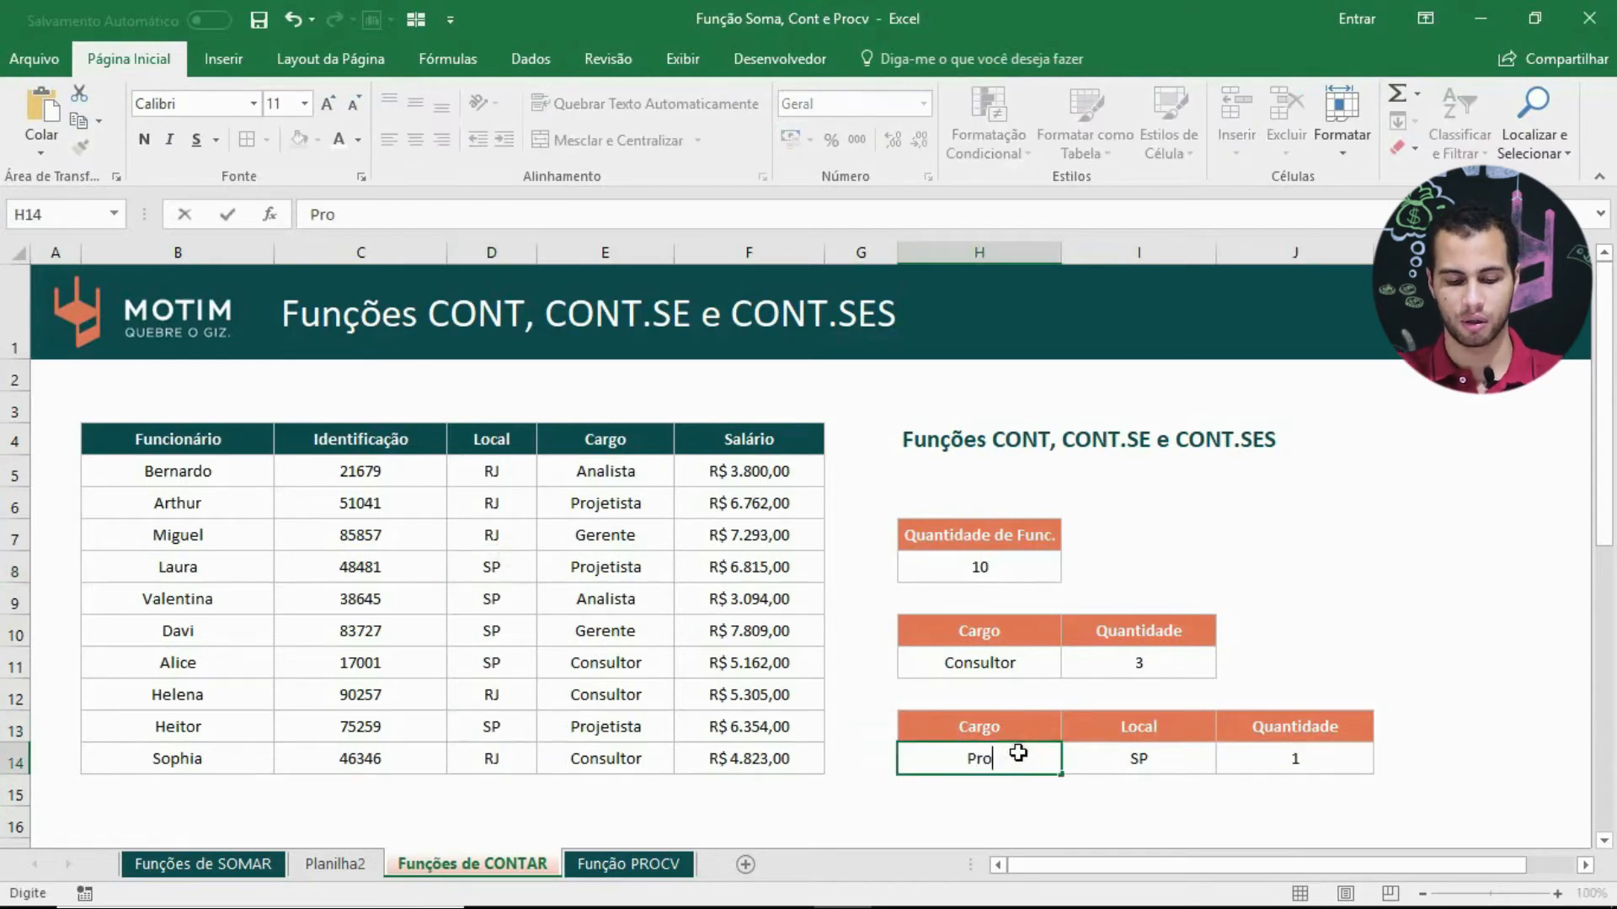
text(jetista)
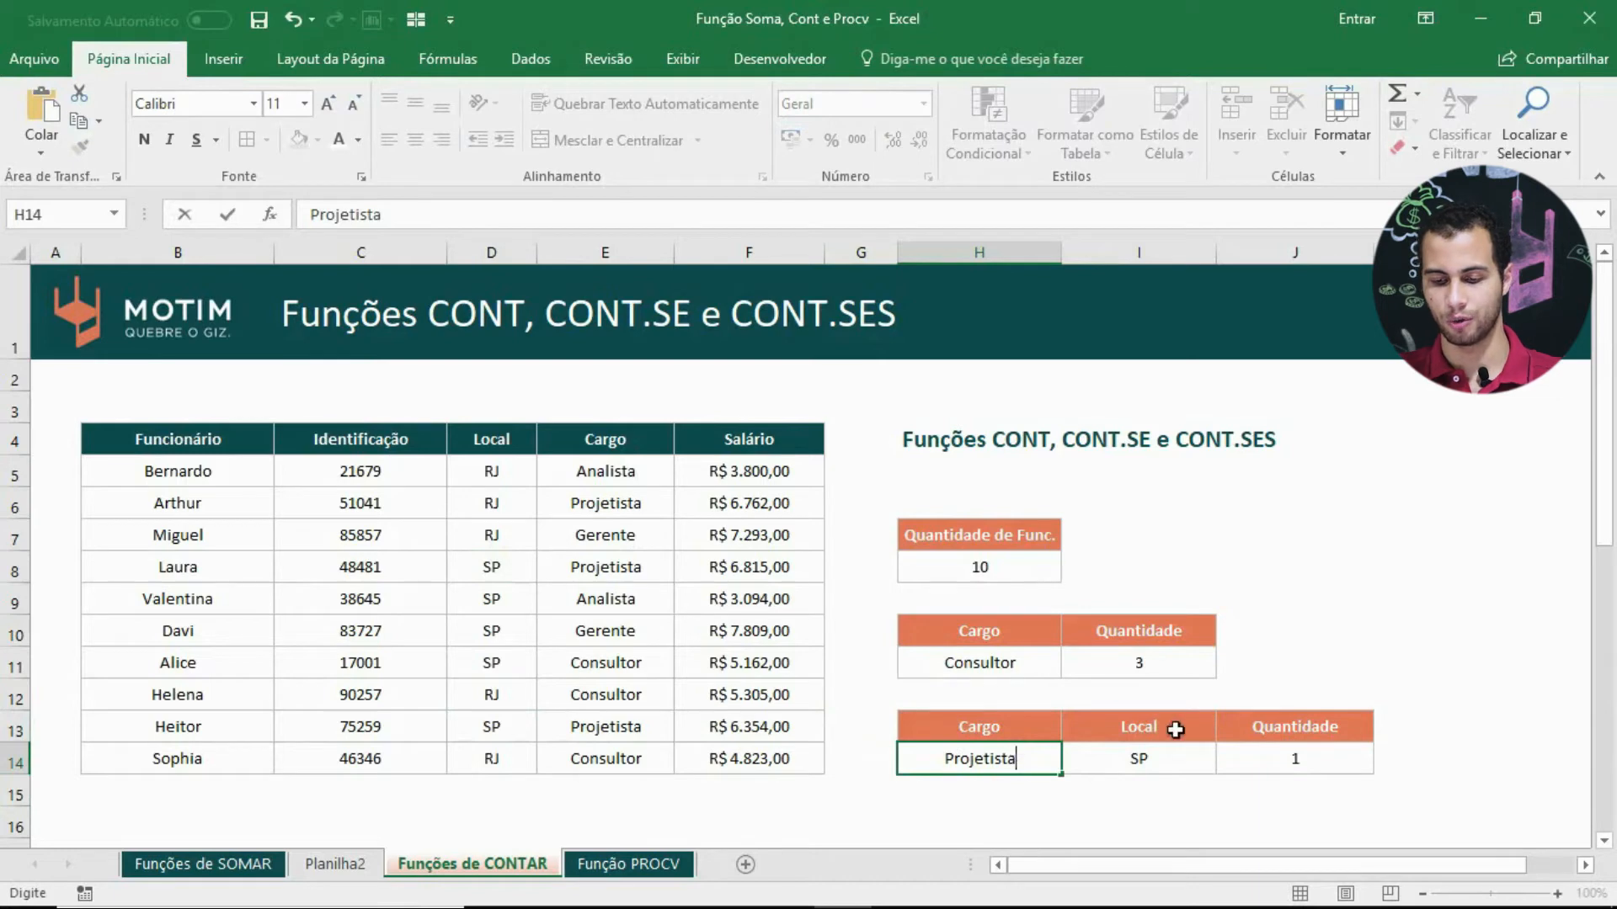
key(ctrl+Return)
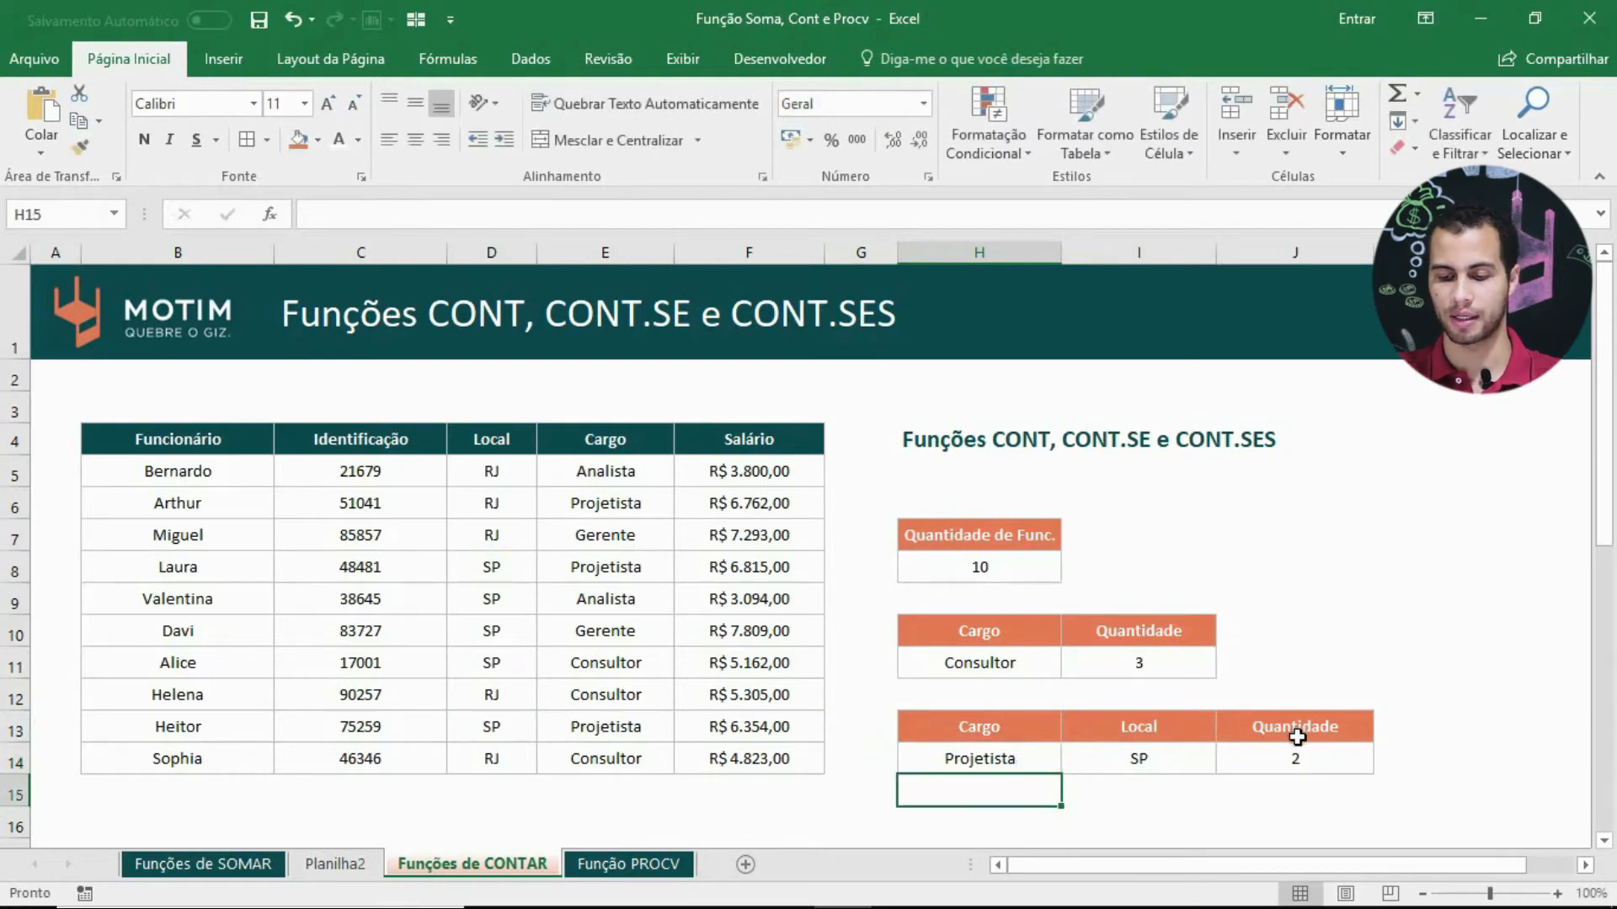
click(1306, 759)
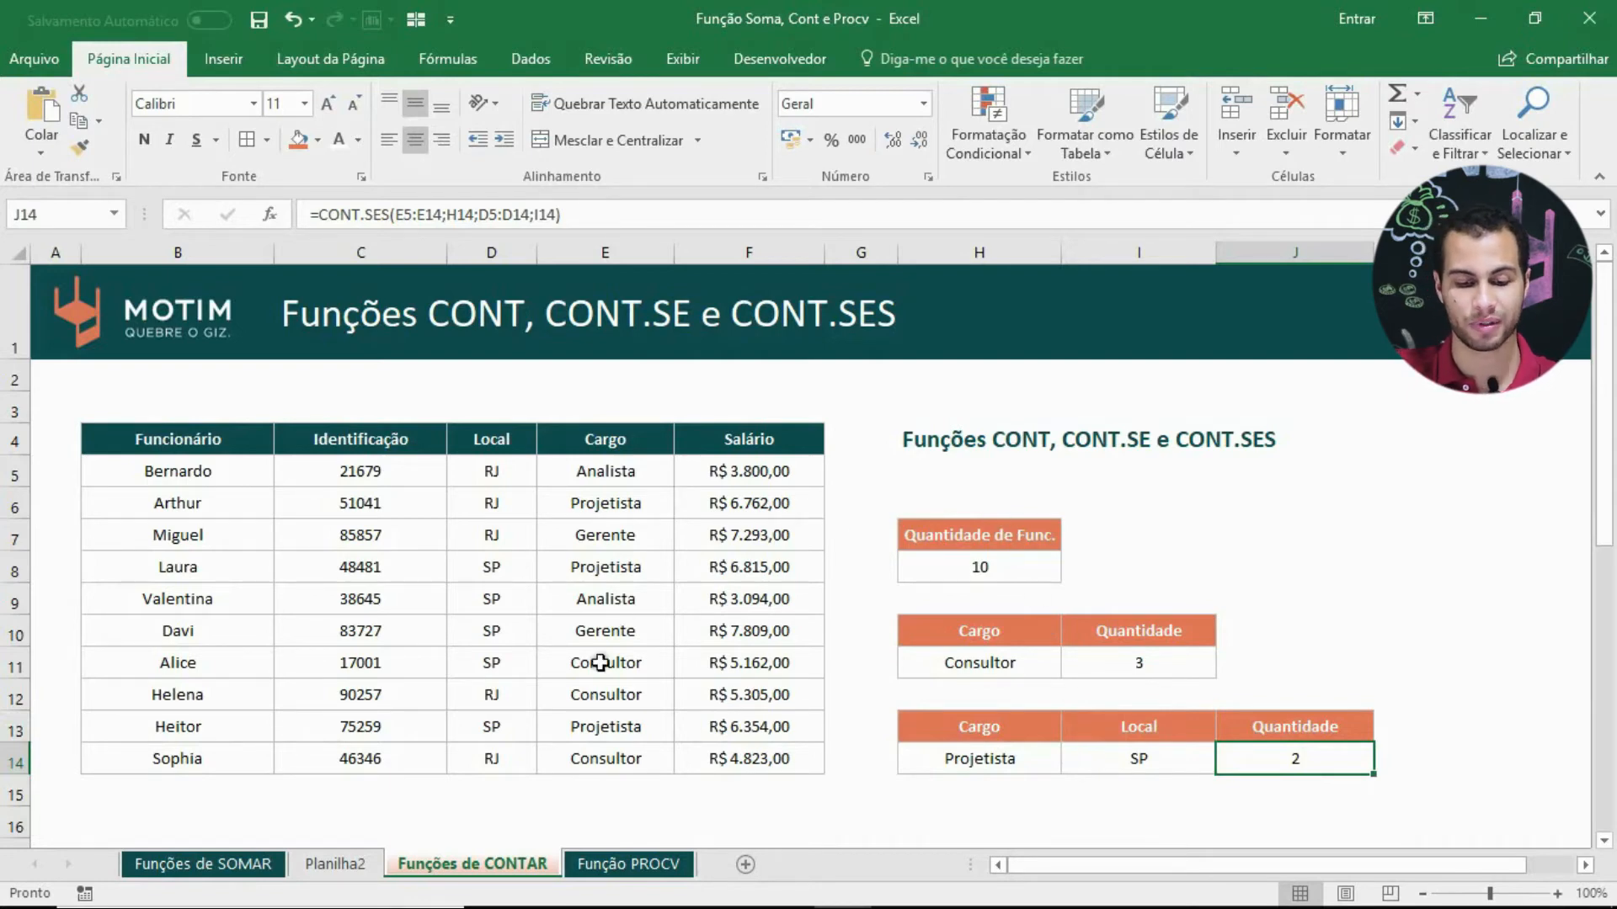
Step: On the Função PROCV sheet, review the employee table F3:J14 and enter the name of the employee from F6 in the Funcionário cell C3
click(636, 863)
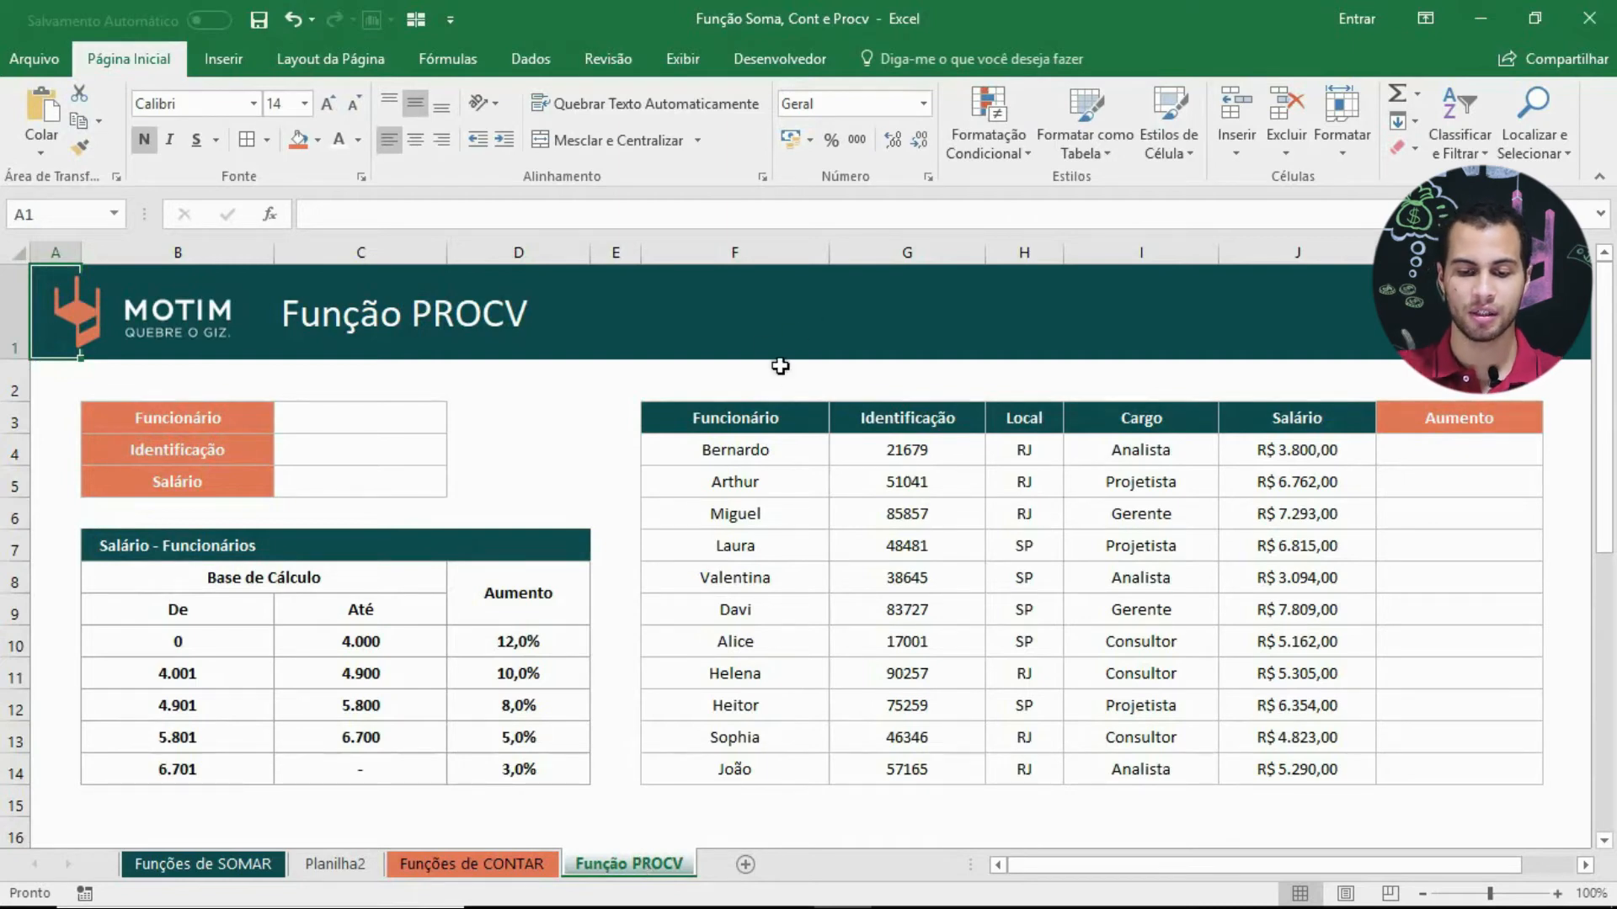
drag(762, 421, 1335, 786)
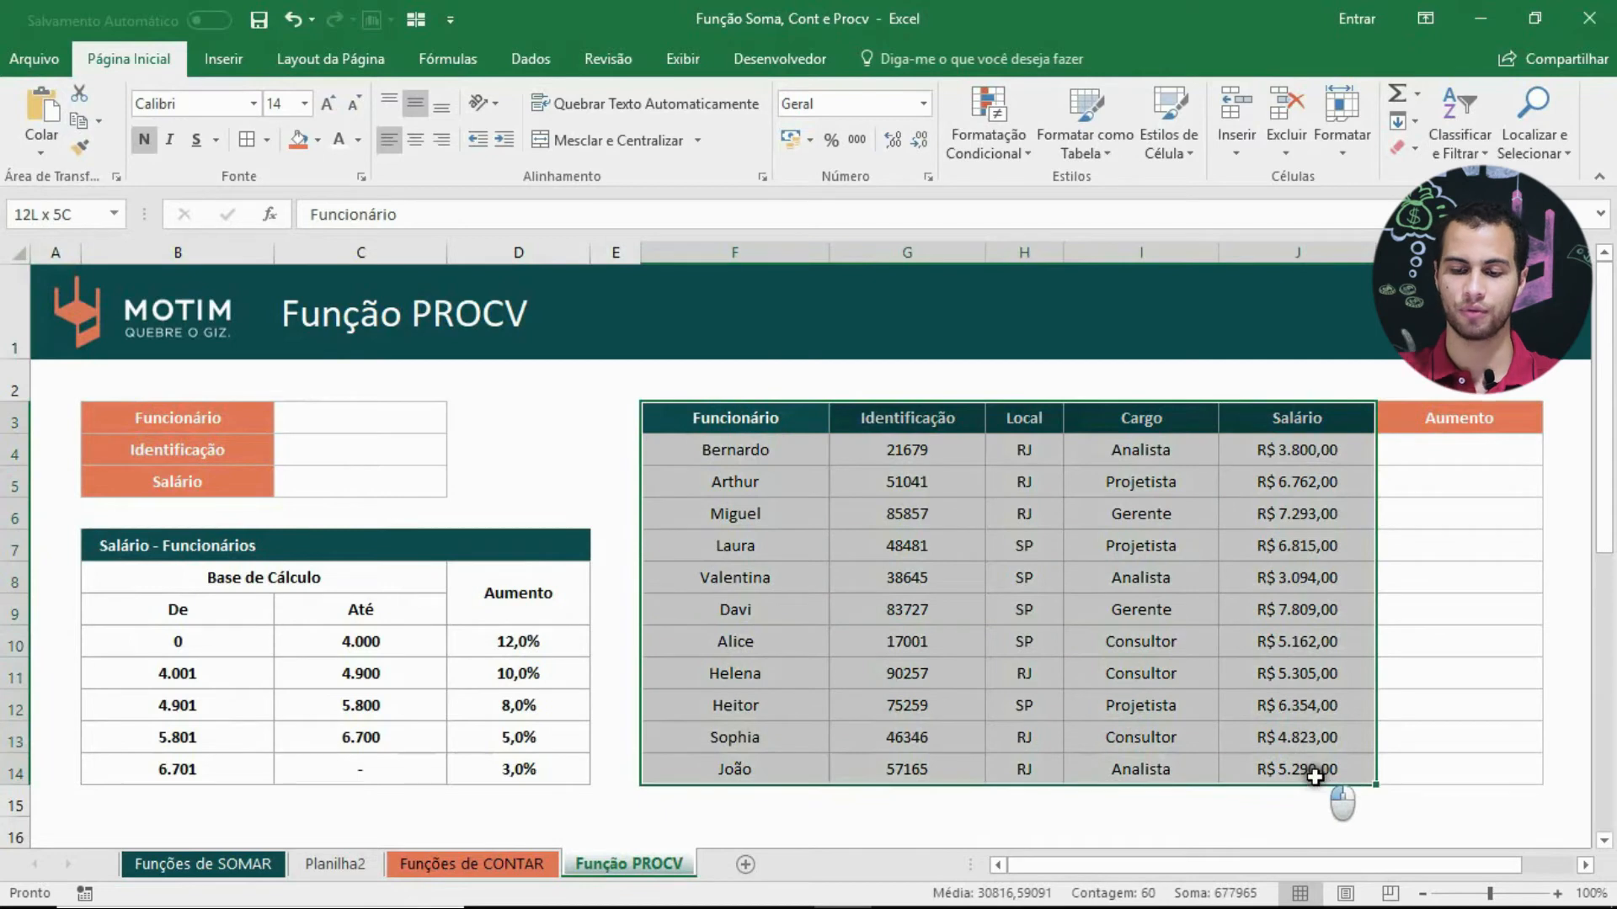
click(1147, 578)
click(331, 420)
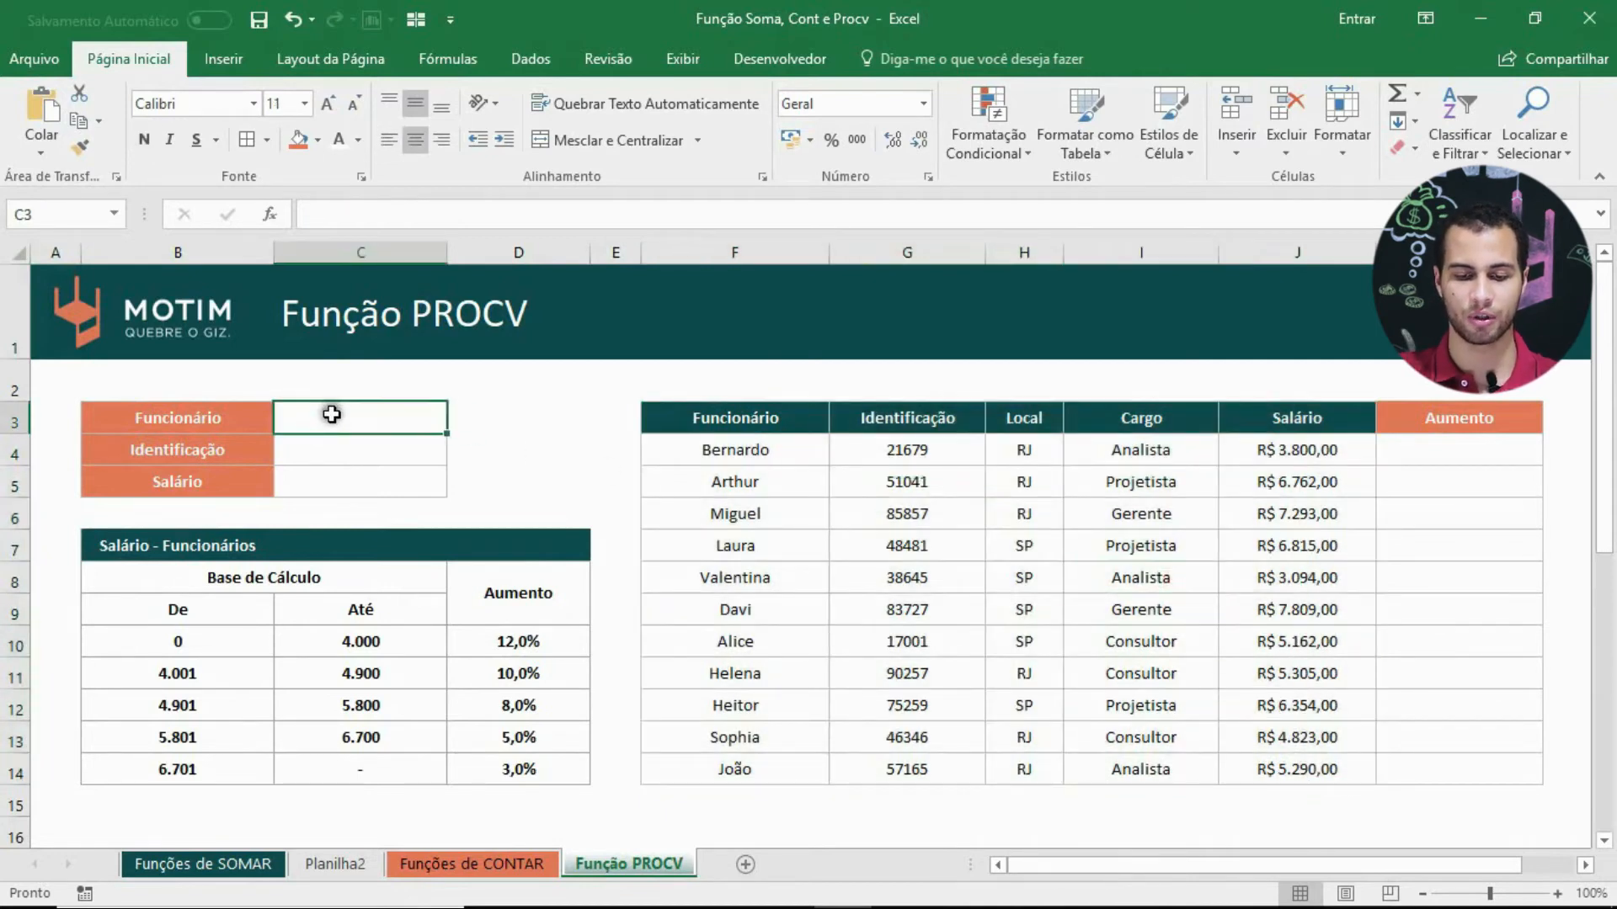
text(Miguel)
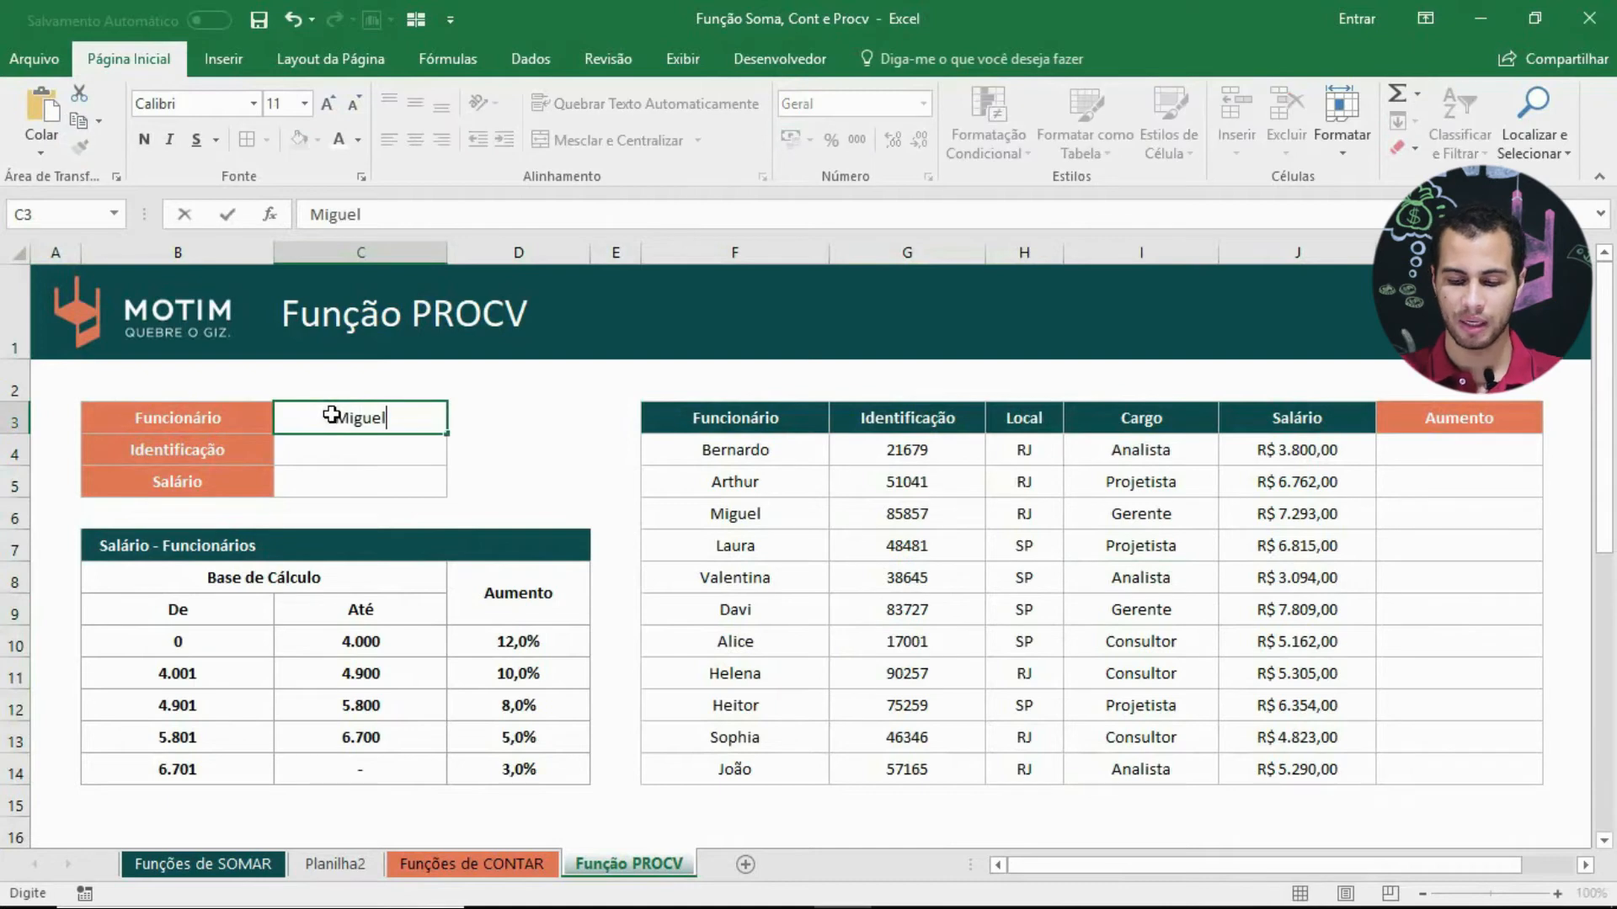
key(Return)
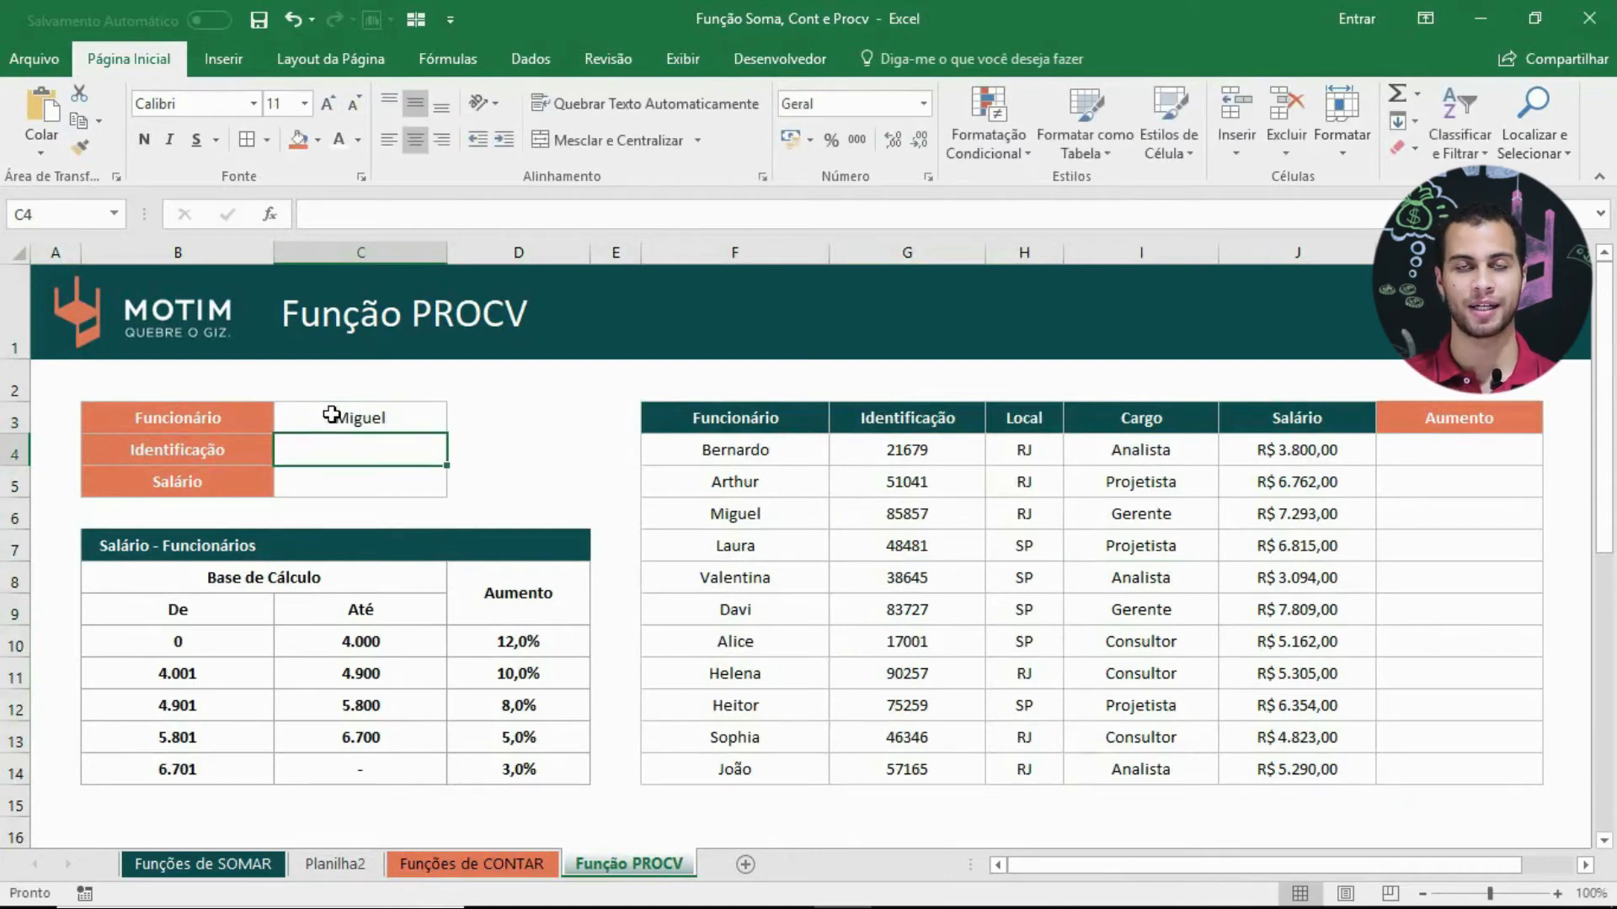
Step: Examine the Identificação and Salário cells C4:C5, the Funcionário column F3:F14 and the chosen employee's data across row 6
key(Return)
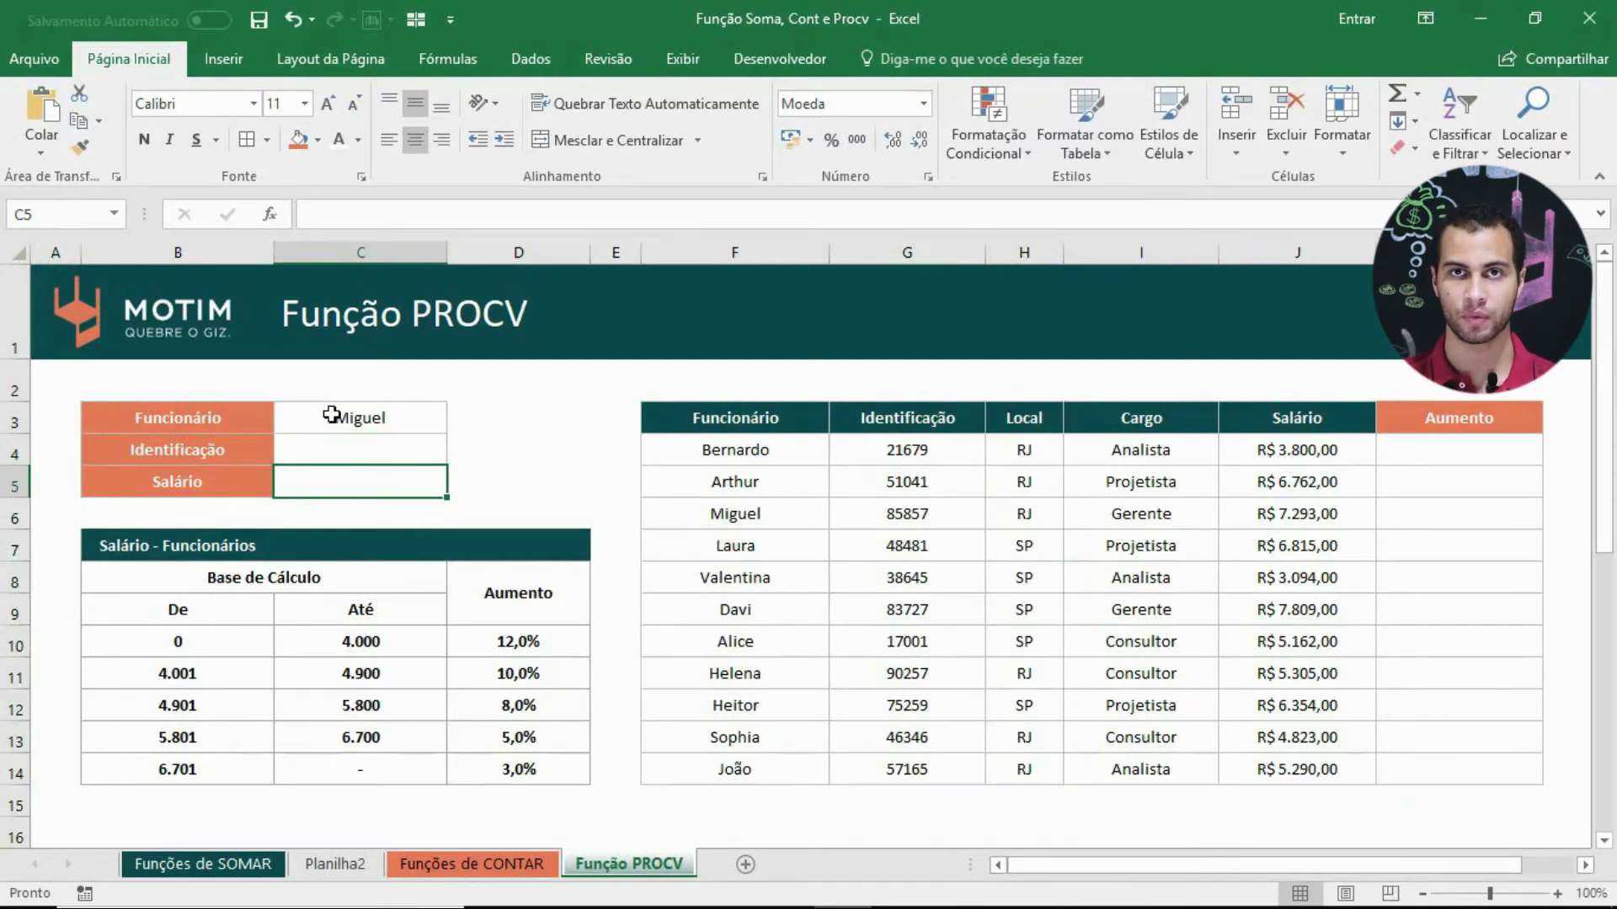
key(Up)
key(Up)
key(Down)
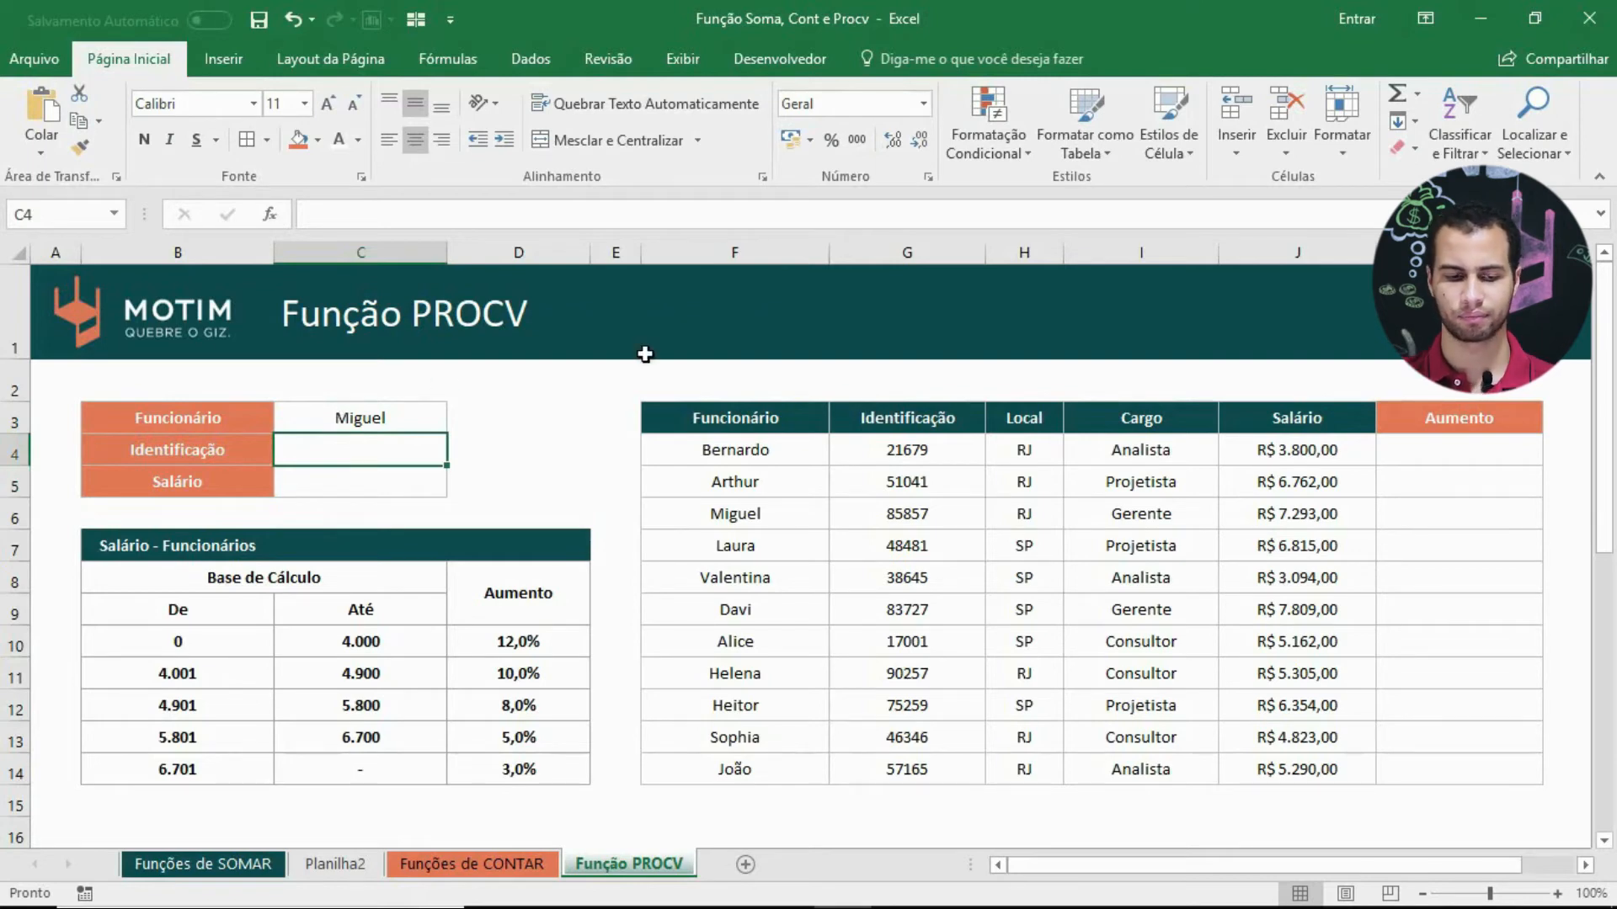
click(1284, 512)
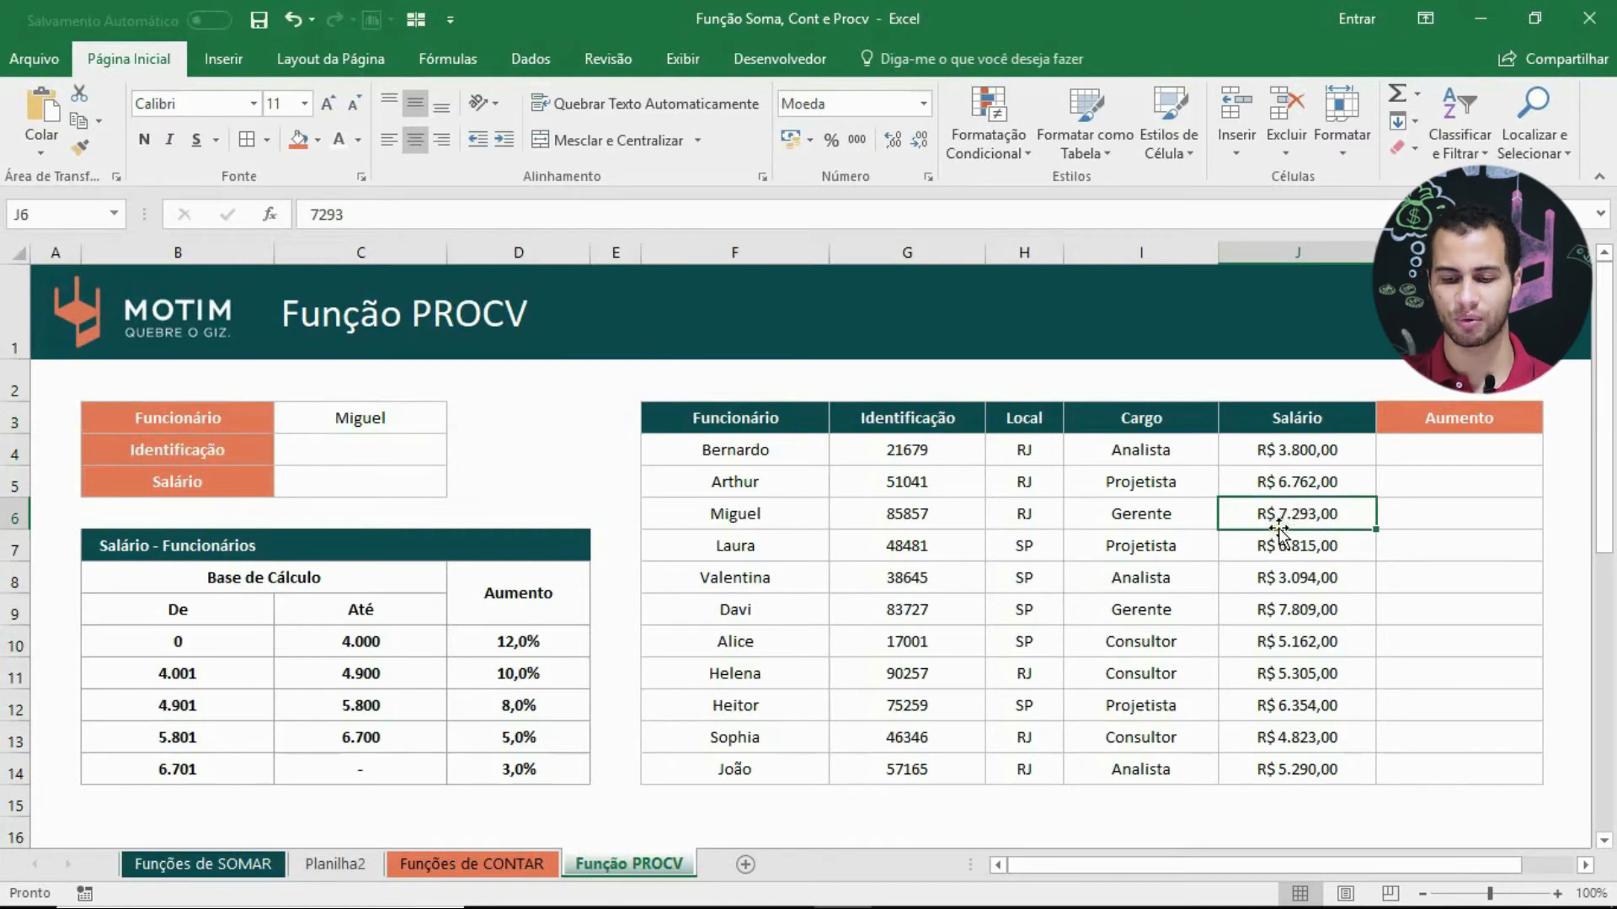
click(923, 523)
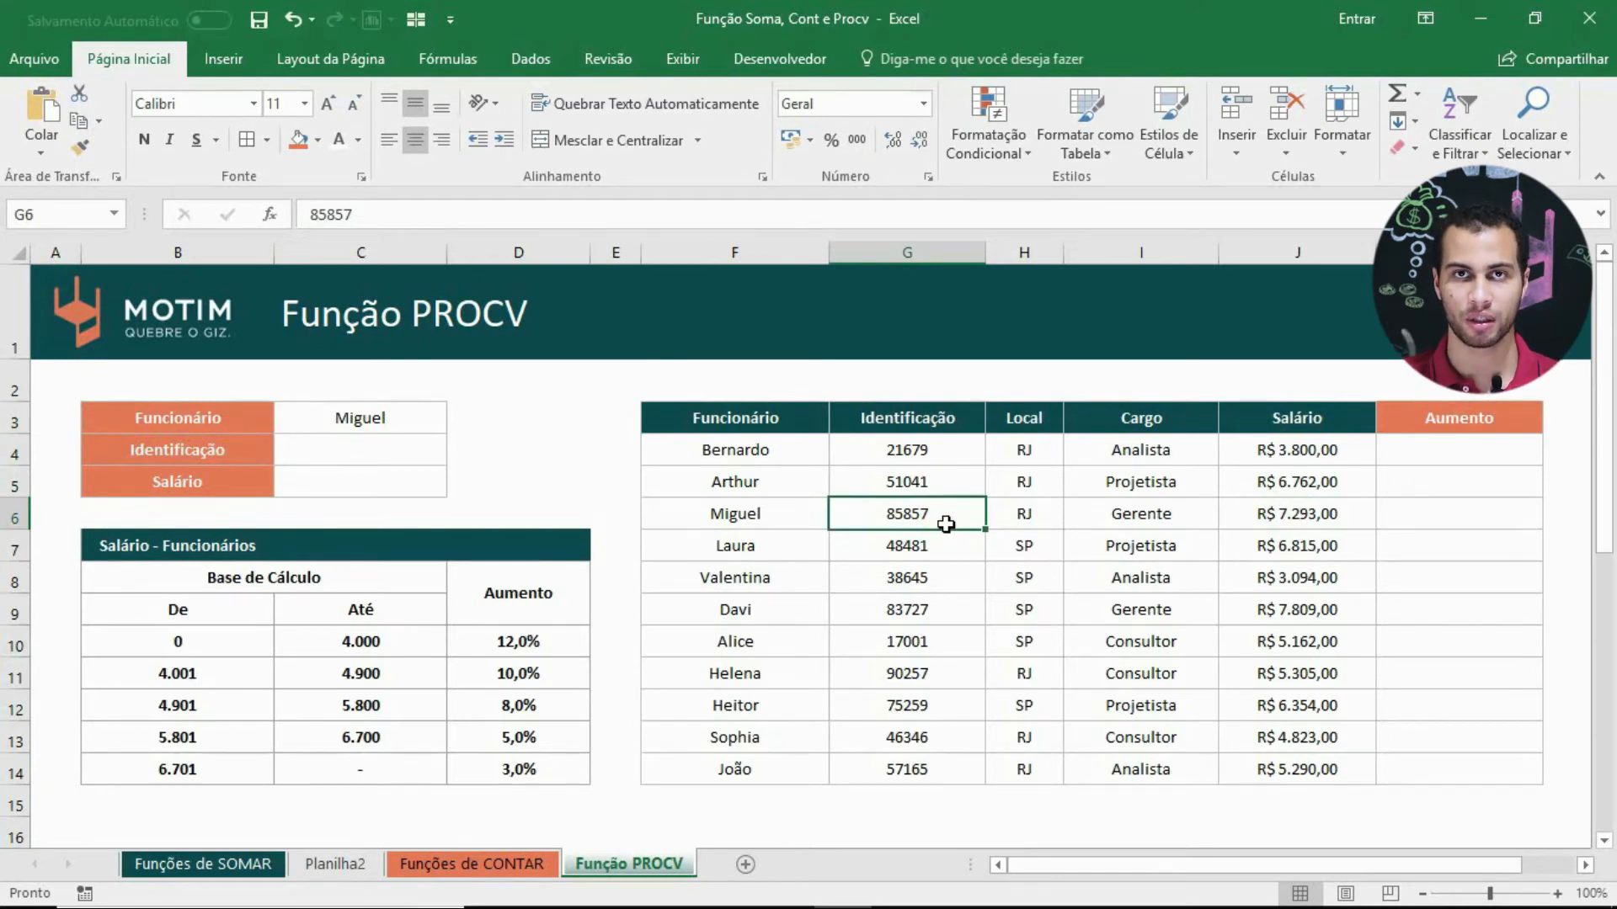
drag(735, 421, 746, 737)
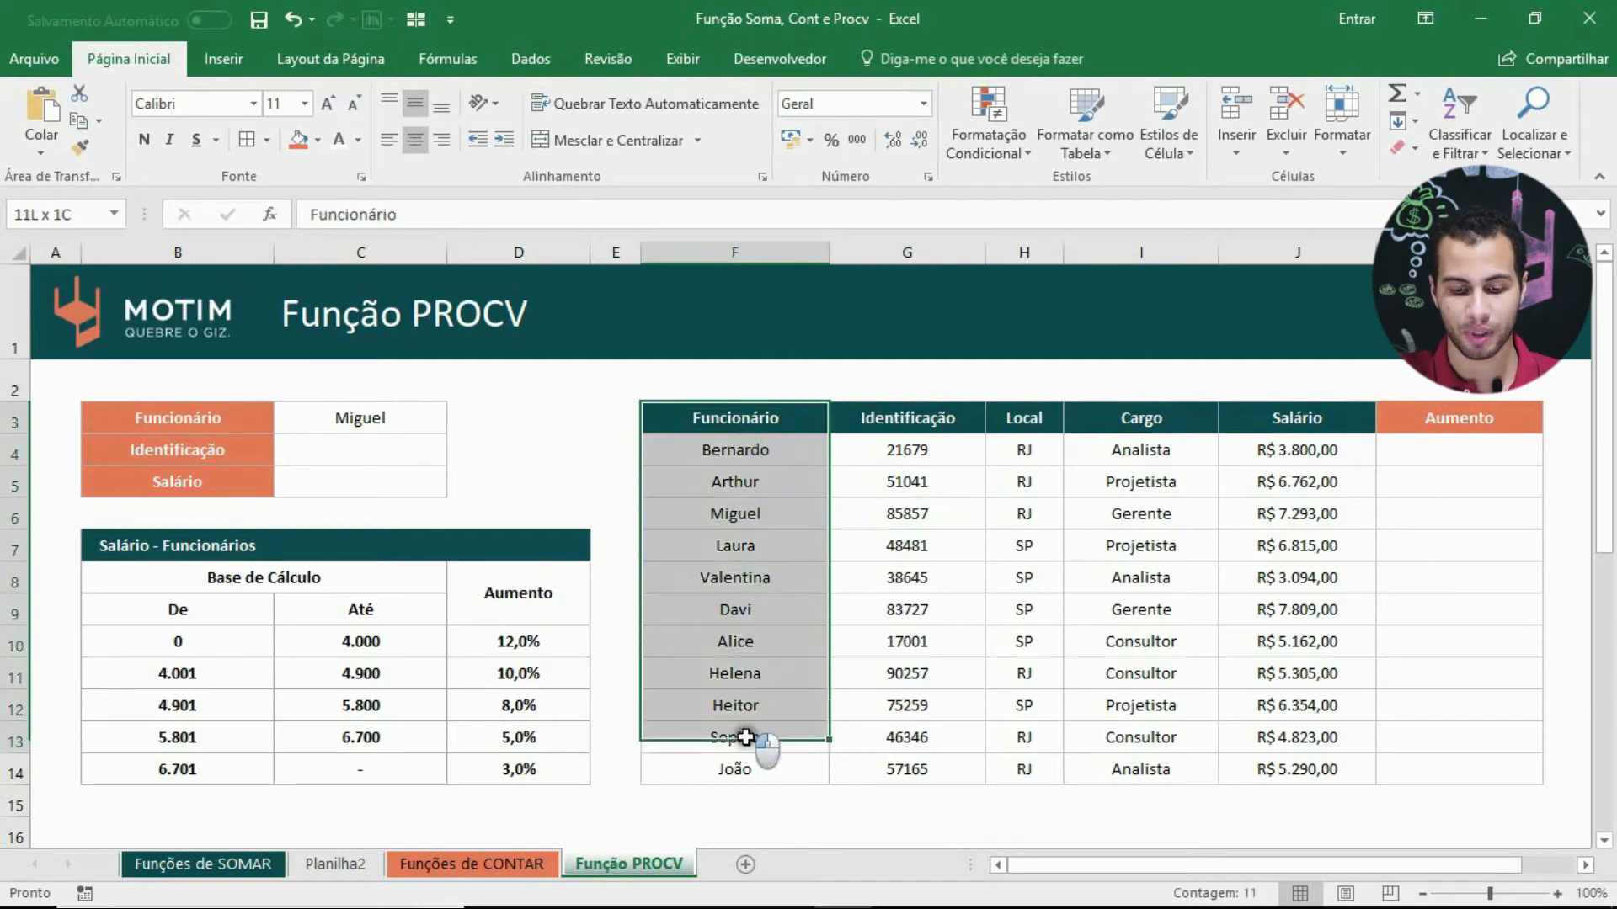
click(765, 514)
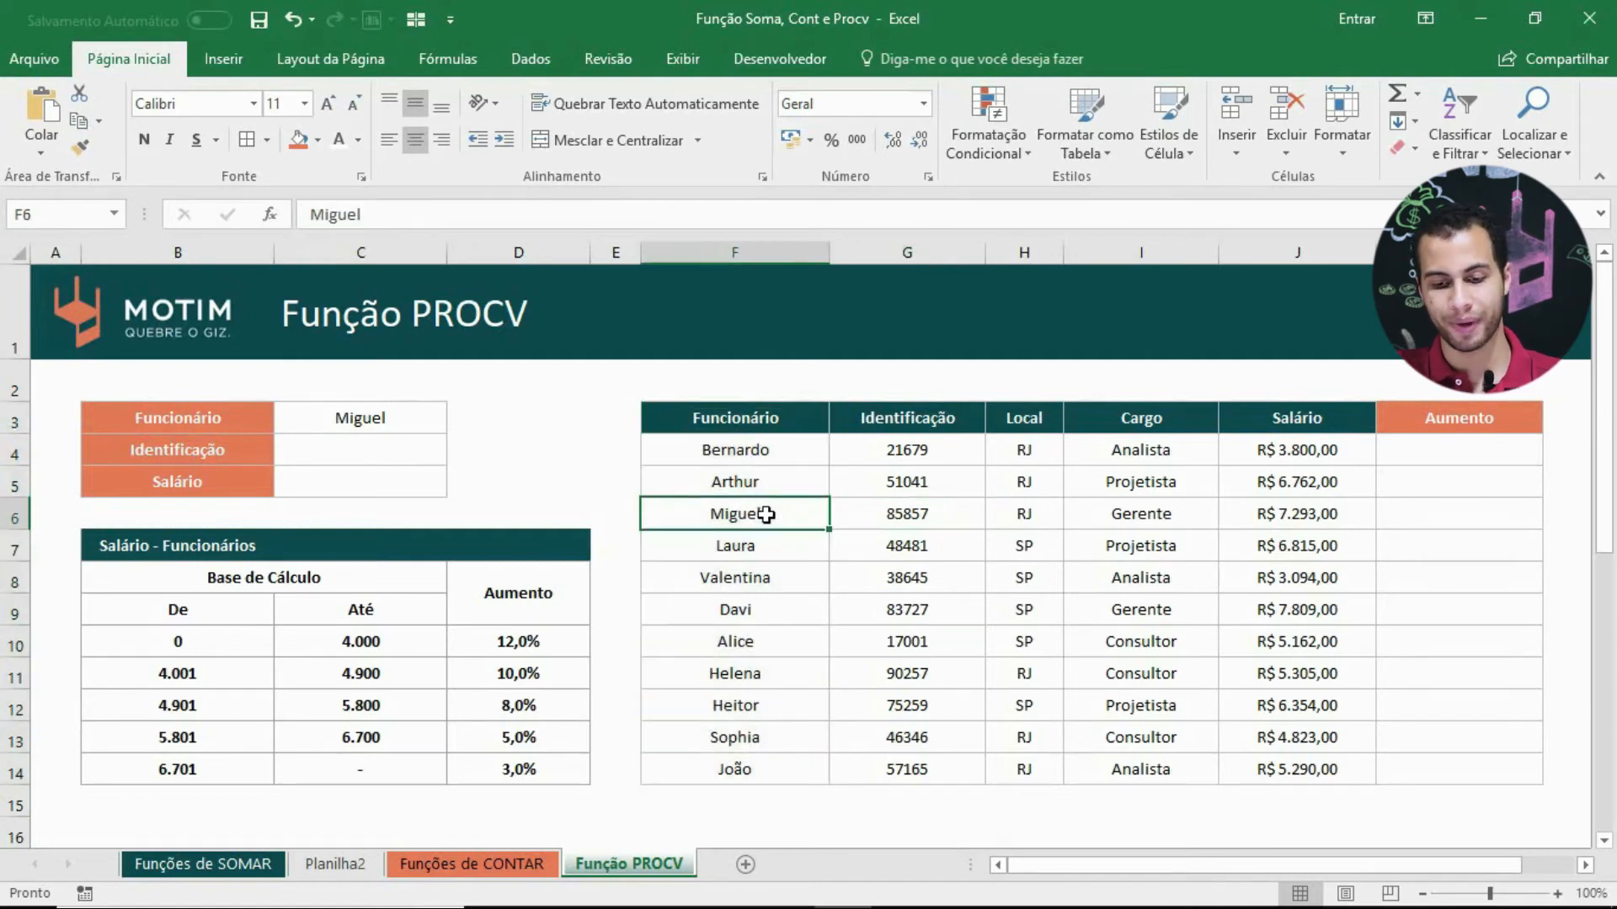
click(886, 501)
click(1022, 505)
click(1155, 509)
click(1271, 511)
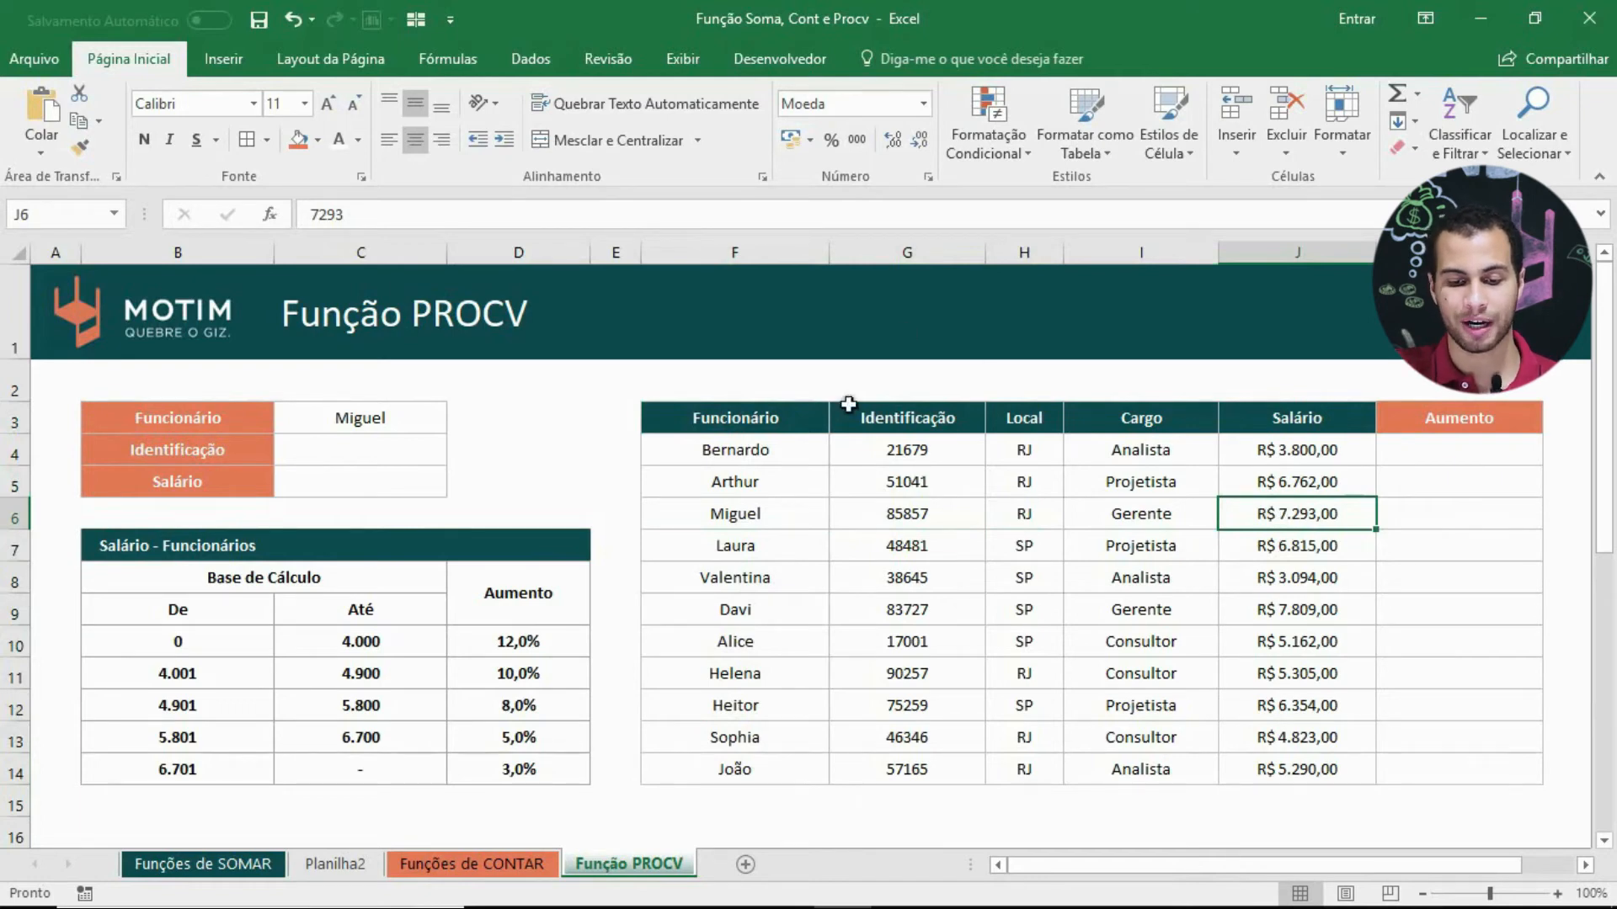
drag(762, 425, 758, 769)
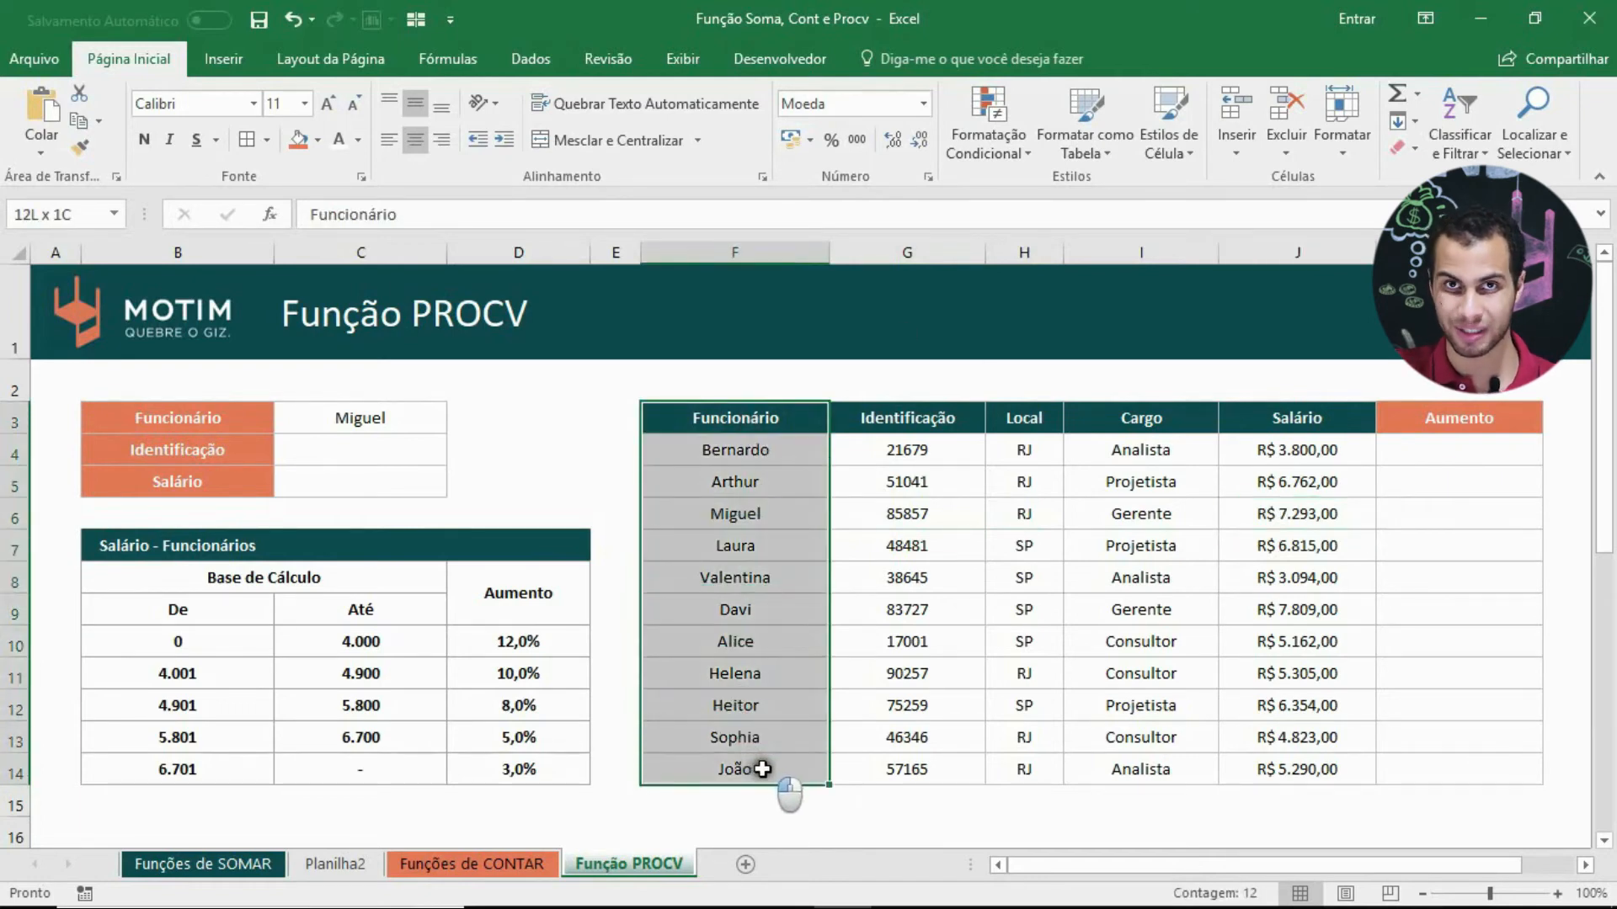
drag(762, 769, 762, 769)
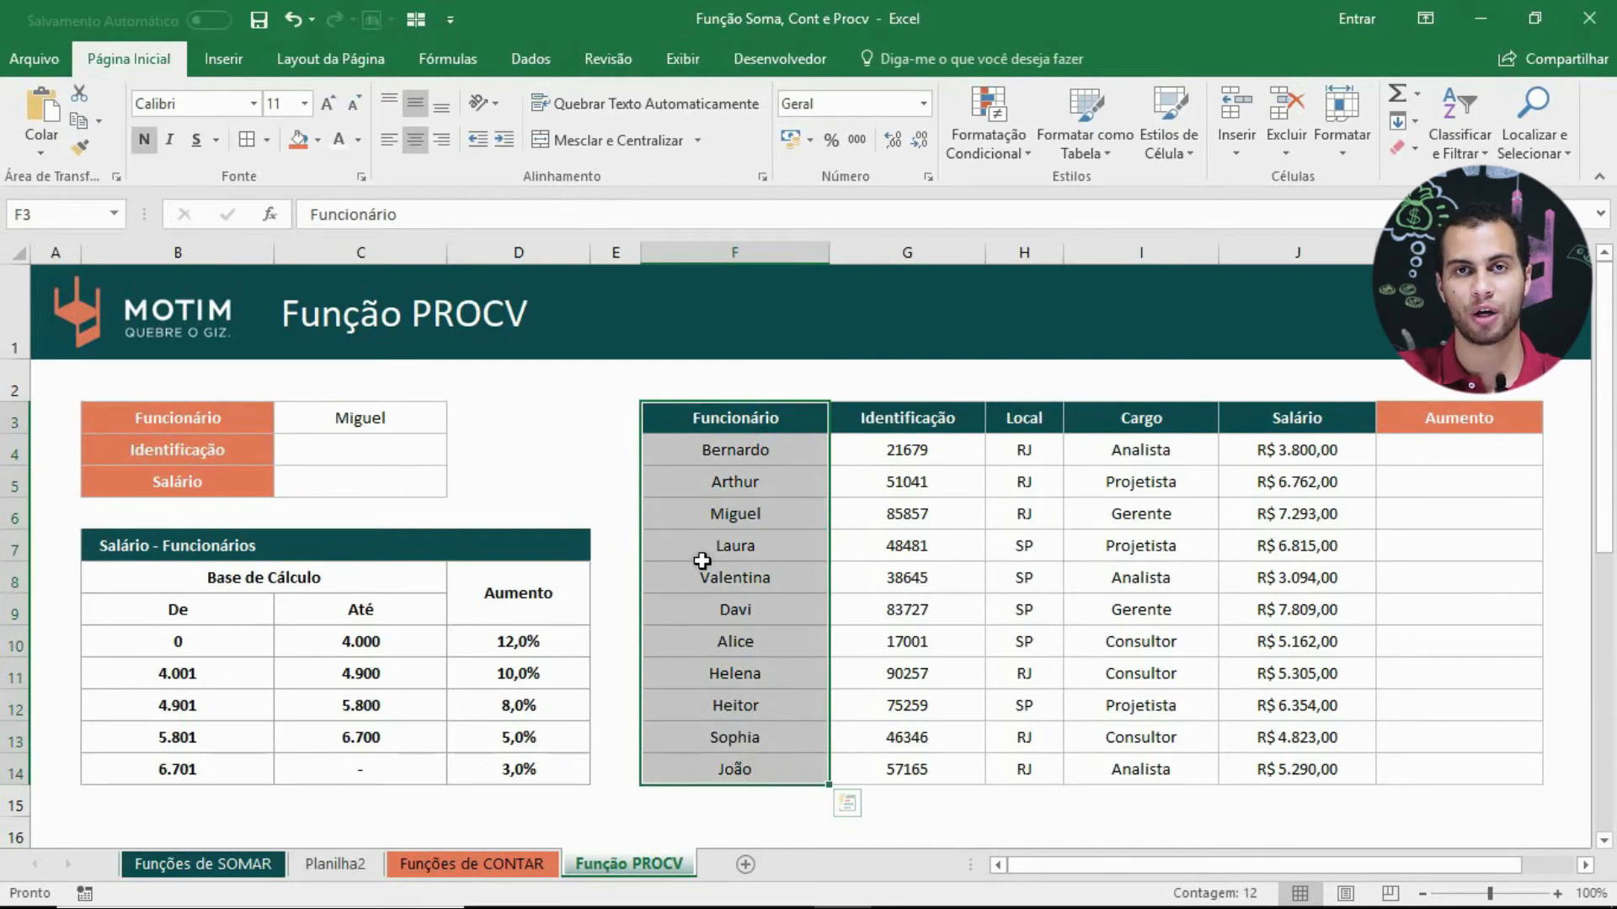
click(381, 453)
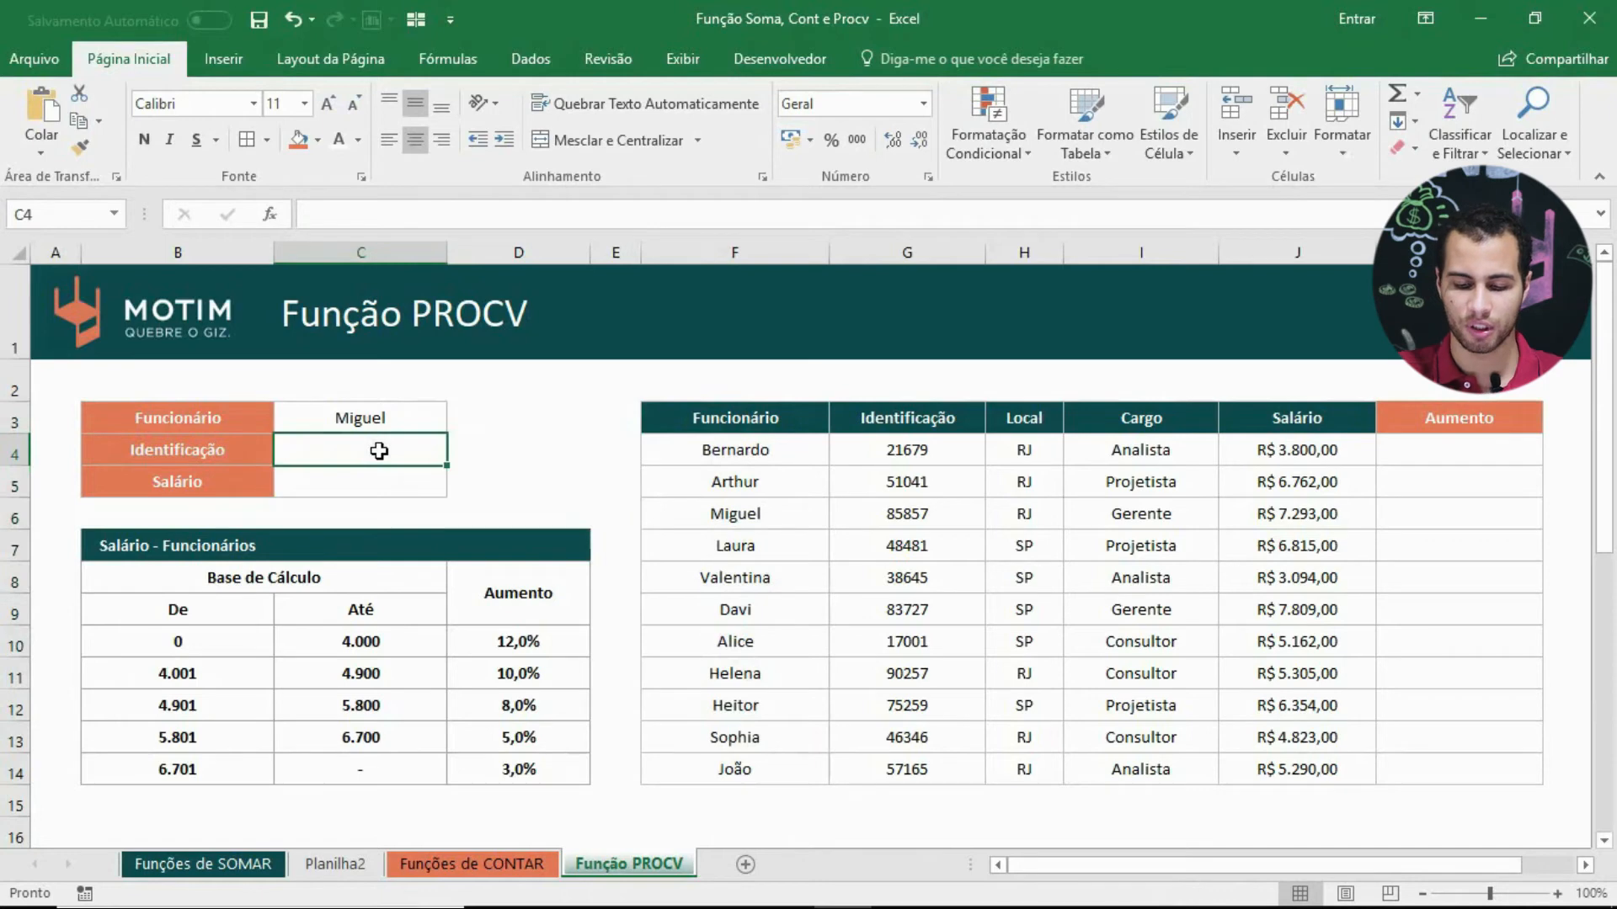
Step: Enter =PROCV(C3;F4:J14;2;FALSO) in the Identificação cell C4 to look up the chosen employee's identification by exact match
text(=procv)
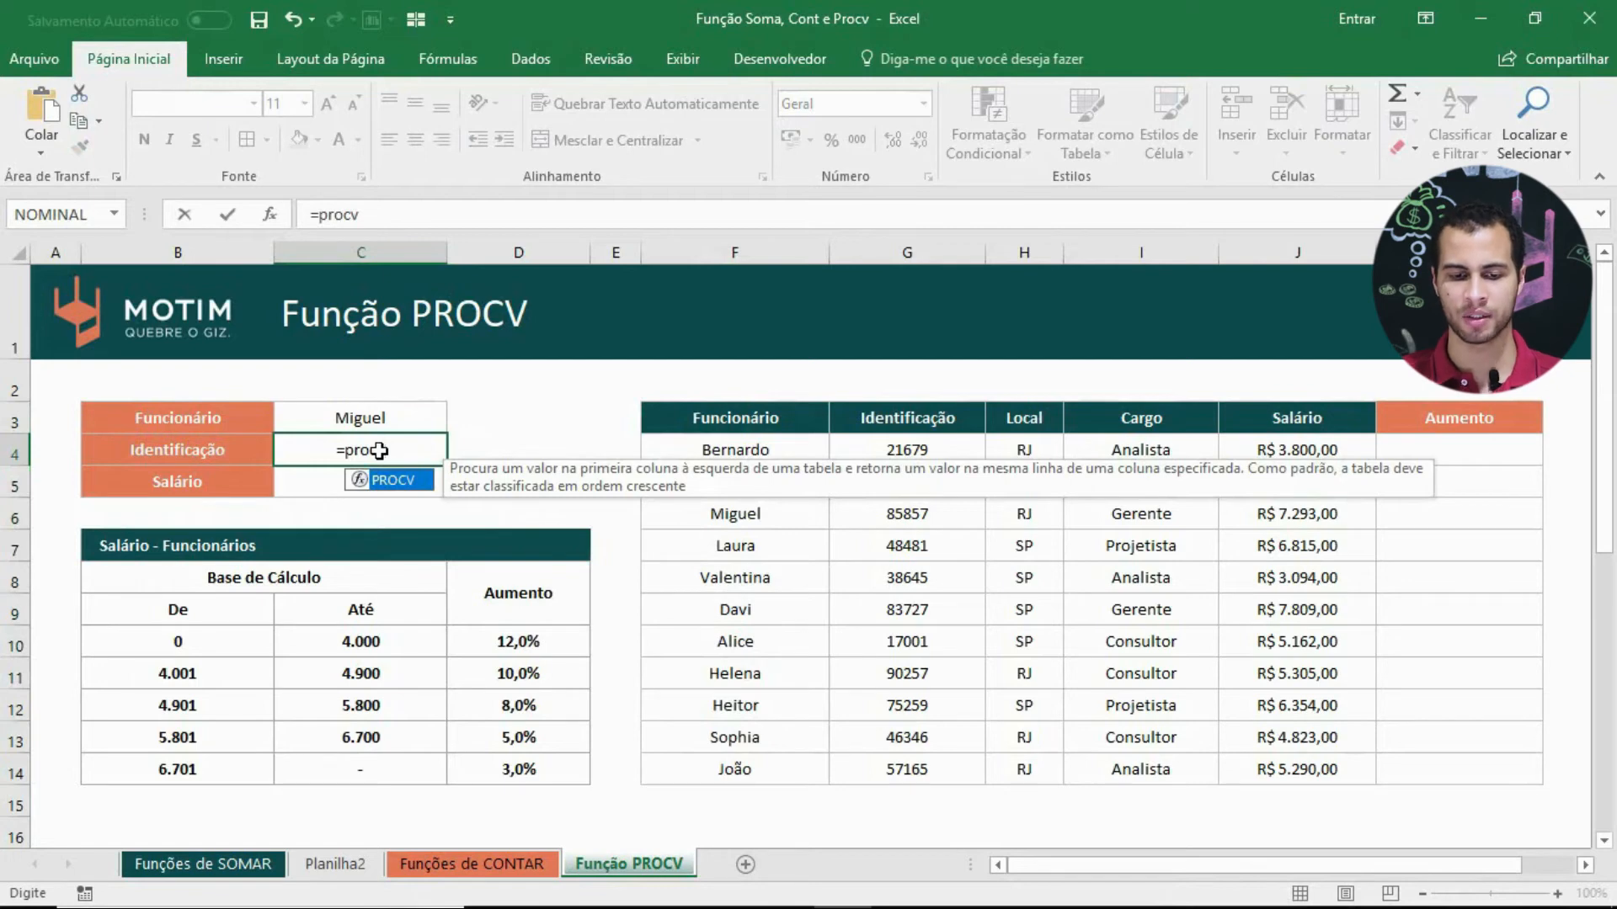
key(Tab)
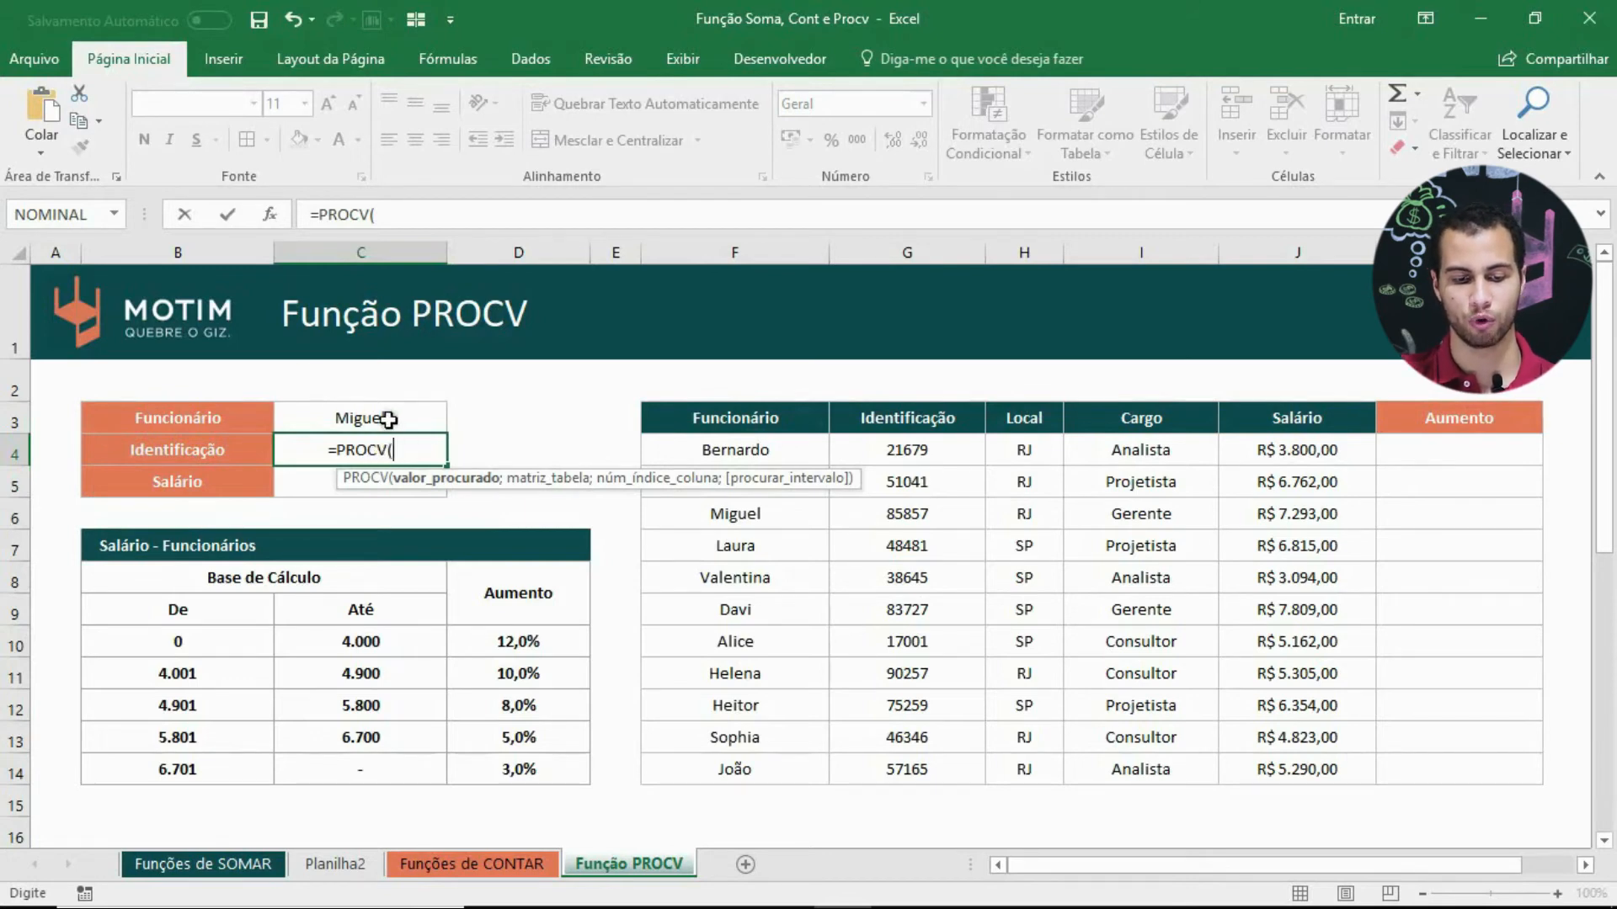
click(384, 417)
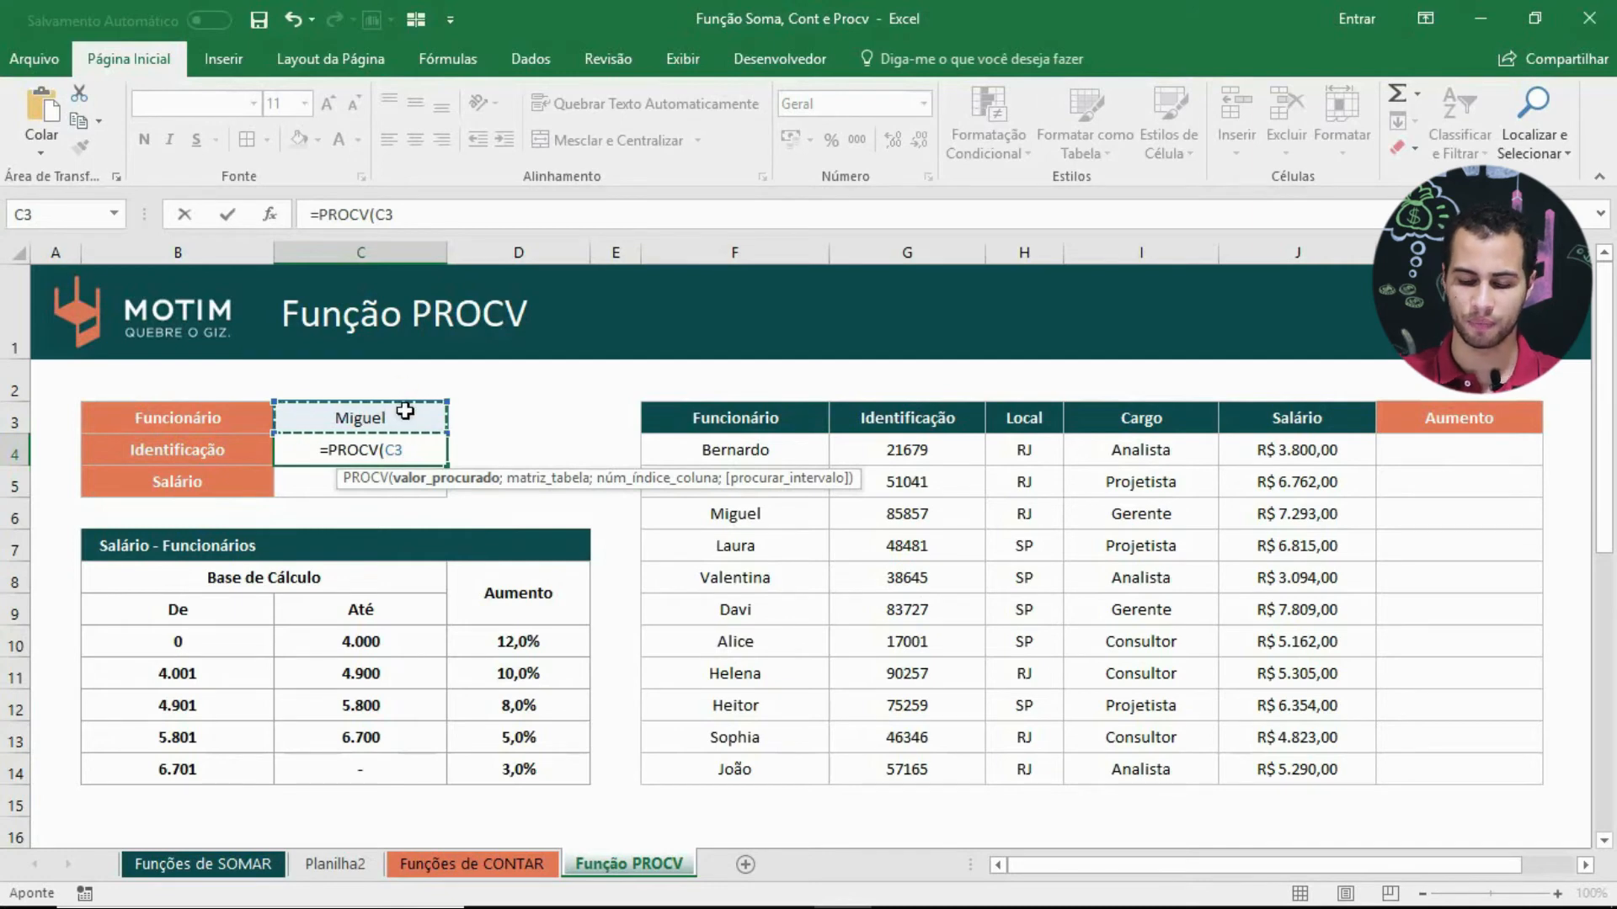
text(;)
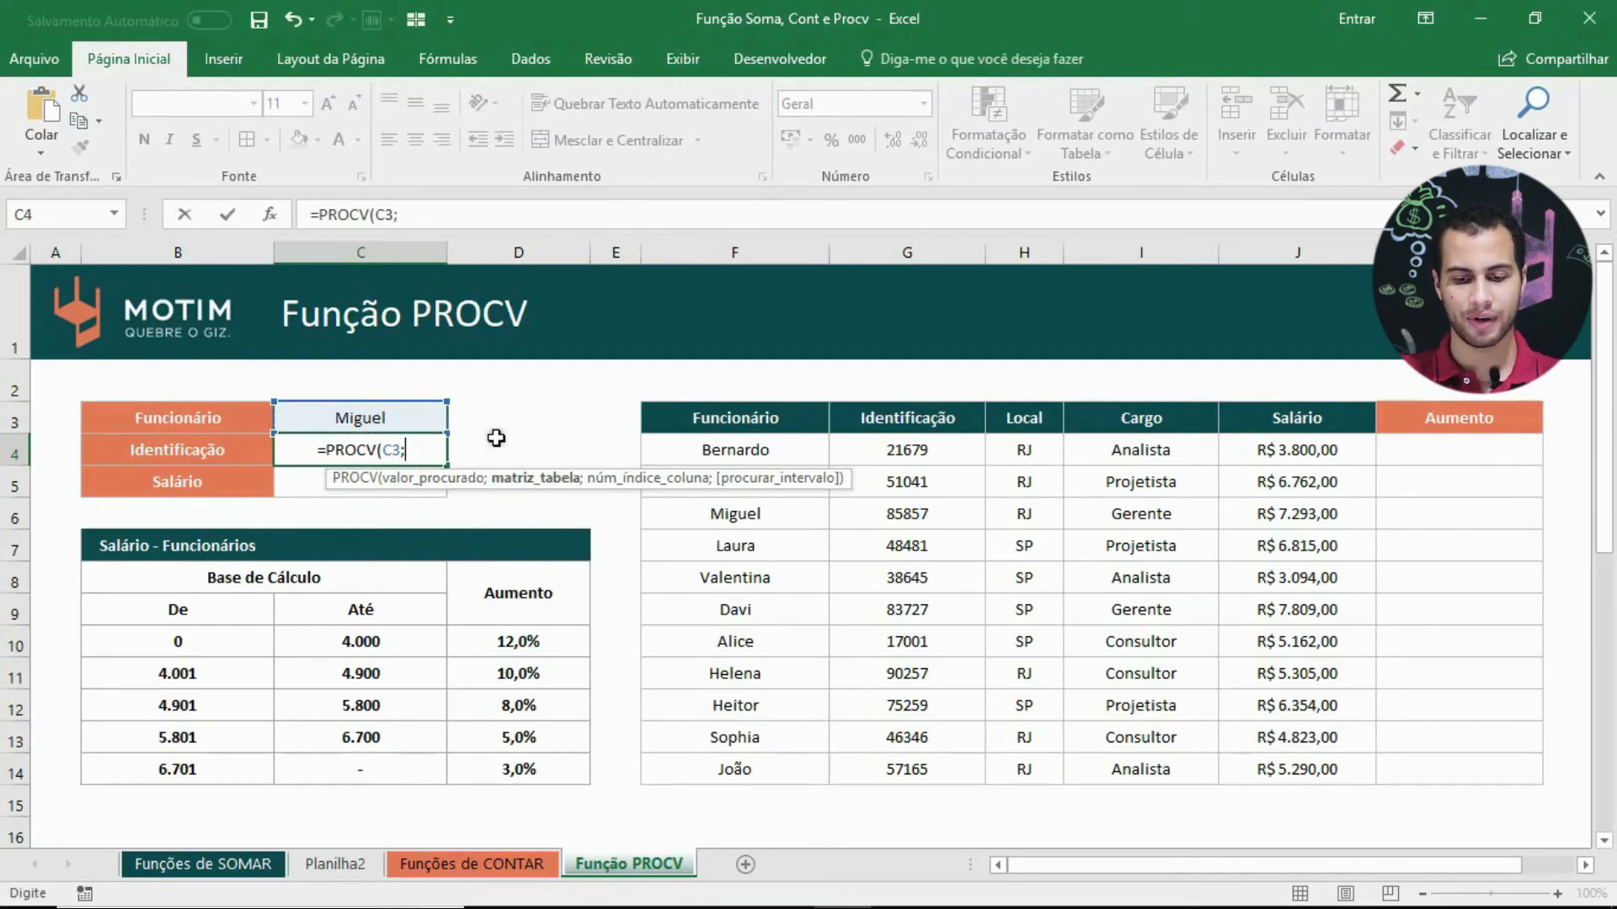
drag(707, 450, 1259, 746)
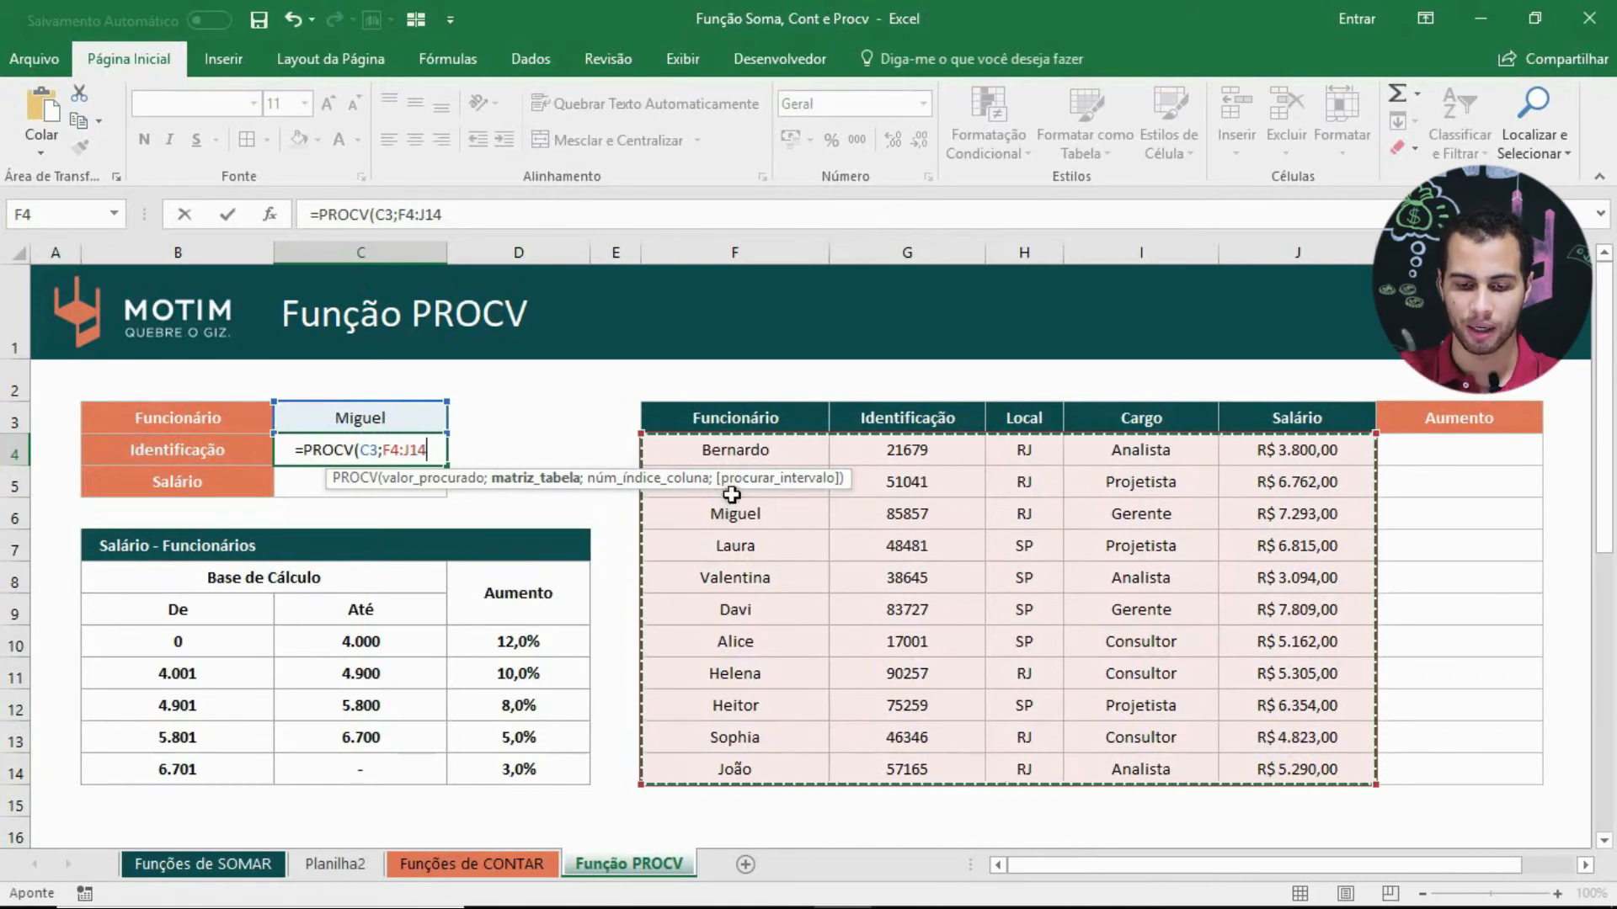
drag(727, 485, 526, 563)
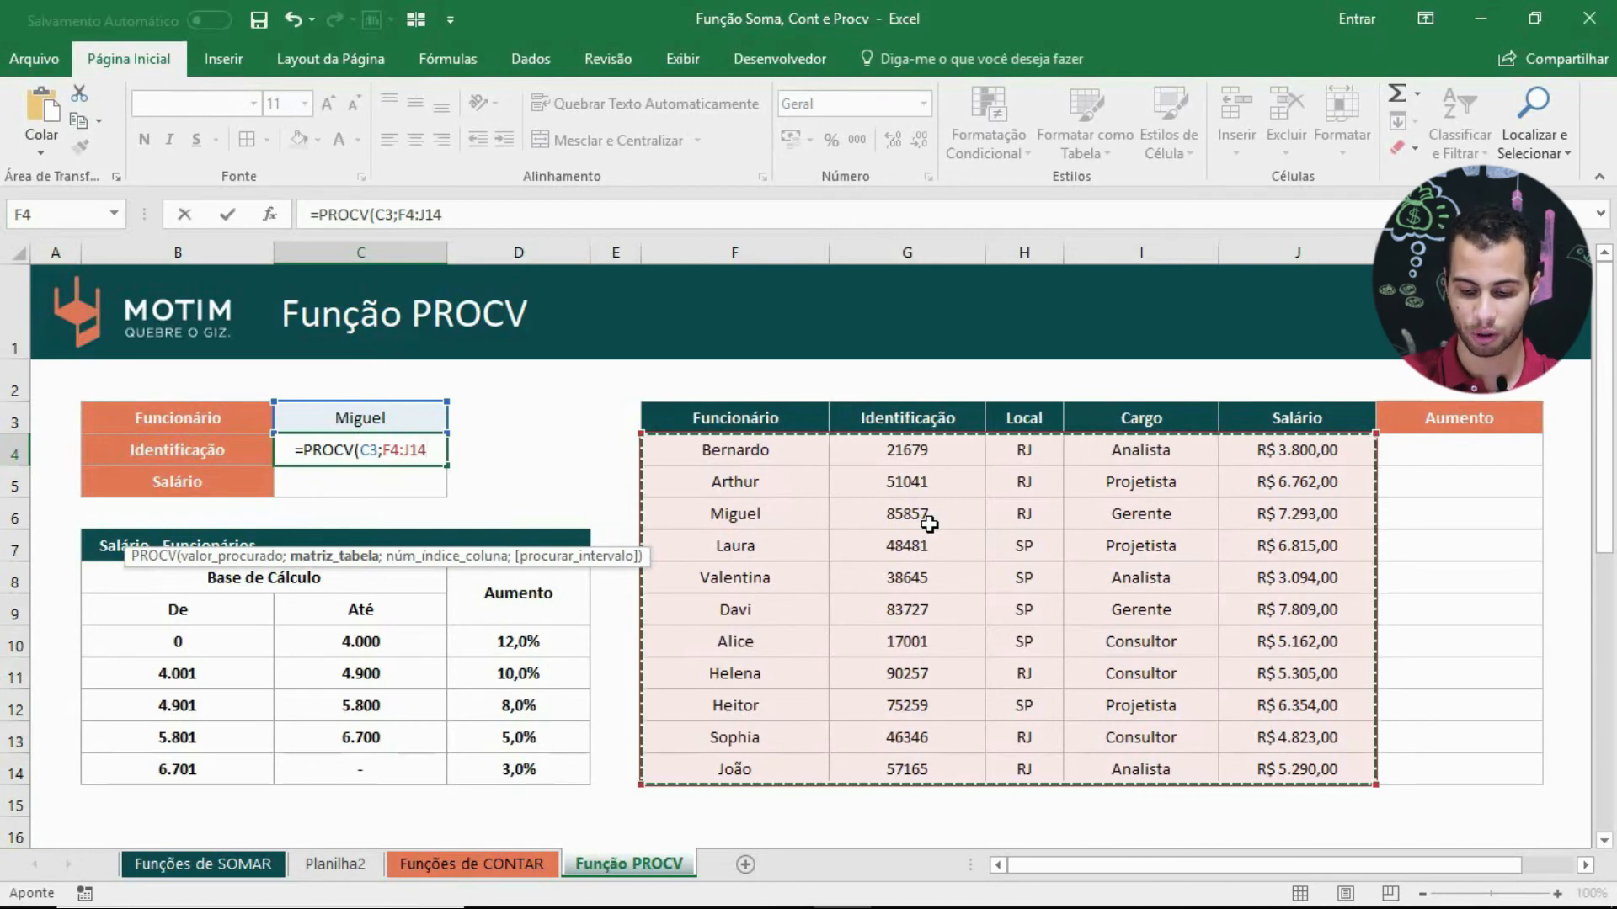
text(;)
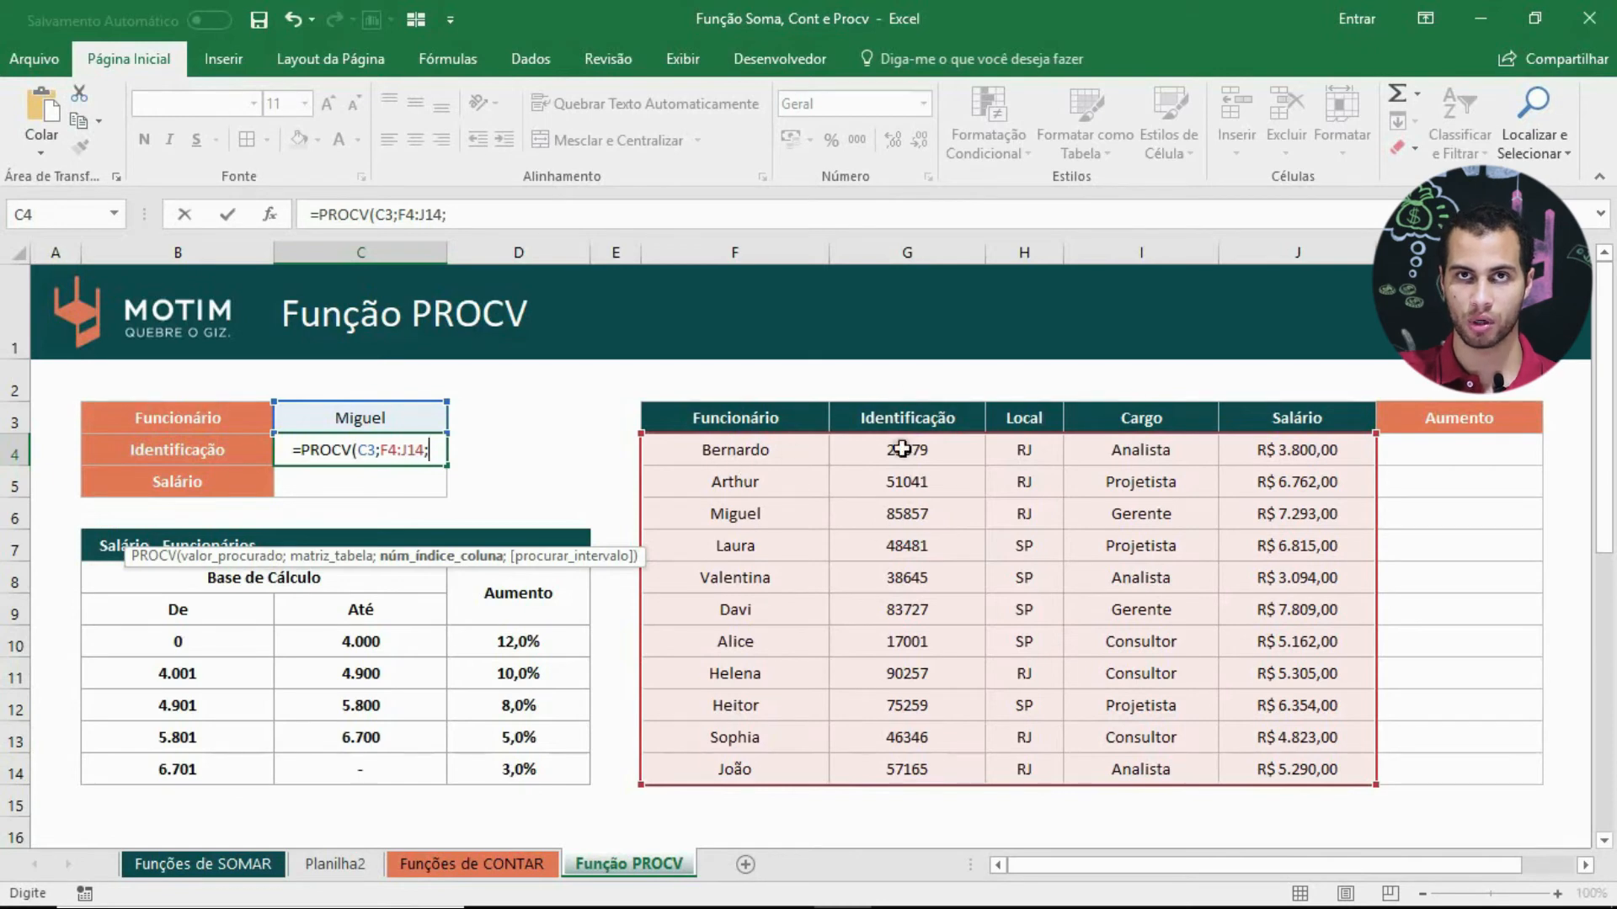
text(2)
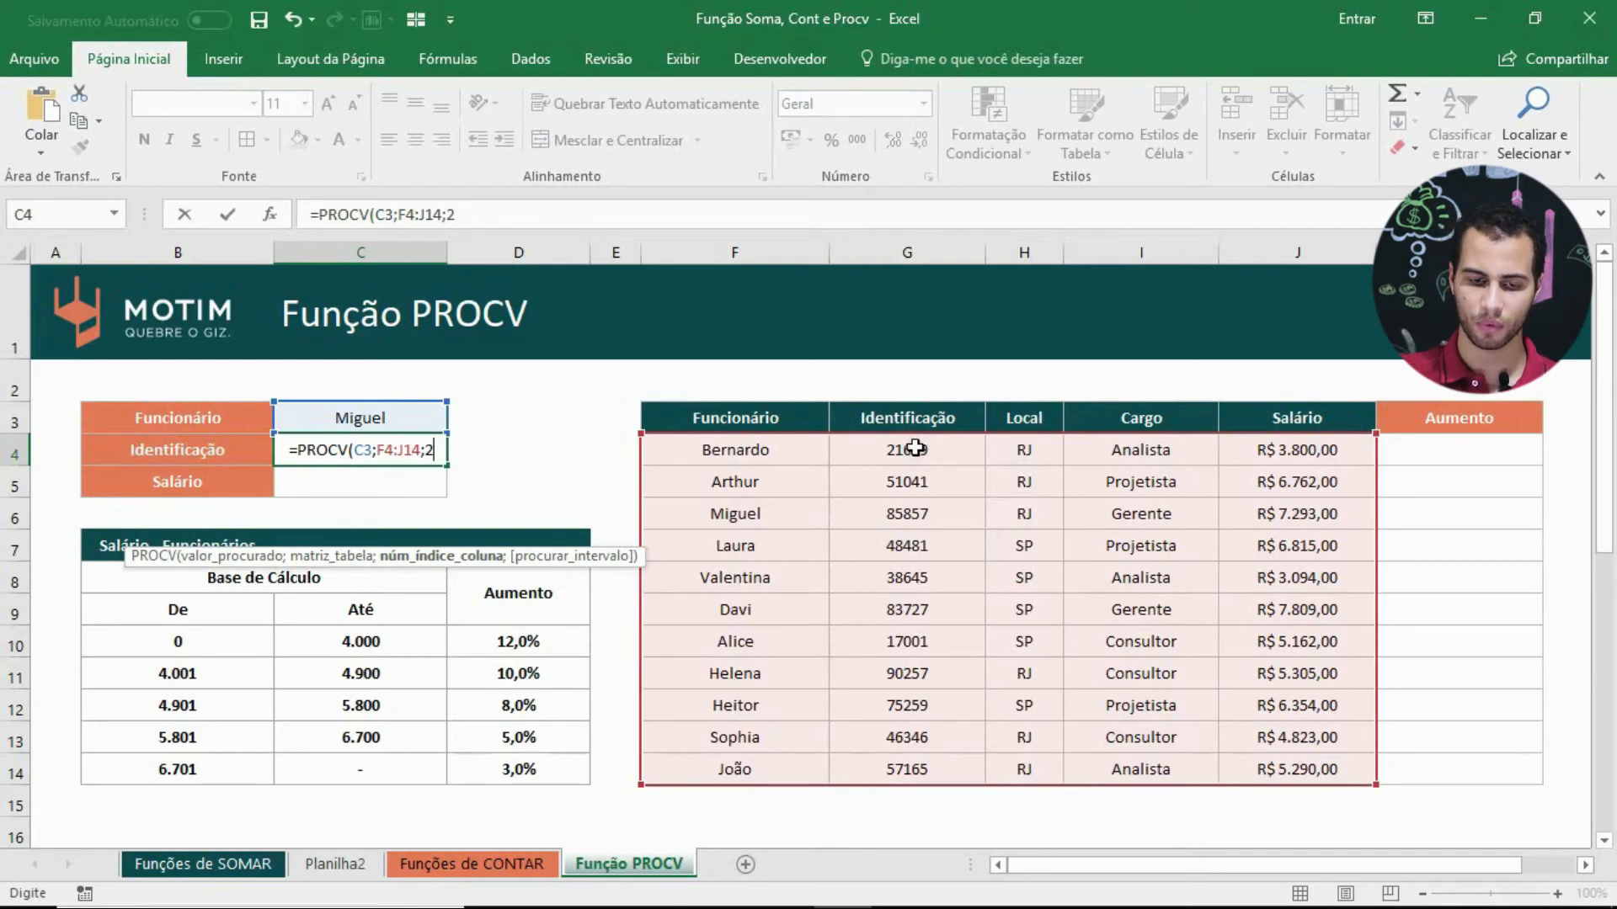
text(;)
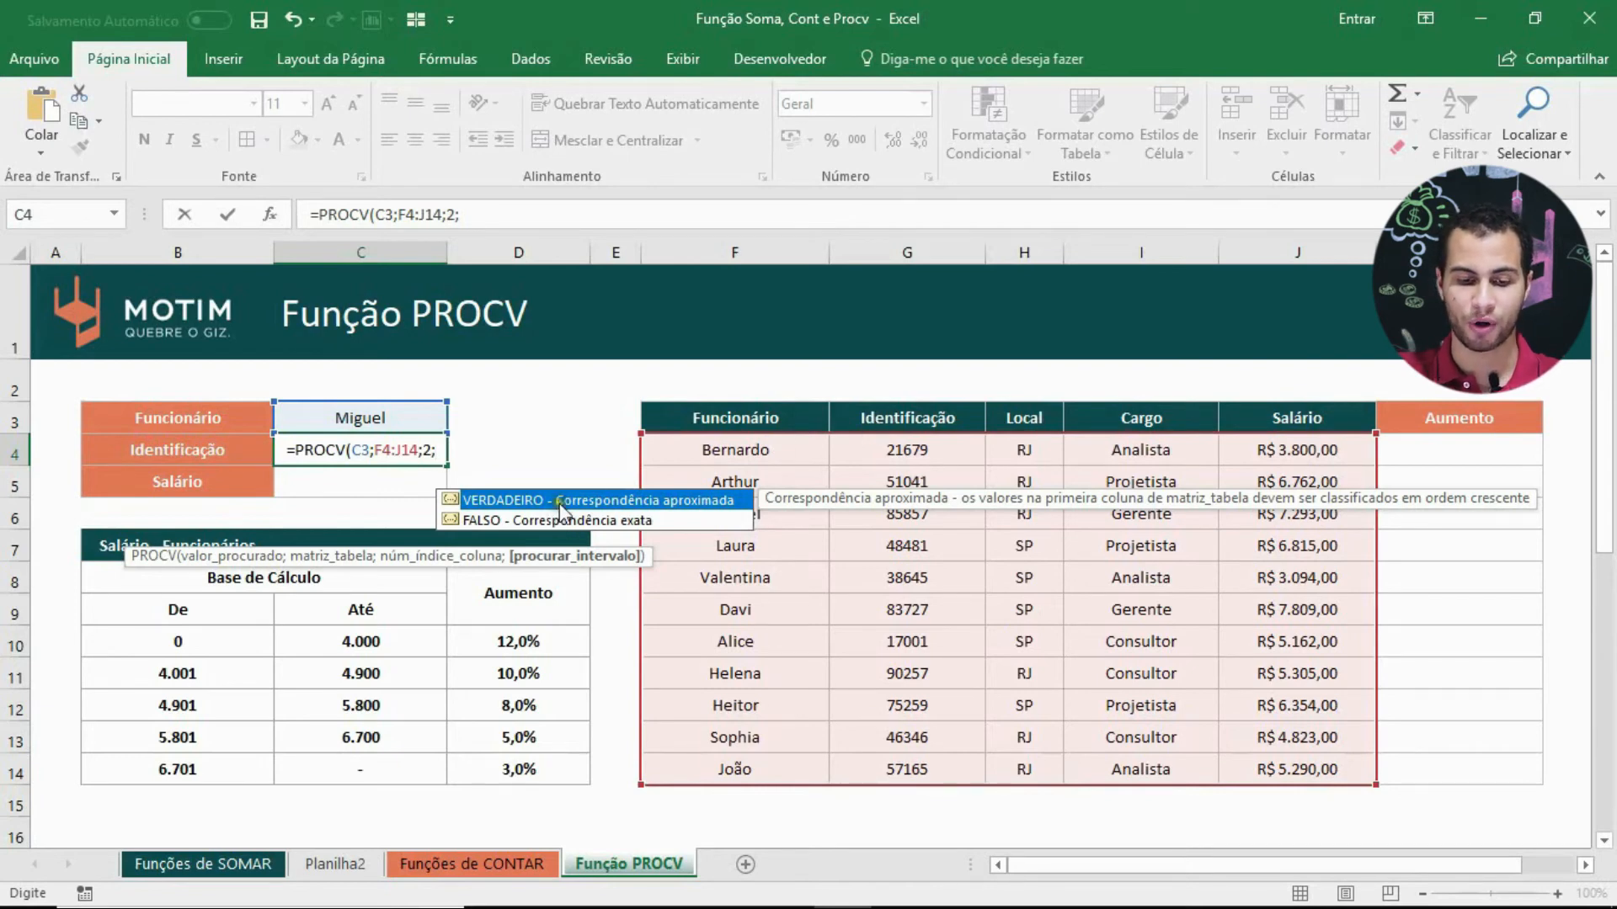
click(589, 520)
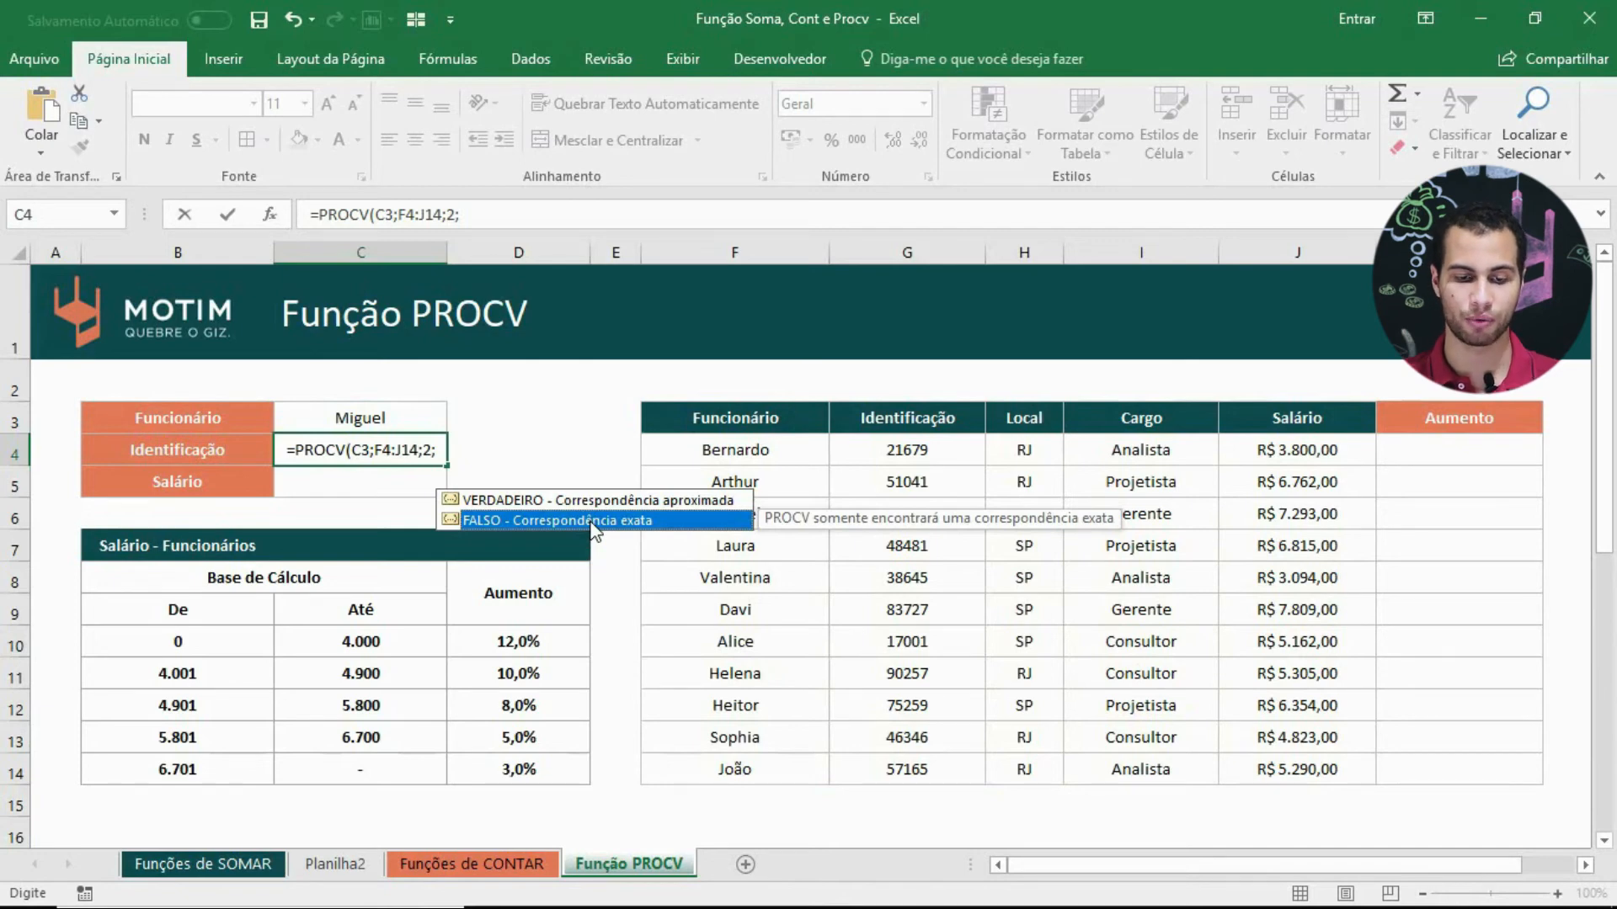
double_click(592, 521)
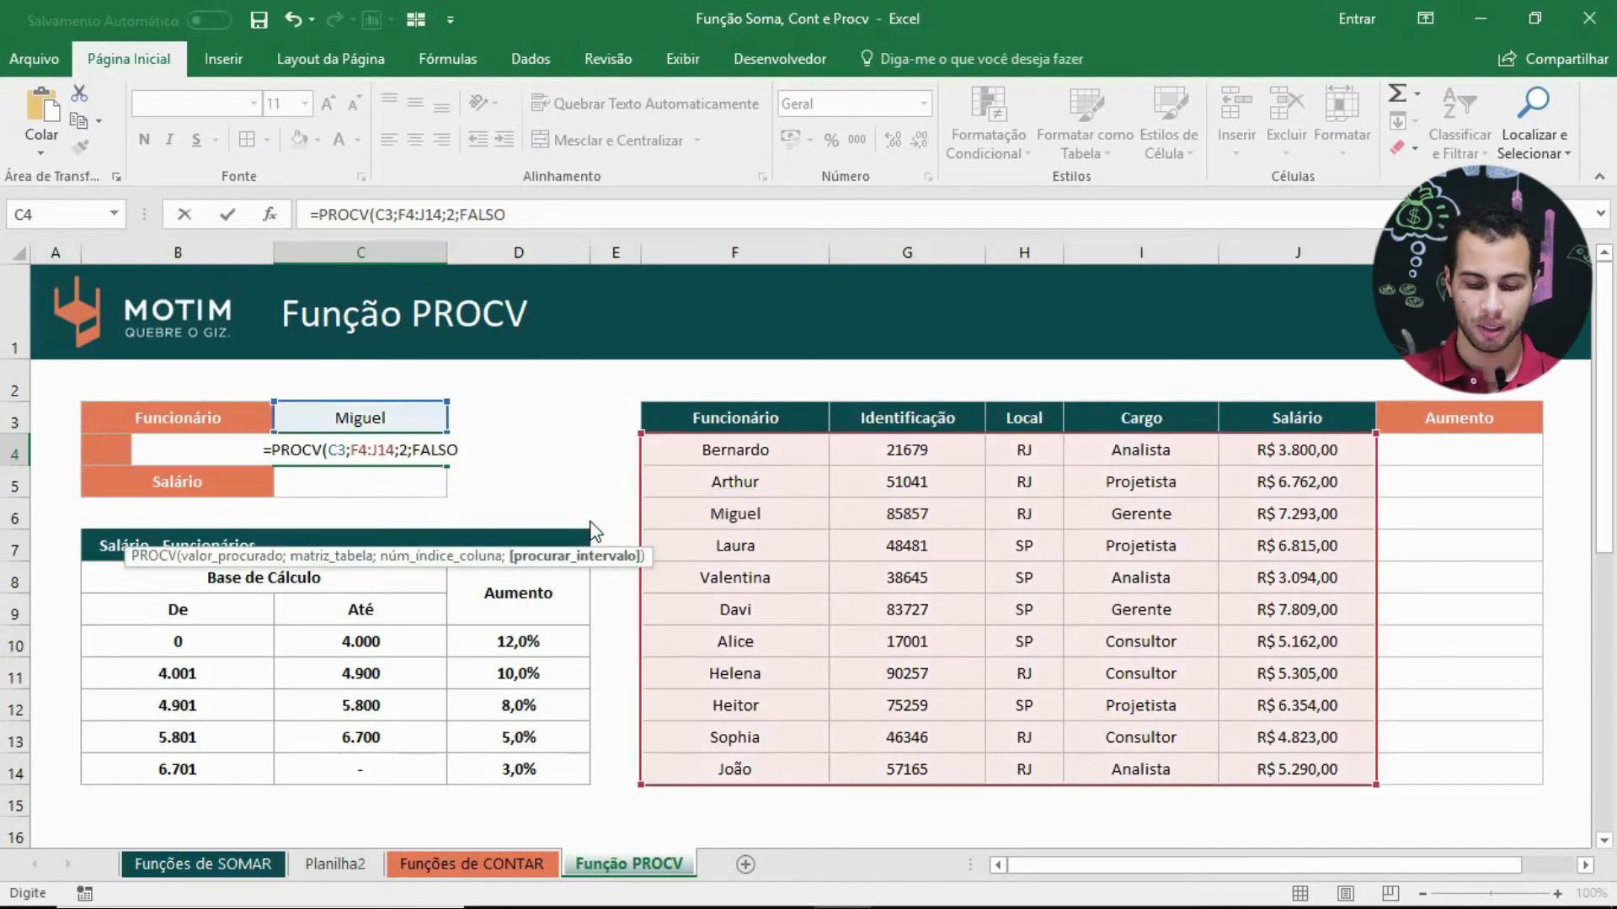
text())
key(Return)
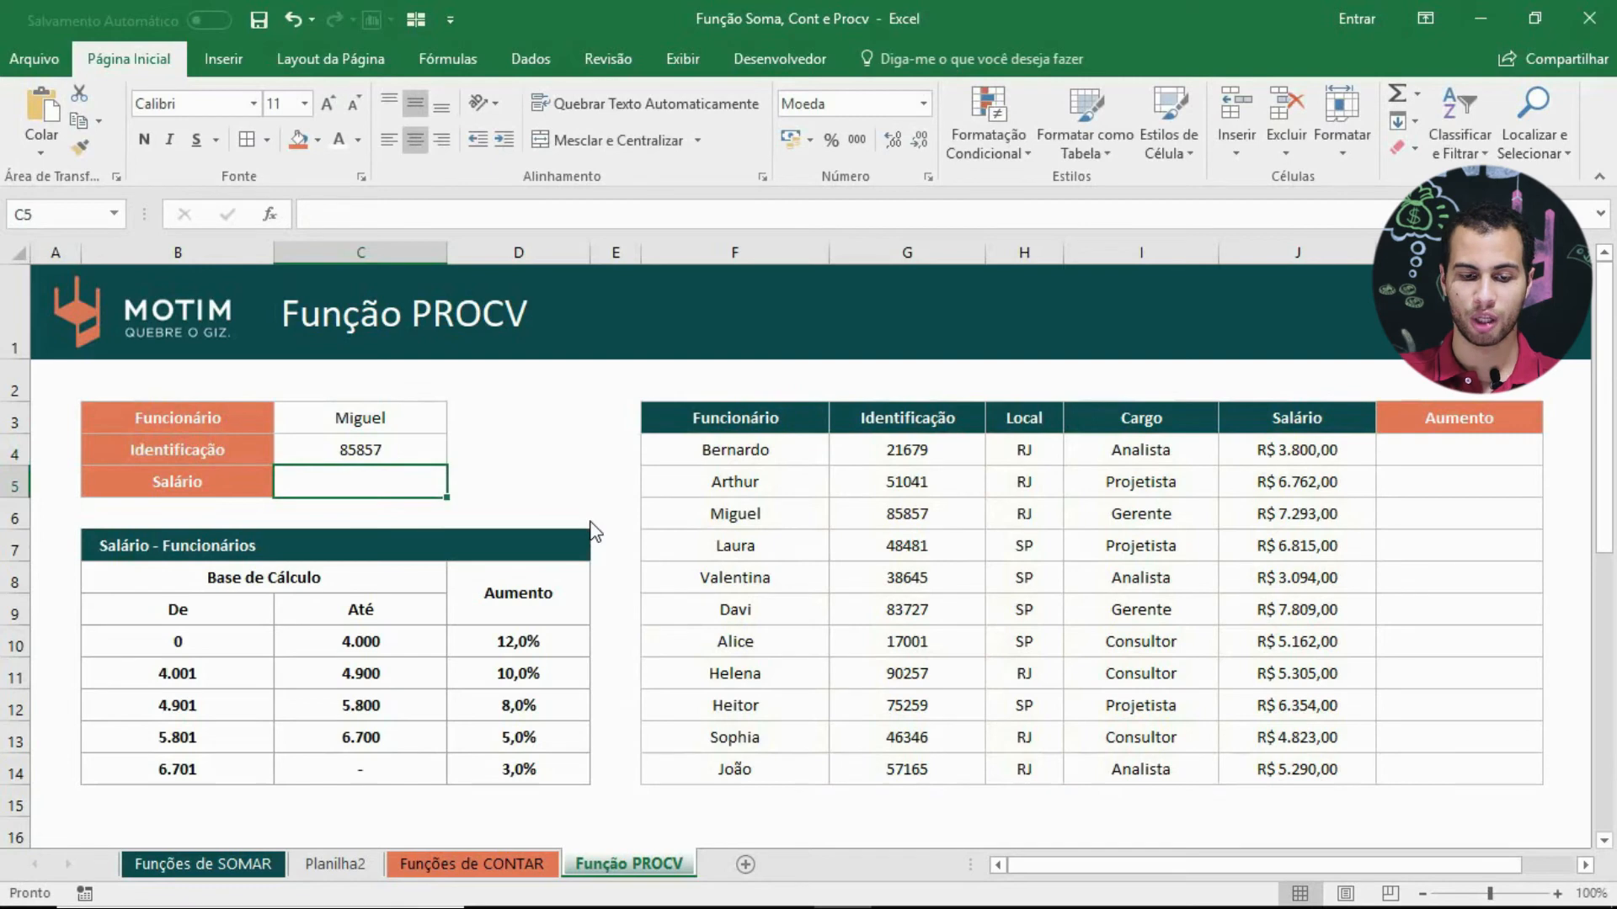
Step: Change the Funcionário cell C3 to the name of the employee from F5 and check the Identificação in C4
click(403, 451)
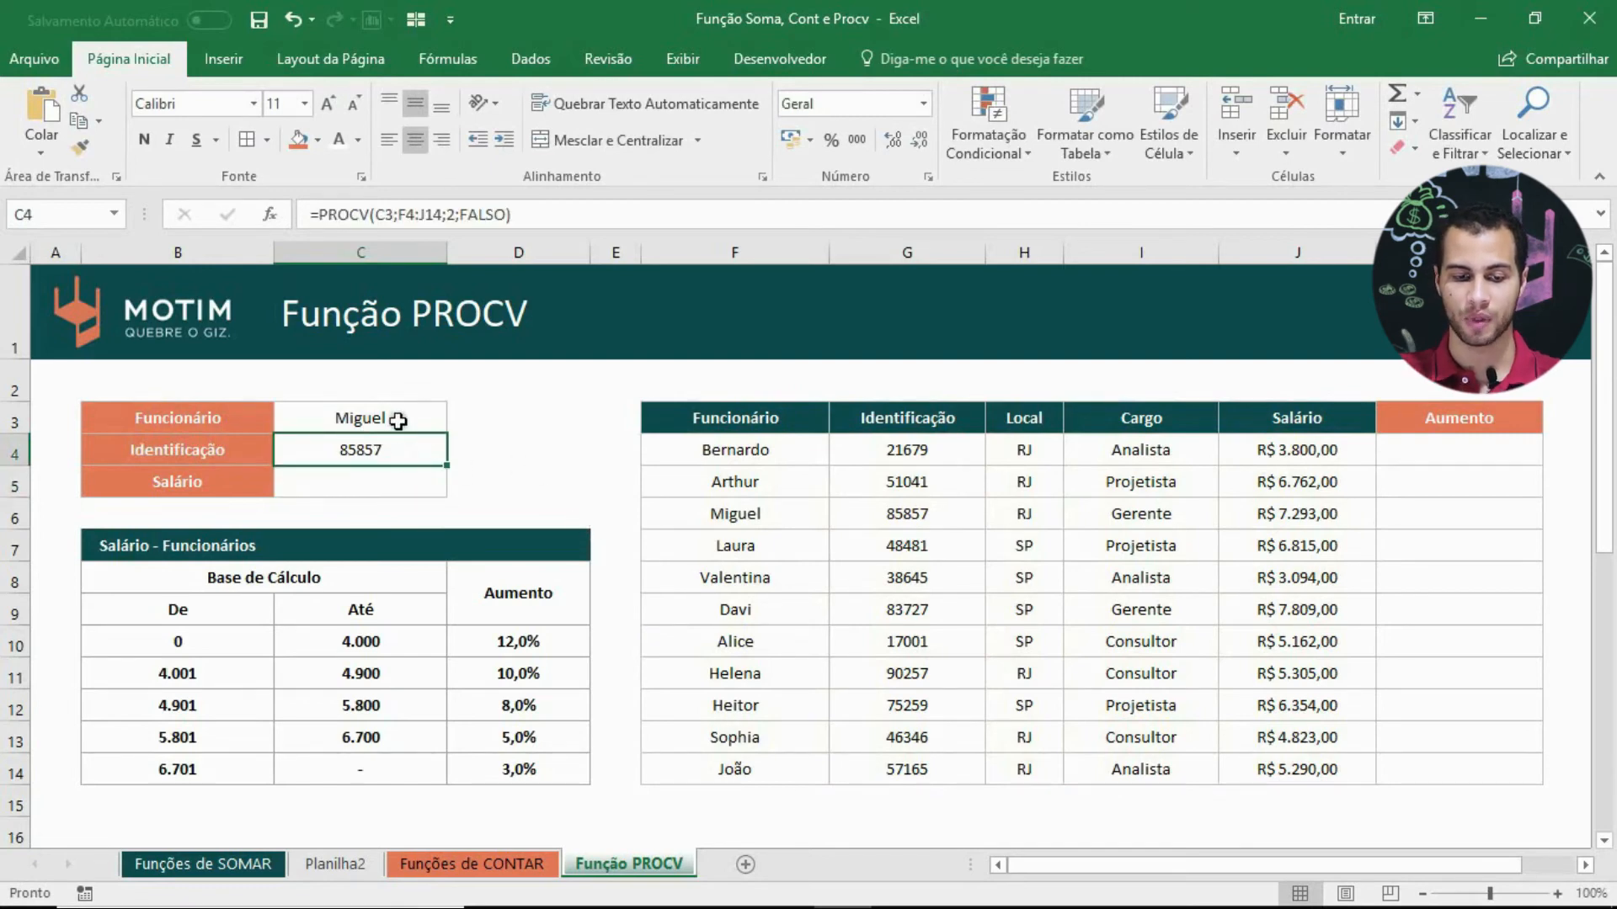
click(391, 418)
text(Arthur)
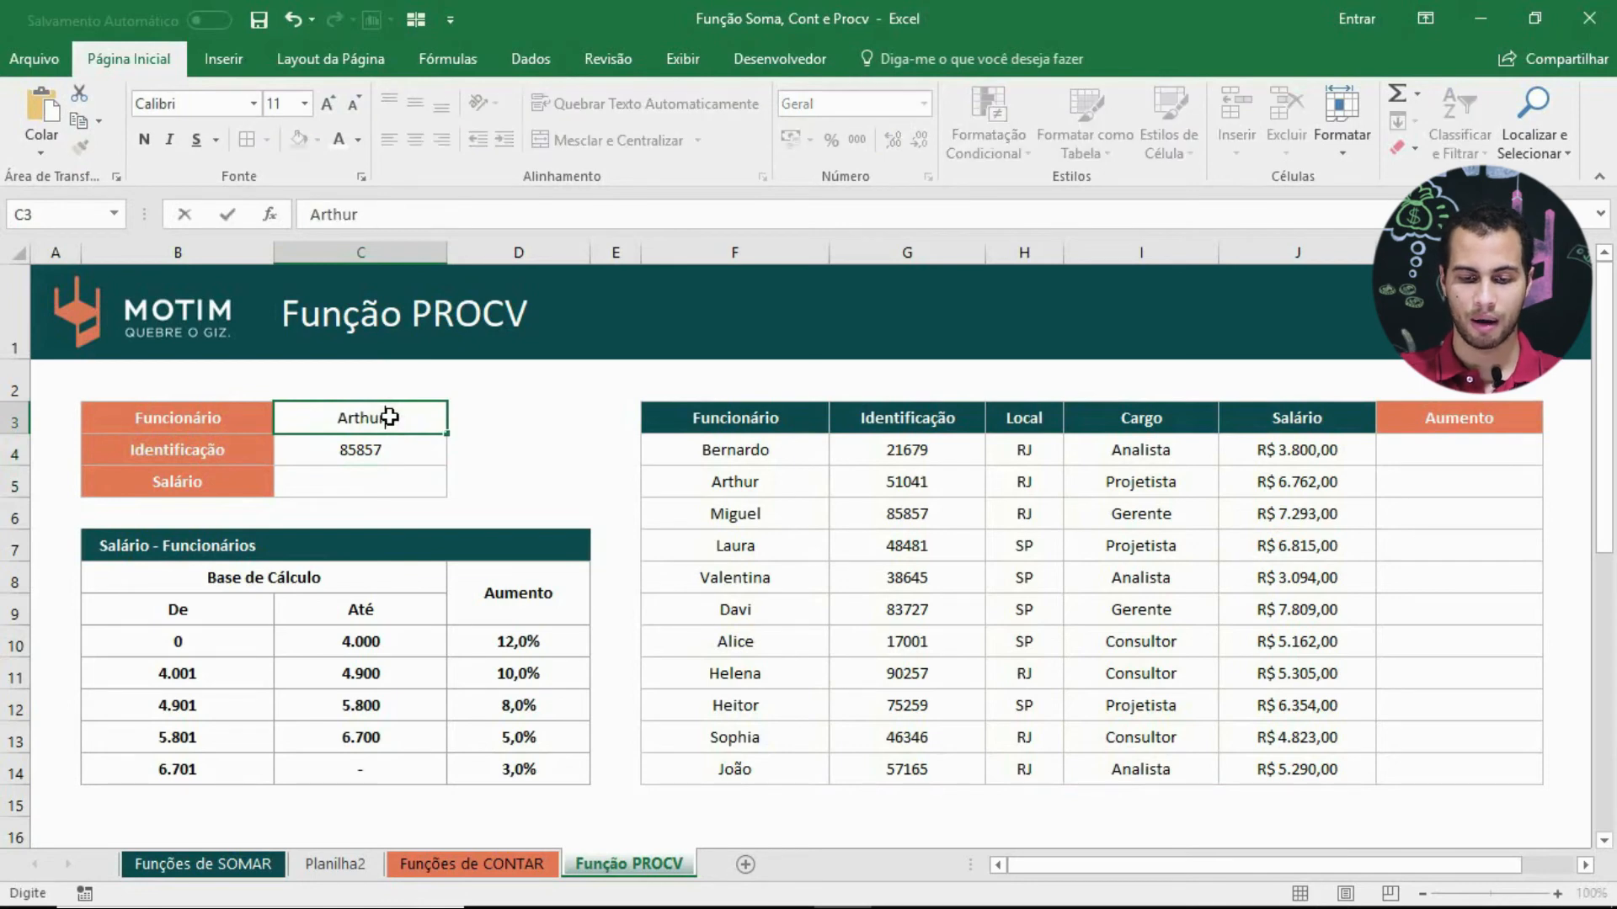
key(Return)
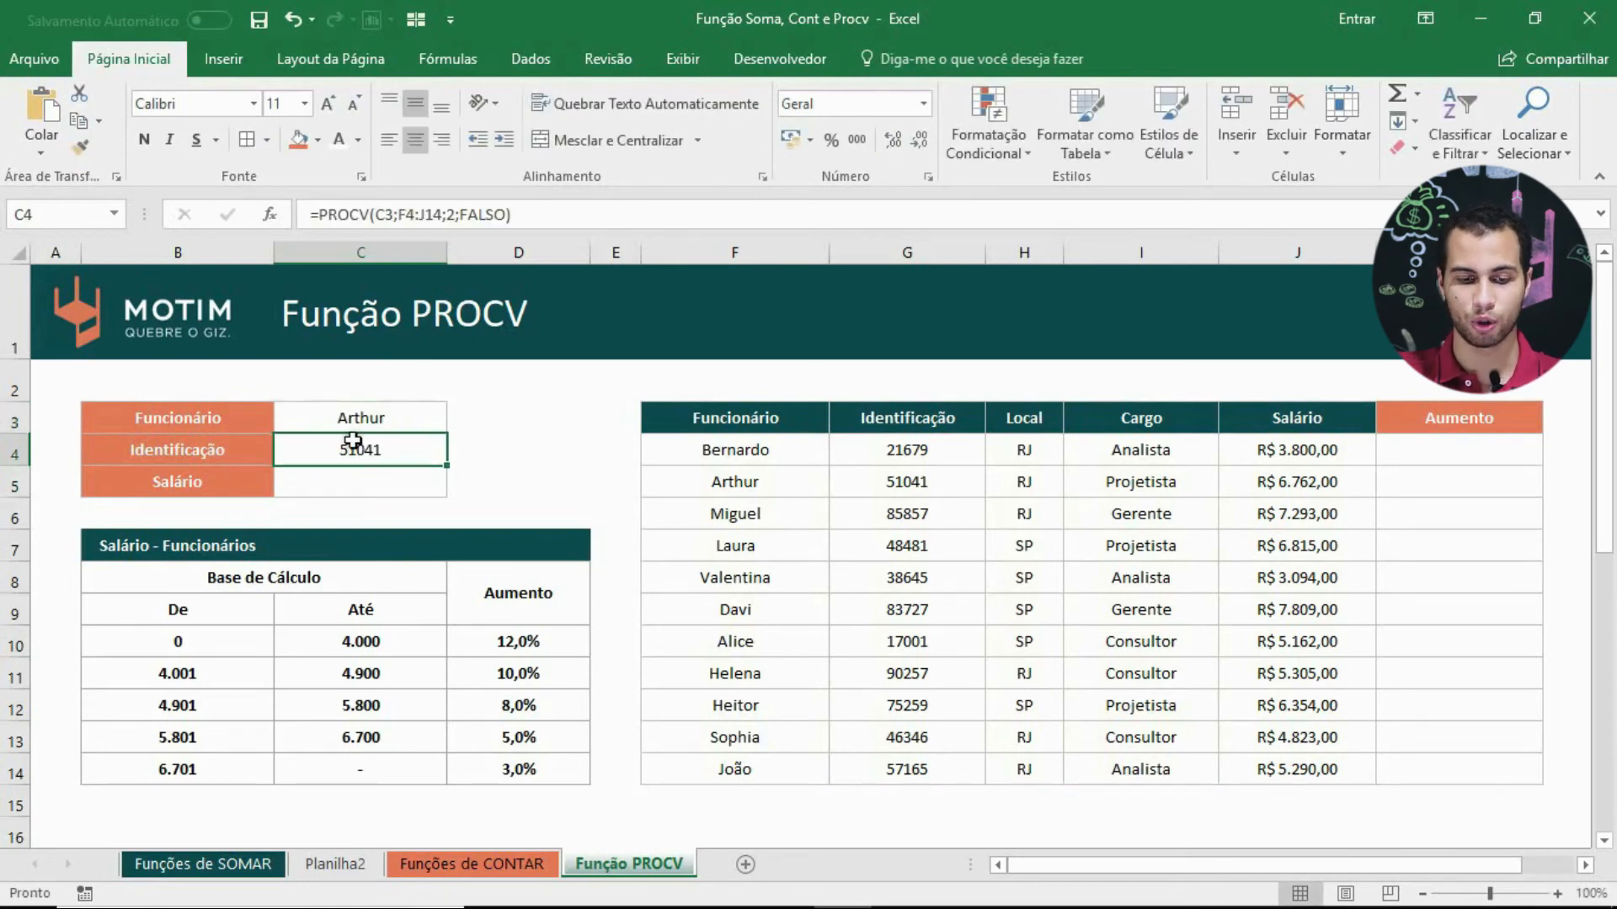
click(812, 503)
double_click(813, 503)
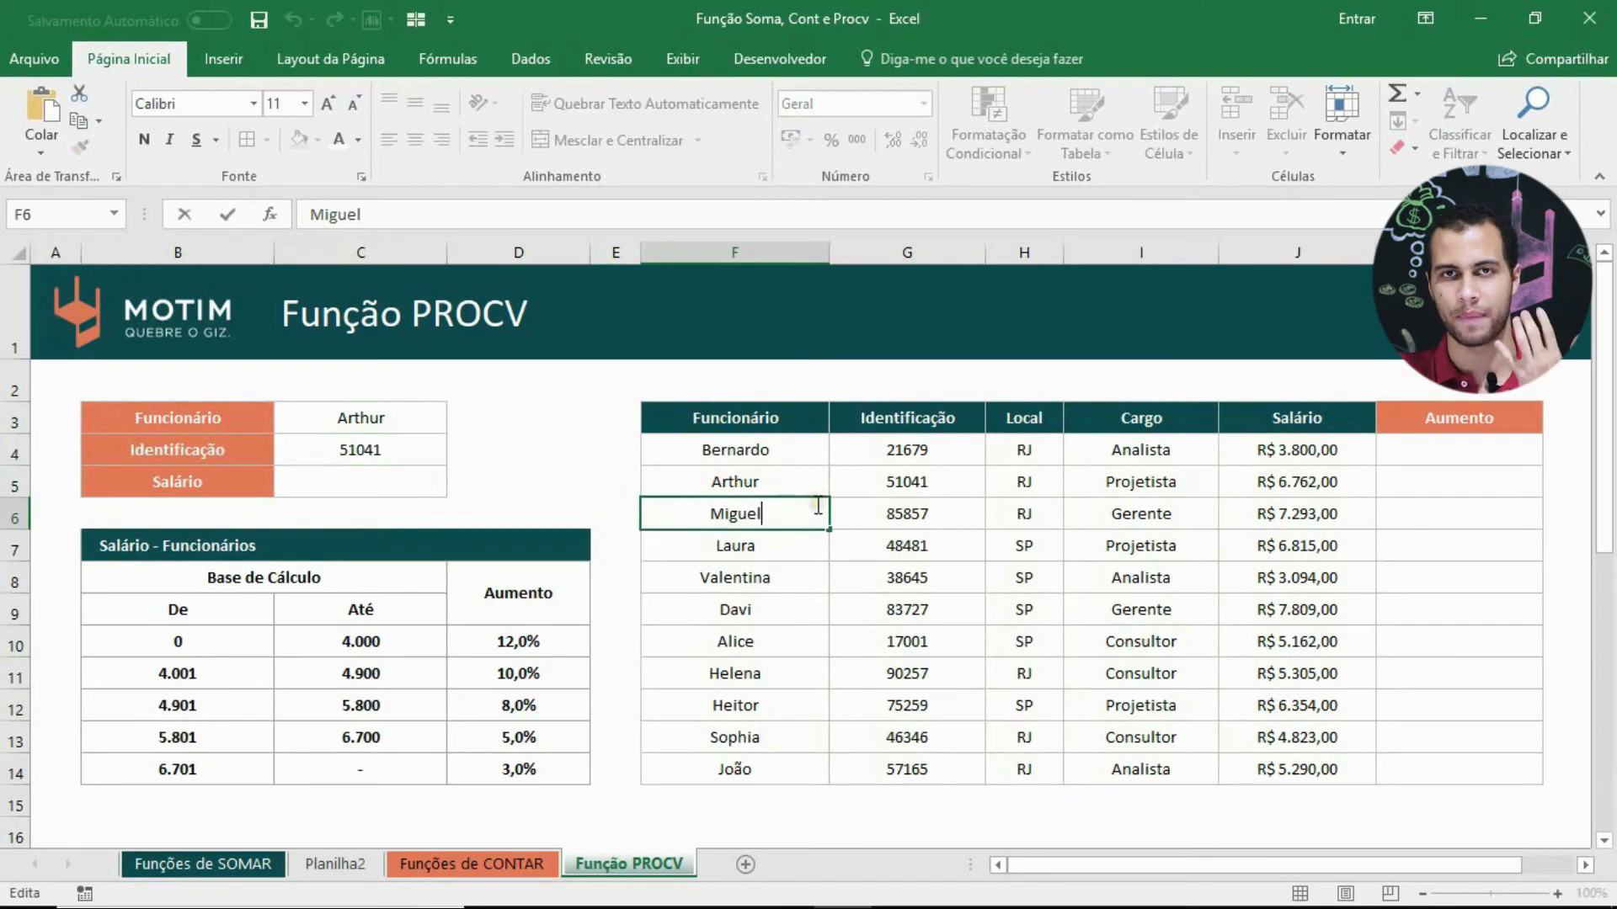
Step: Enter =PROCV(C3;F4:J14;5;FALSO) in the Salário cell C5 and compare the lookups with the employee's data in row 5
click(397, 482)
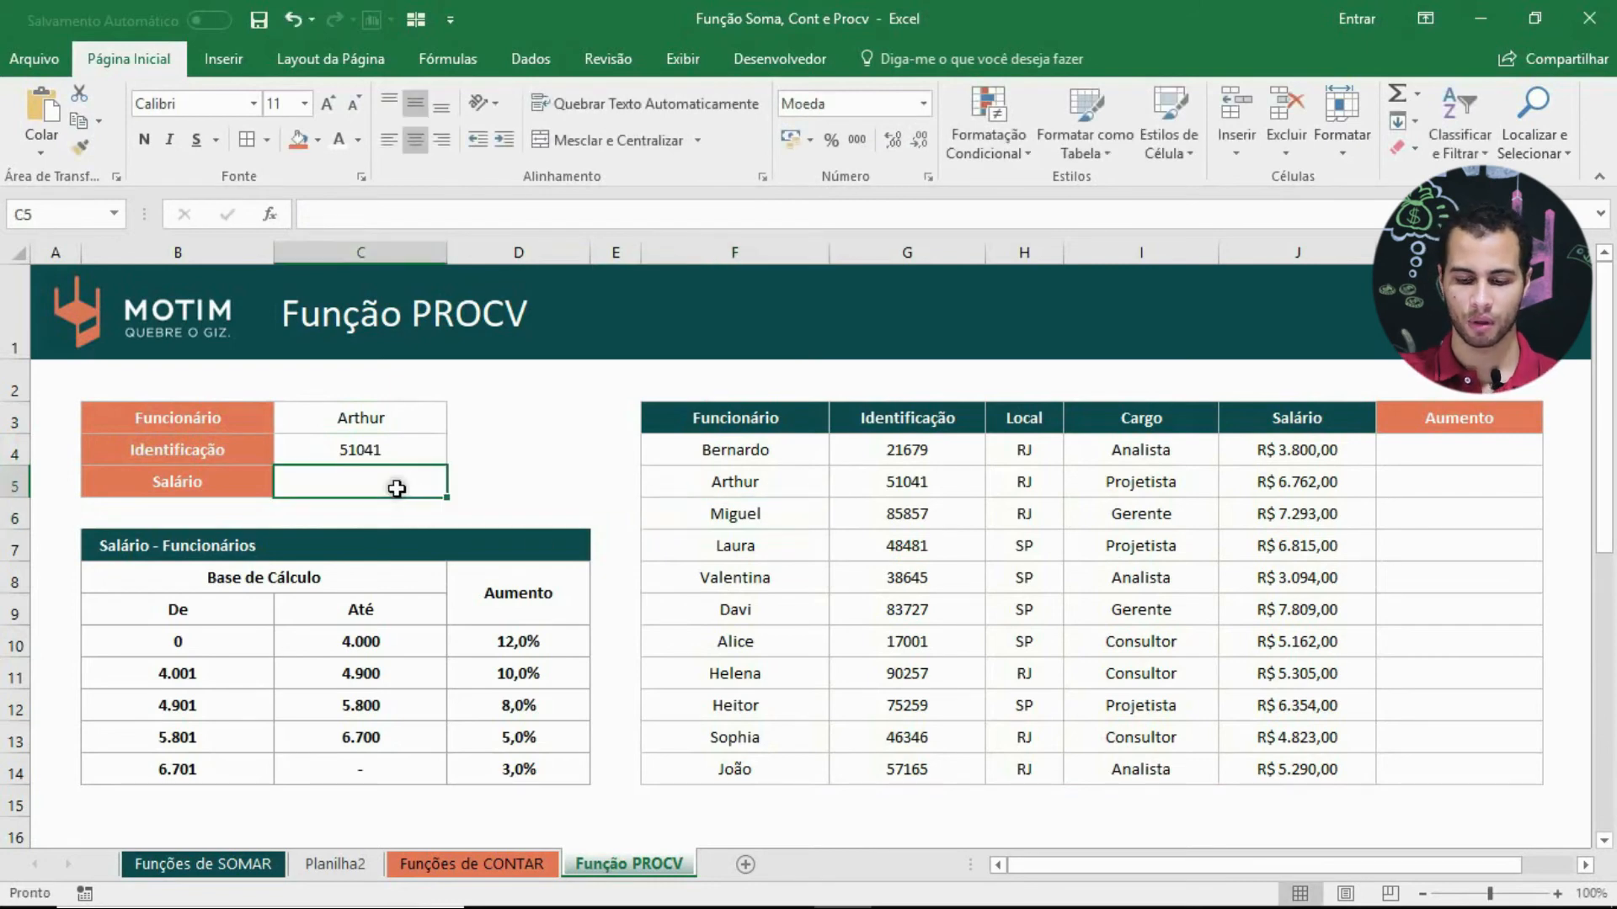
text(=procv)
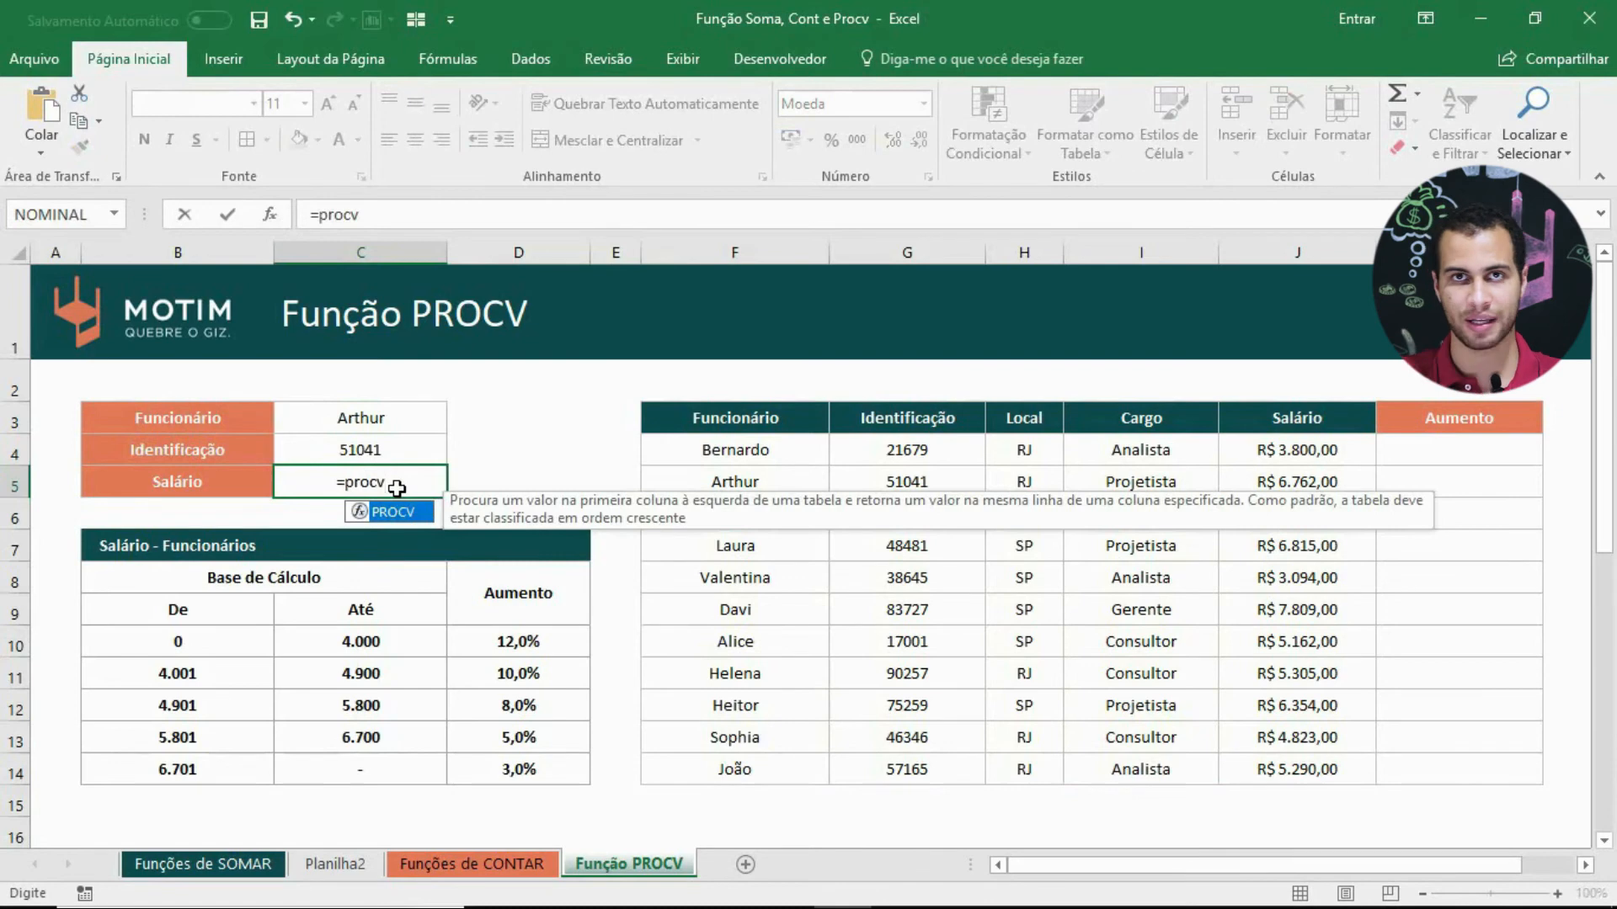
key(Tab)
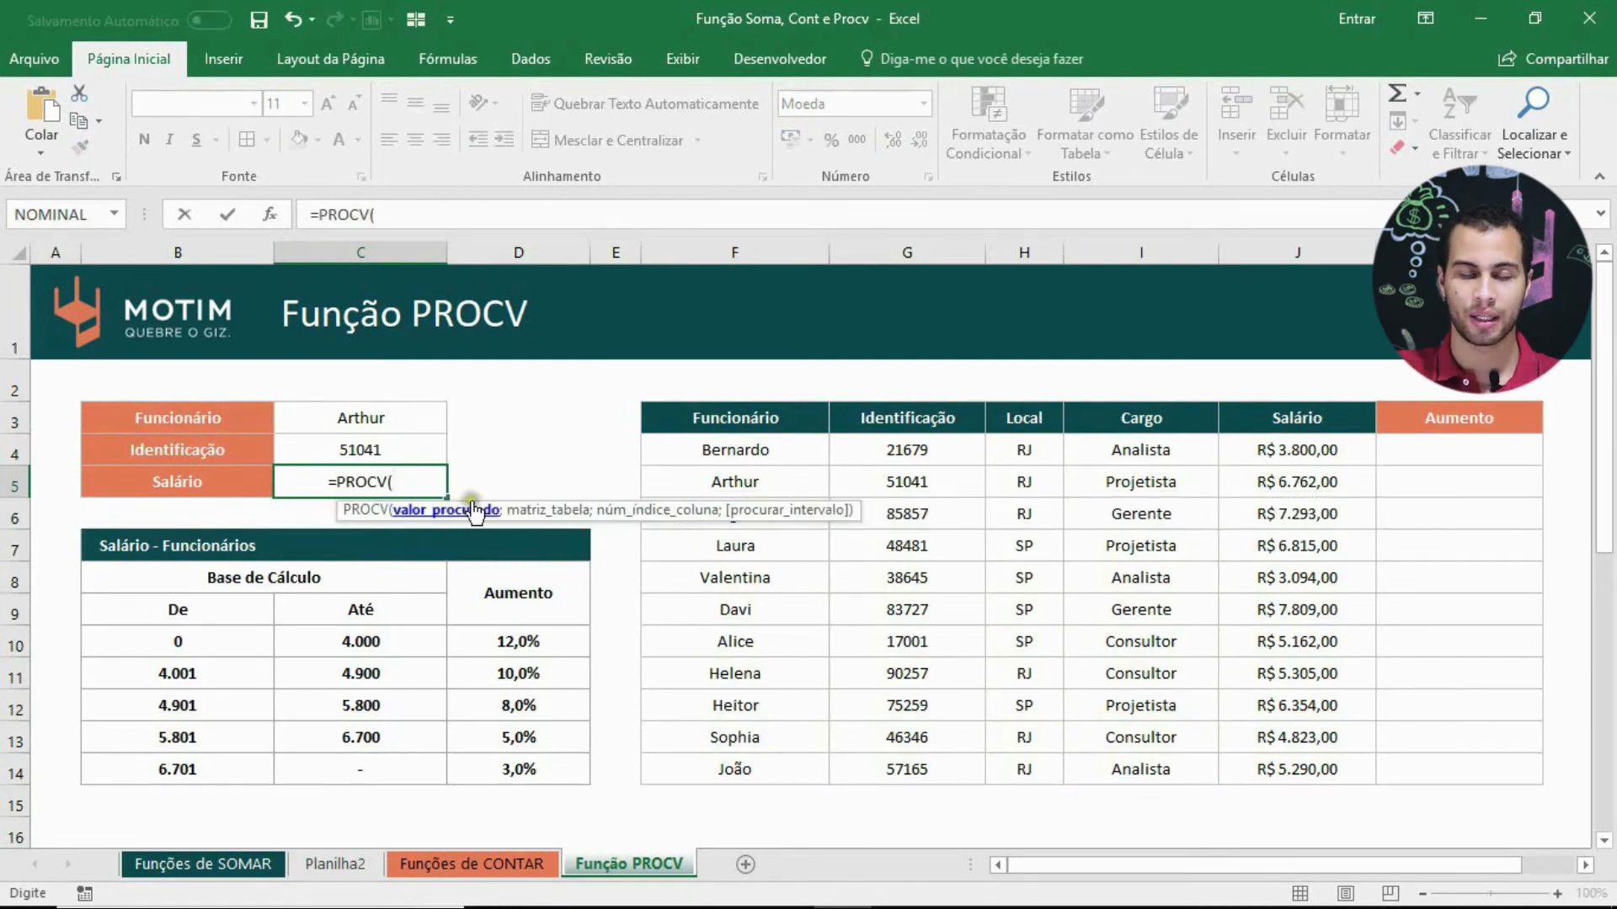
click(349, 421)
text(;)
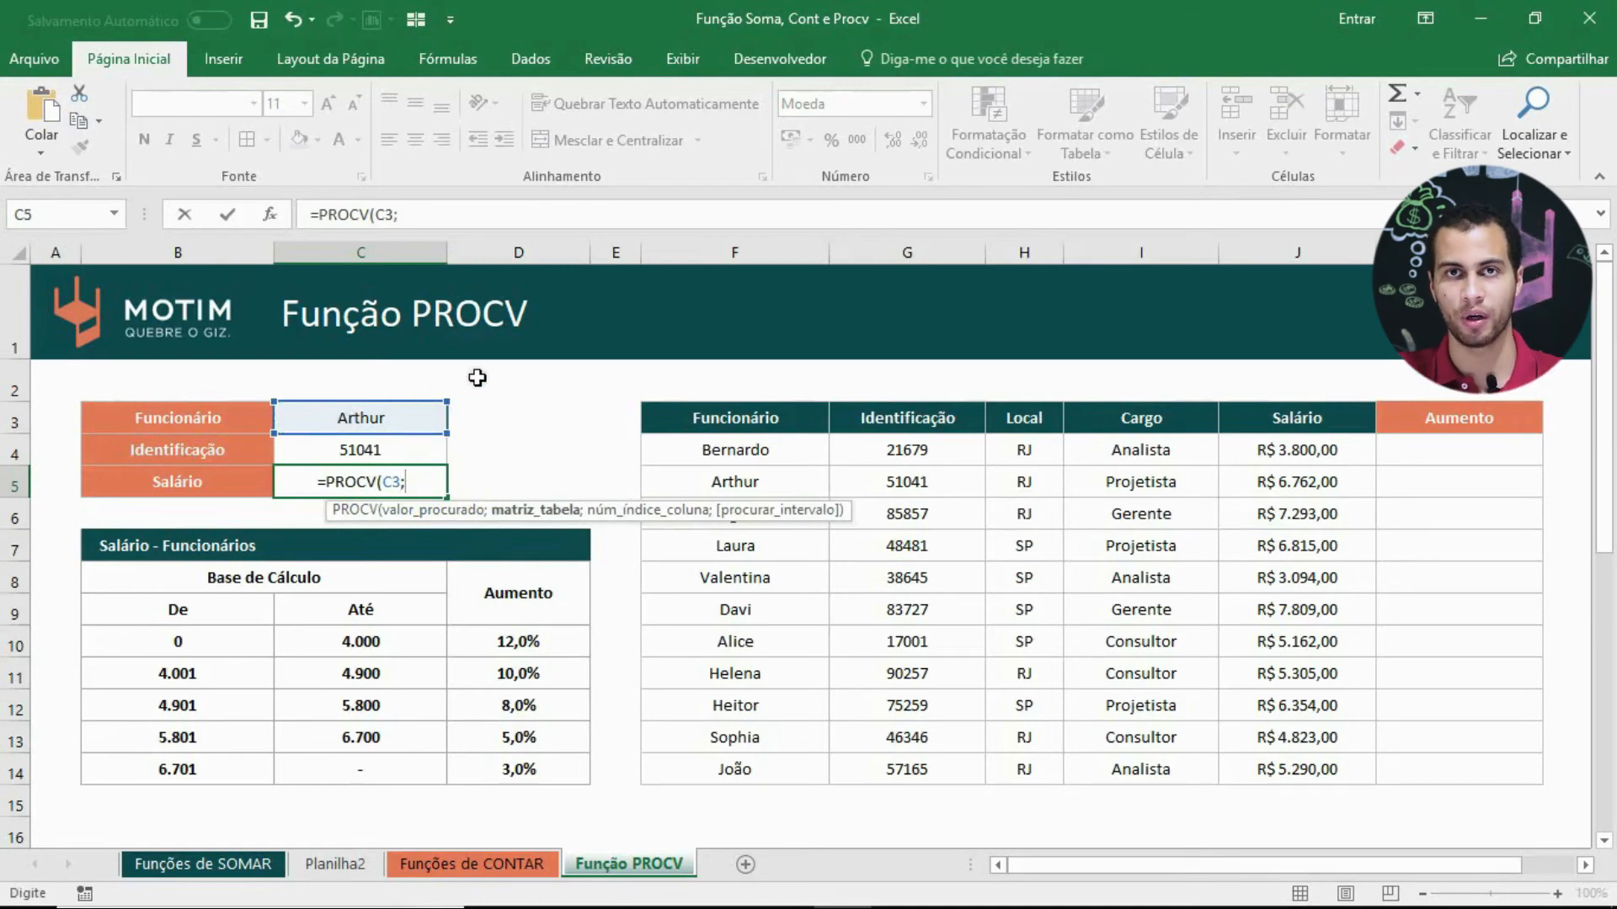
drag(771, 444, 1324, 776)
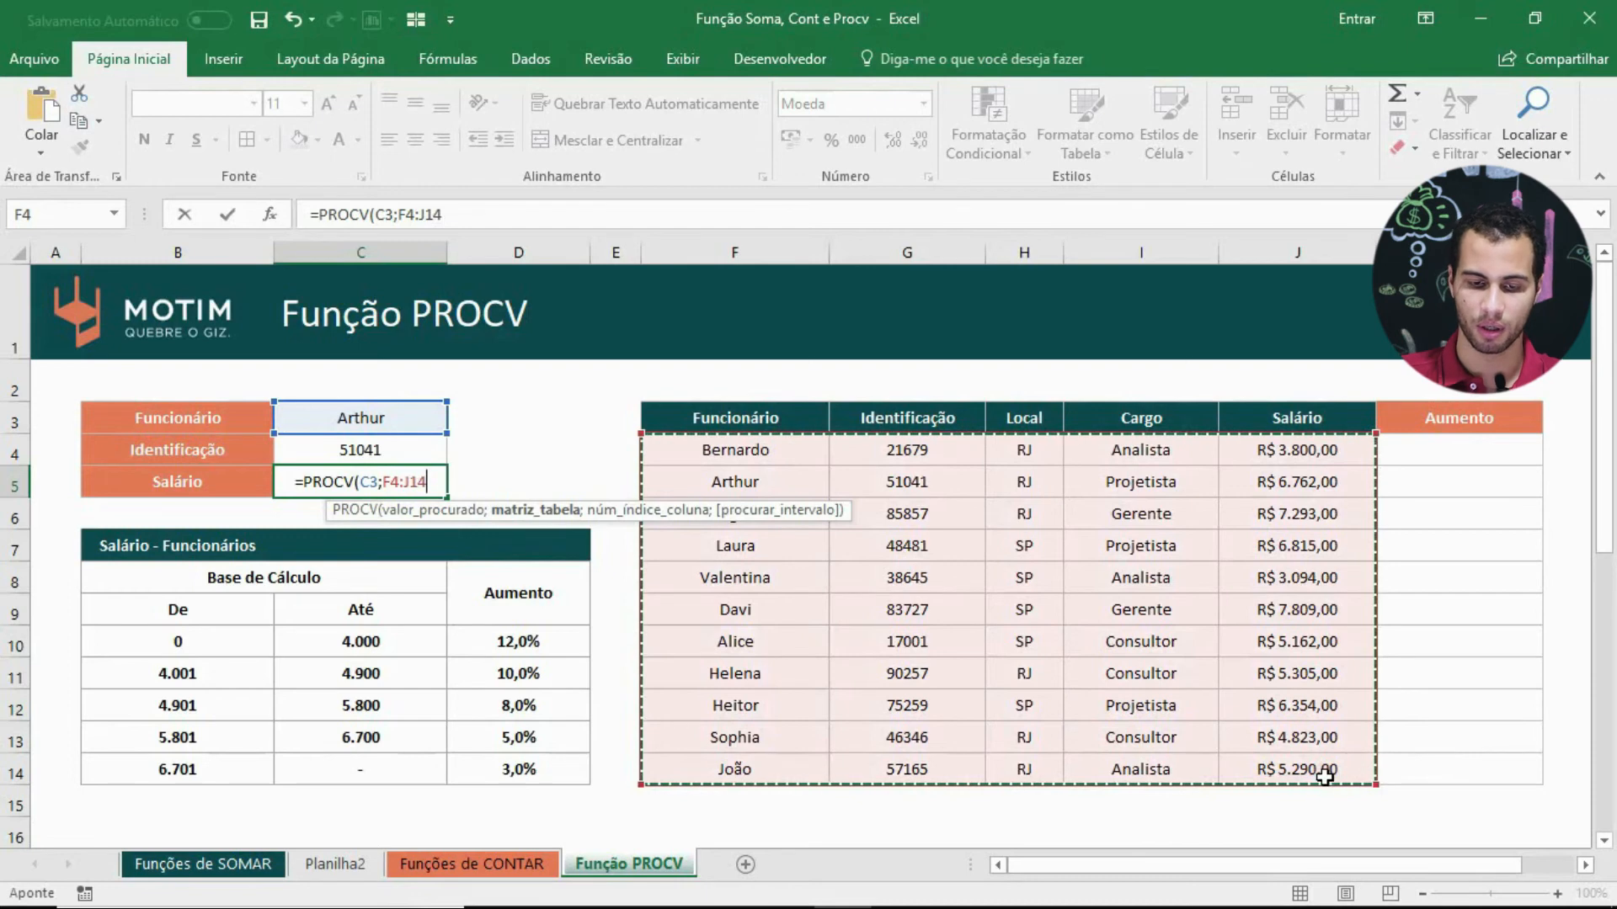
text(;)
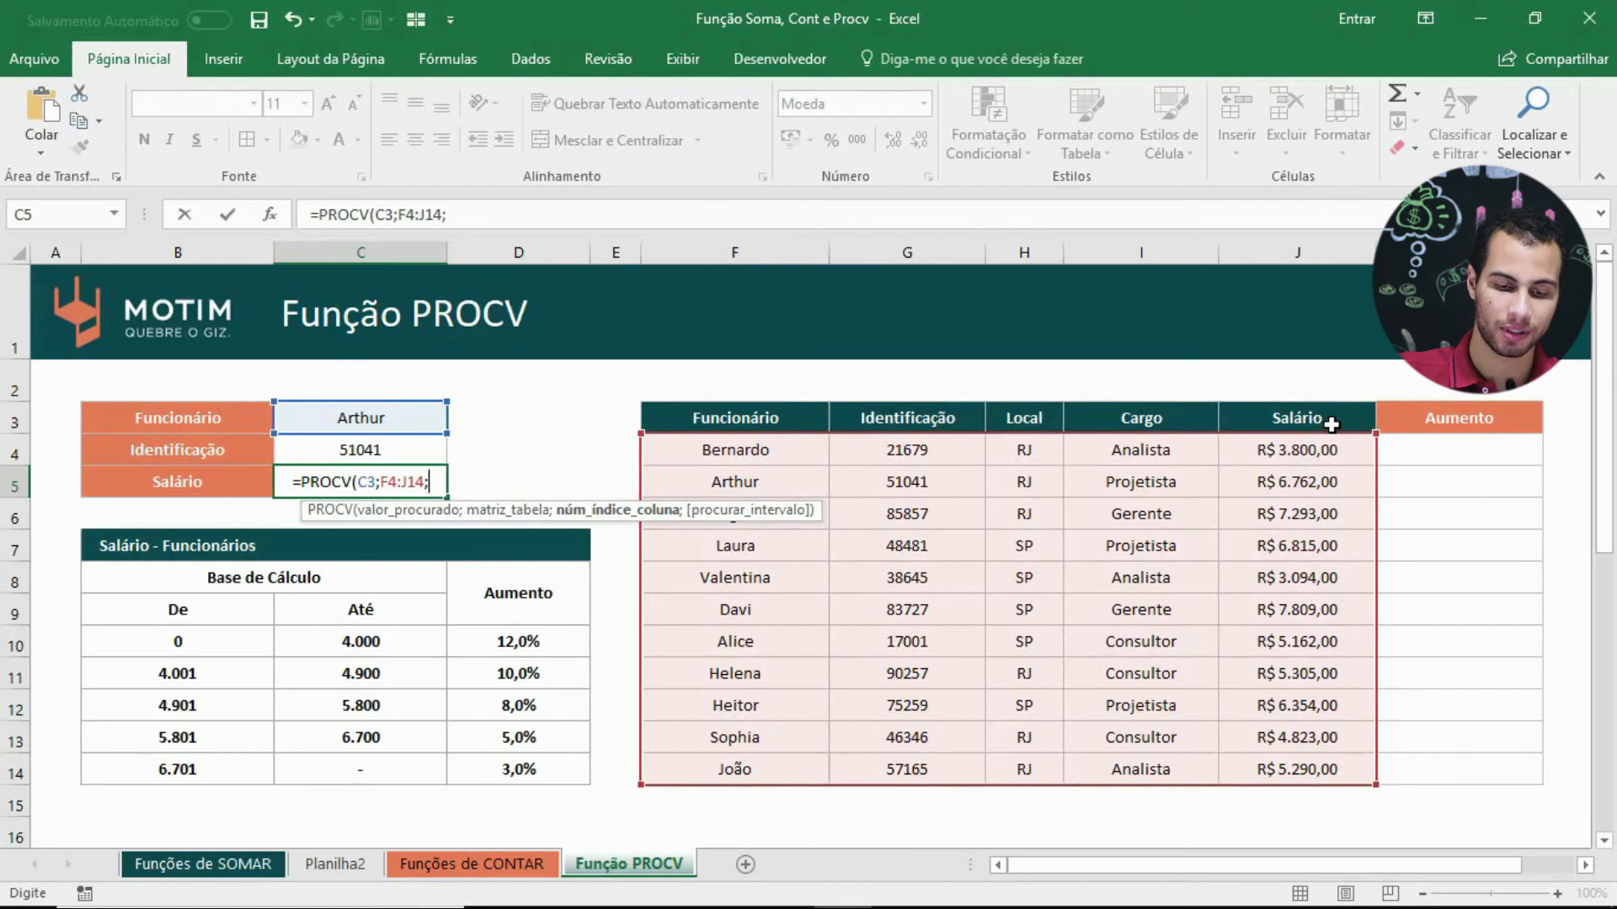
text(5)
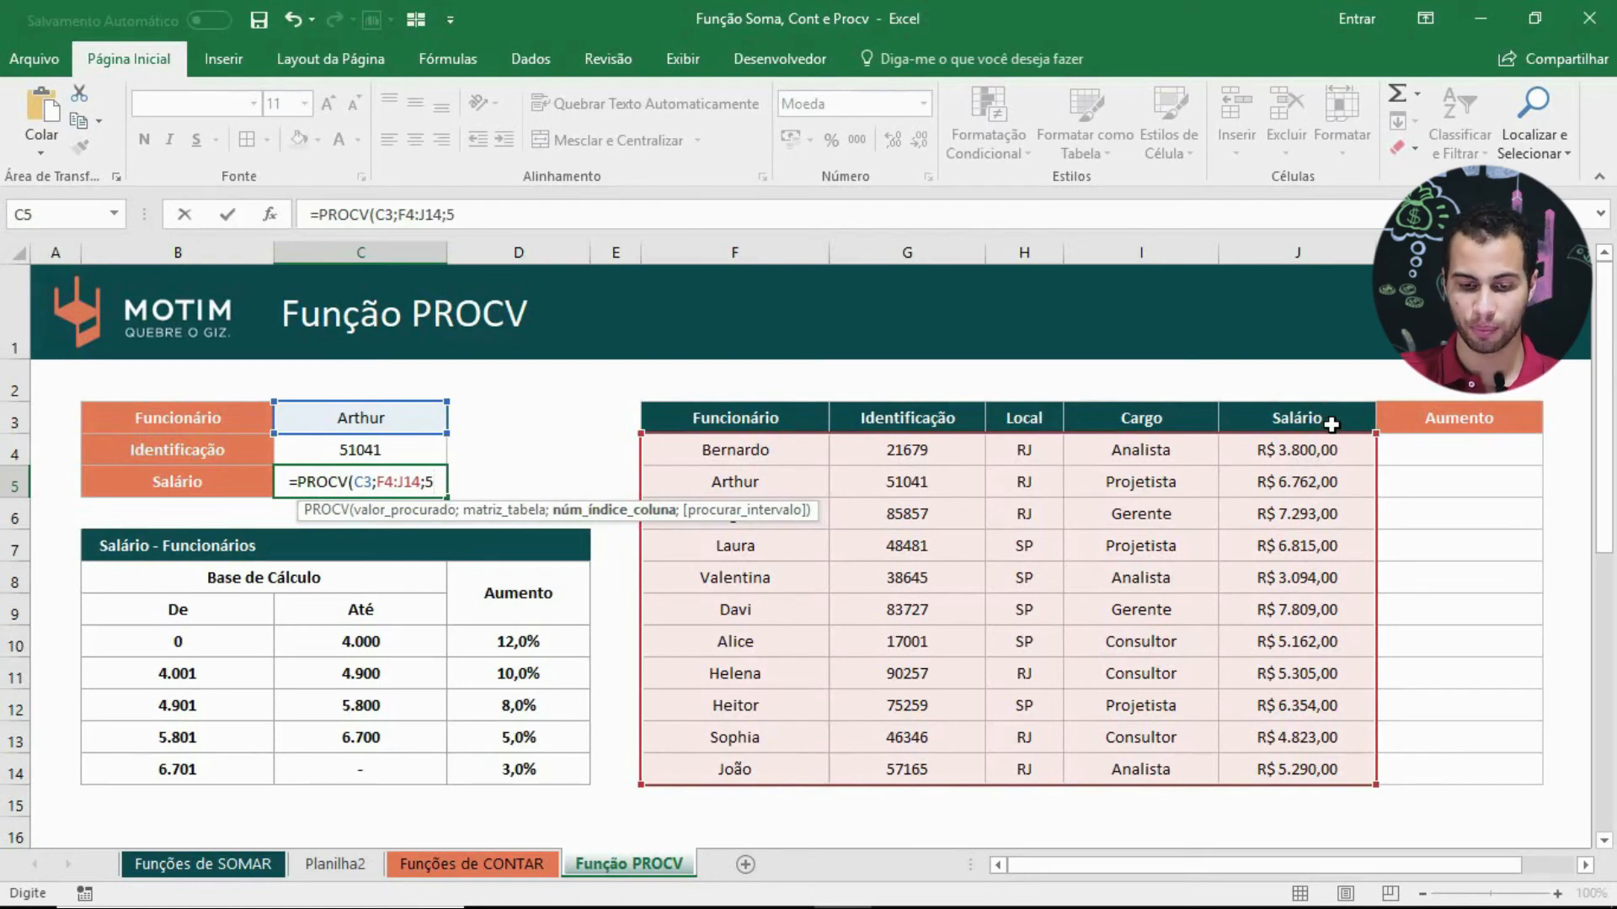
text(;)
key(Down)
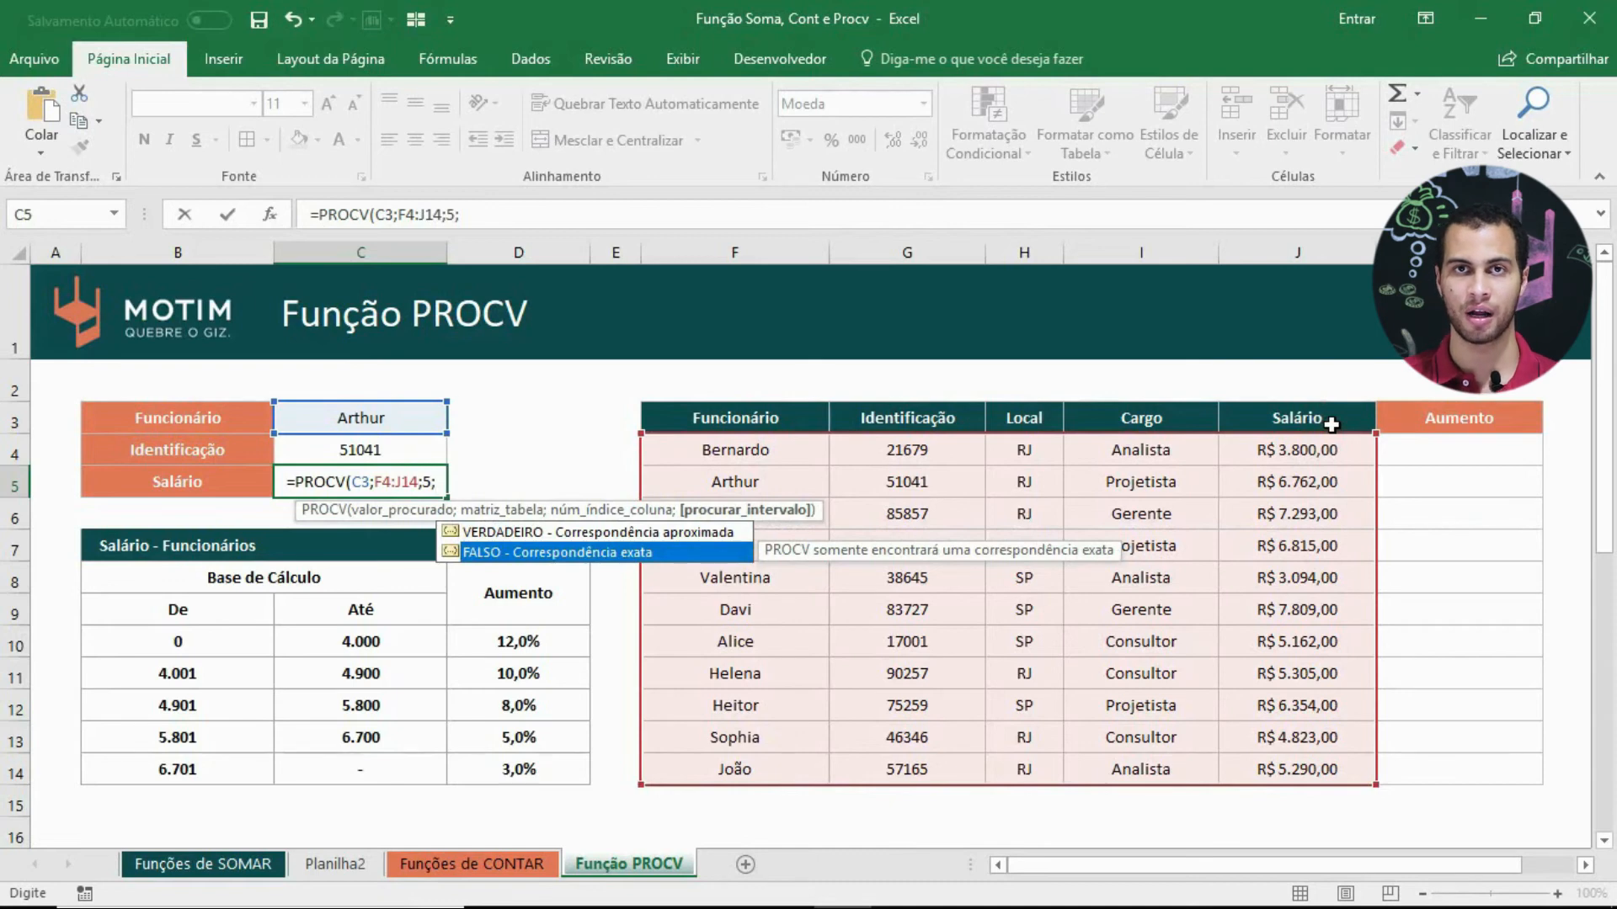
key(Tab)
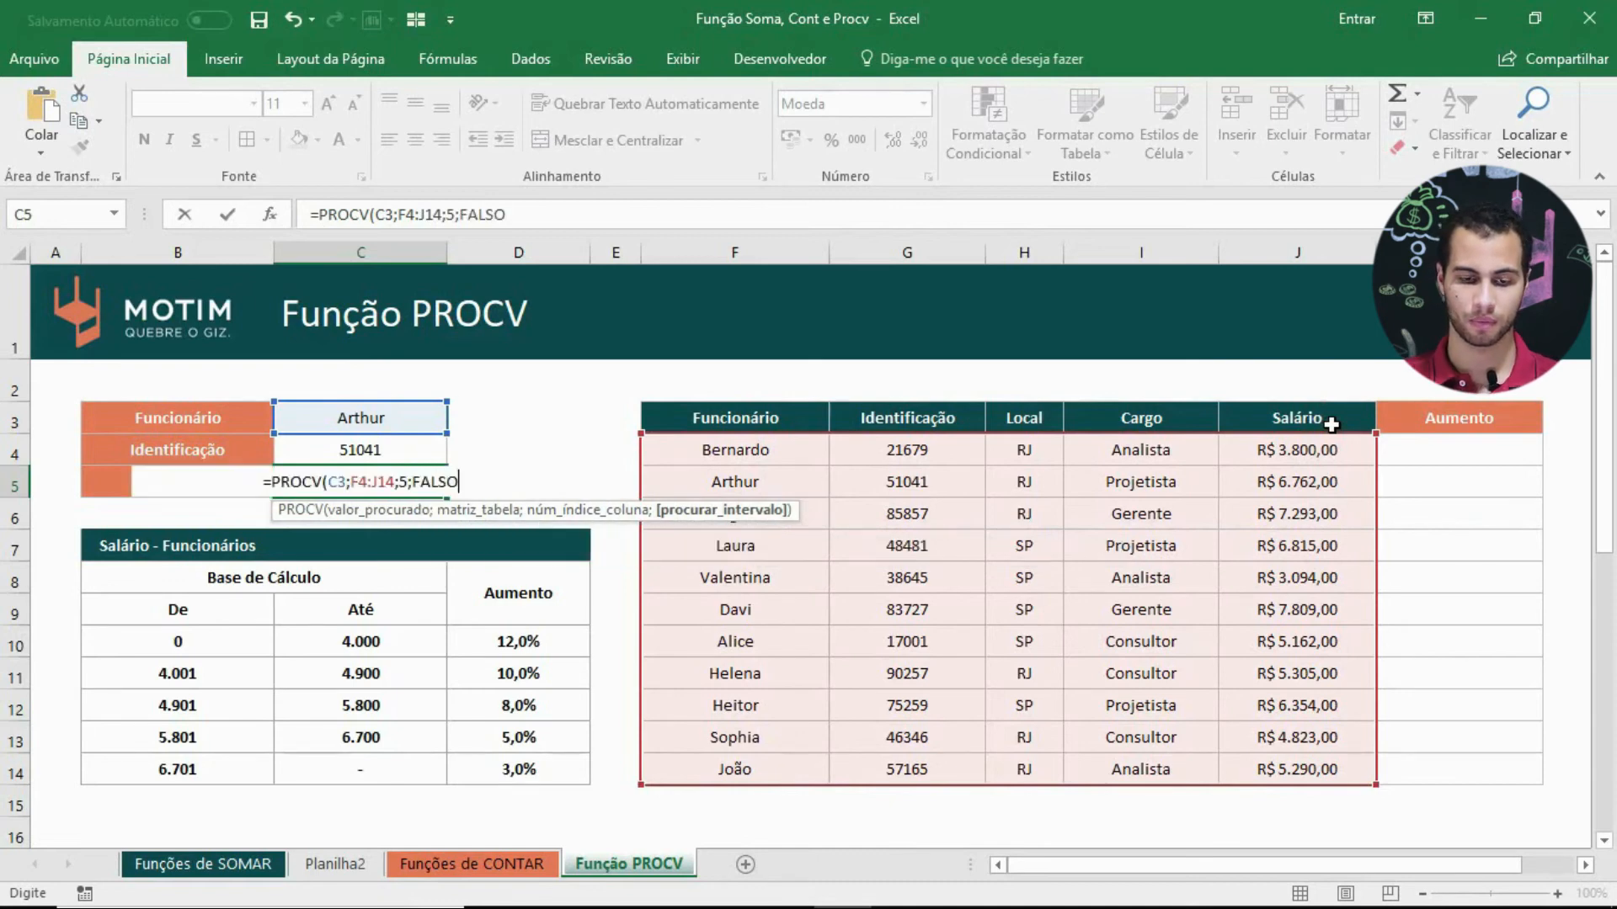
text())
key(Return)
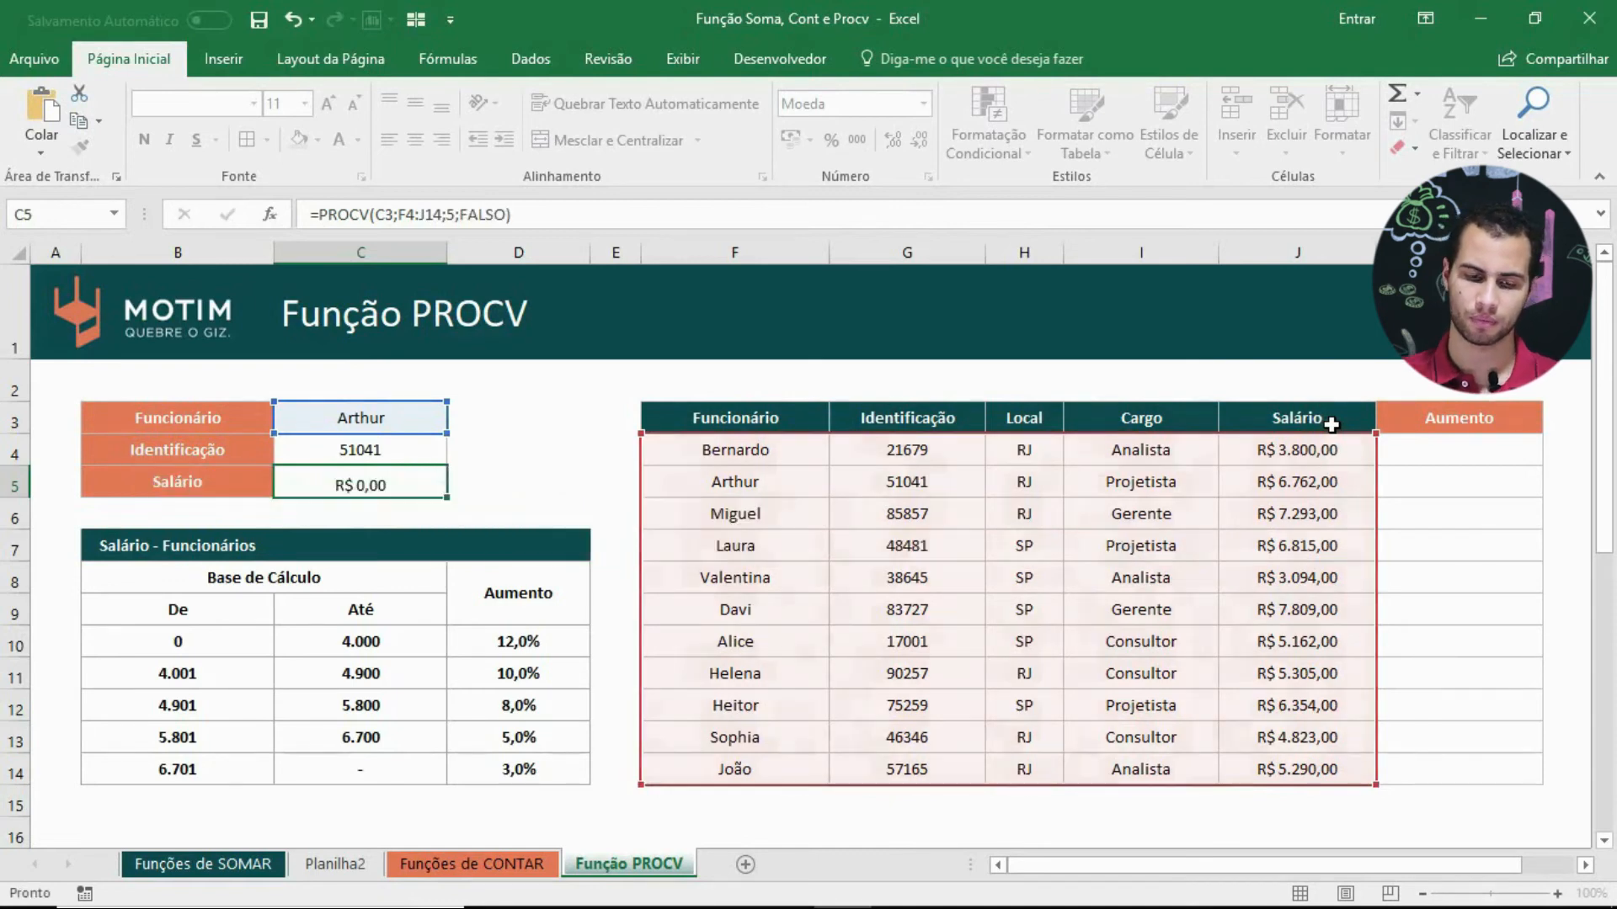
drag(842, 480, 1295, 480)
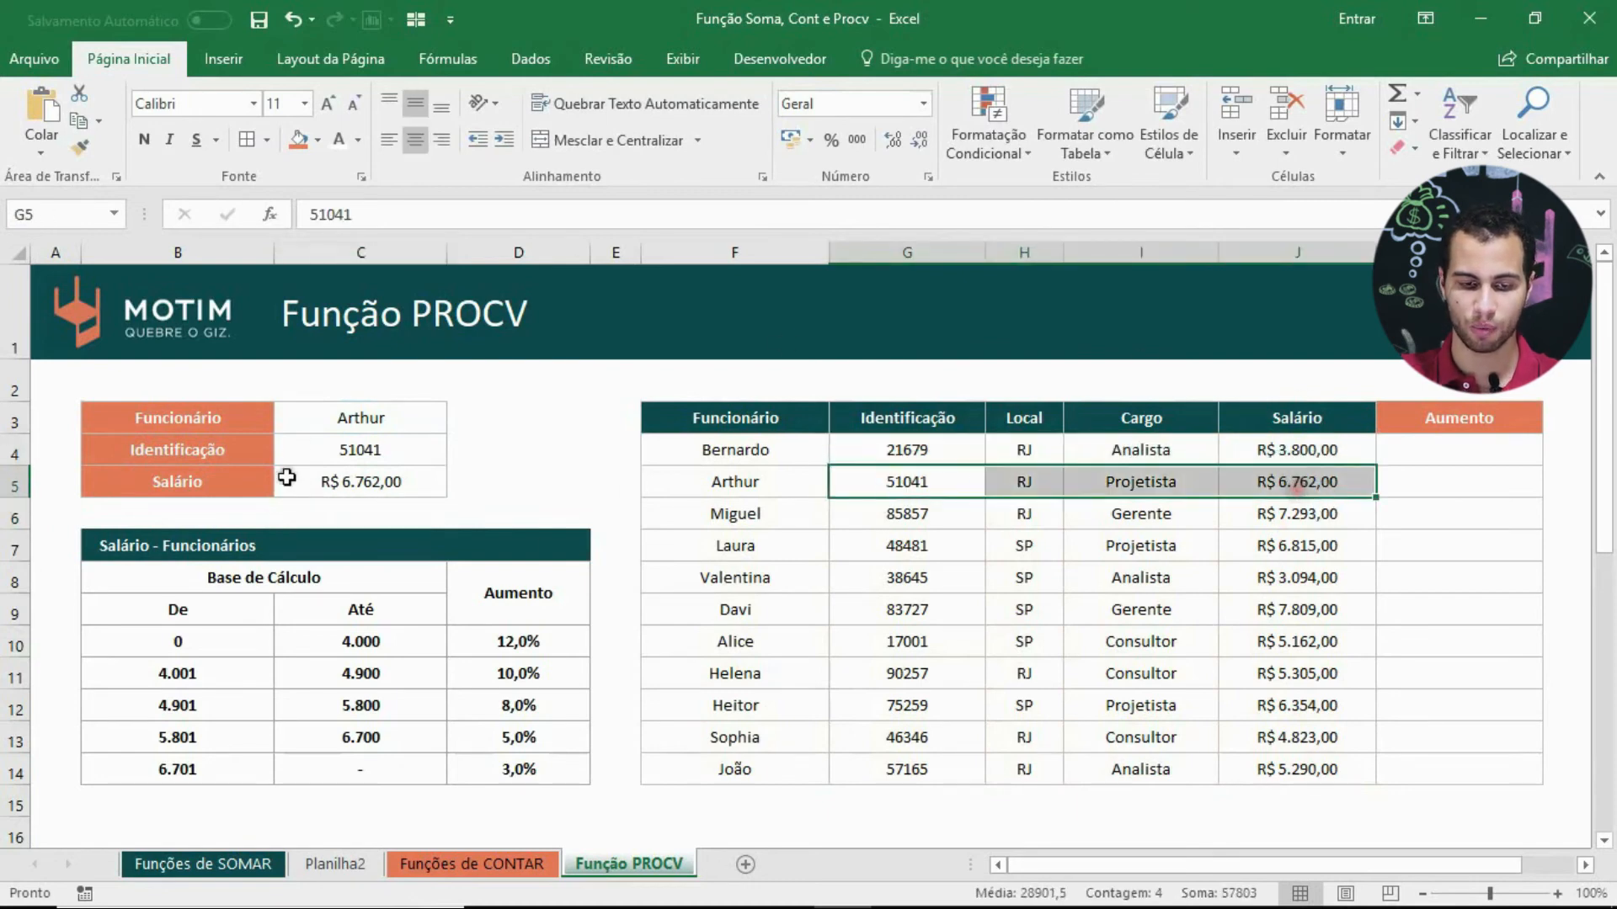
Step: Set the Funcionário cell C3 to the name of the employee from F4 and check C4:C5 against the employee table
click(375, 412)
text(Bernardo)
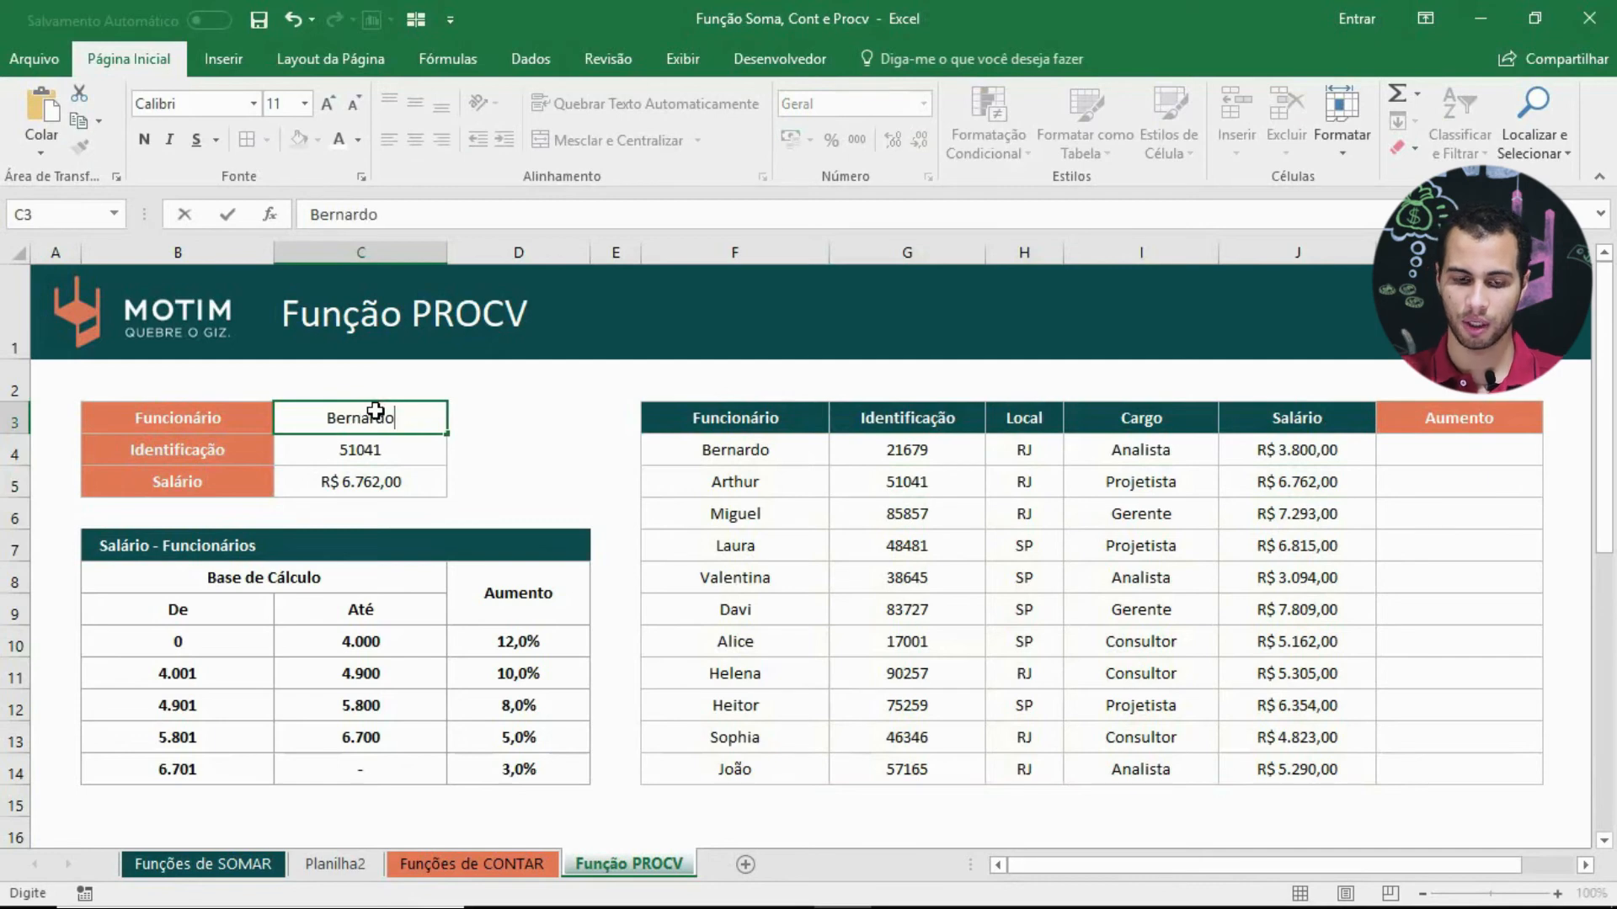
key(Return)
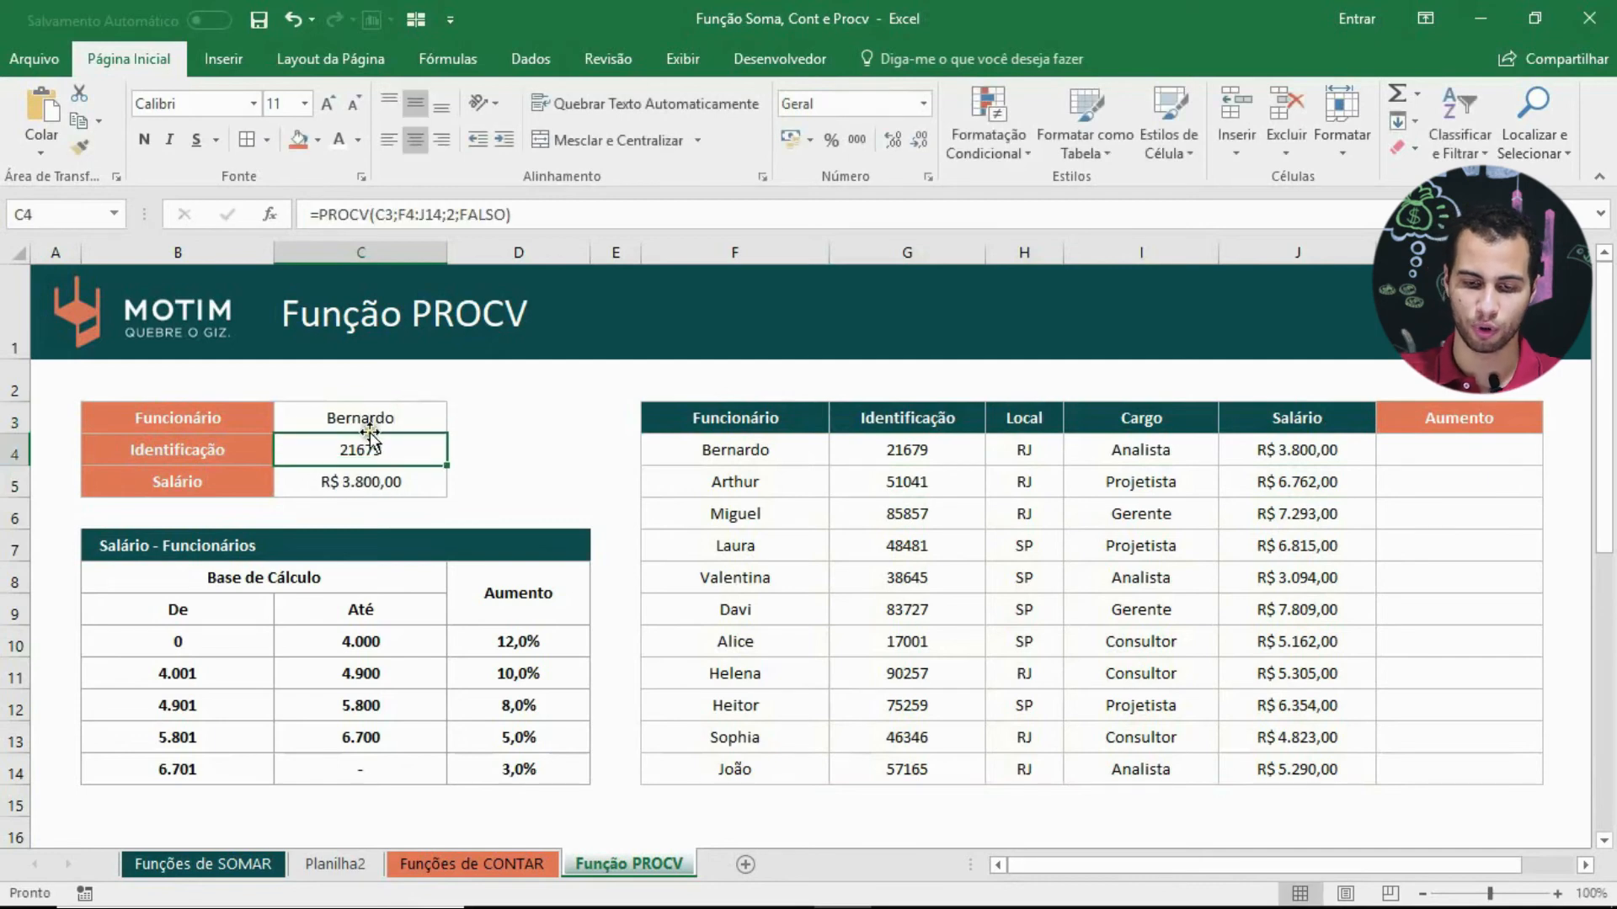
click(927, 439)
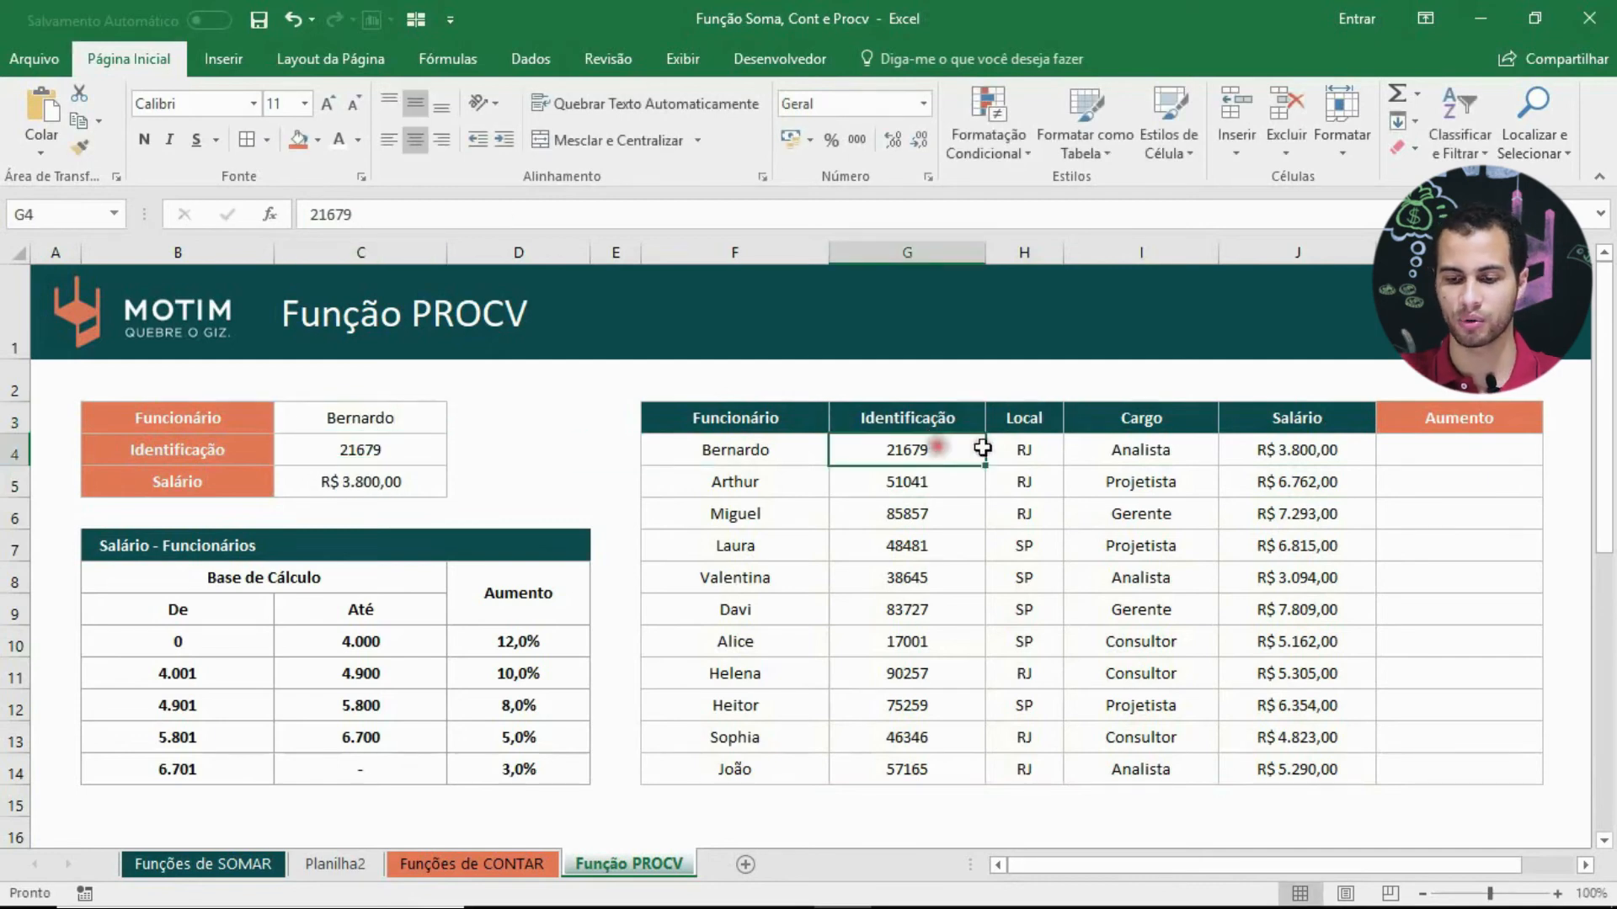
click(1286, 446)
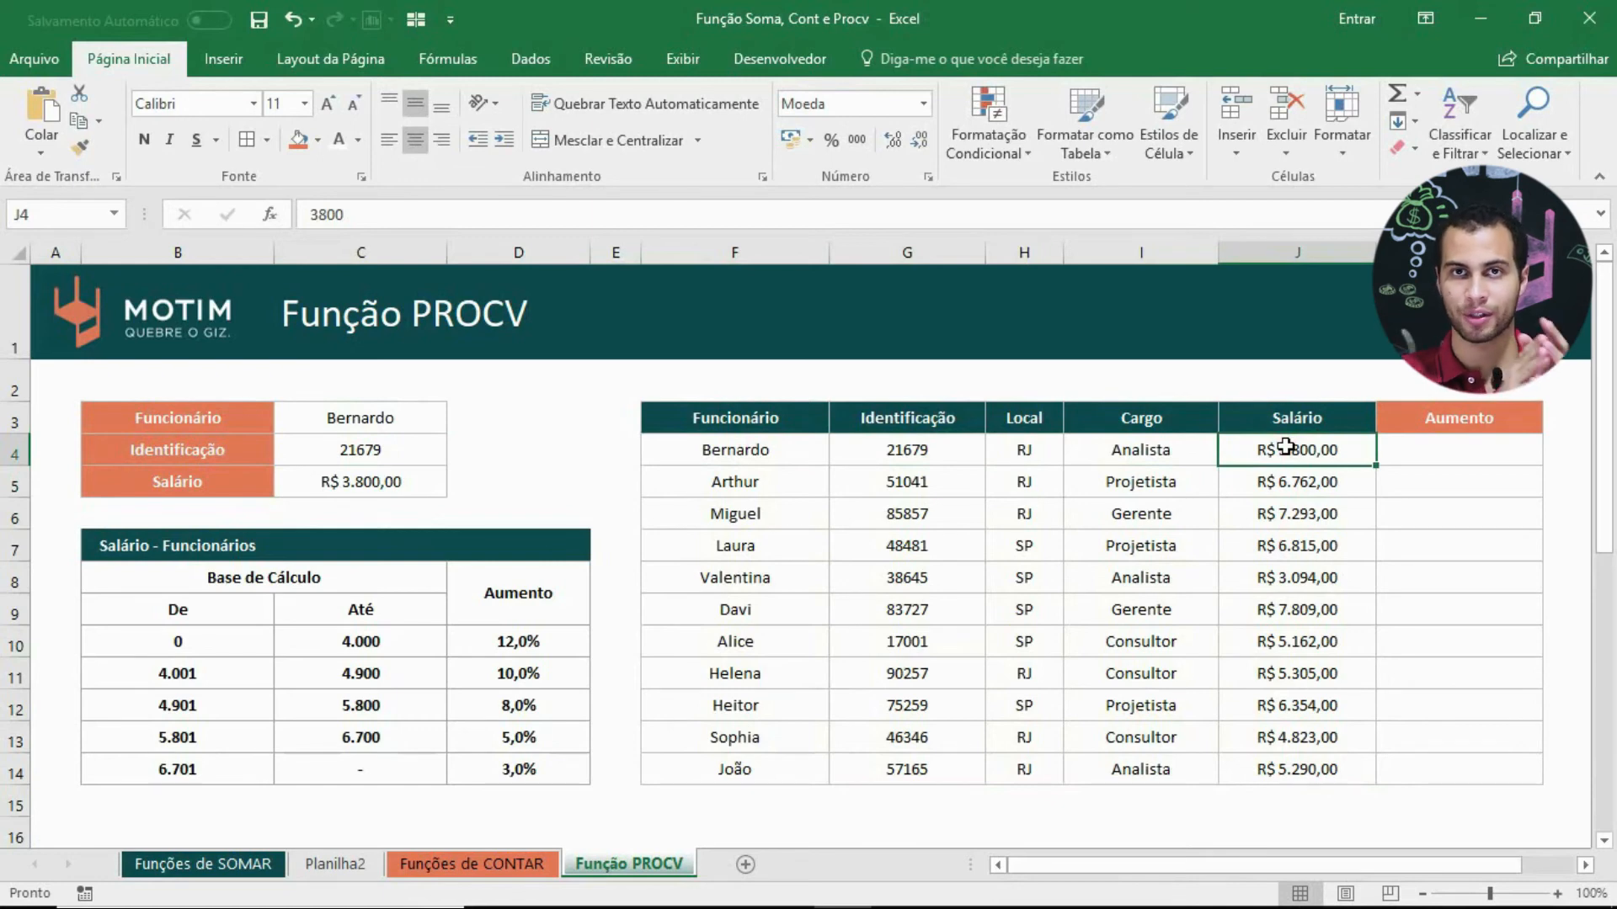
drag(413, 421, 386, 446)
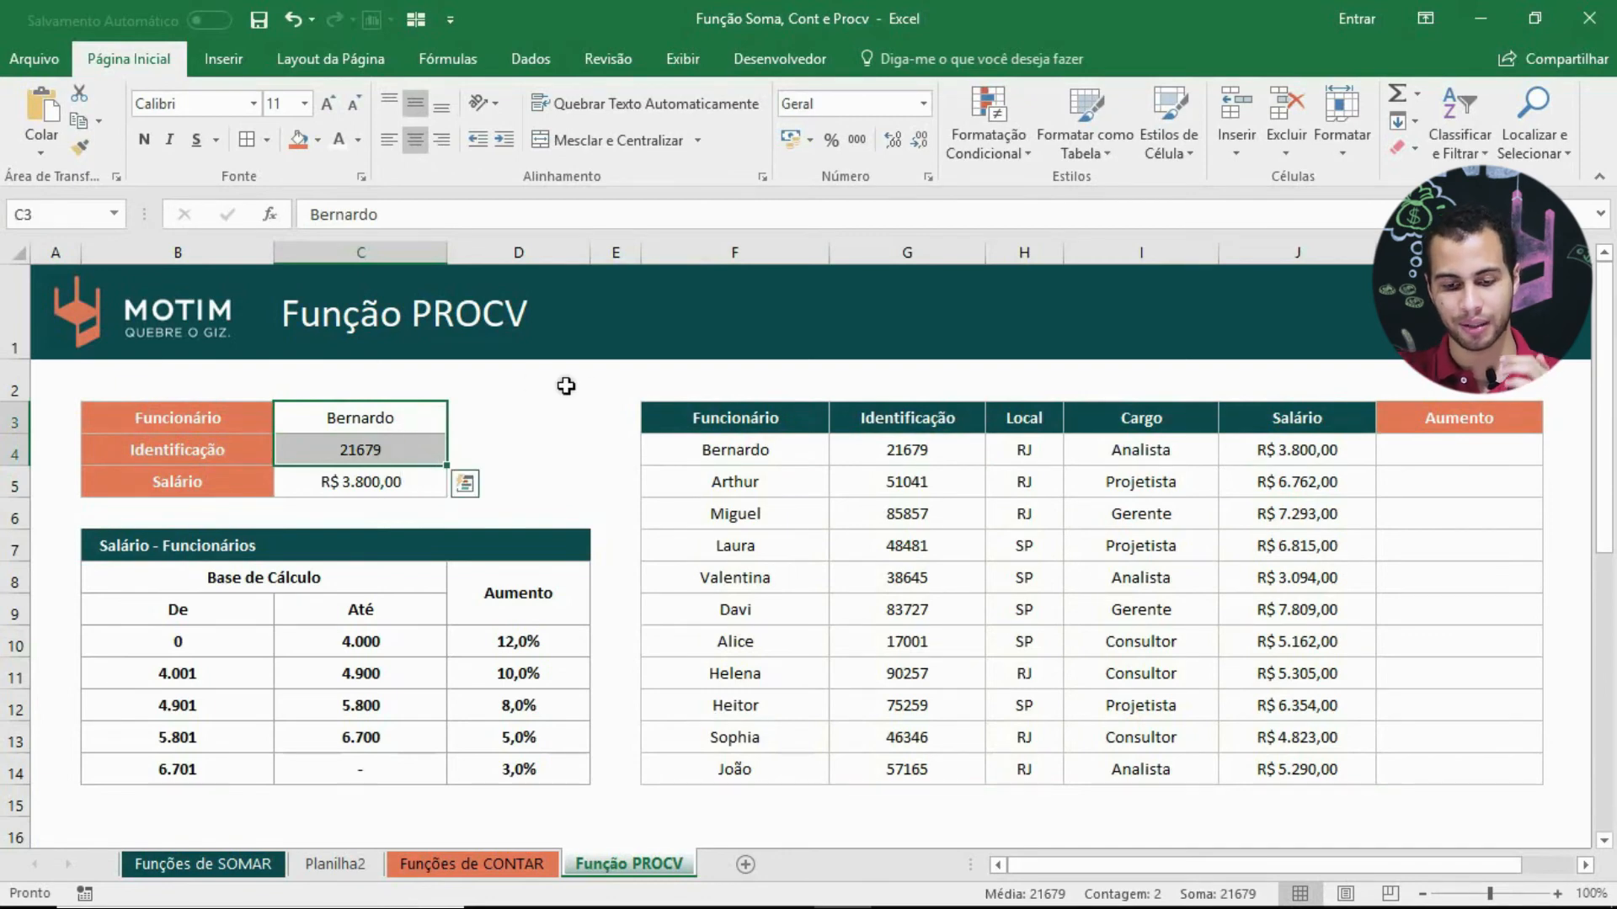
drag(736, 418, 1288, 753)
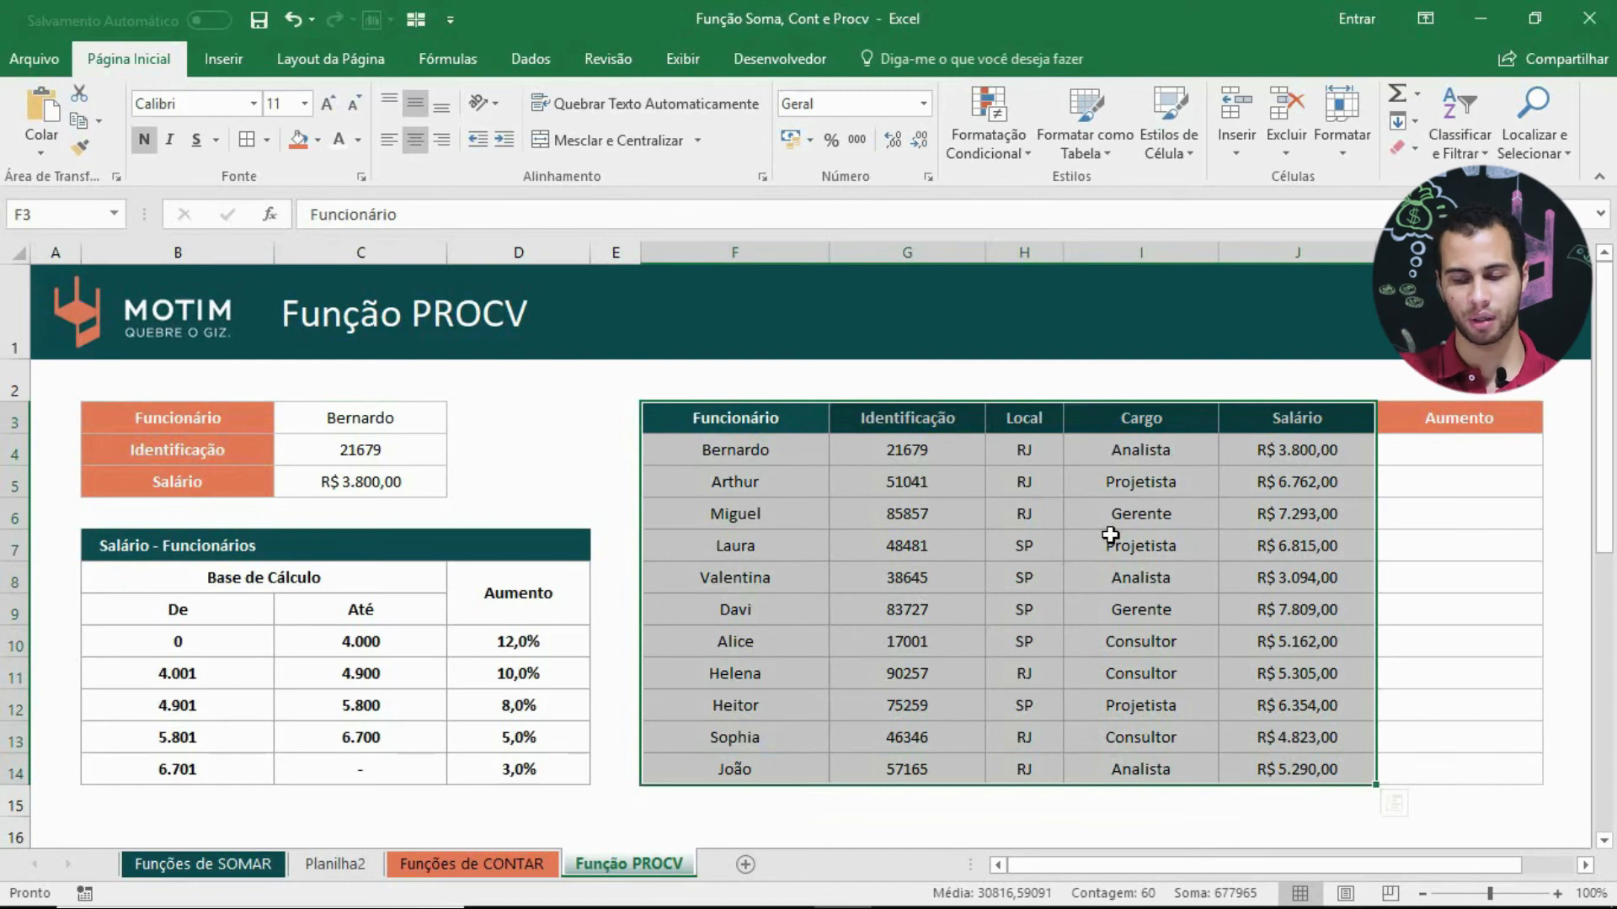
Step: Examine the salary ranges and their Aumento percentages in rows 10 and 11 of the Salário - Funcionários table
click(1443, 442)
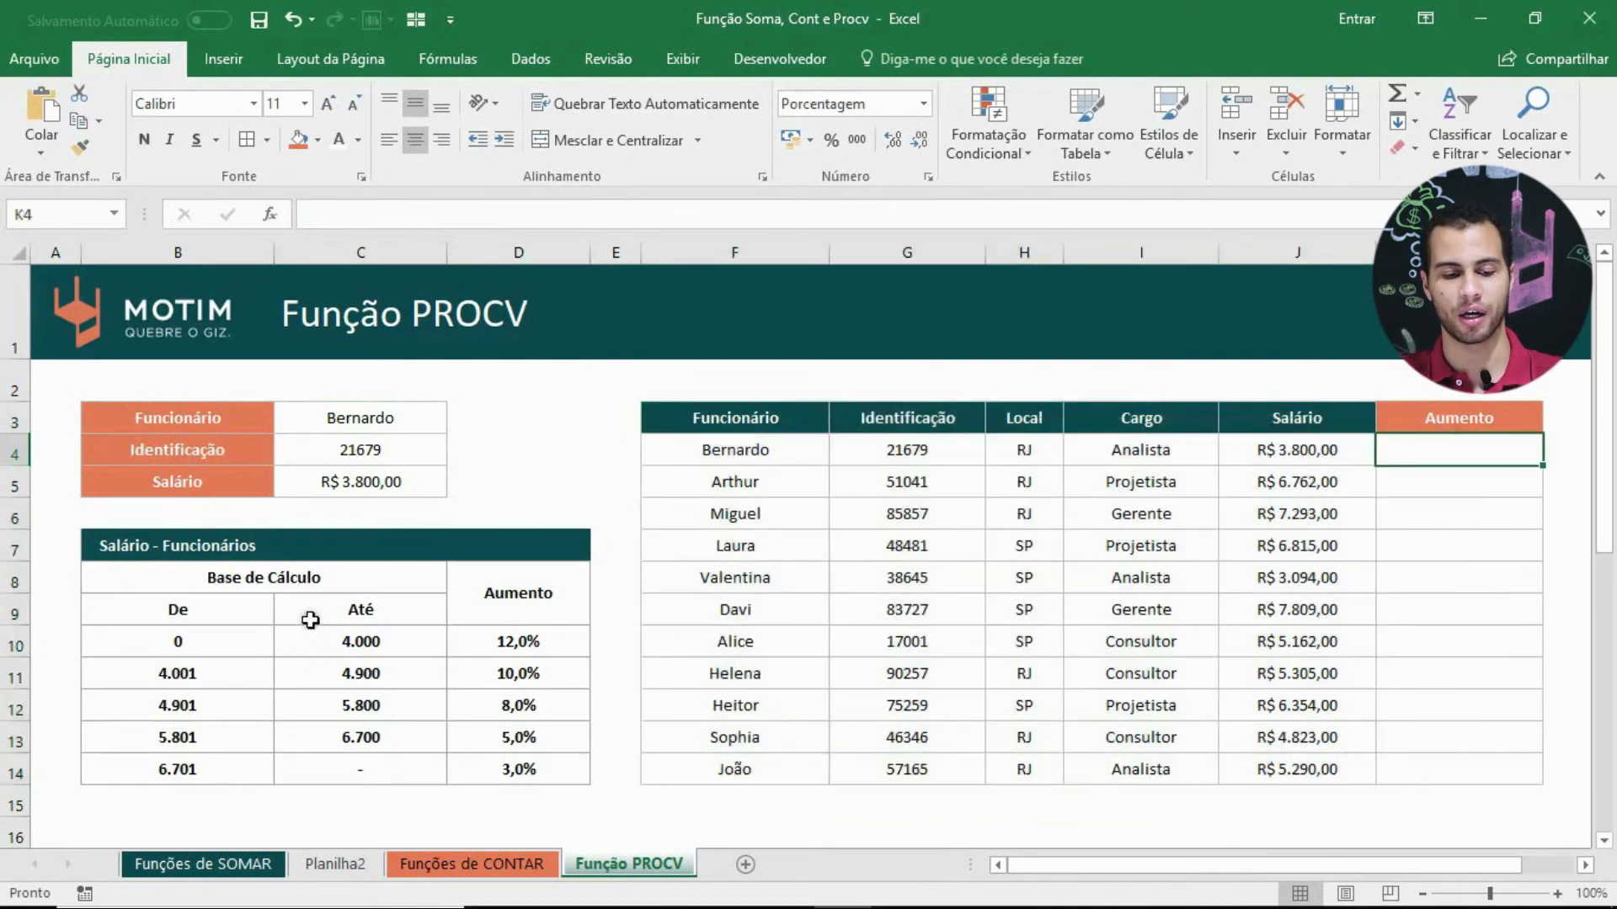
click(192, 645)
click(341, 646)
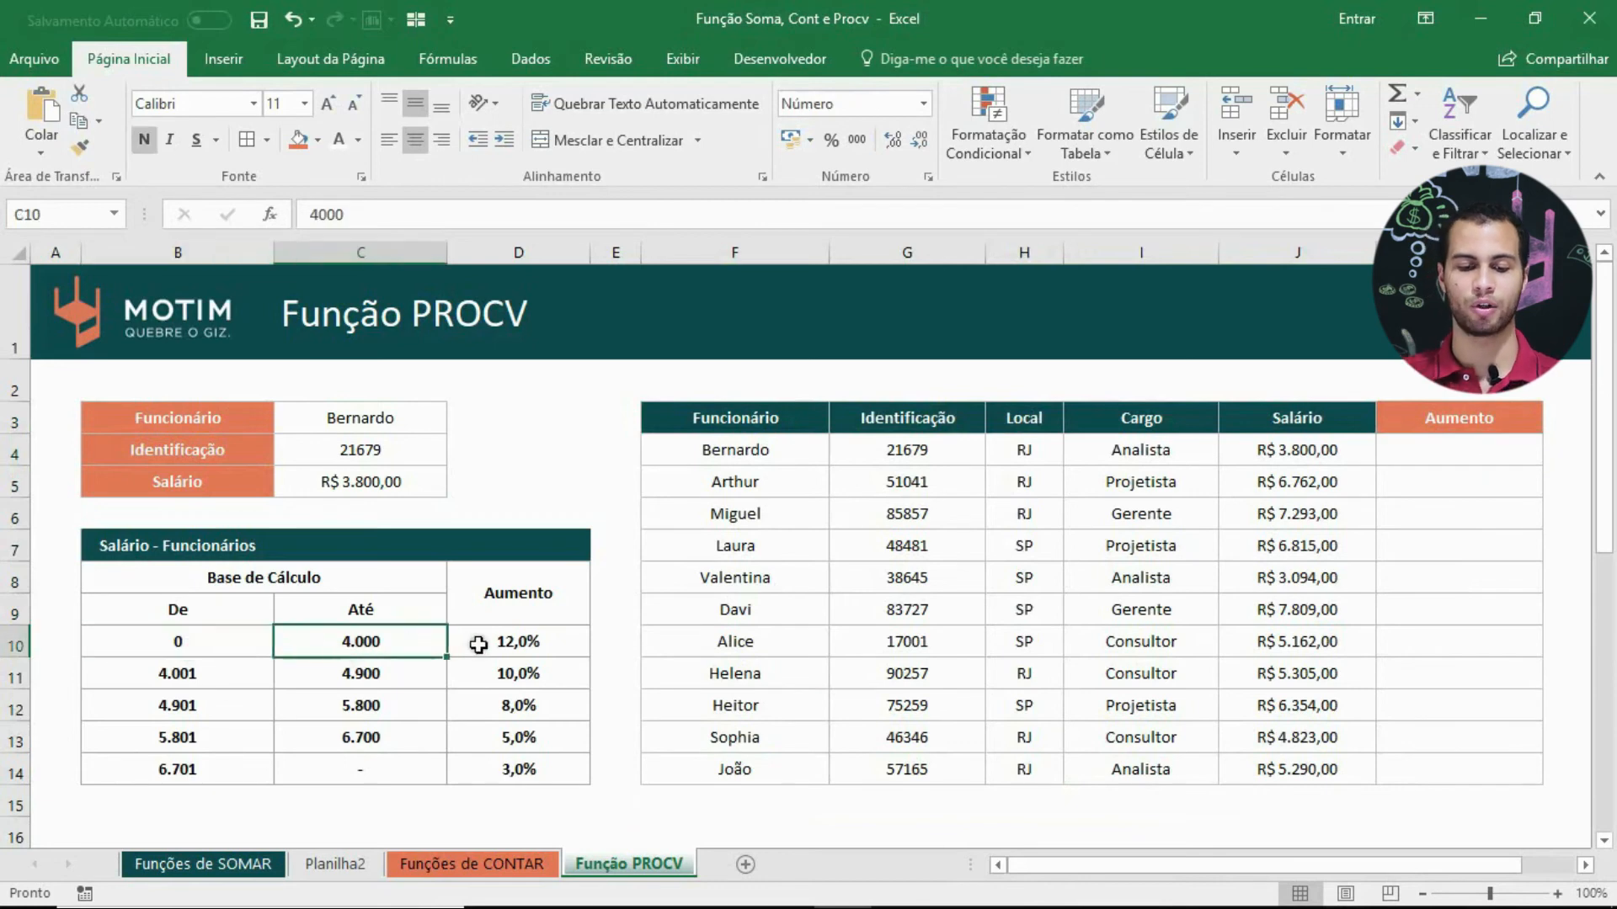
click(522, 638)
click(202, 669)
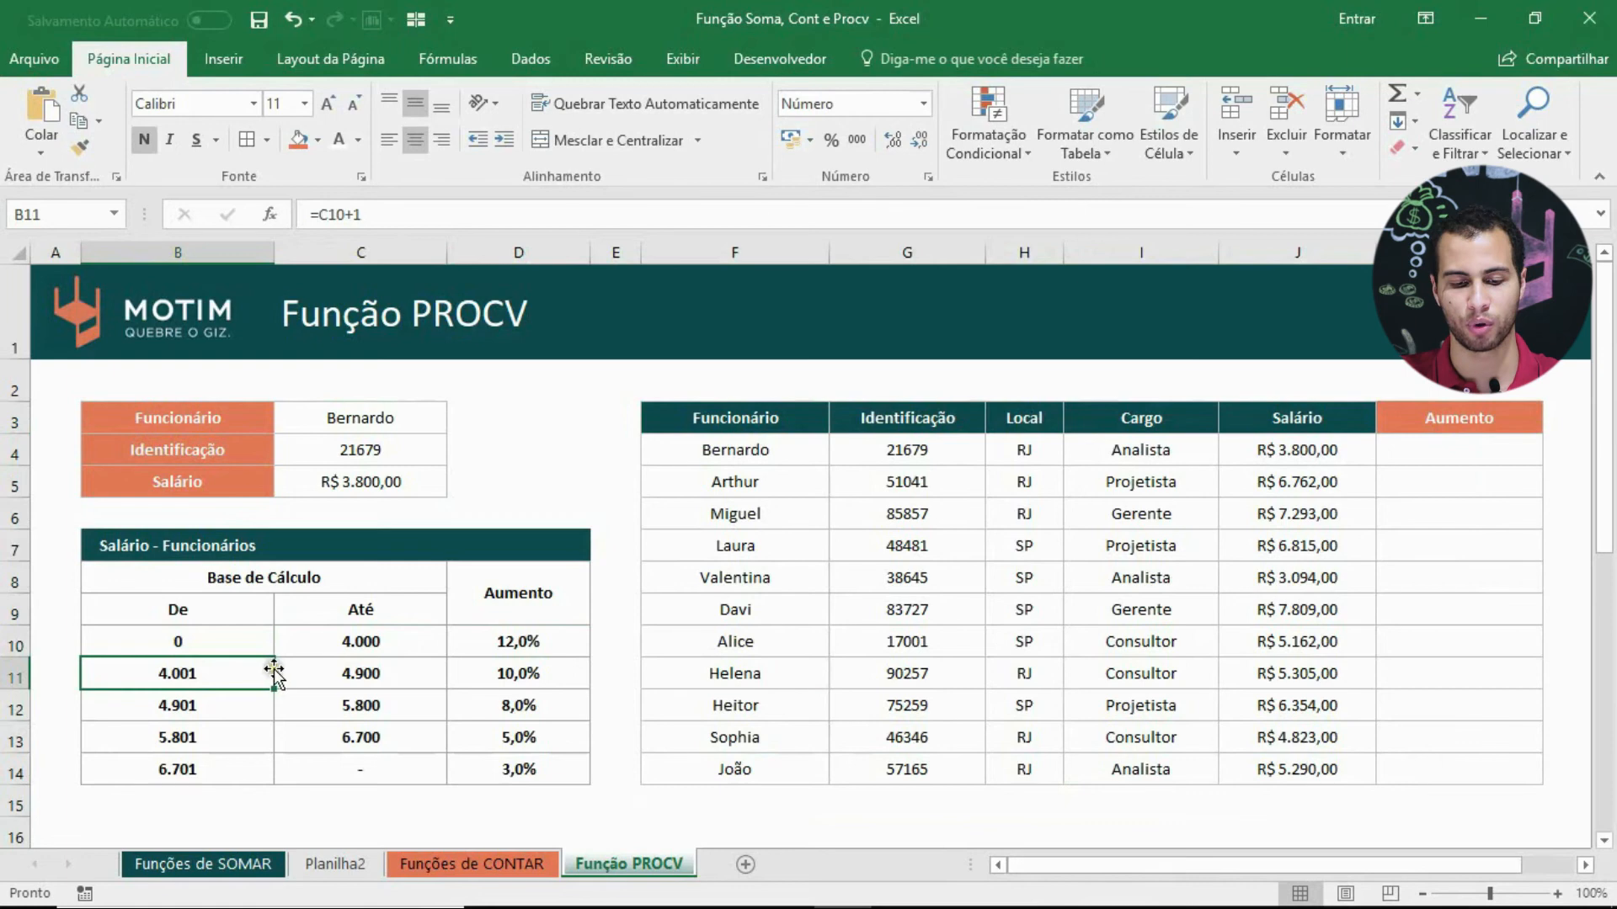
click(502, 670)
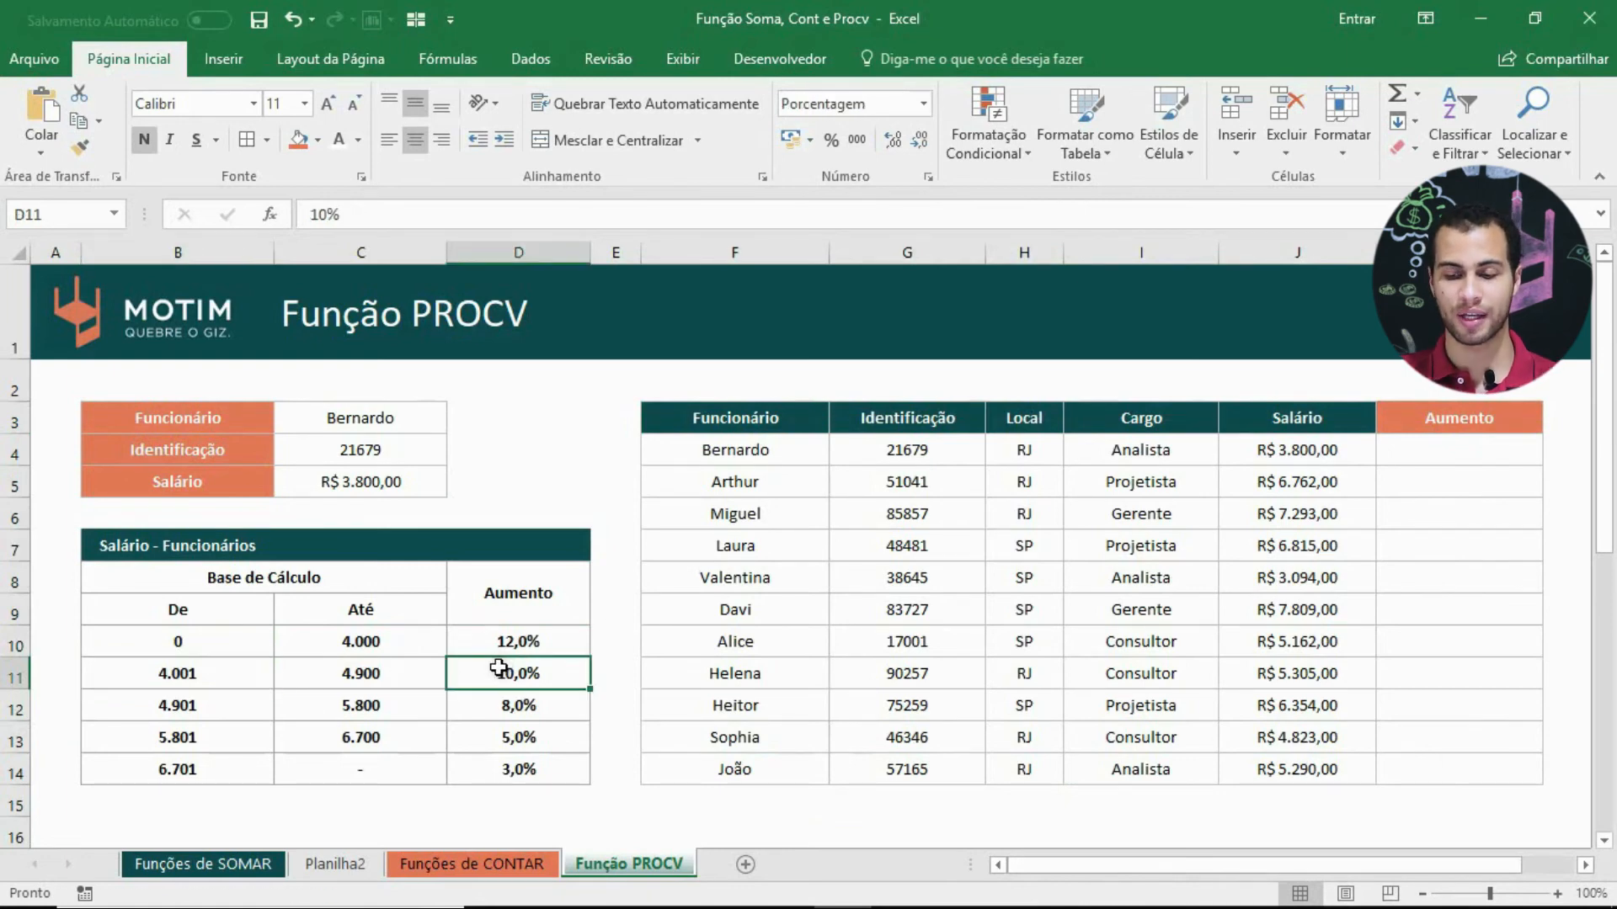
Step: Enter =PROCV(J4;B10:D14;3;VERDADEIRO) in the first Aumento cell K4 to look up the raise by approximate salary match
click(1426, 457)
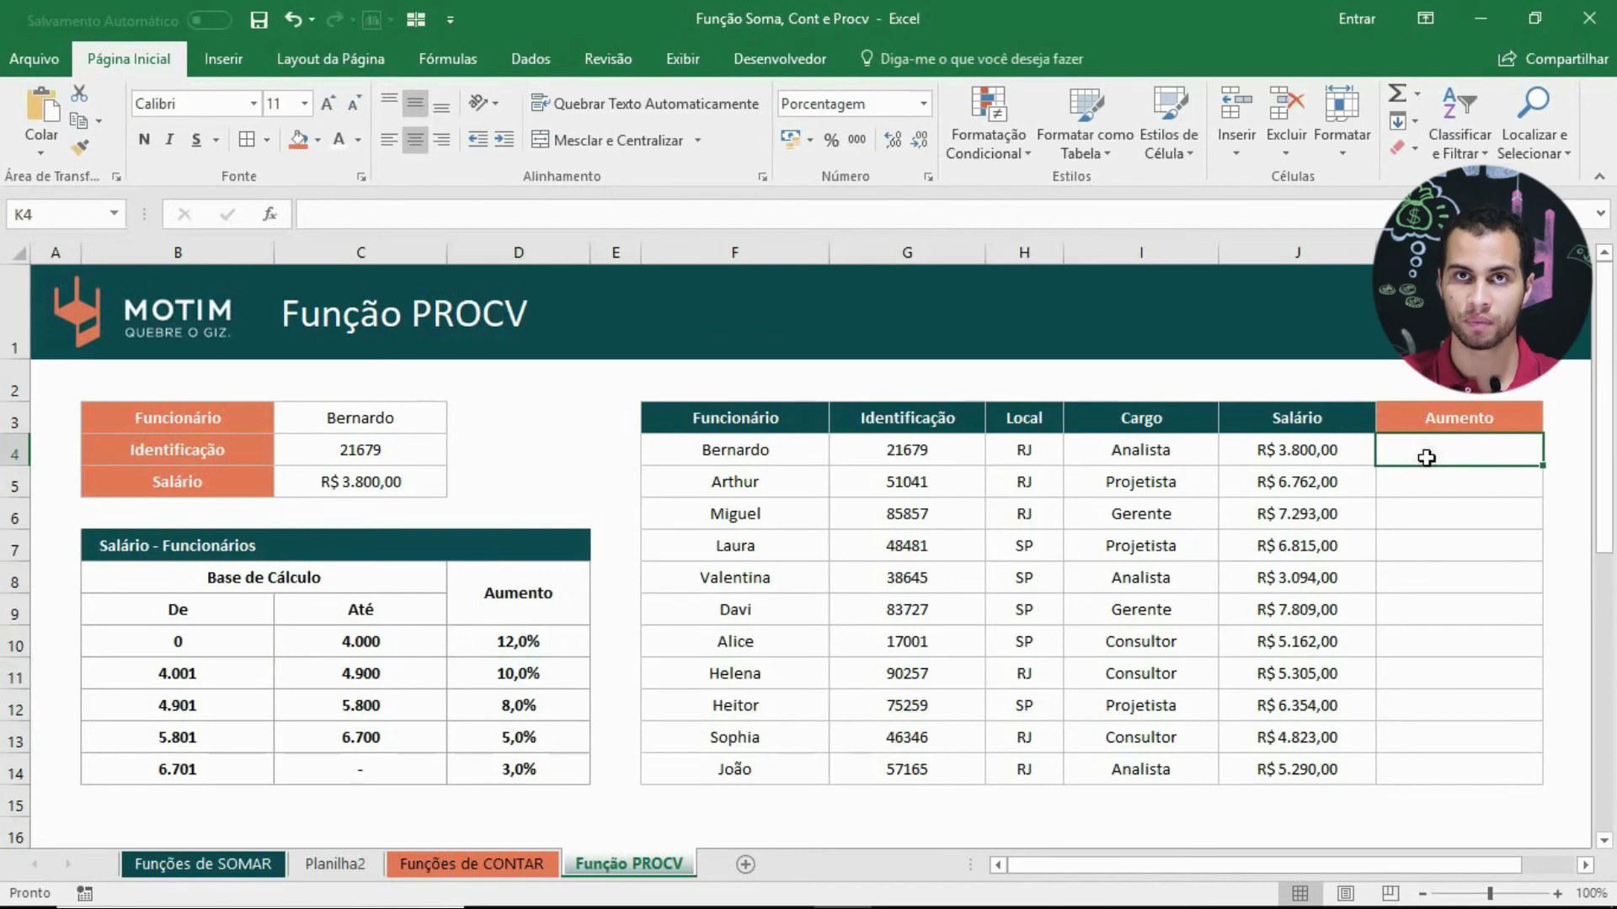
text(=procv)
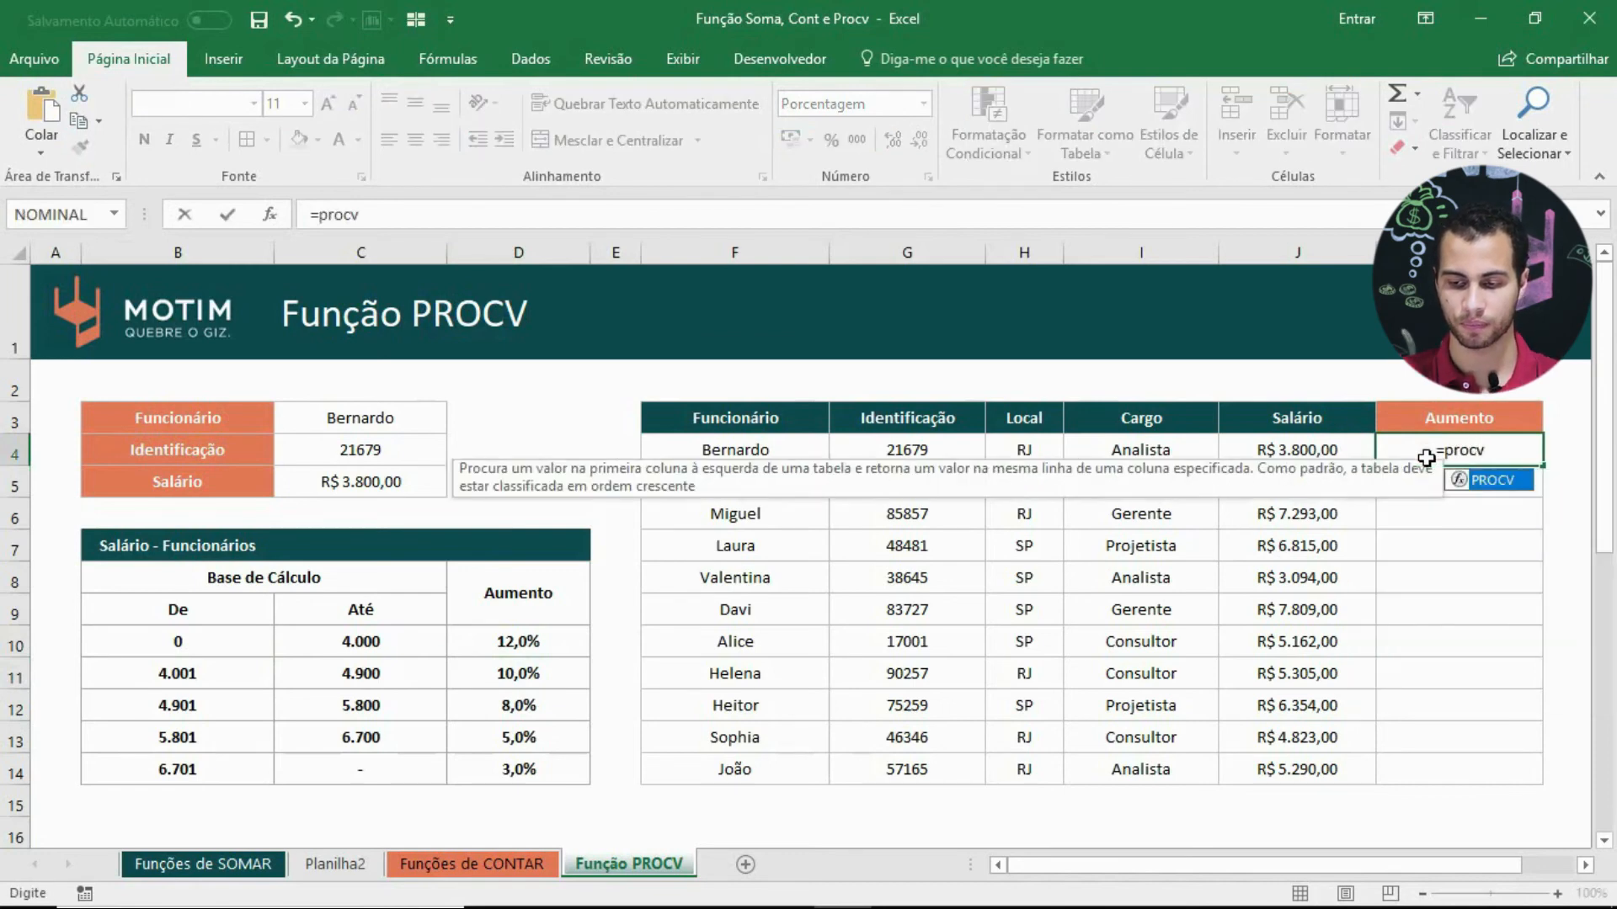
key(Tab)
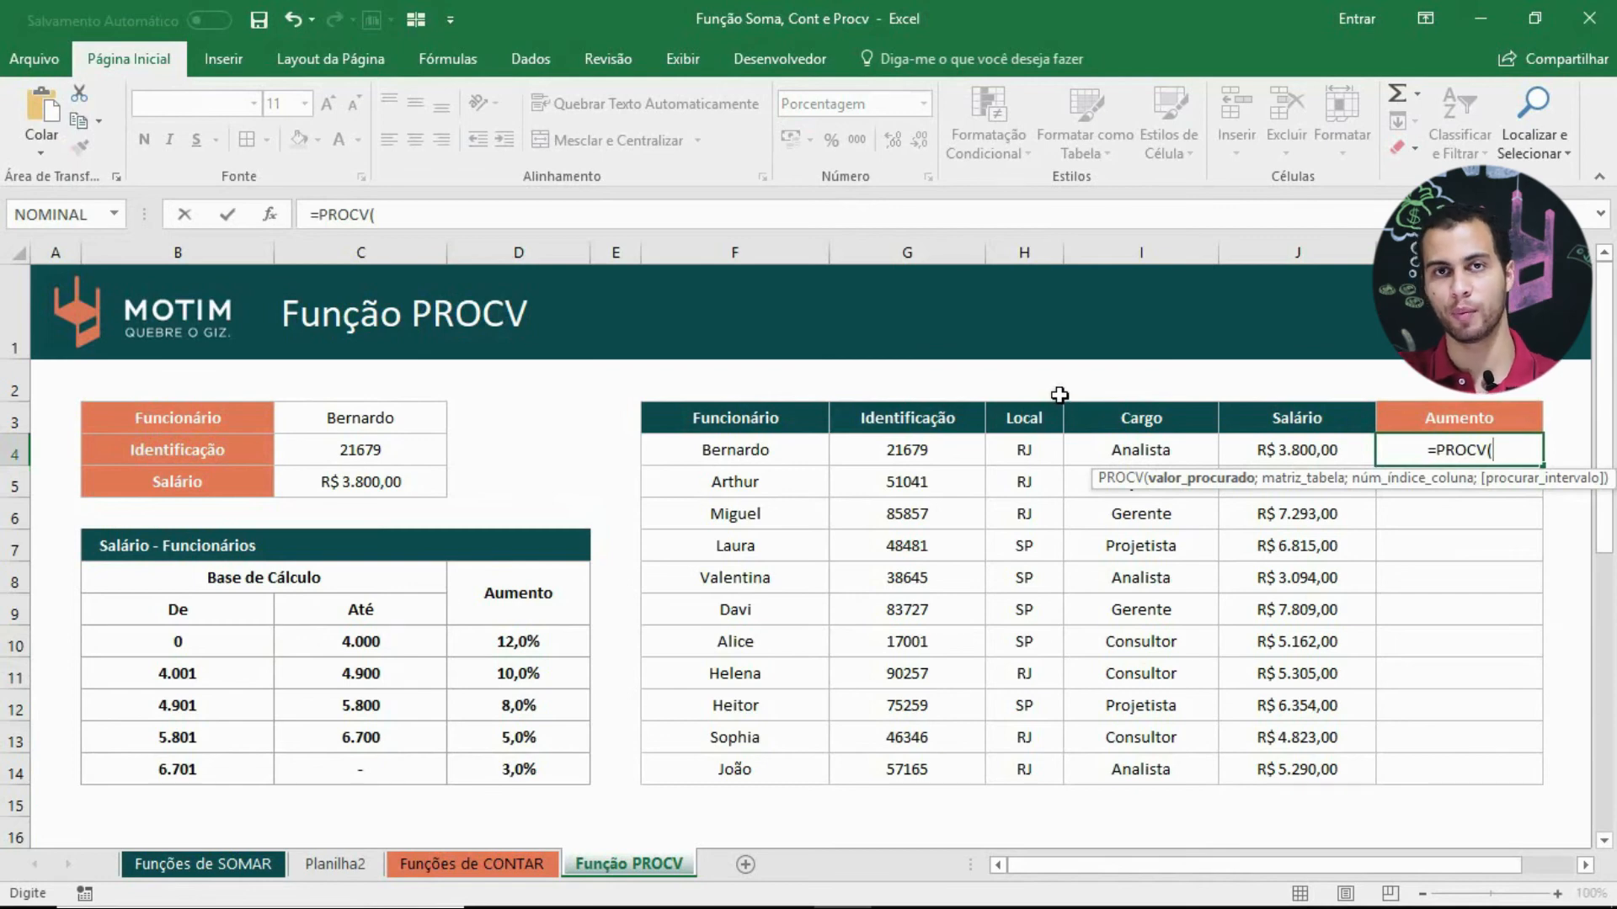
click(1302, 450)
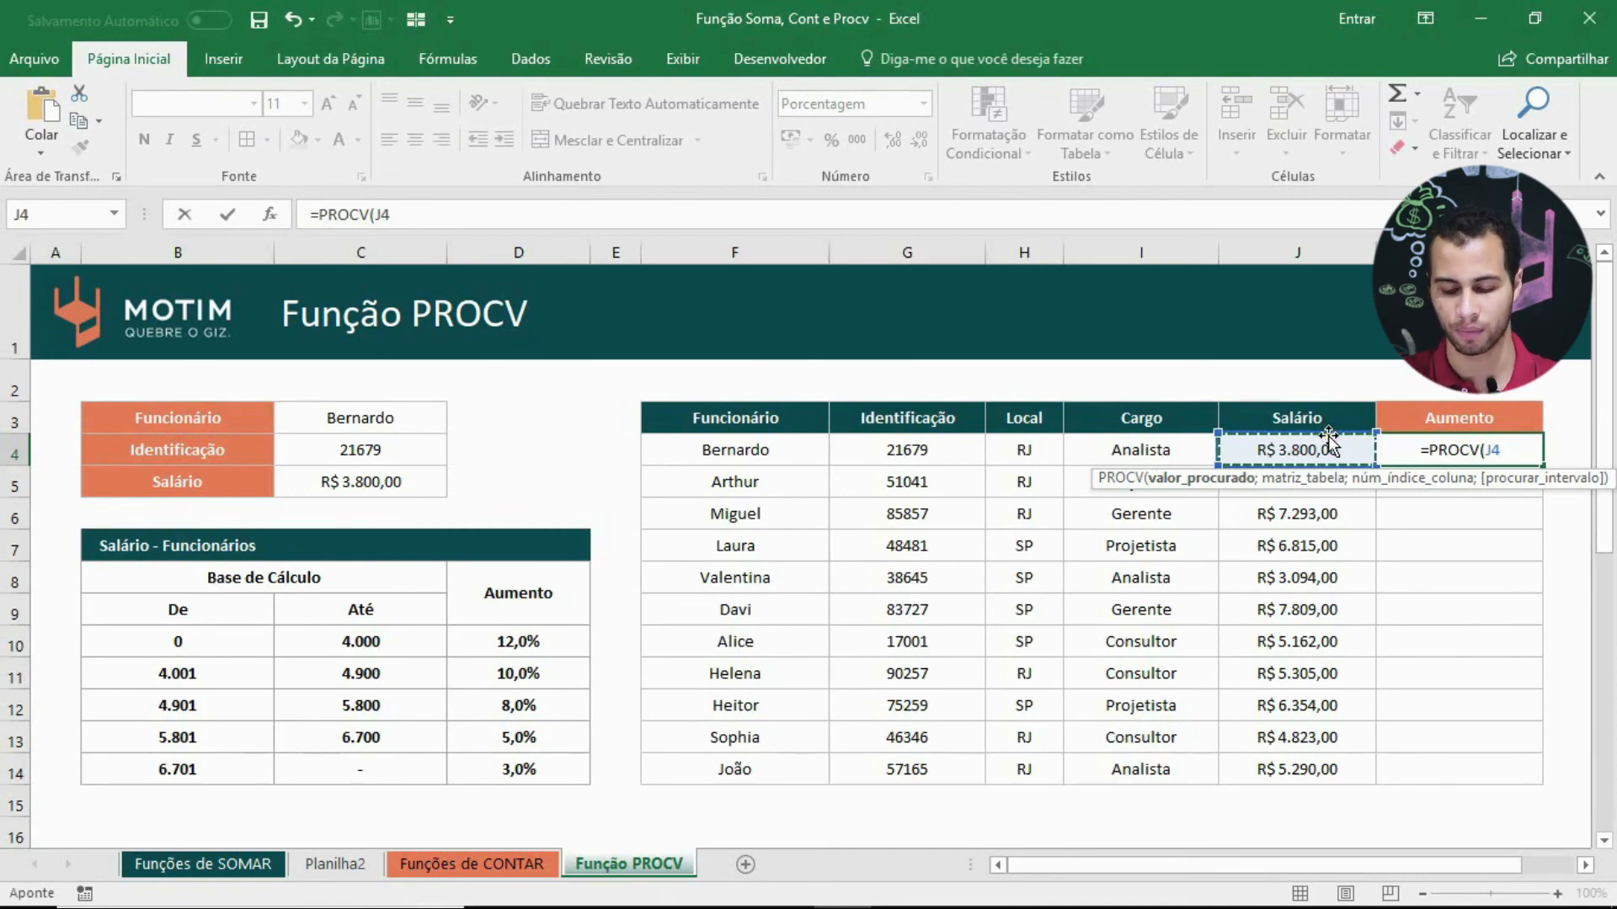
text(;)
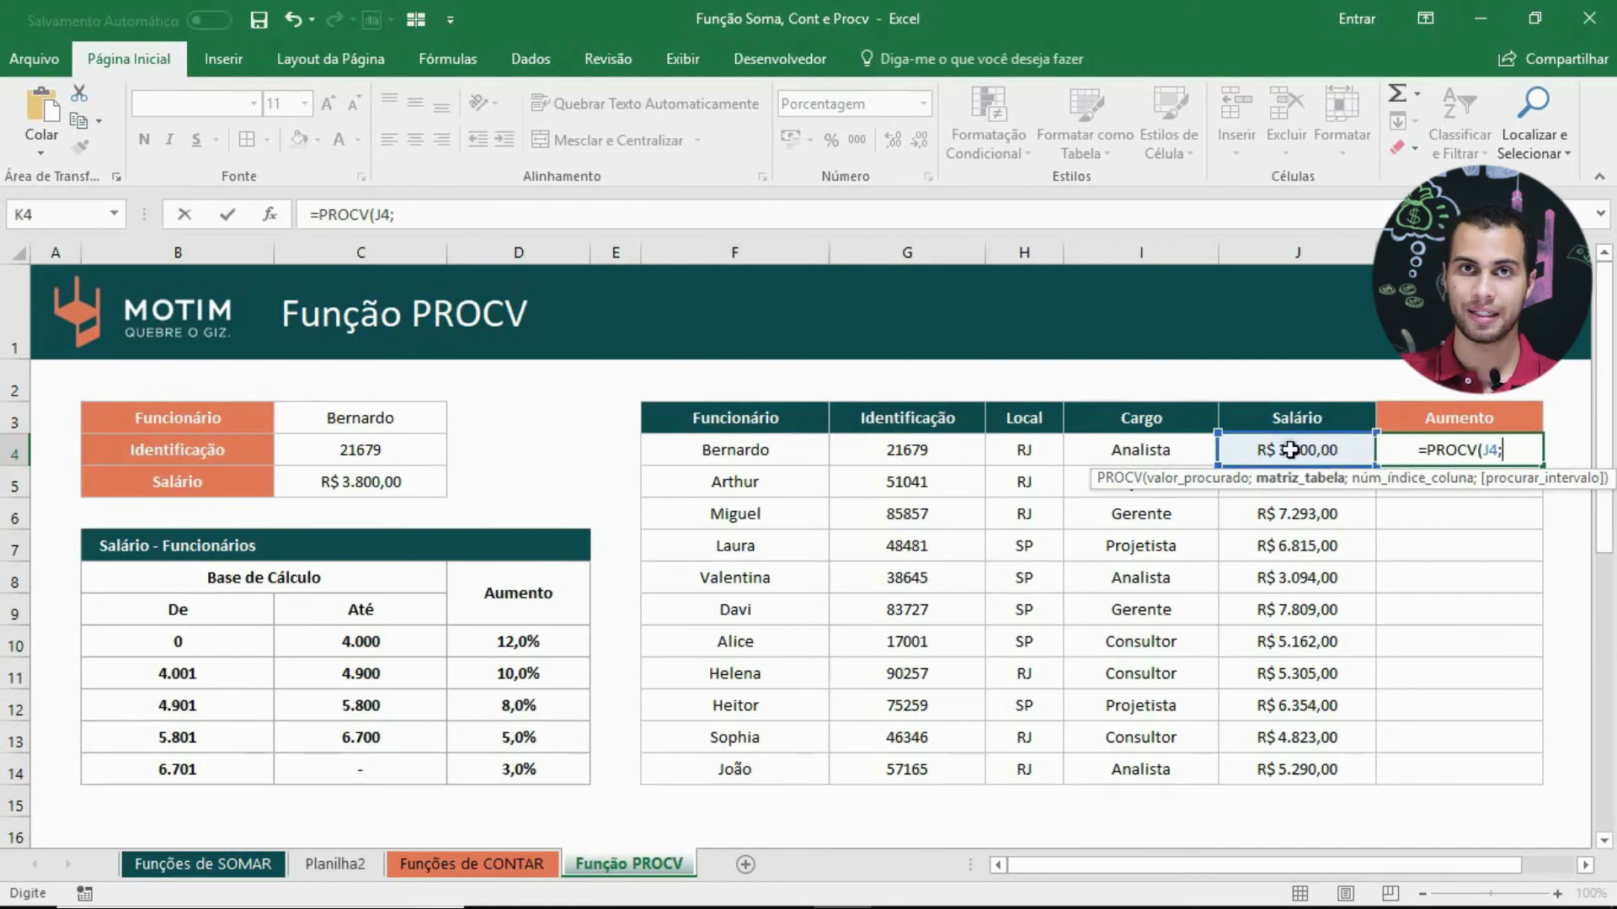
drag(186, 645, 512, 763)
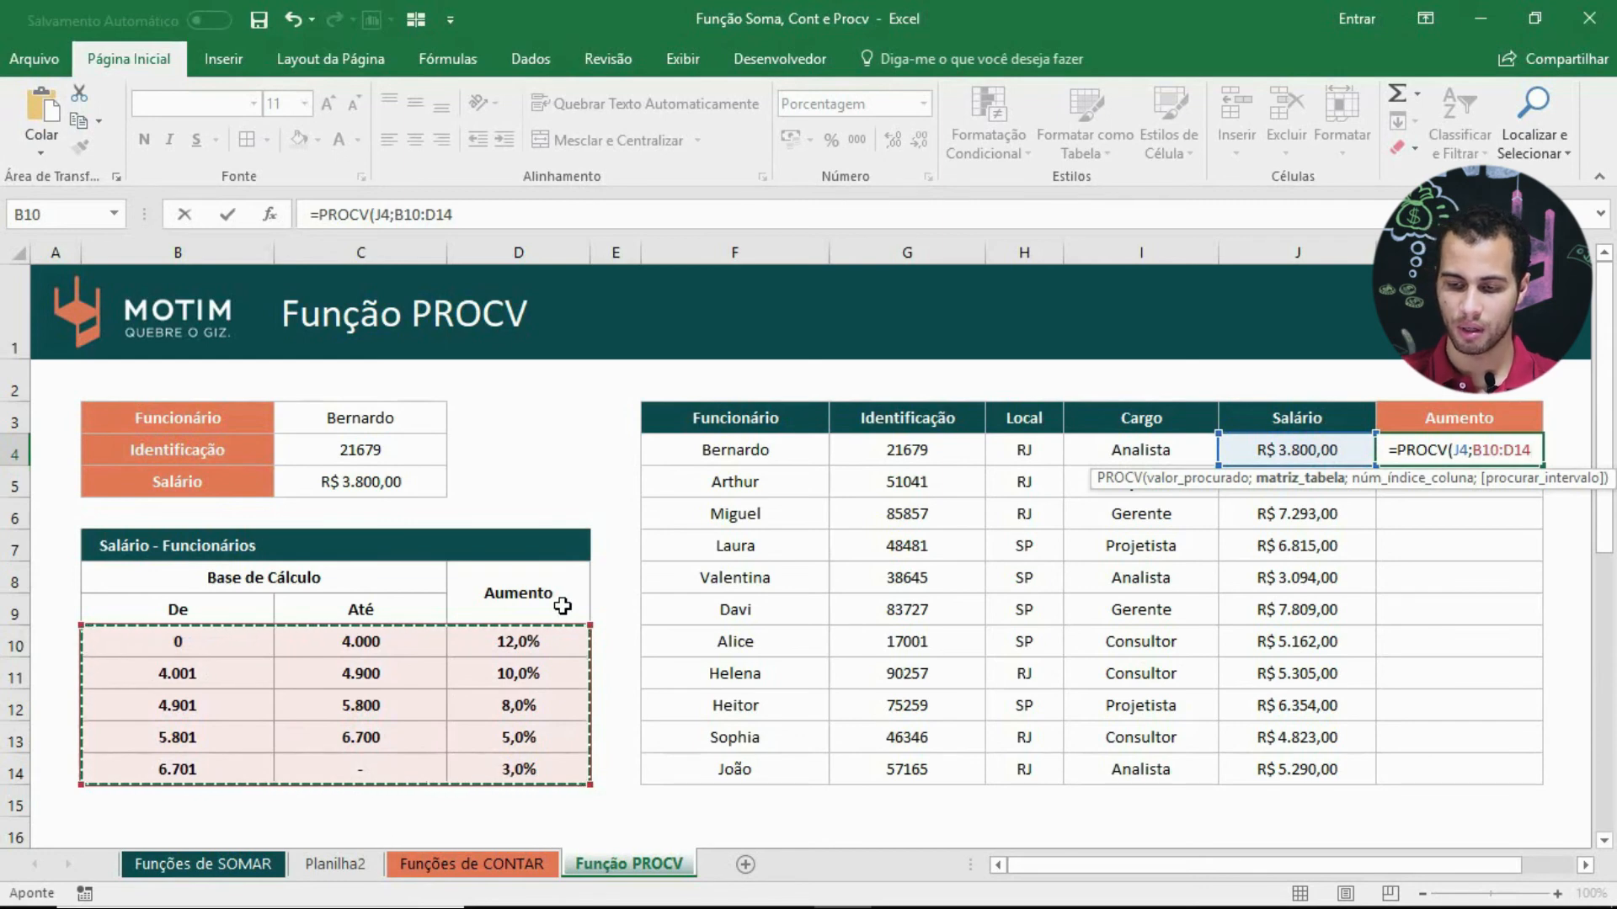
text(;)
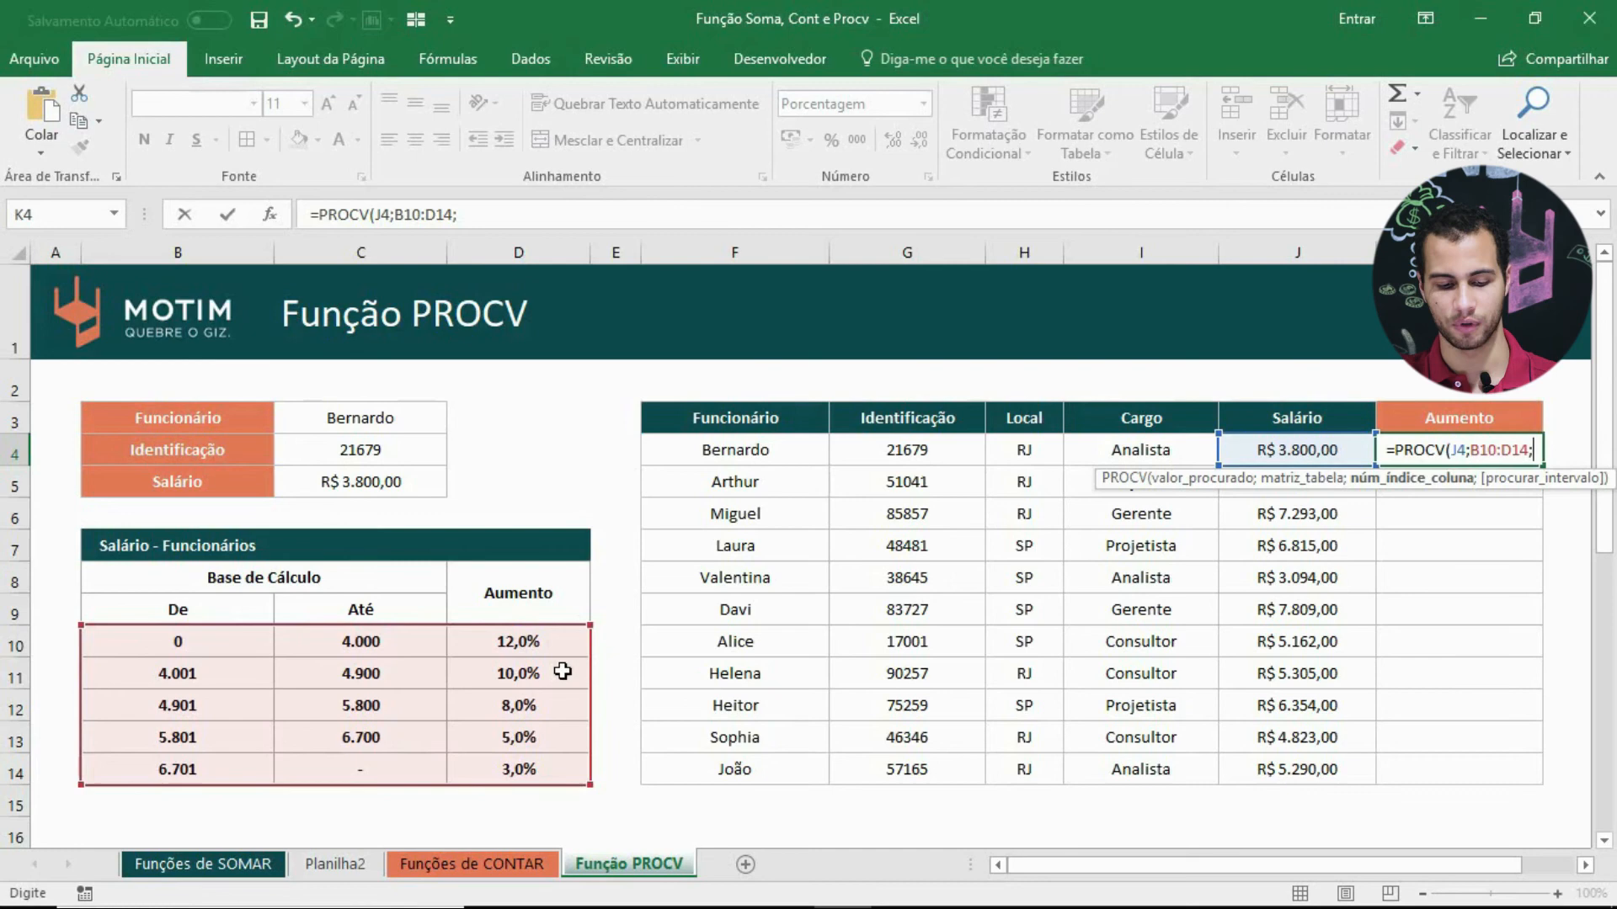
text(3)
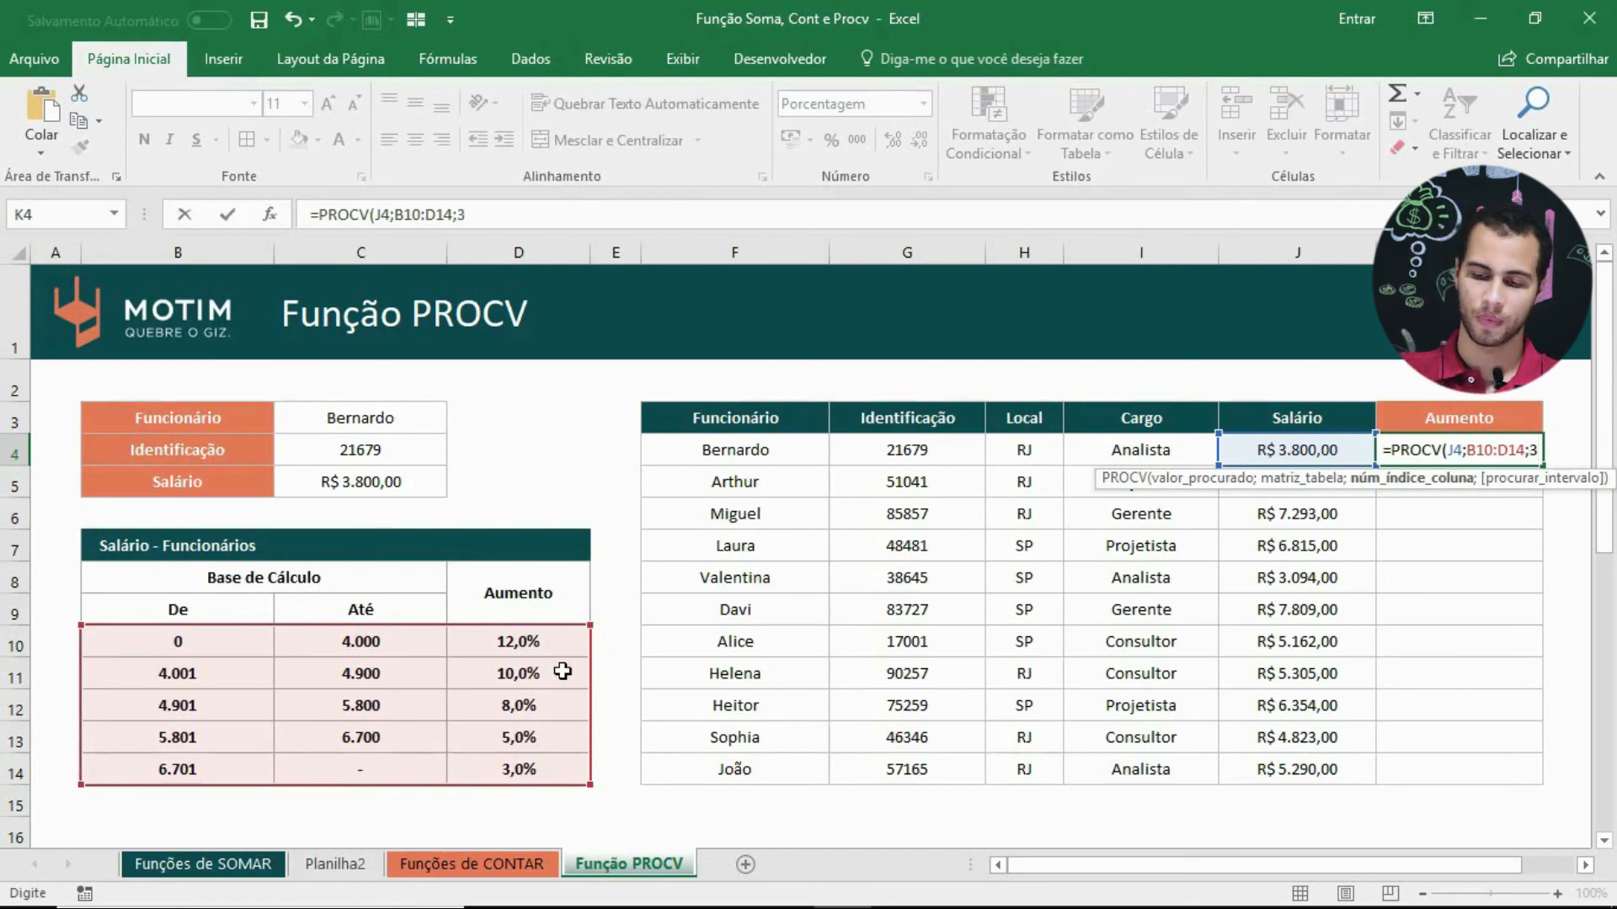
text(;)
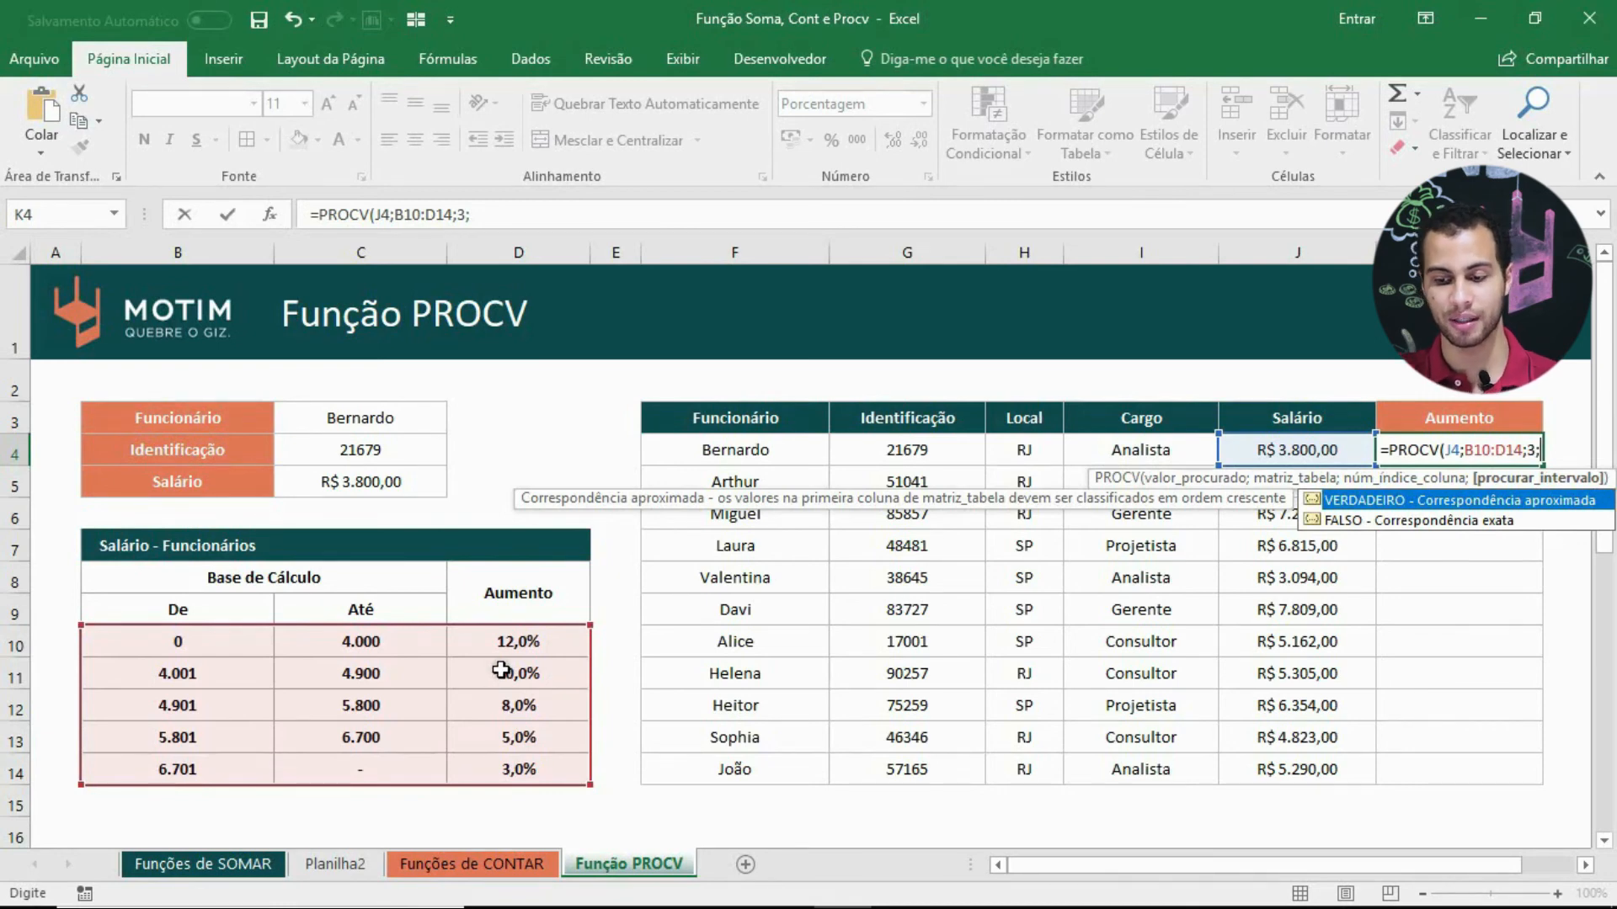
key(Tab)
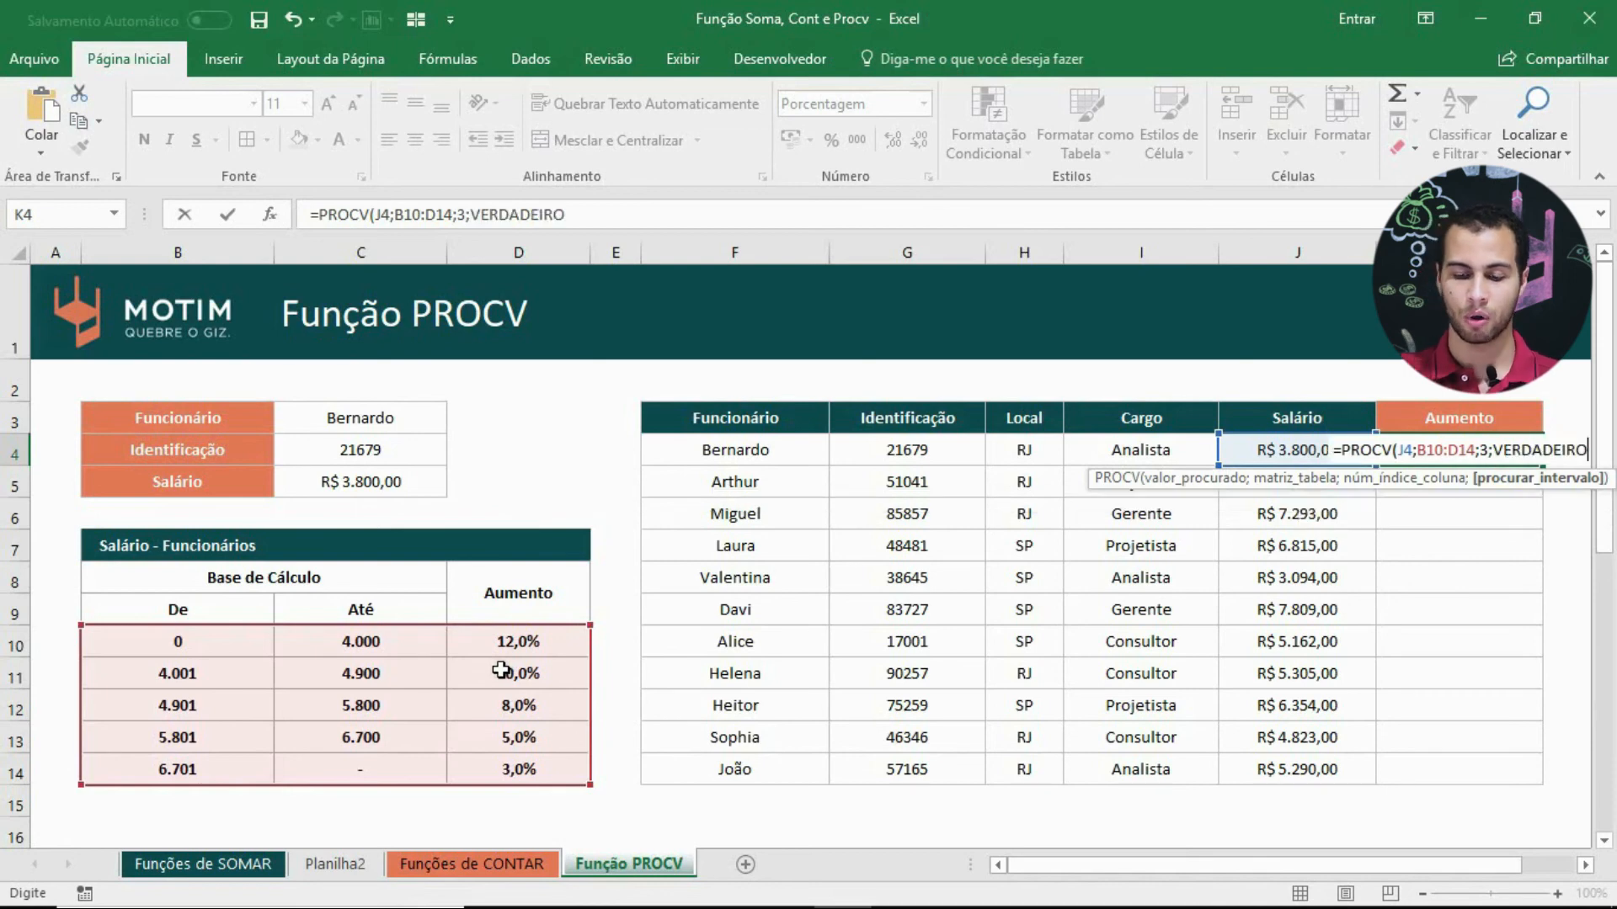
text())
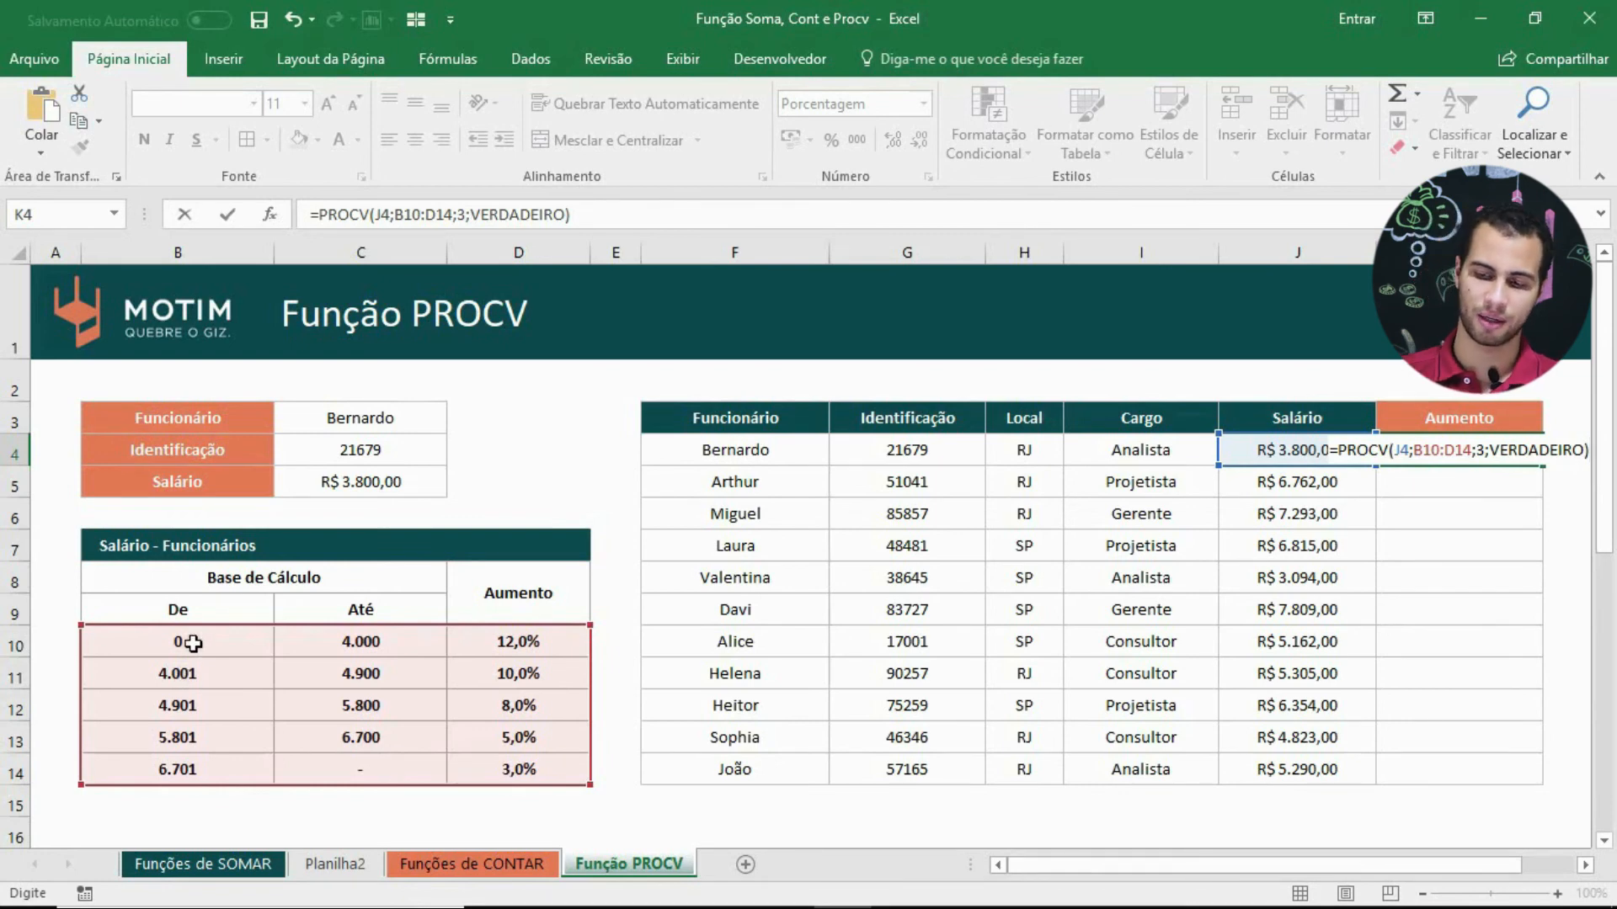
key(Return)
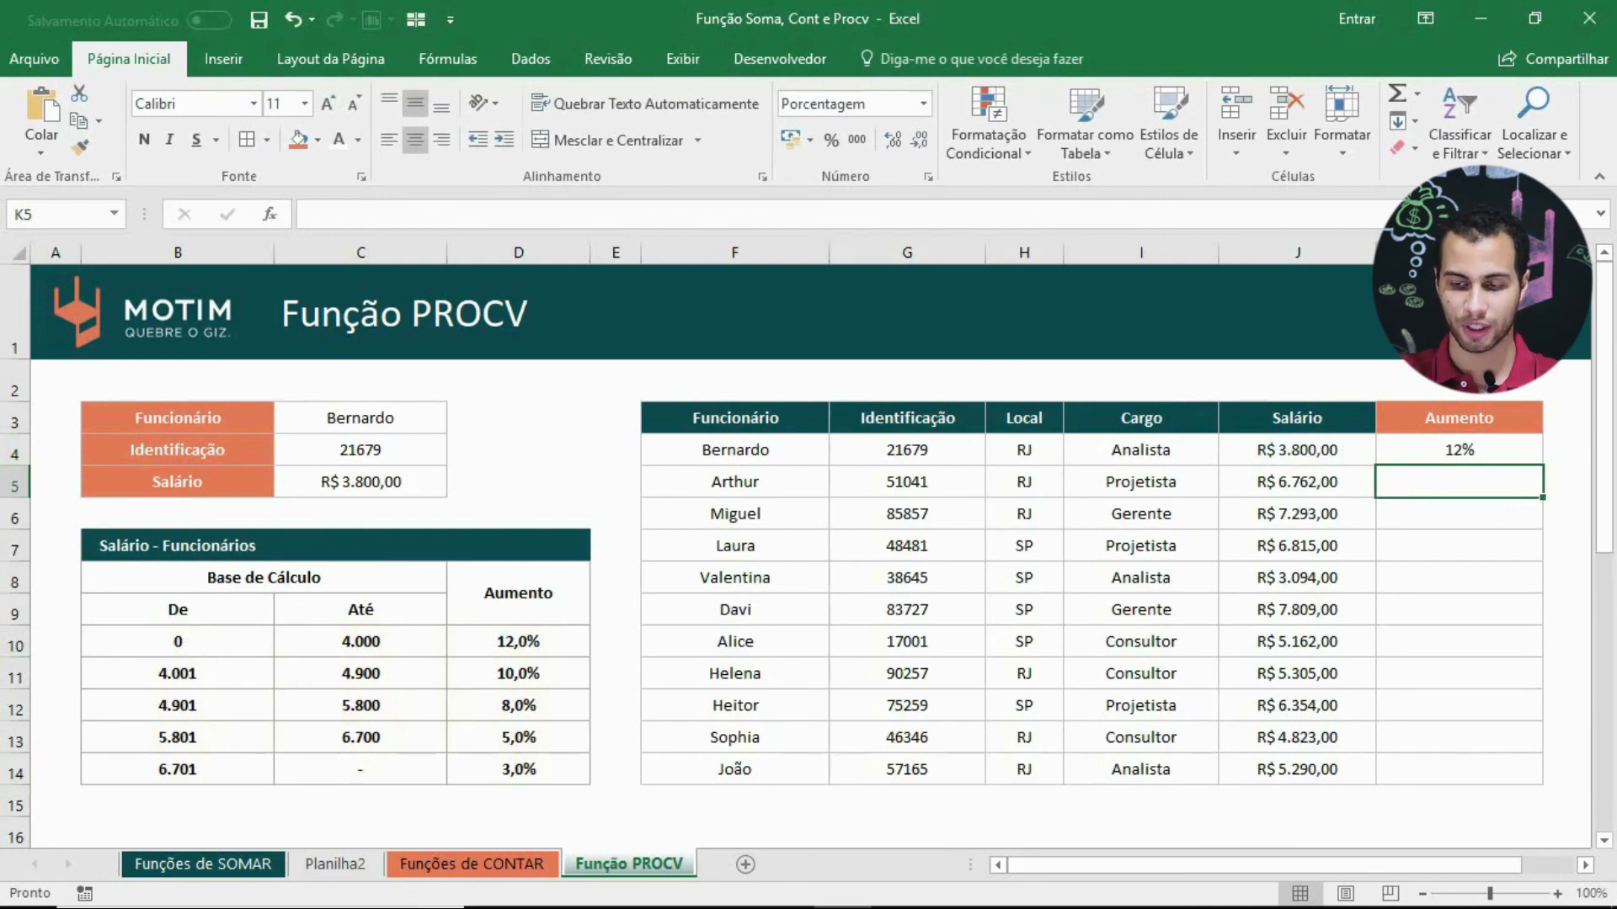
Step: Copy the Aumento formula from K4 down to K14 with its relative table range and check the copied cells
click(1528, 451)
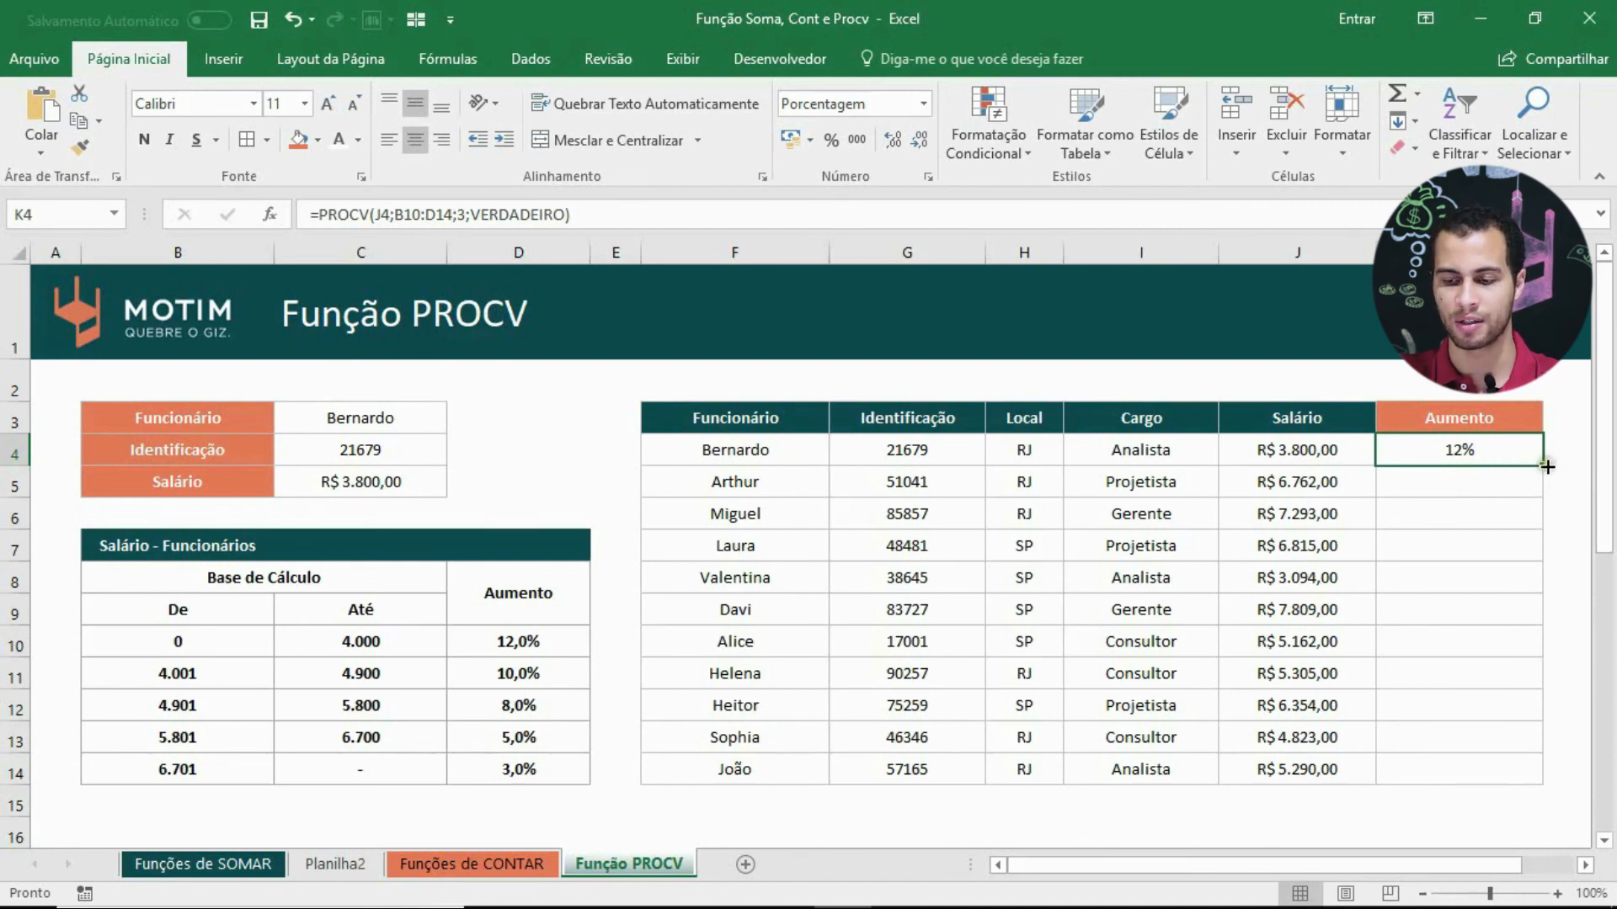
drag(1547, 467, 1544, 785)
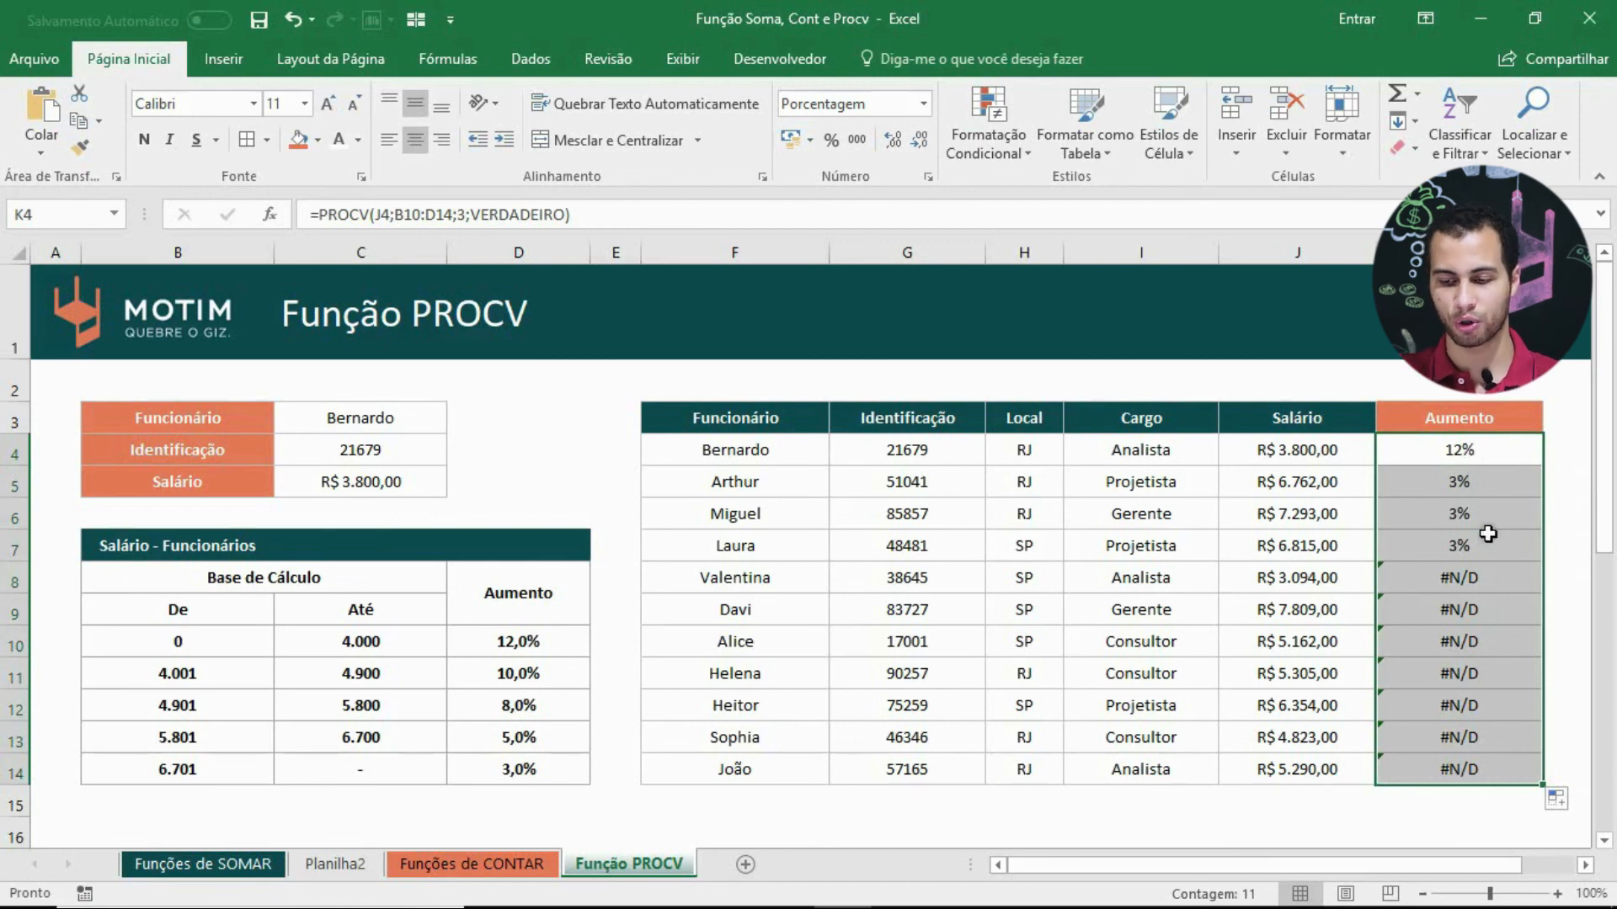
click(1468, 613)
click(1461, 739)
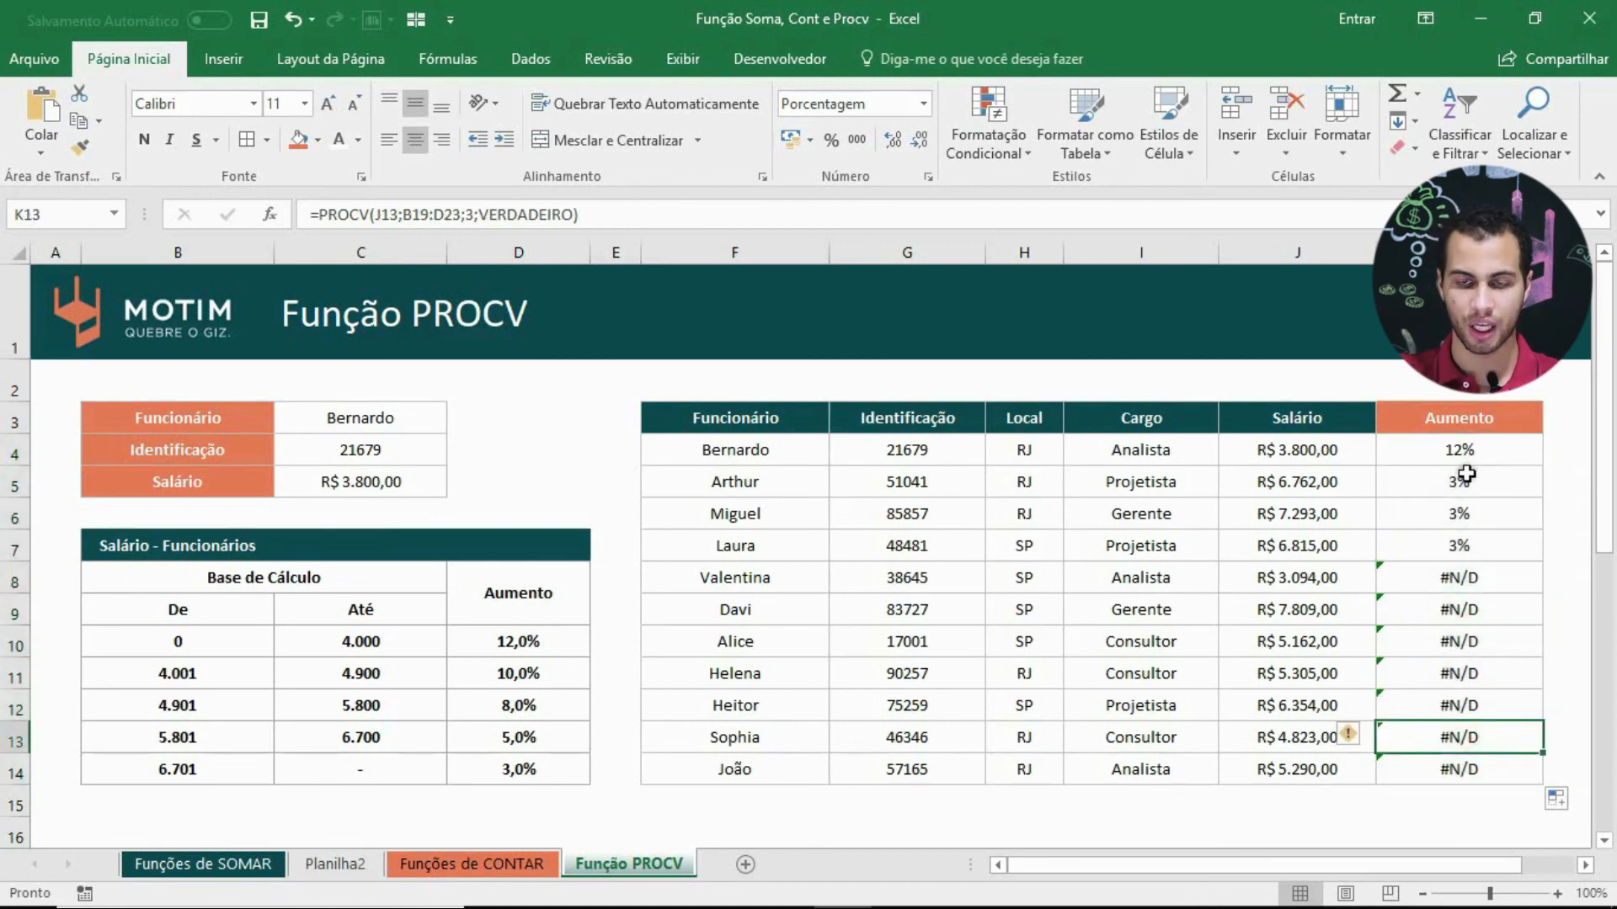
Step: Inspect the table range referenced by the copied PROCV formula in K6
double_click(1474, 517)
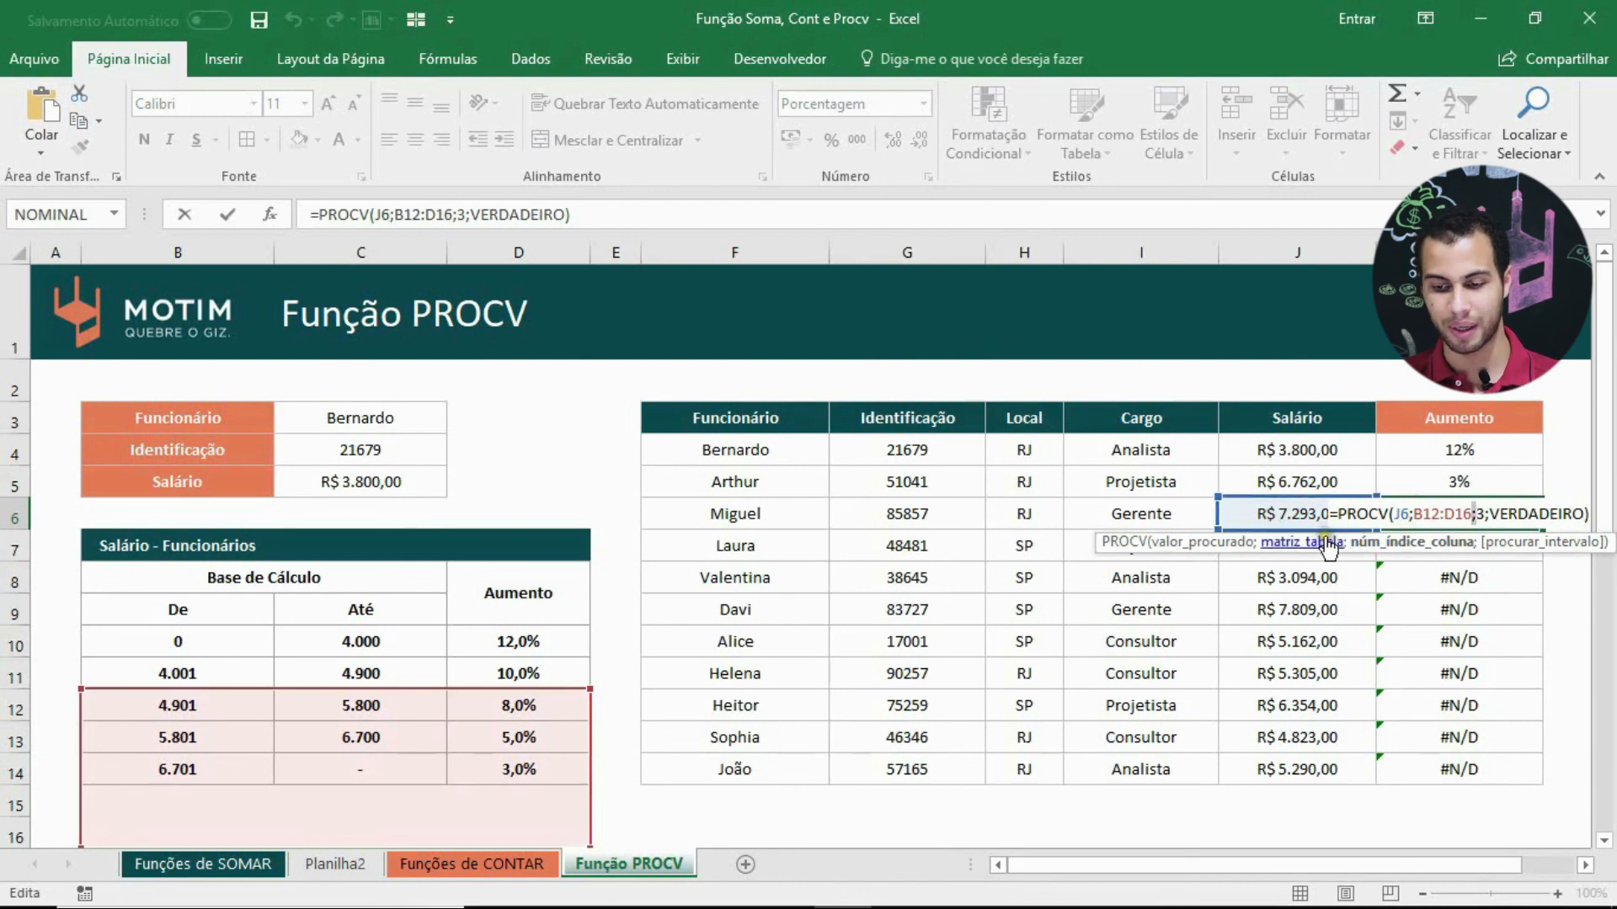
drag(1412, 515, 1472, 515)
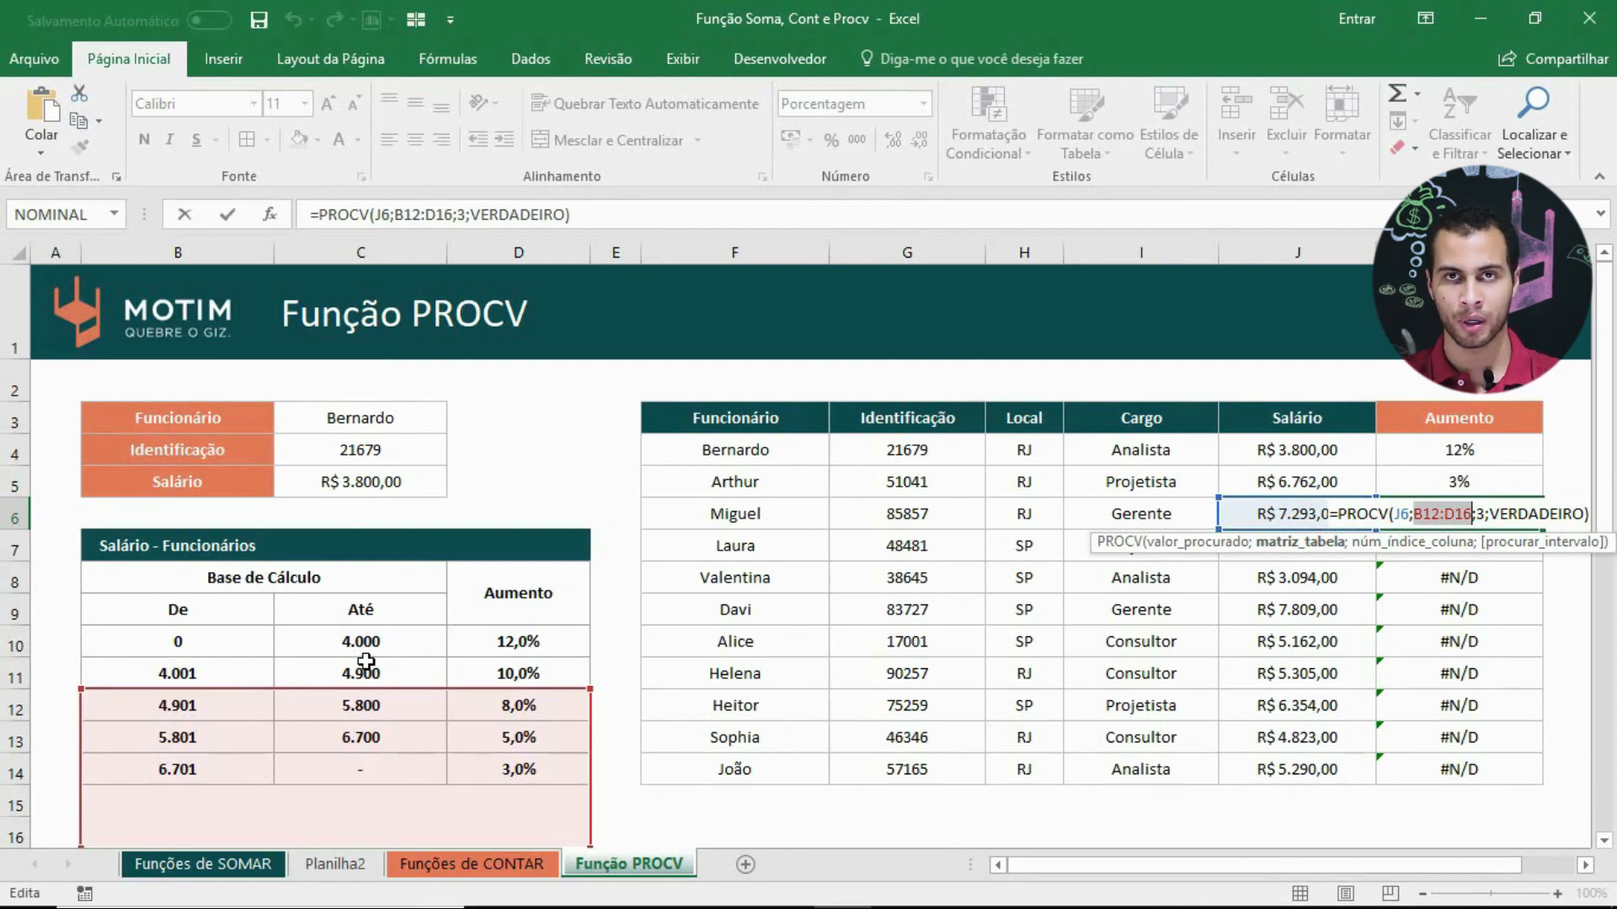
key(ctrl+Return)
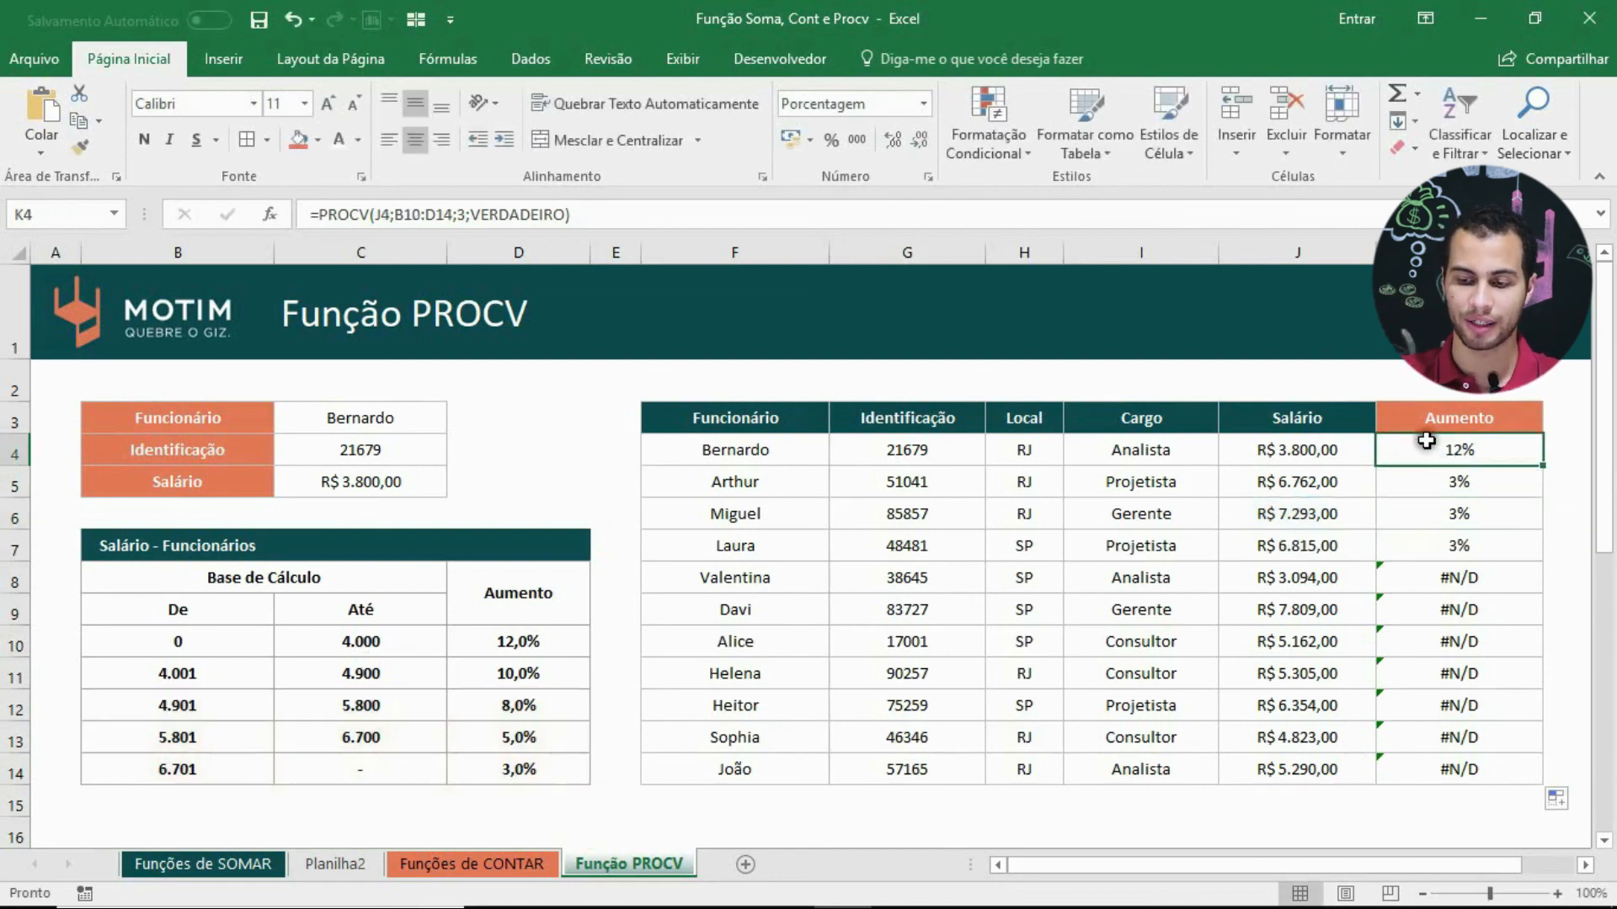
Step: Make the table range in K4's PROCV formula absolute as $B$10:$D$14 and fill the formula down to K14
double_click(1431, 456)
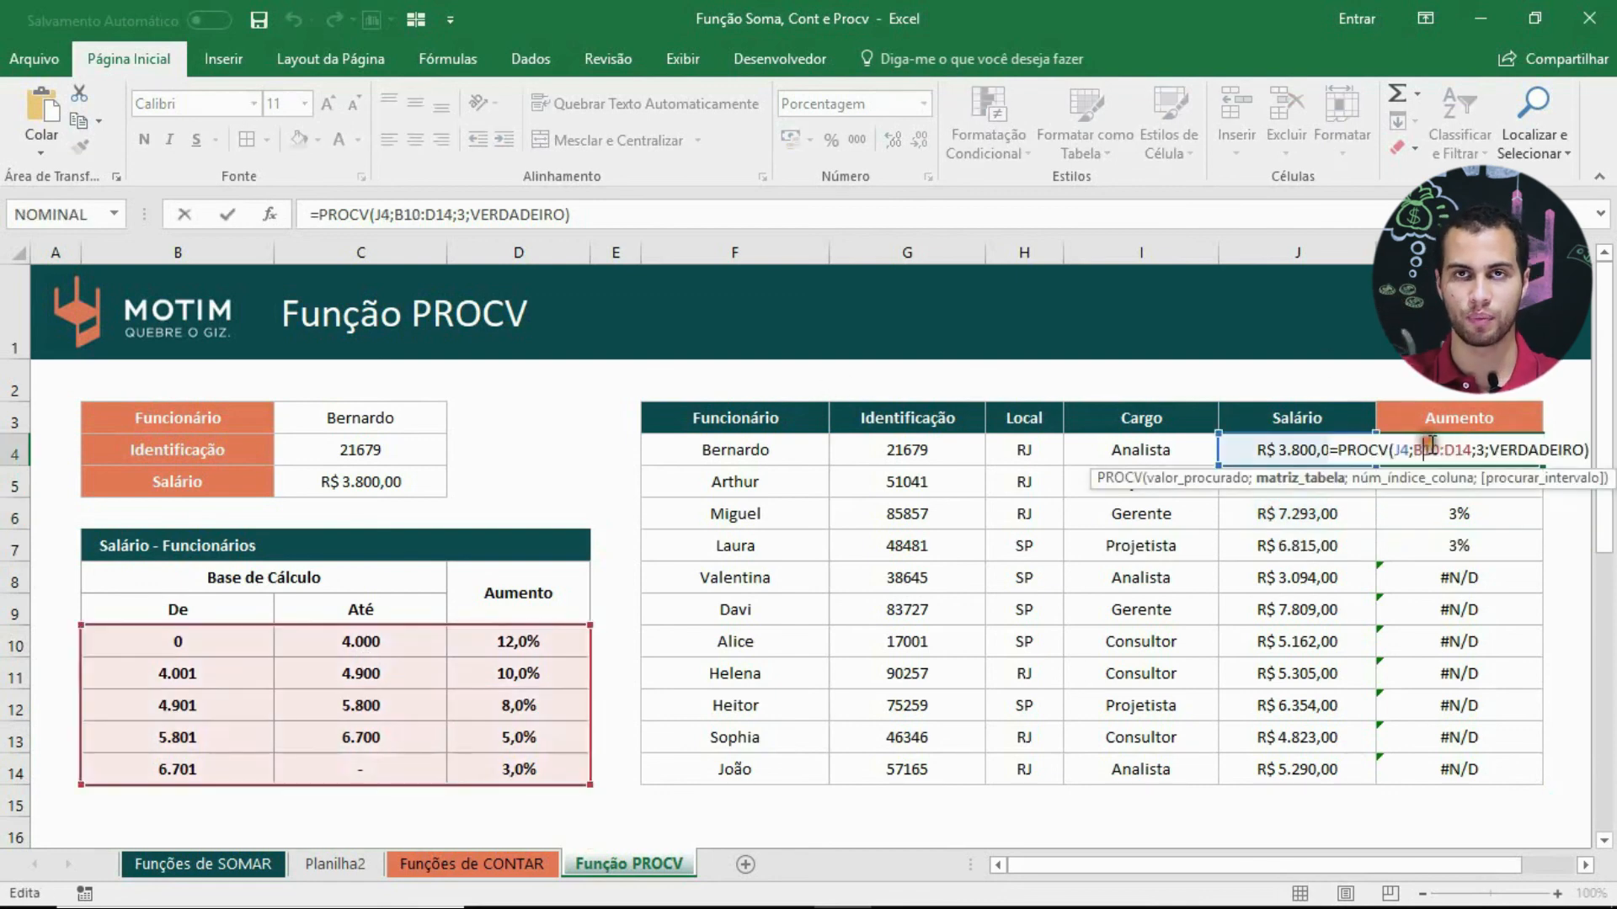
click(1286, 482)
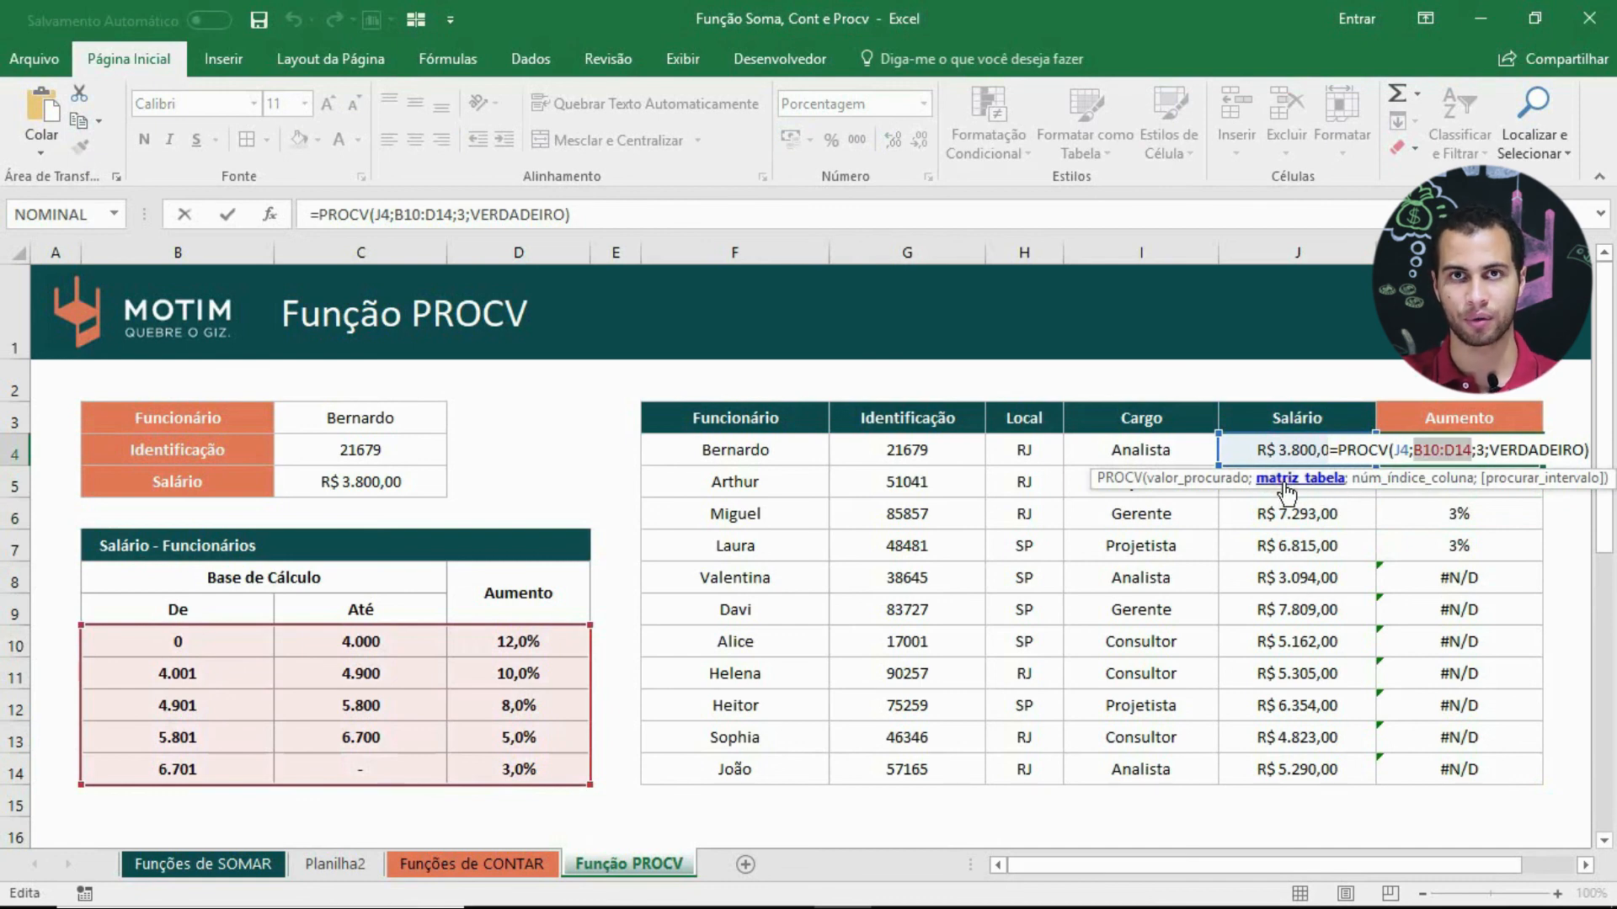
key(F4)
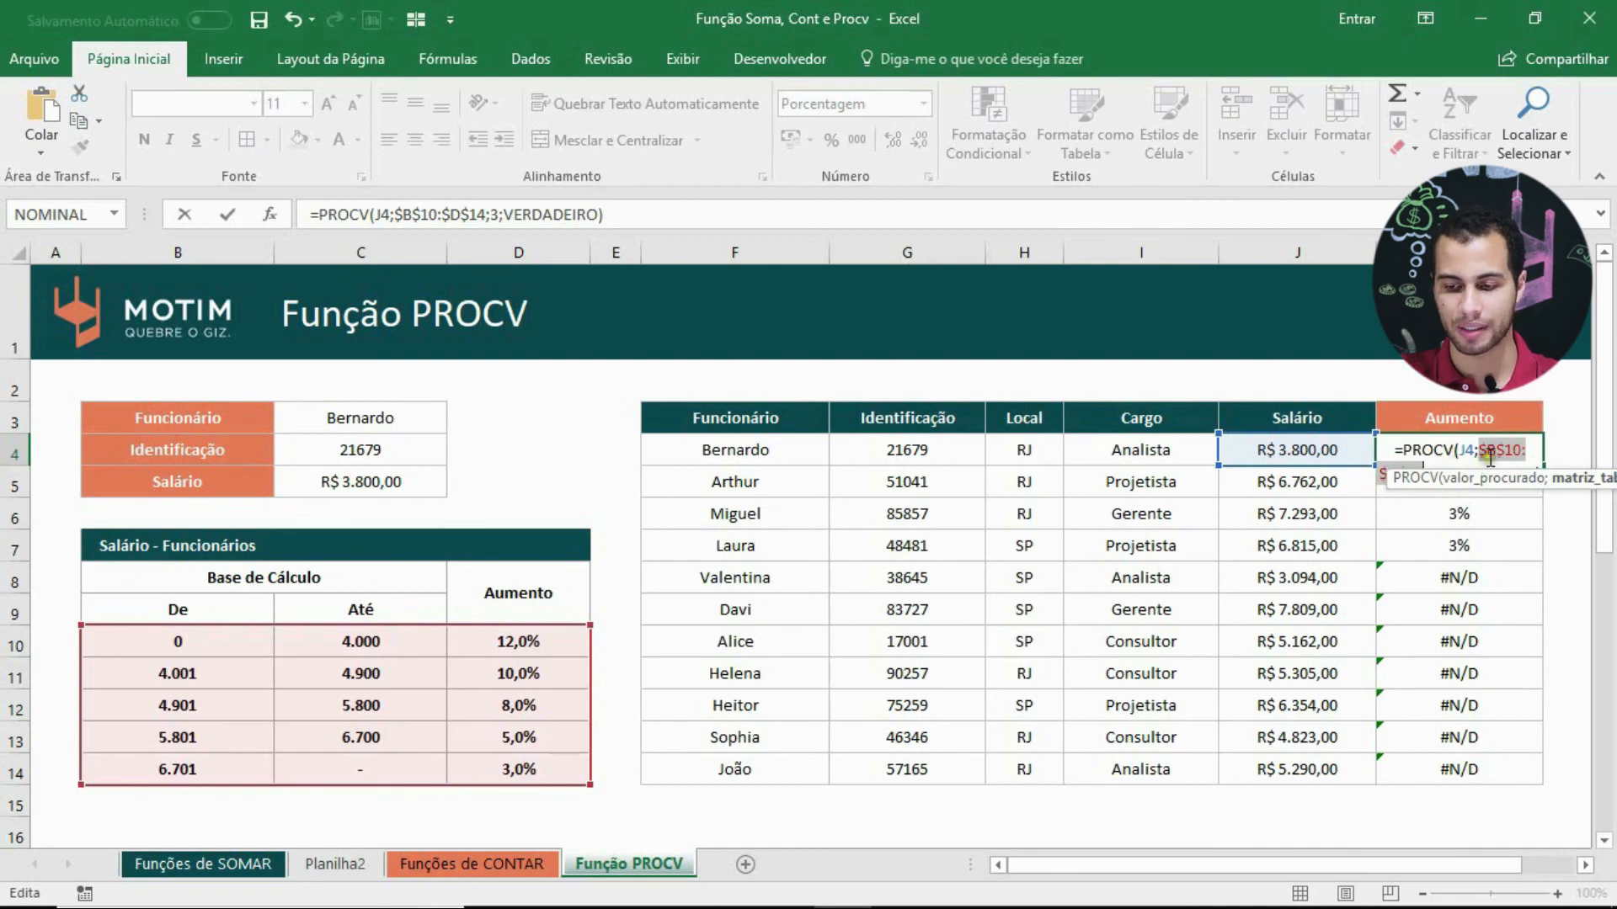
drag(1438, 478, 1438, 553)
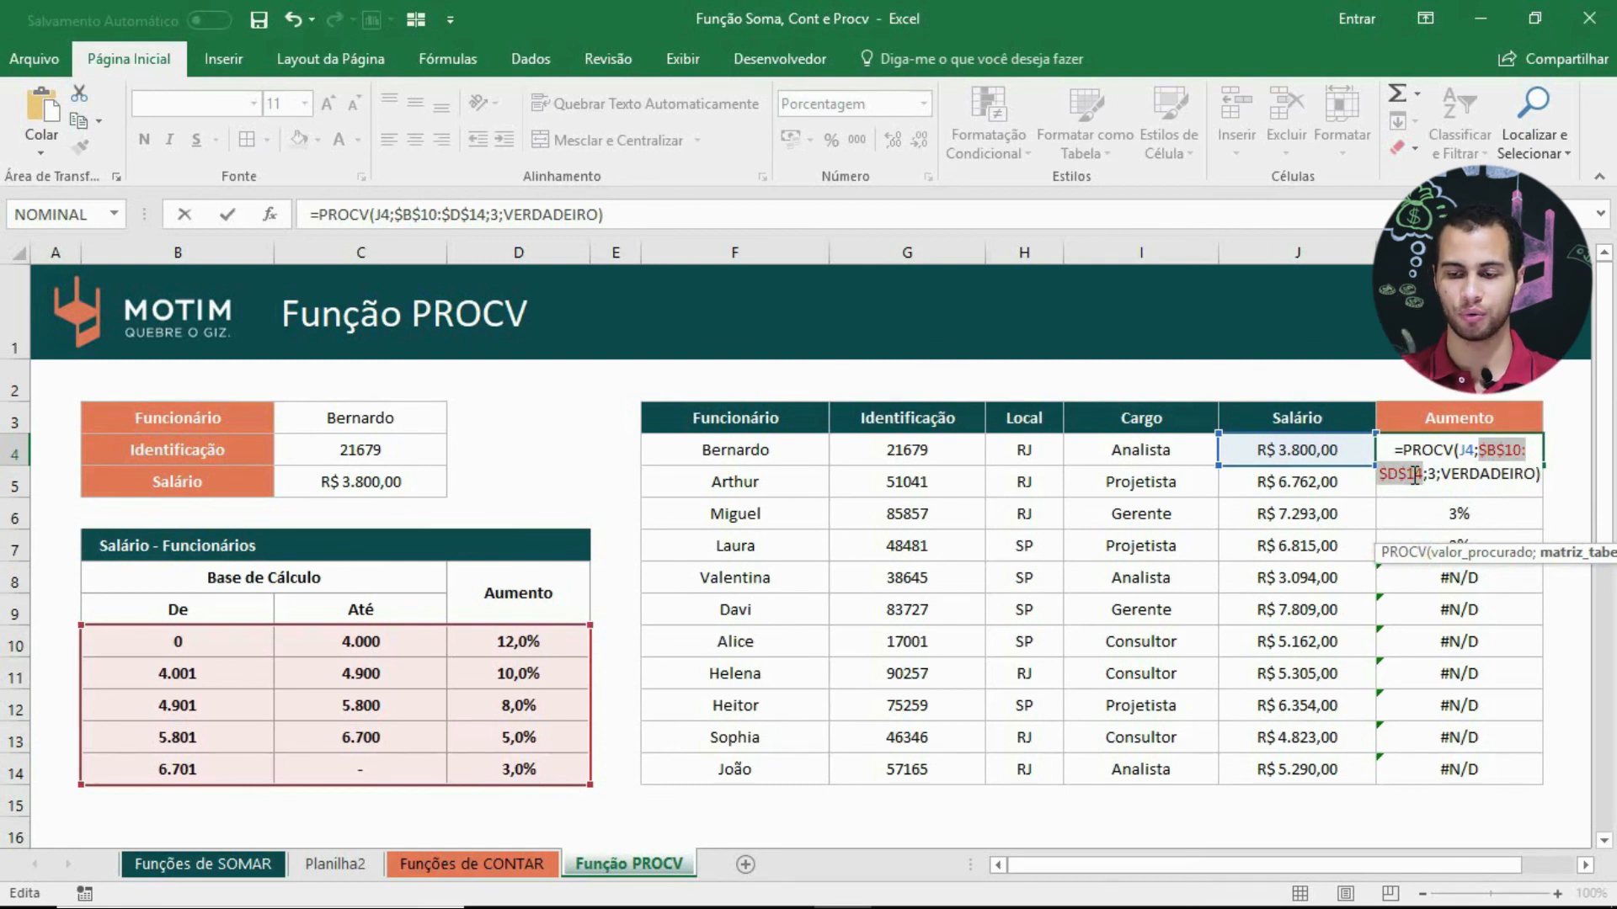
key(Return)
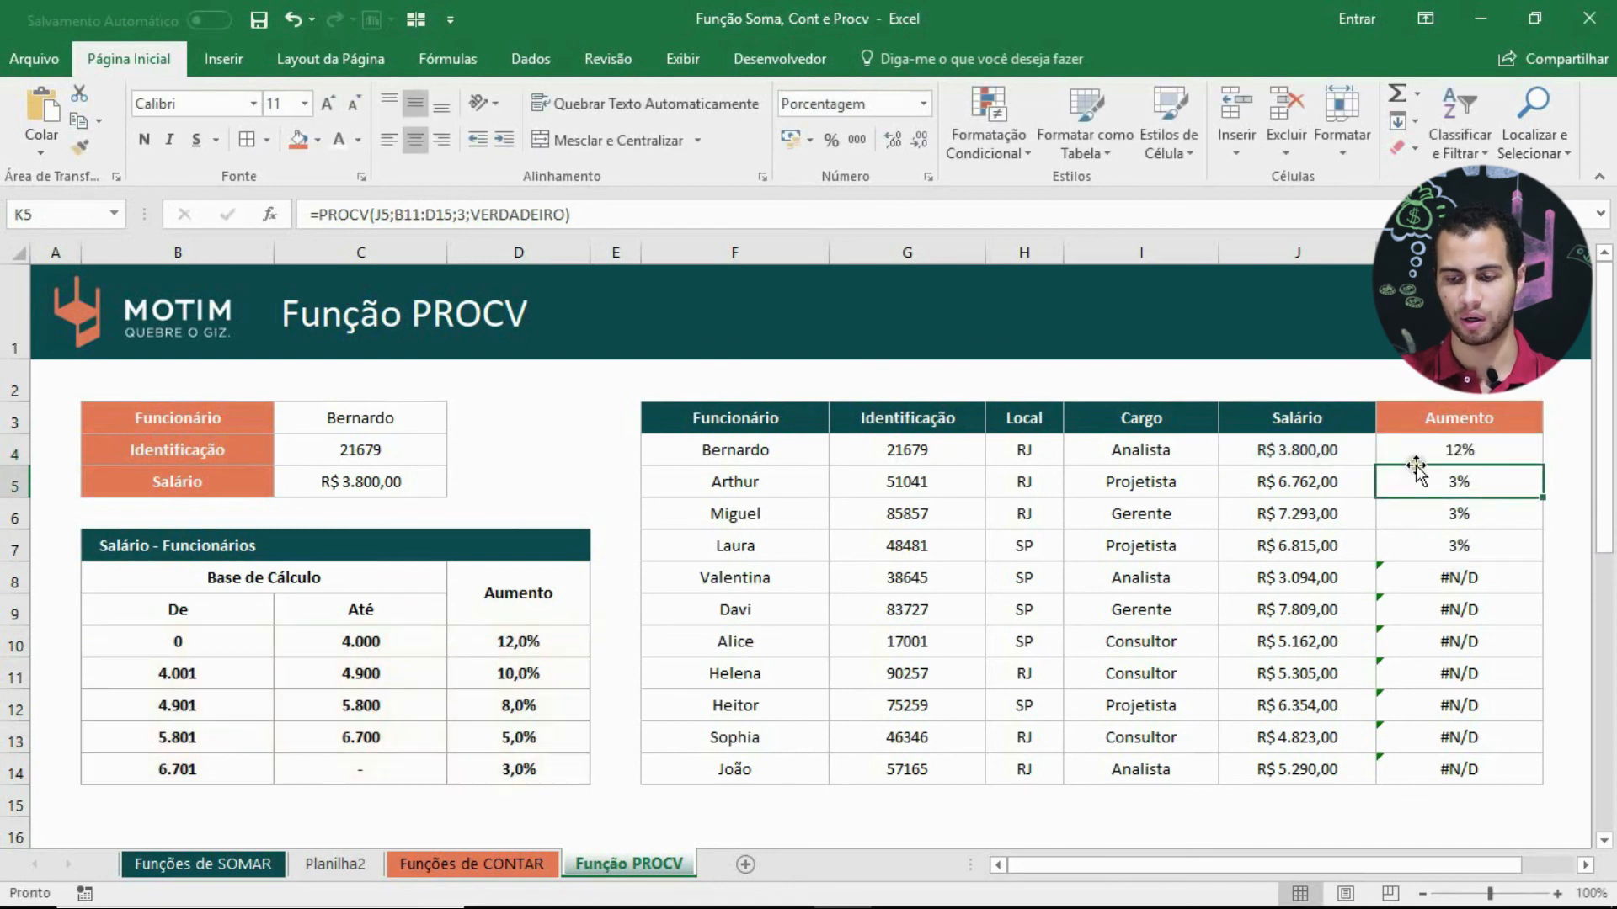
click(1418, 453)
double_click(1543, 465)
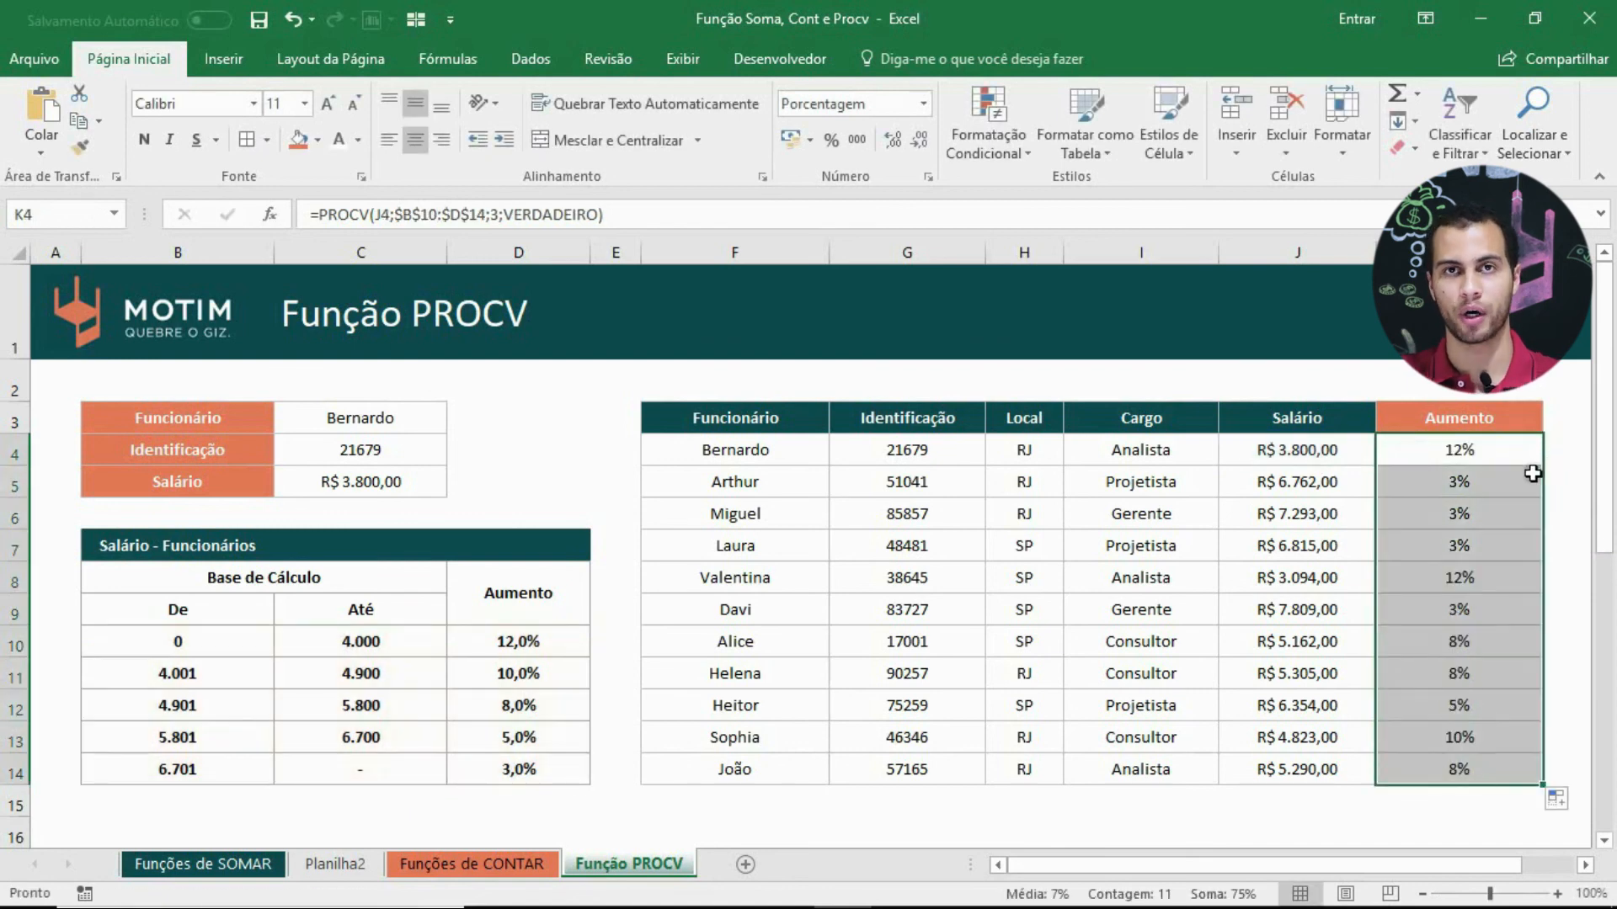
Step: Inspect the PROCV references in K11 and K8, and check the Aumento cells K9 and K12
click(1459, 674)
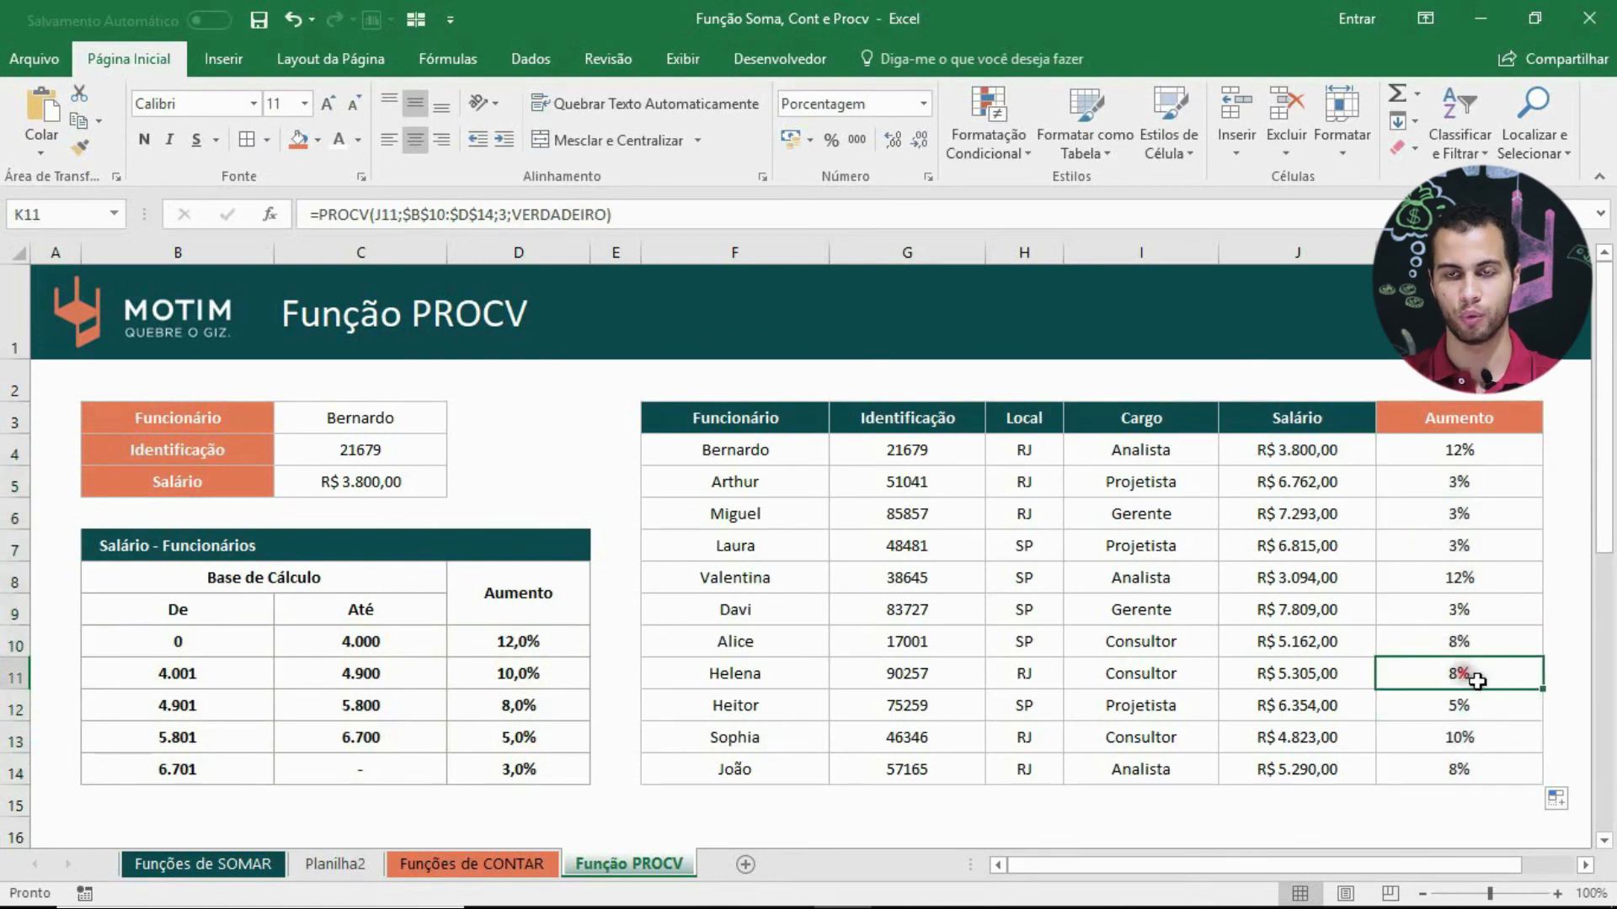
double_click(1469, 675)
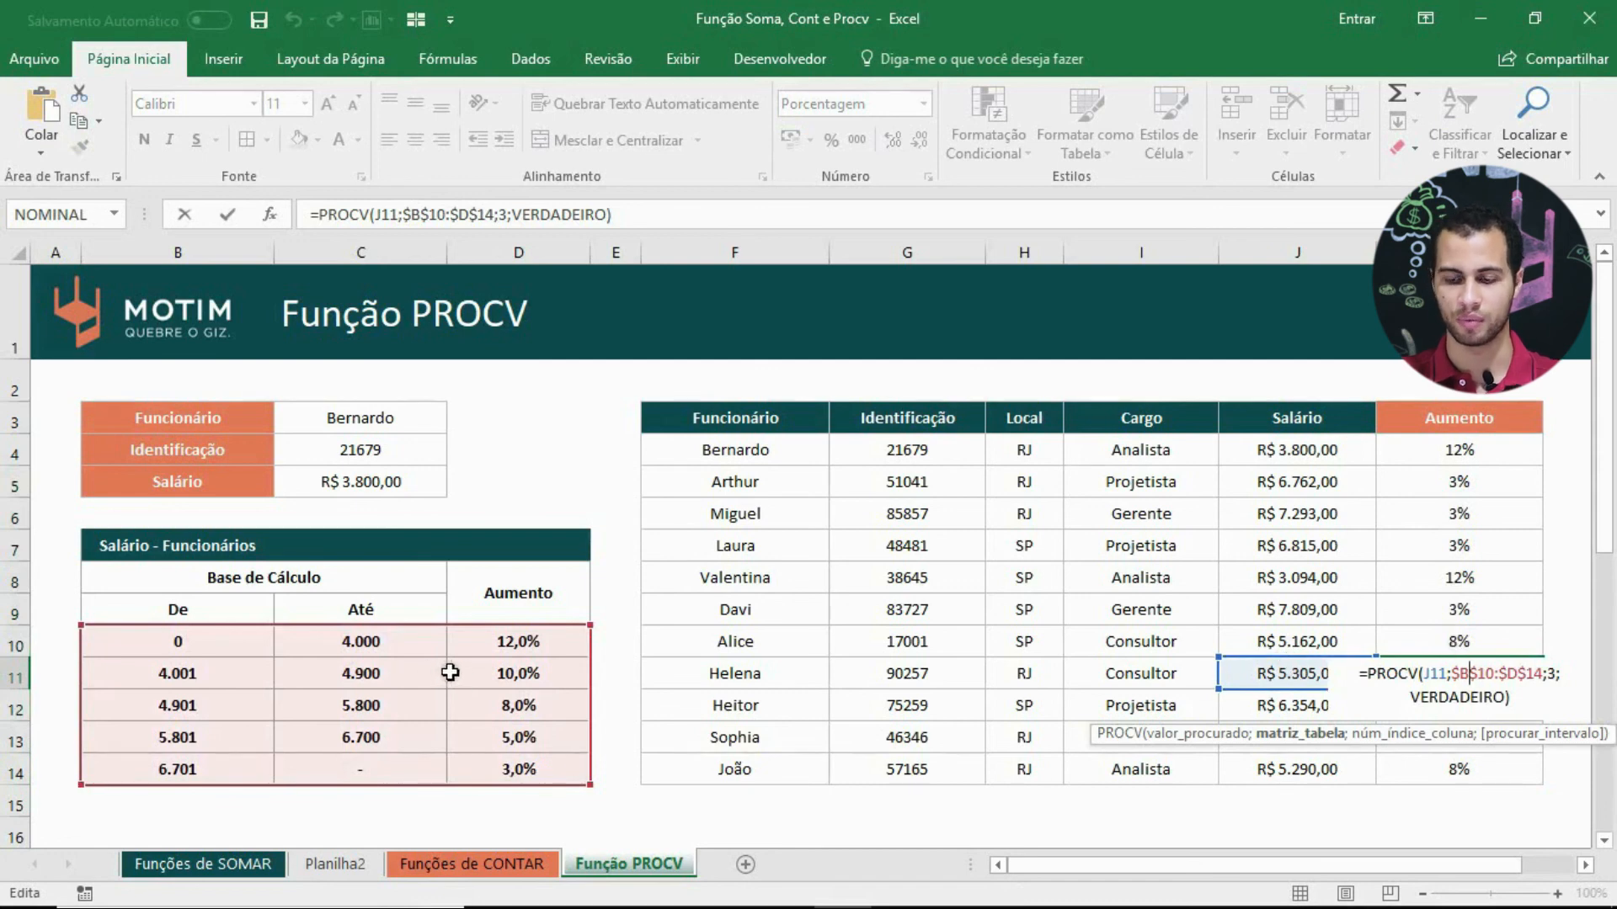
key(Escape)
double_click(1486, 572)
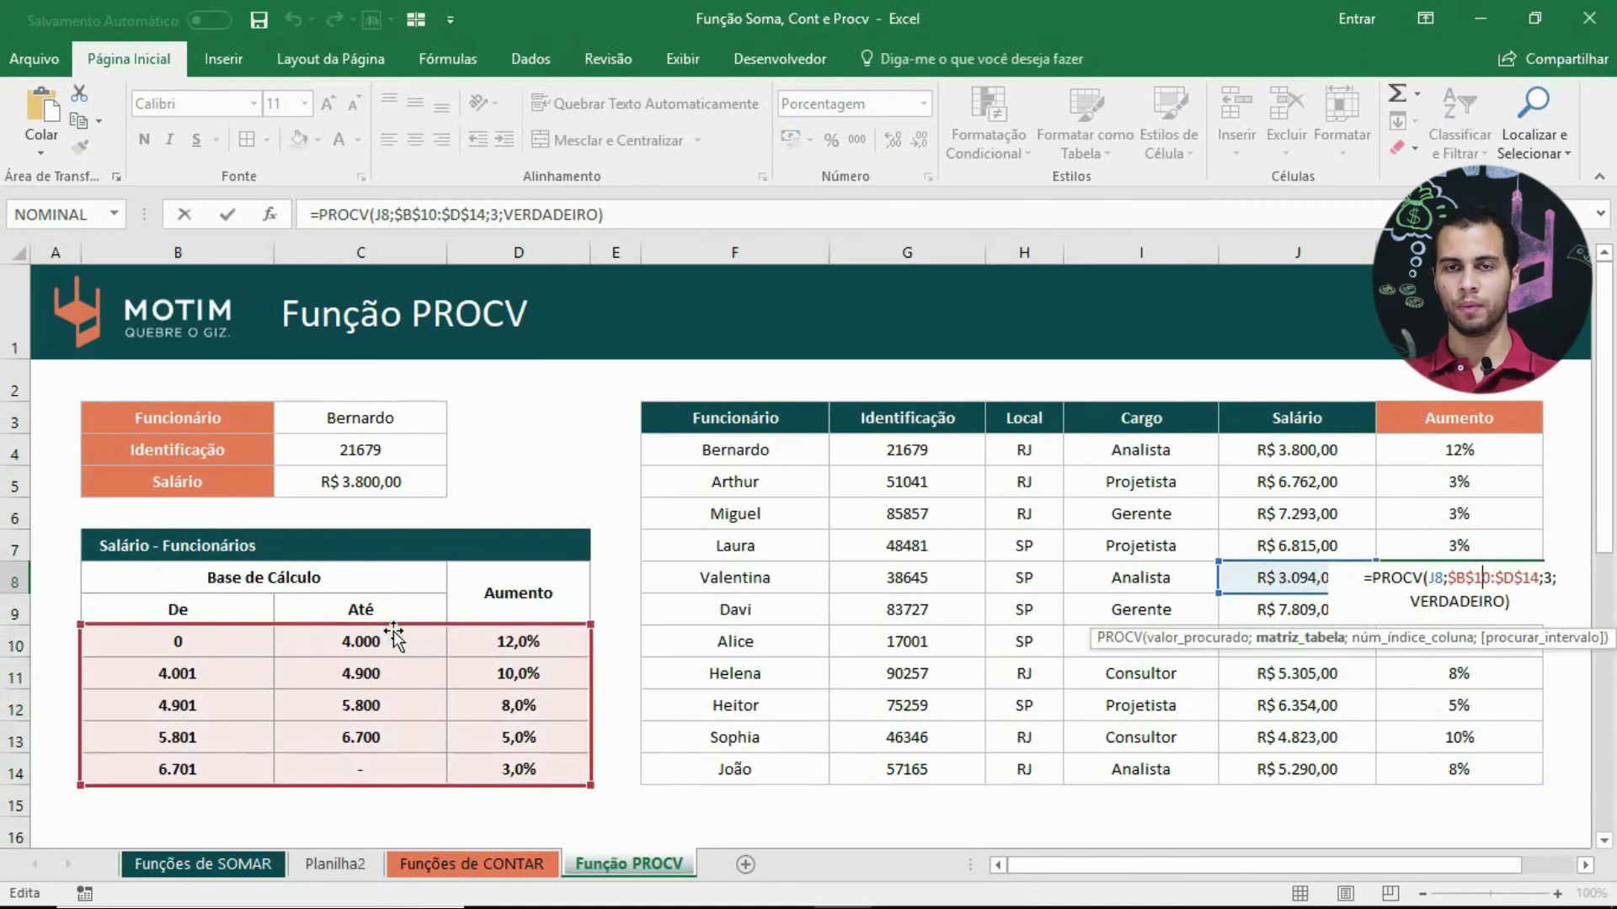
key(ctrl+Return)
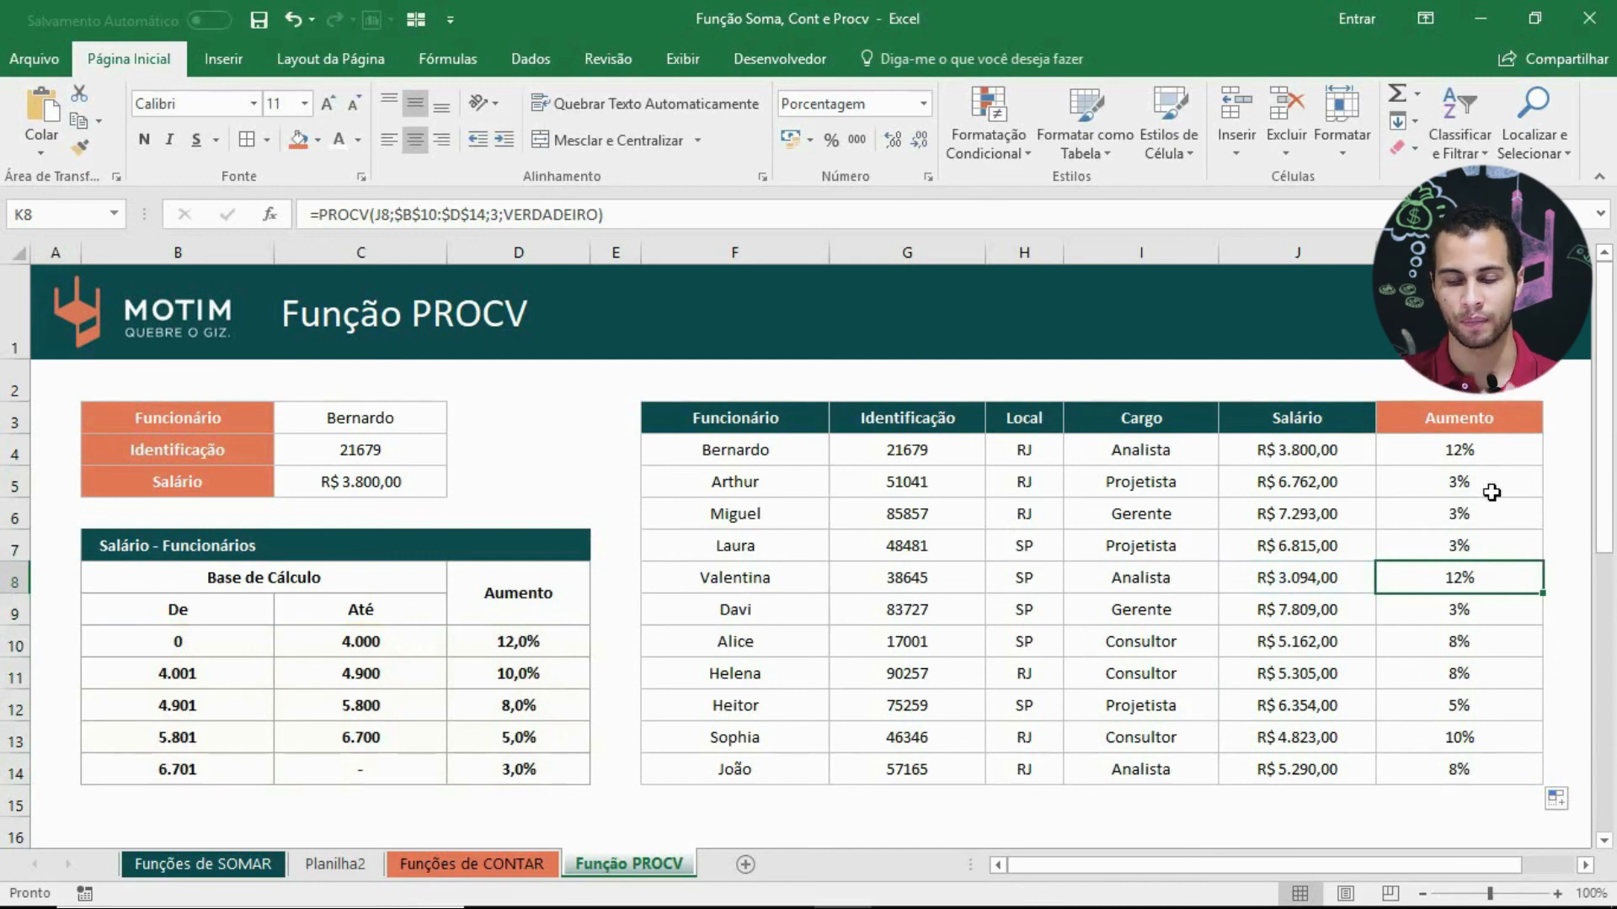
click(1417, 615)
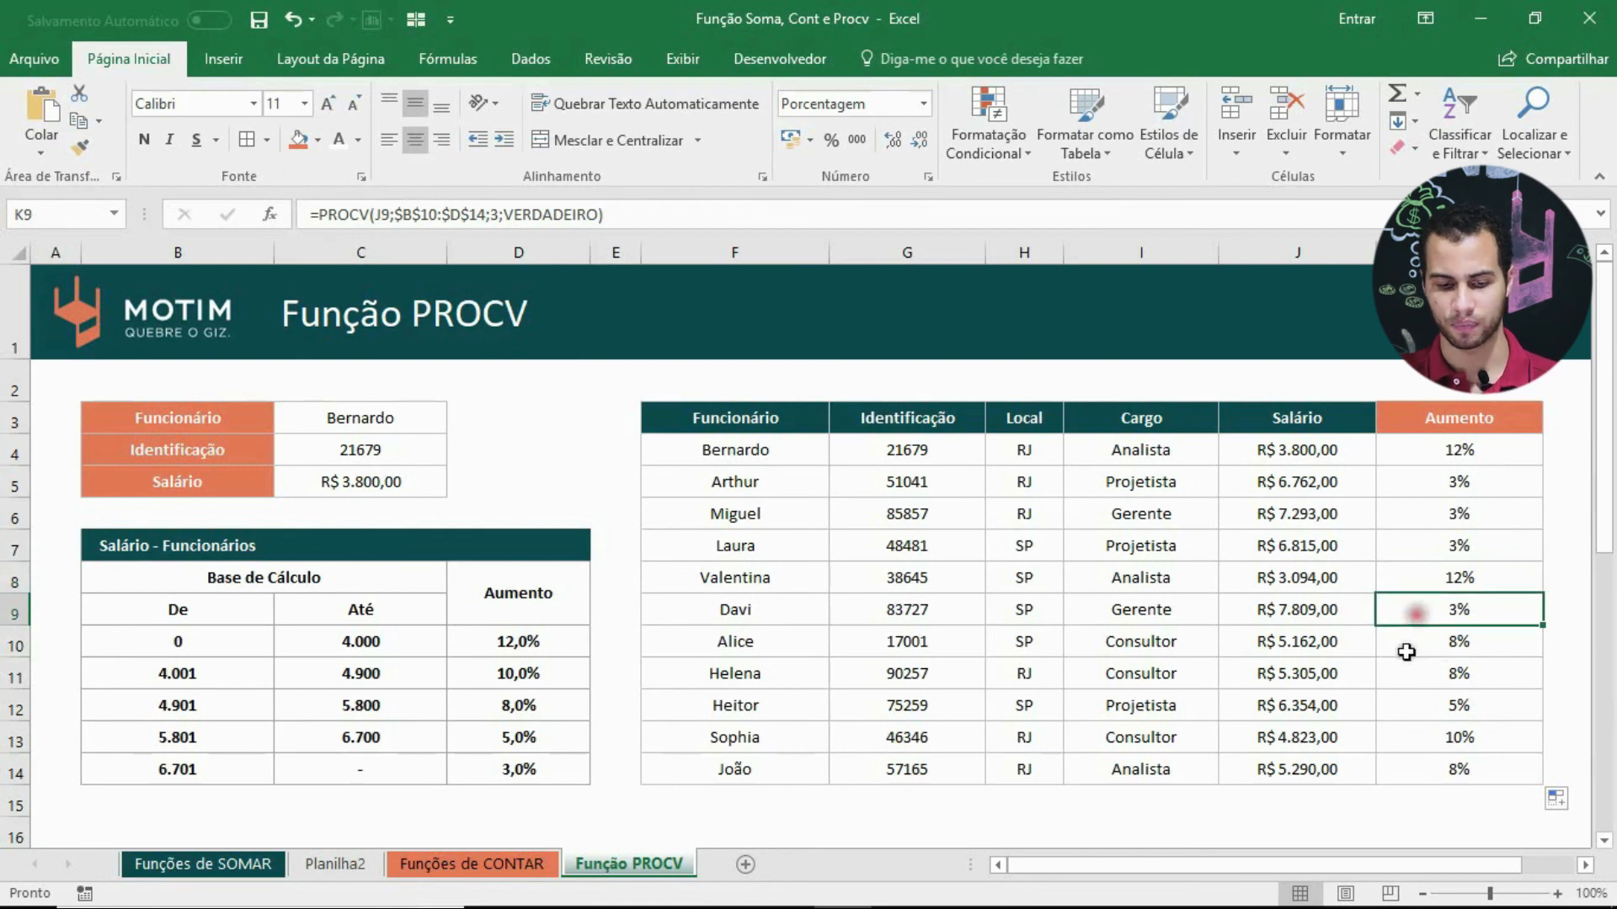
click(1423, 705)
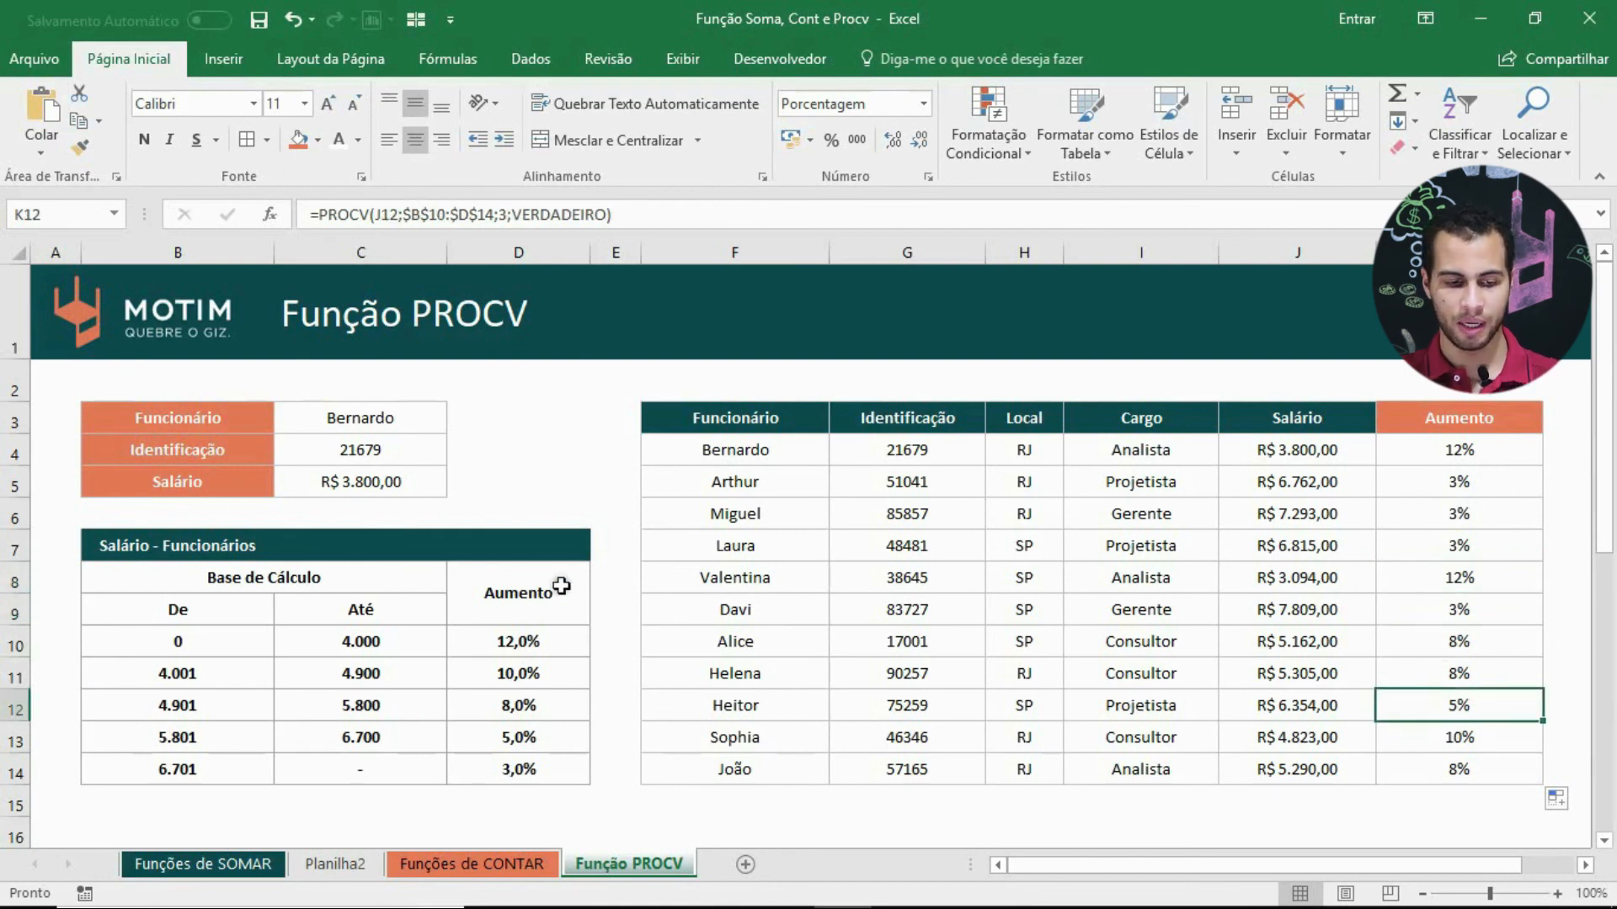
Step: Examine the ascending De values in B10:B14 and compare the salary range in row 13 with J12:K12
click(236, 642)
click(256, 670)
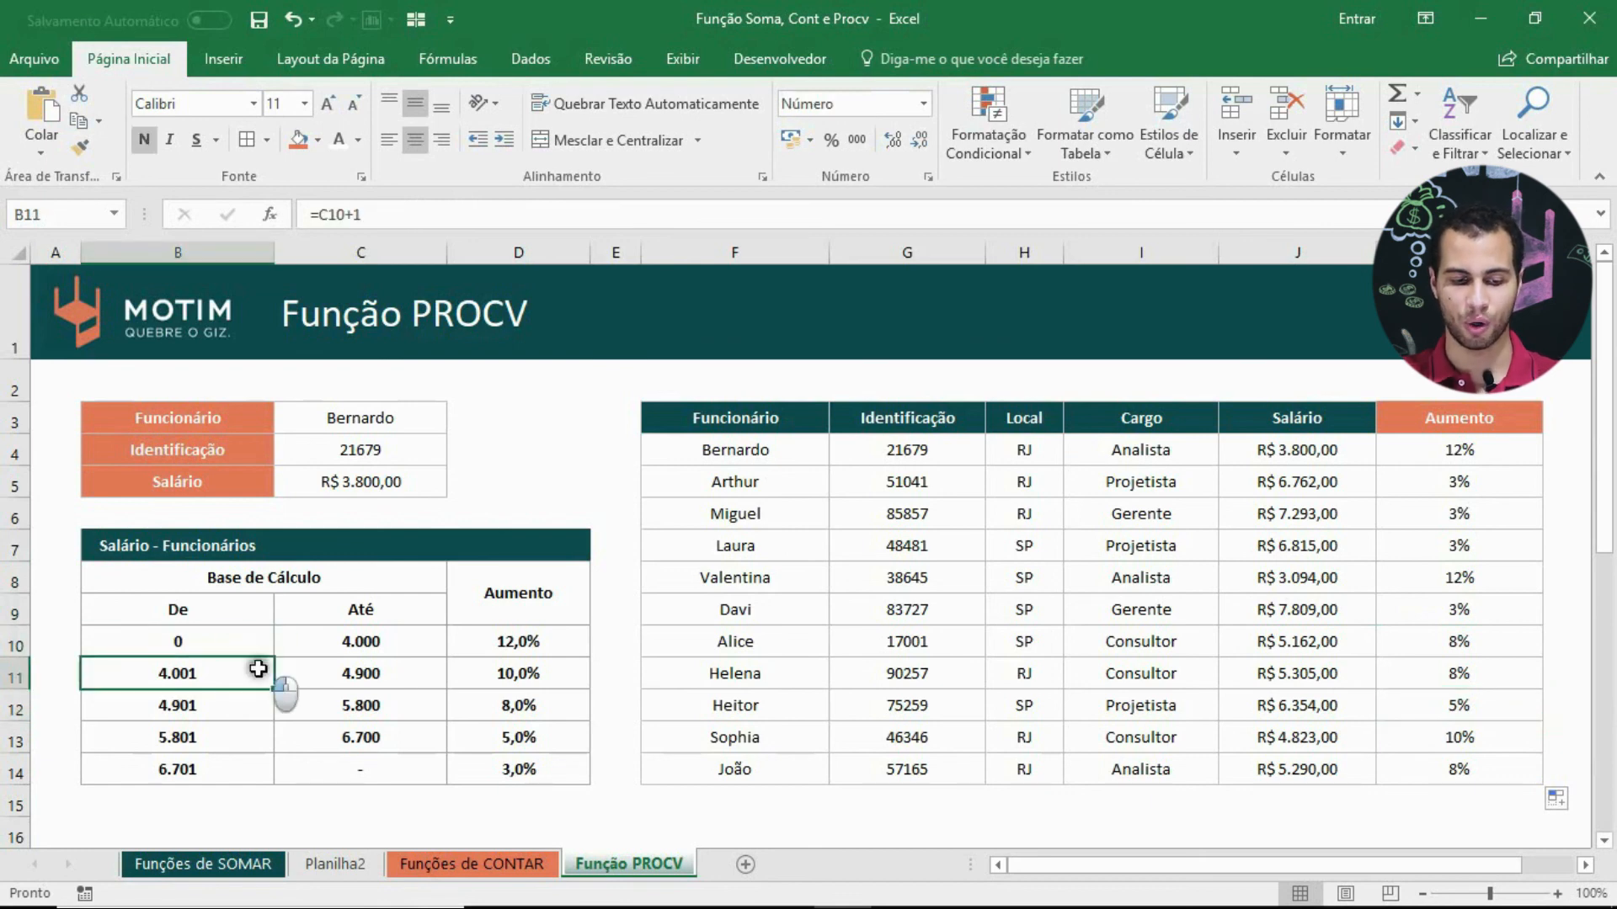
click(270, 705)
click(249, 730)
click(244, 769)
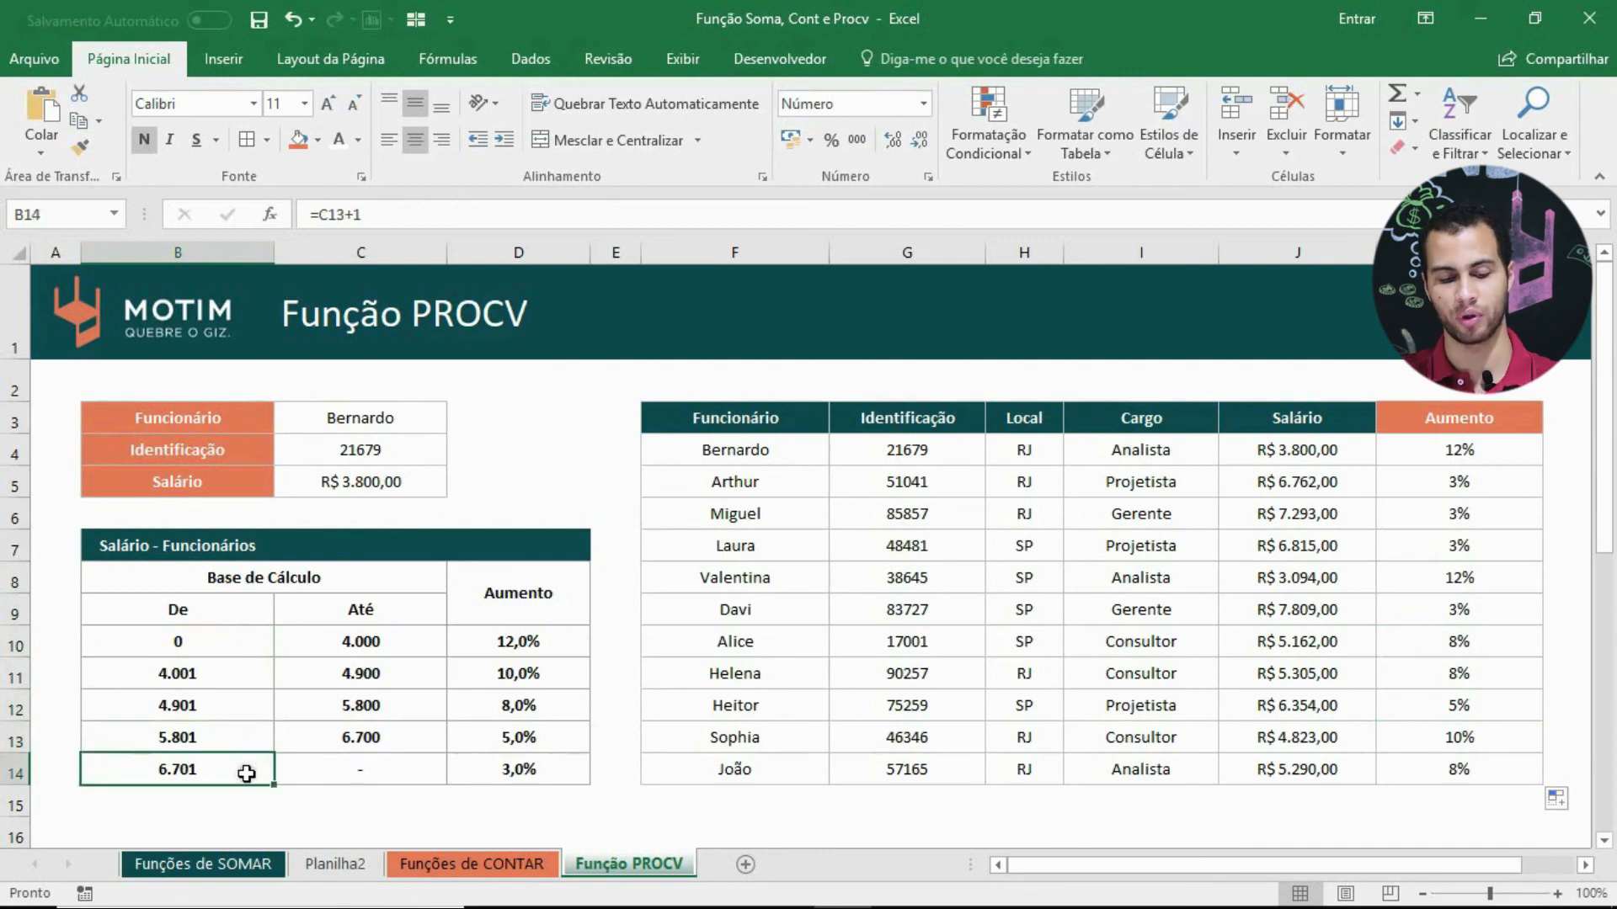
drag(236, 737, 511, 732)
drag(1348, 704, 1447, 693)
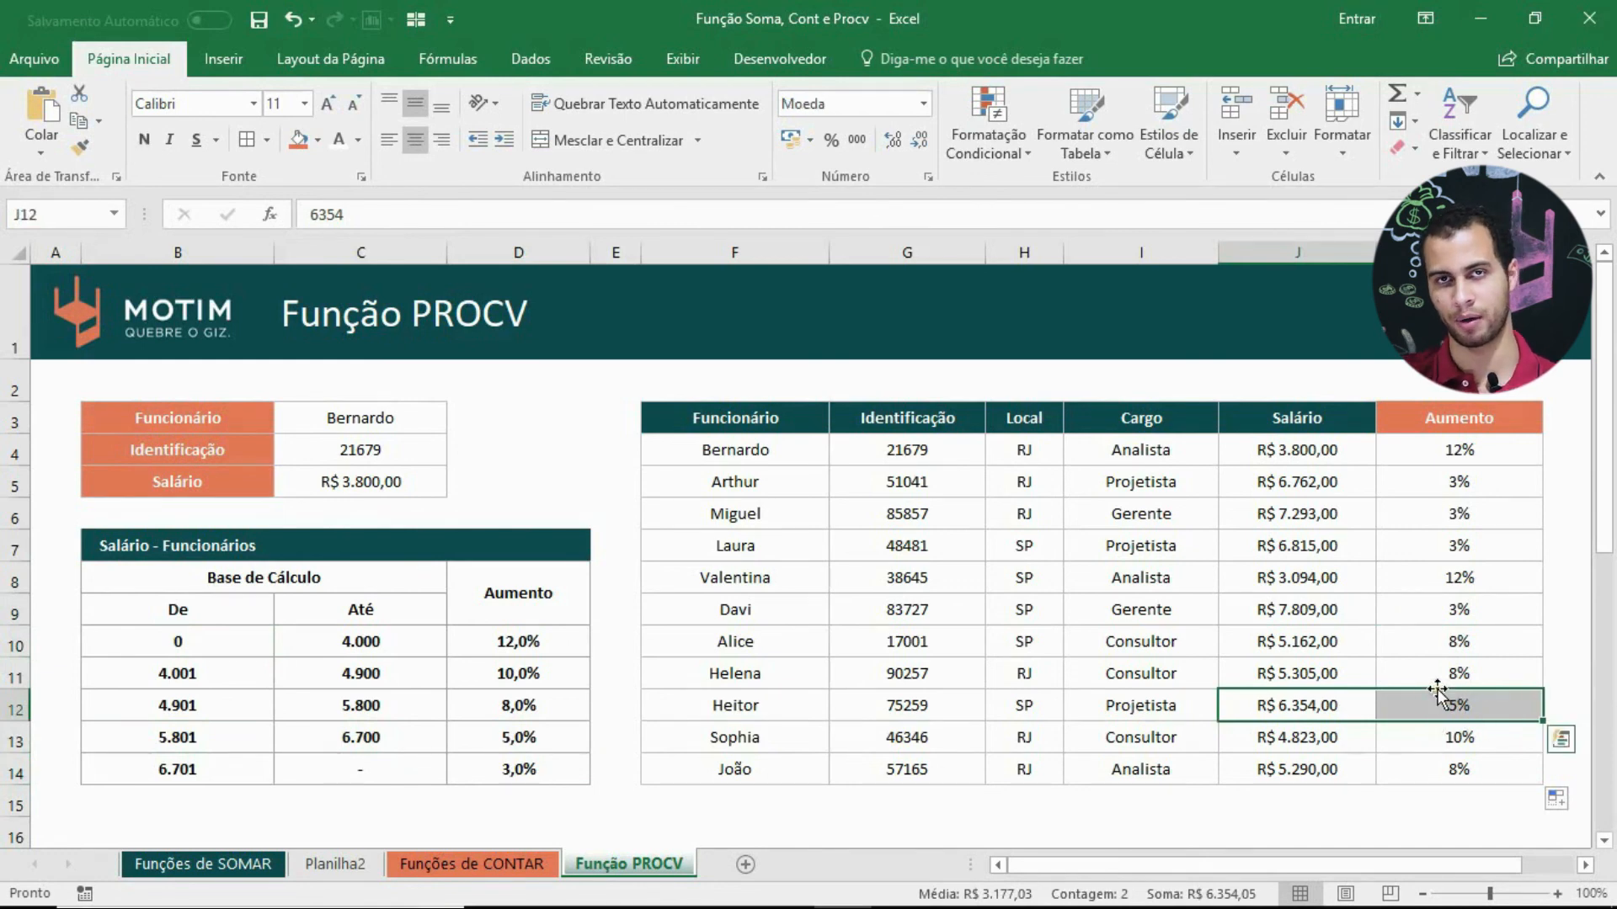
drag(217, 607, 258, 769)
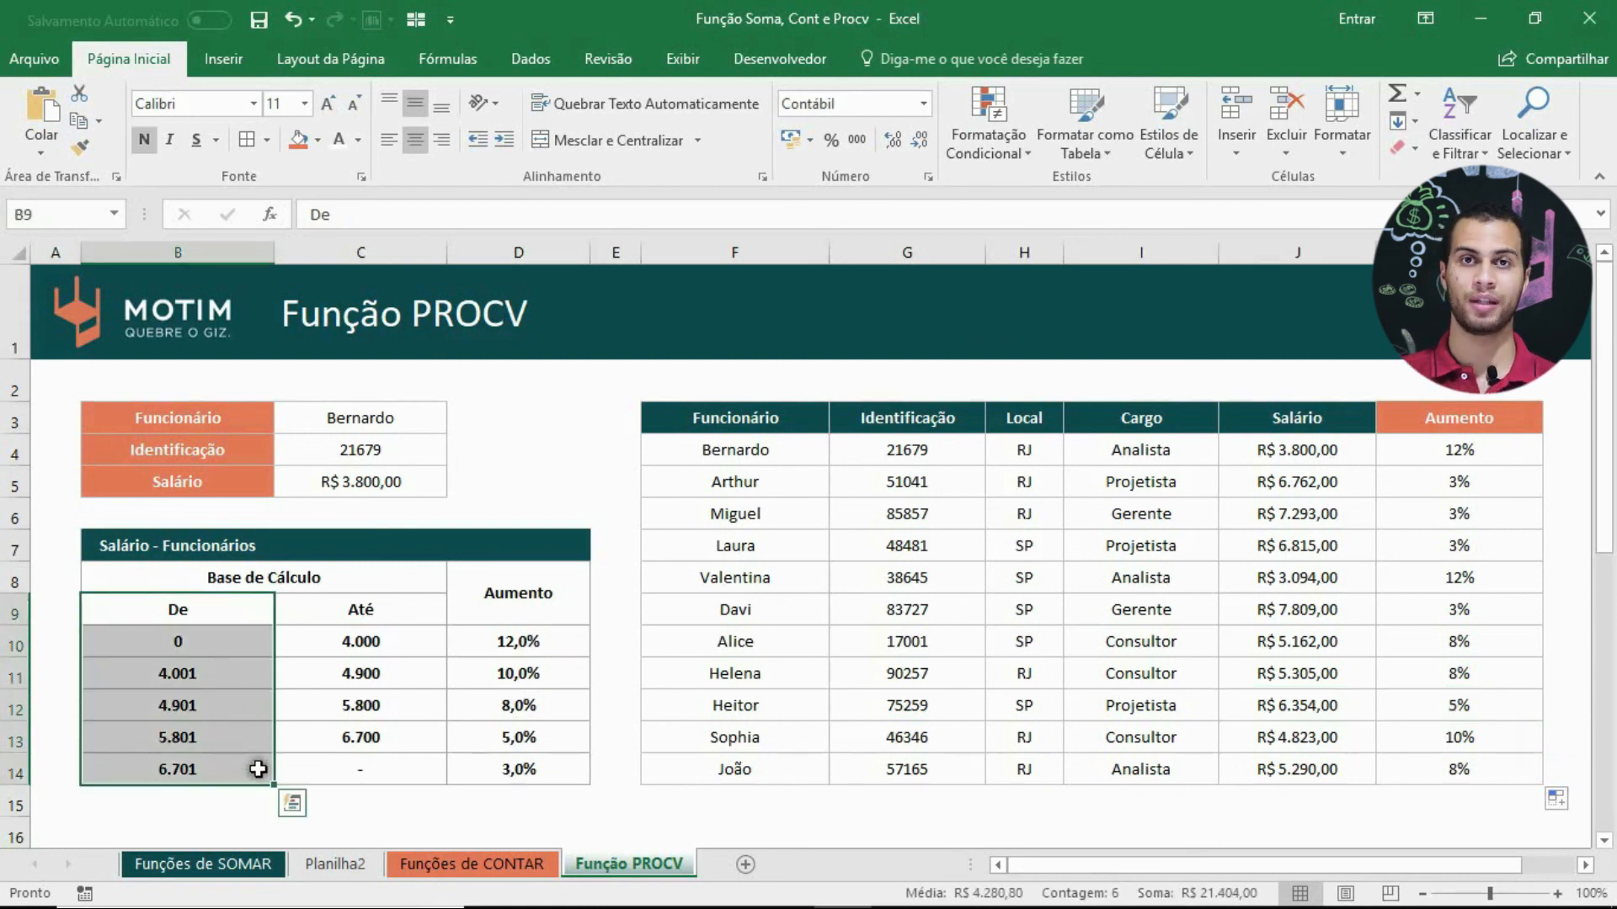